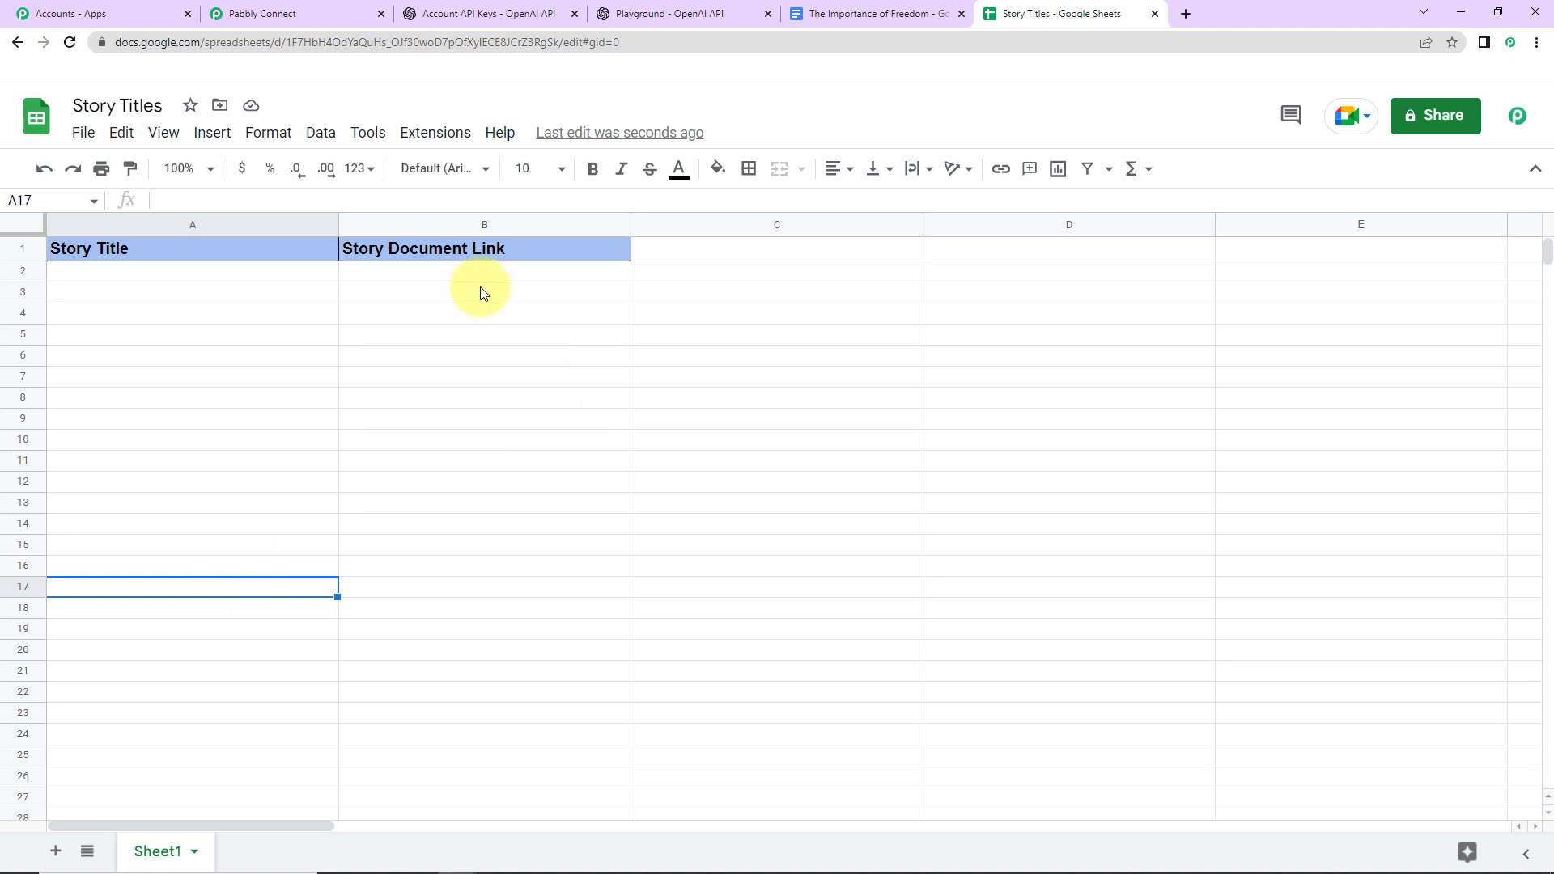
# Enter the story title "The Importance of Friendship" in cell A2 under Story Title
pyautogui.click(256, 275)
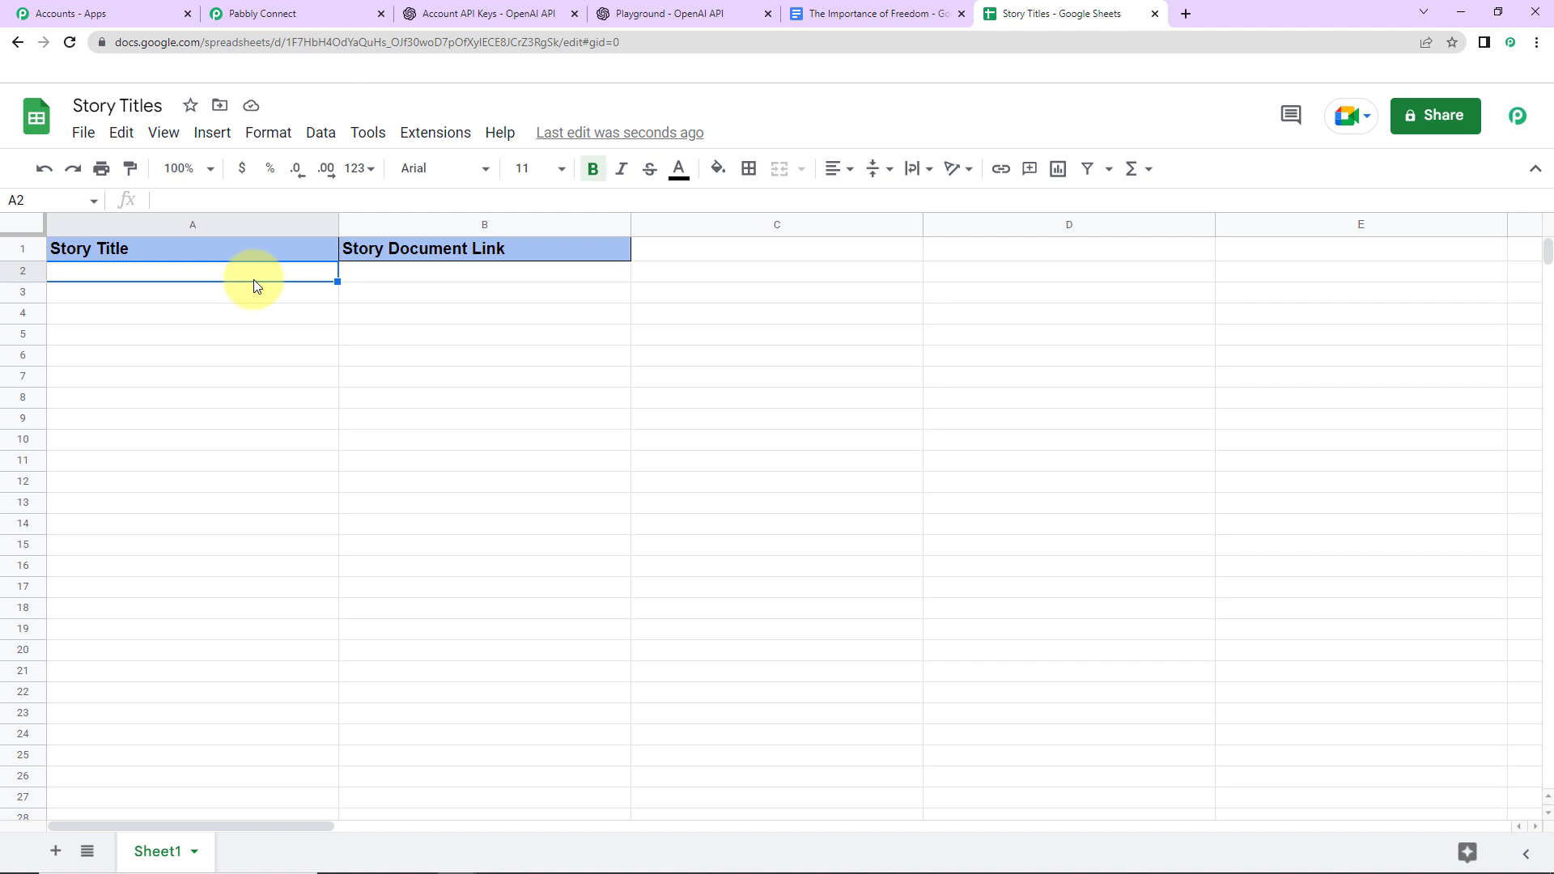
pyautogui.write('The Import')
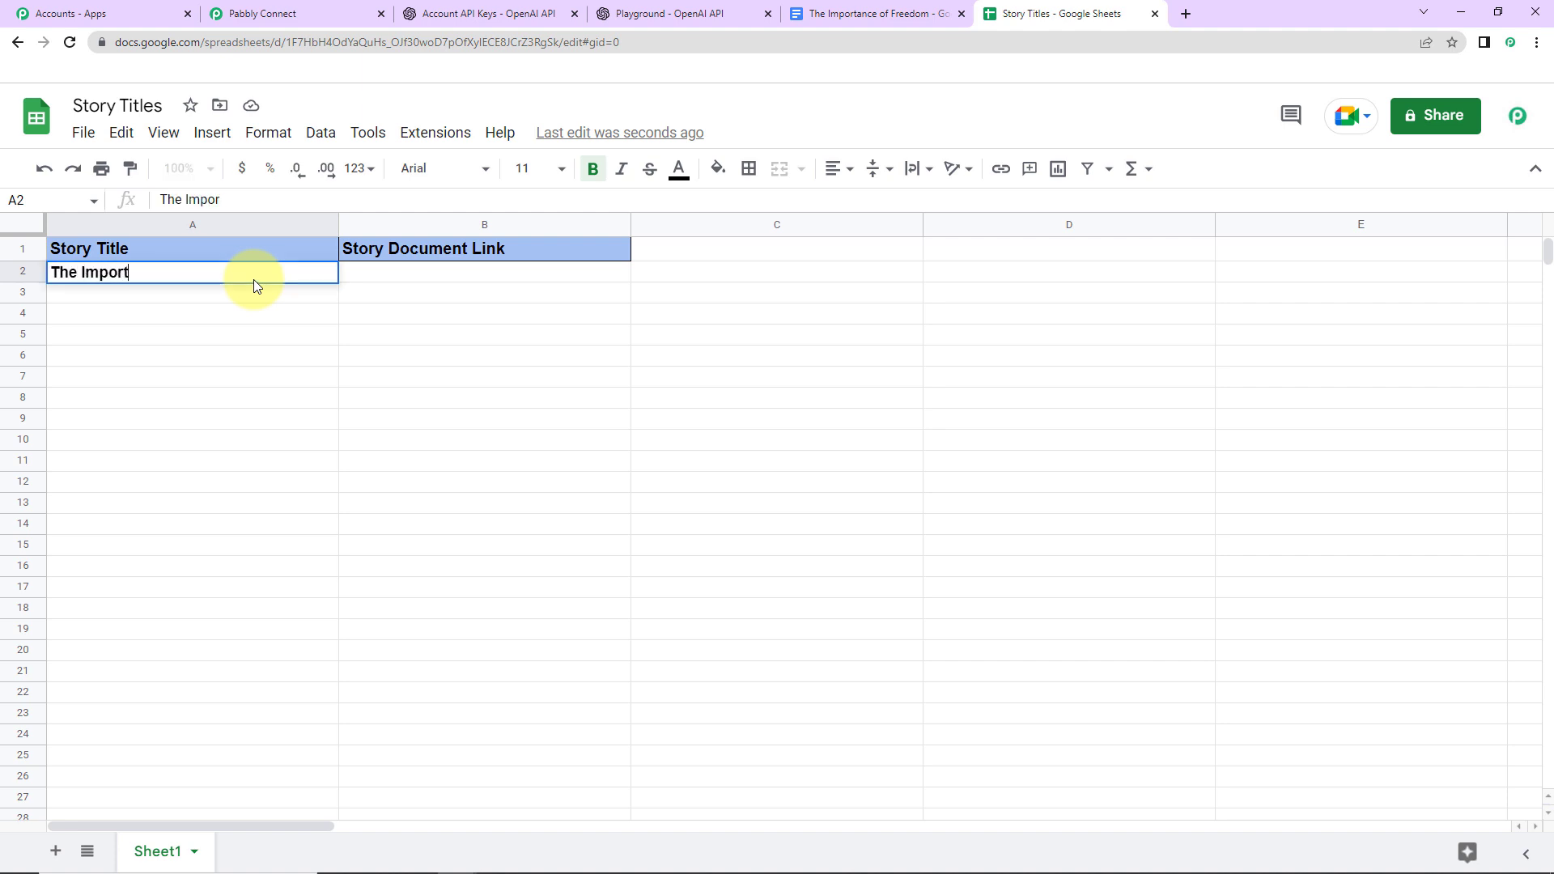
pyautogui.write('ance of Friendship')
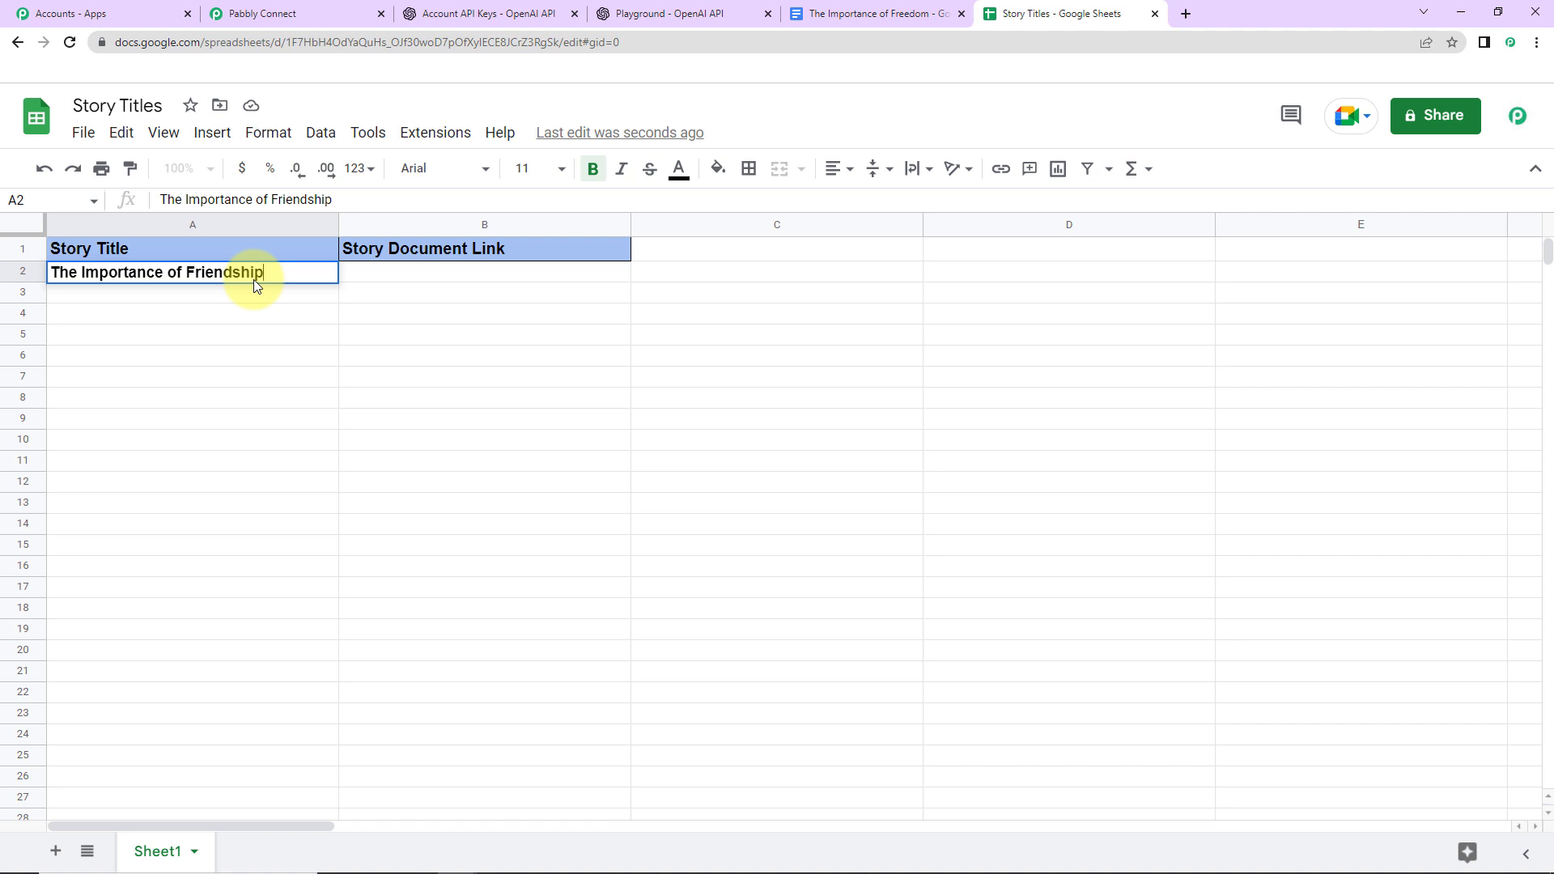
pyautogui.press('Return')
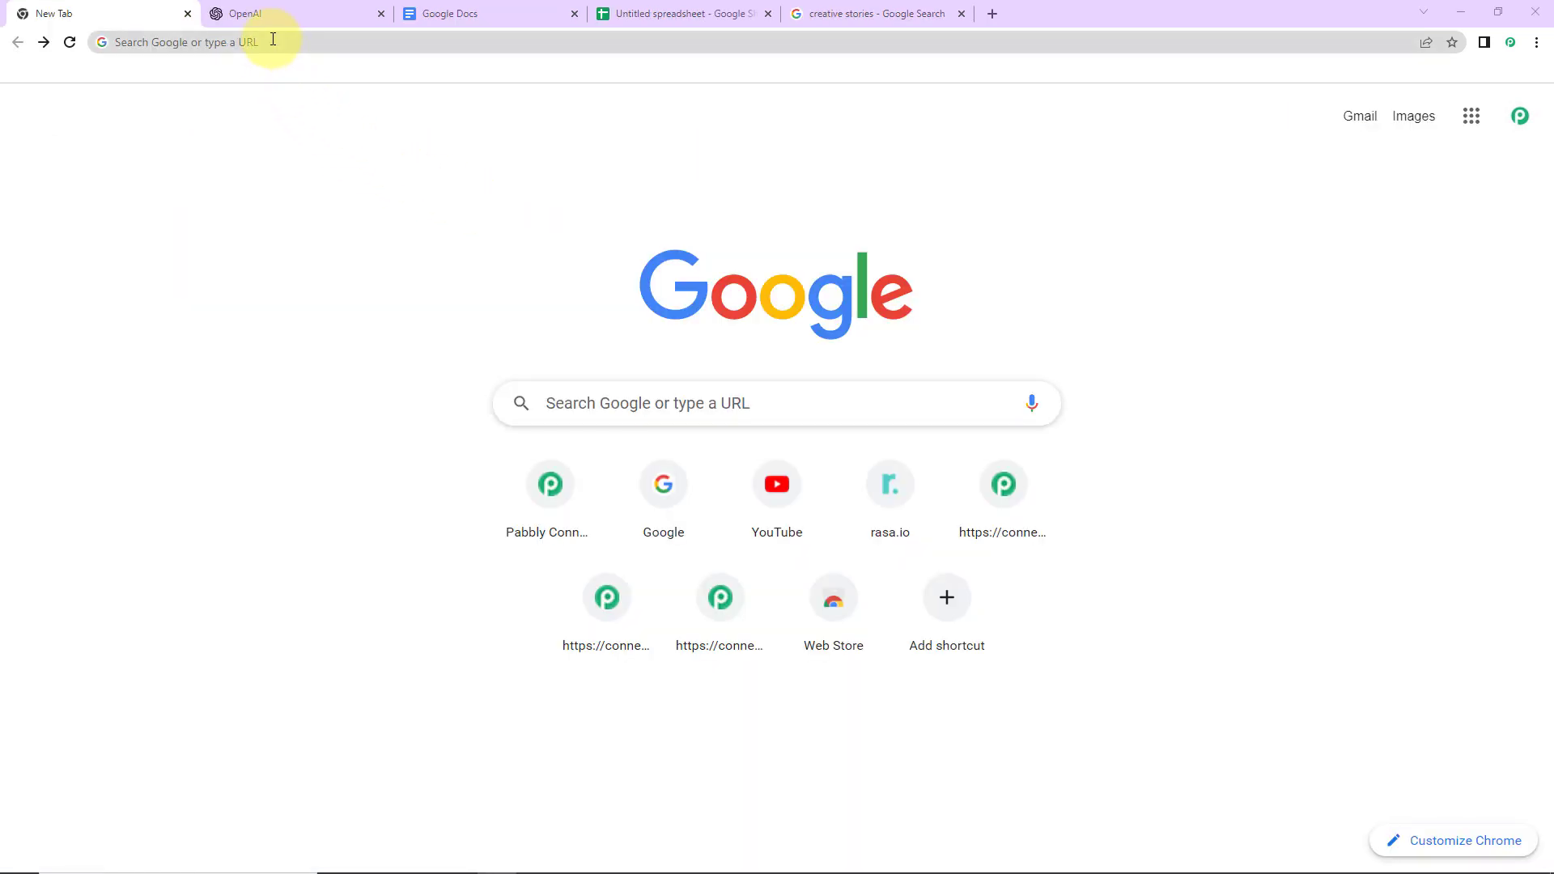
# Go to pabbly.com/connect, sign in and open the Pabbly Connect dashboard
pyautogui.click(273, 41)
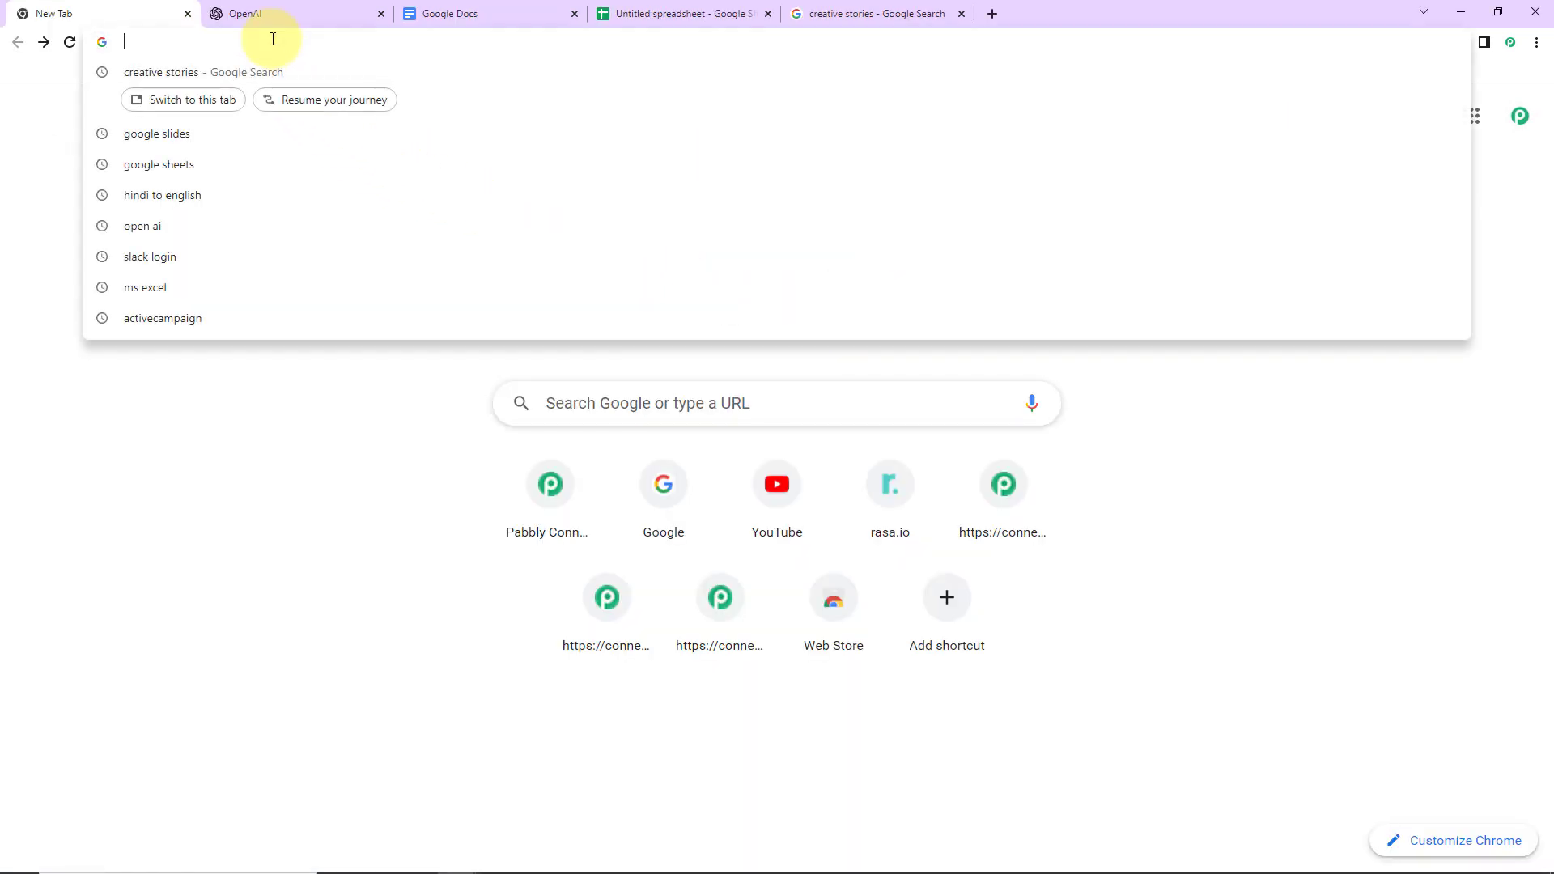
pyautogui.write('p')
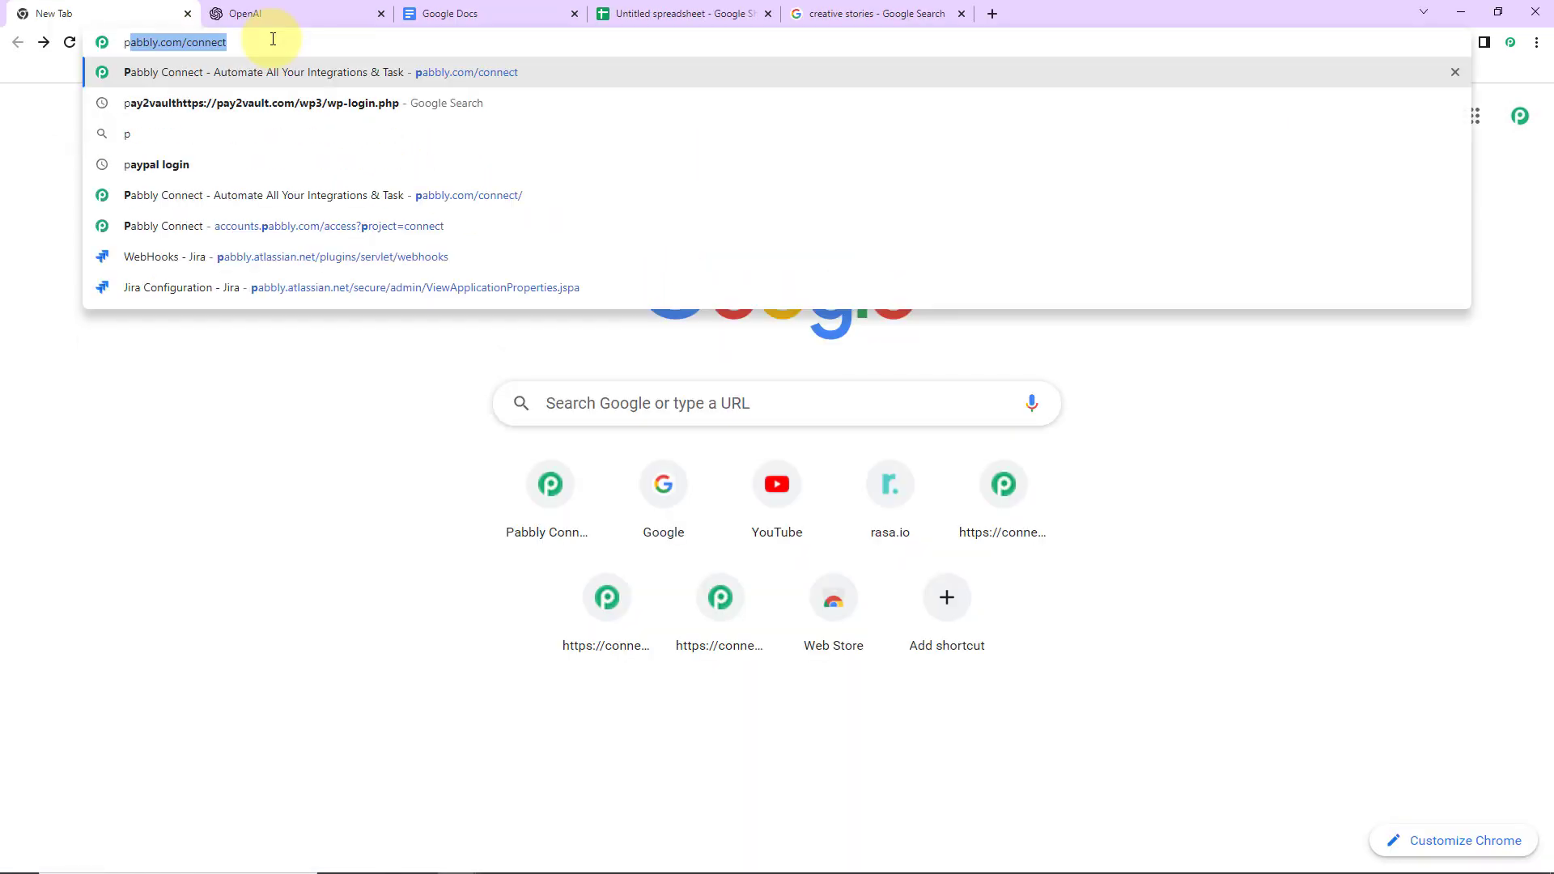
pyautogui.press('Return')
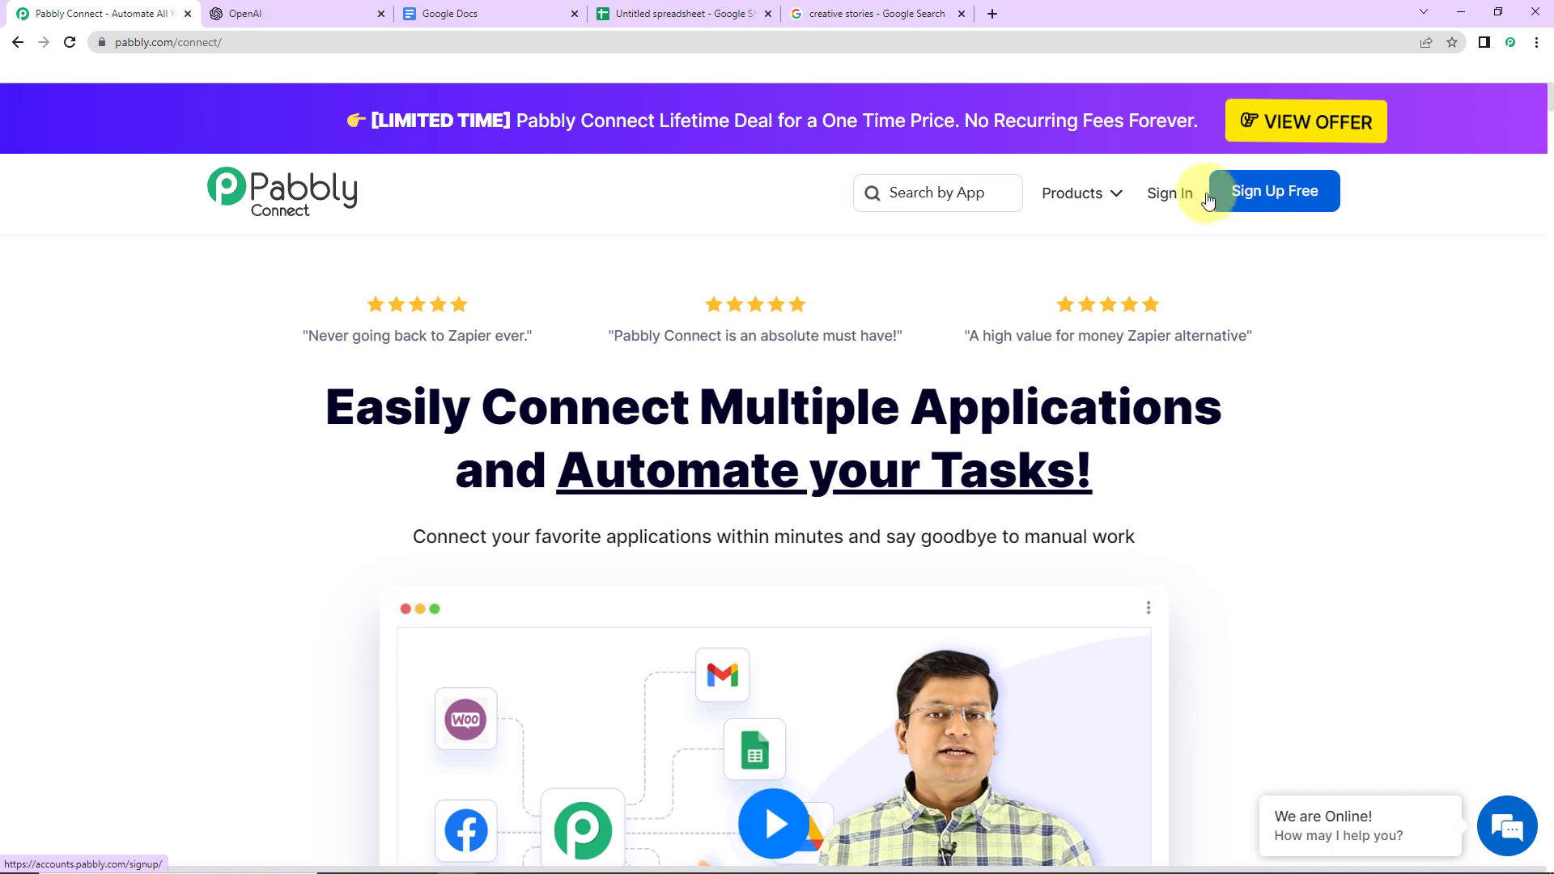
pyautogui.click(1169, 193)
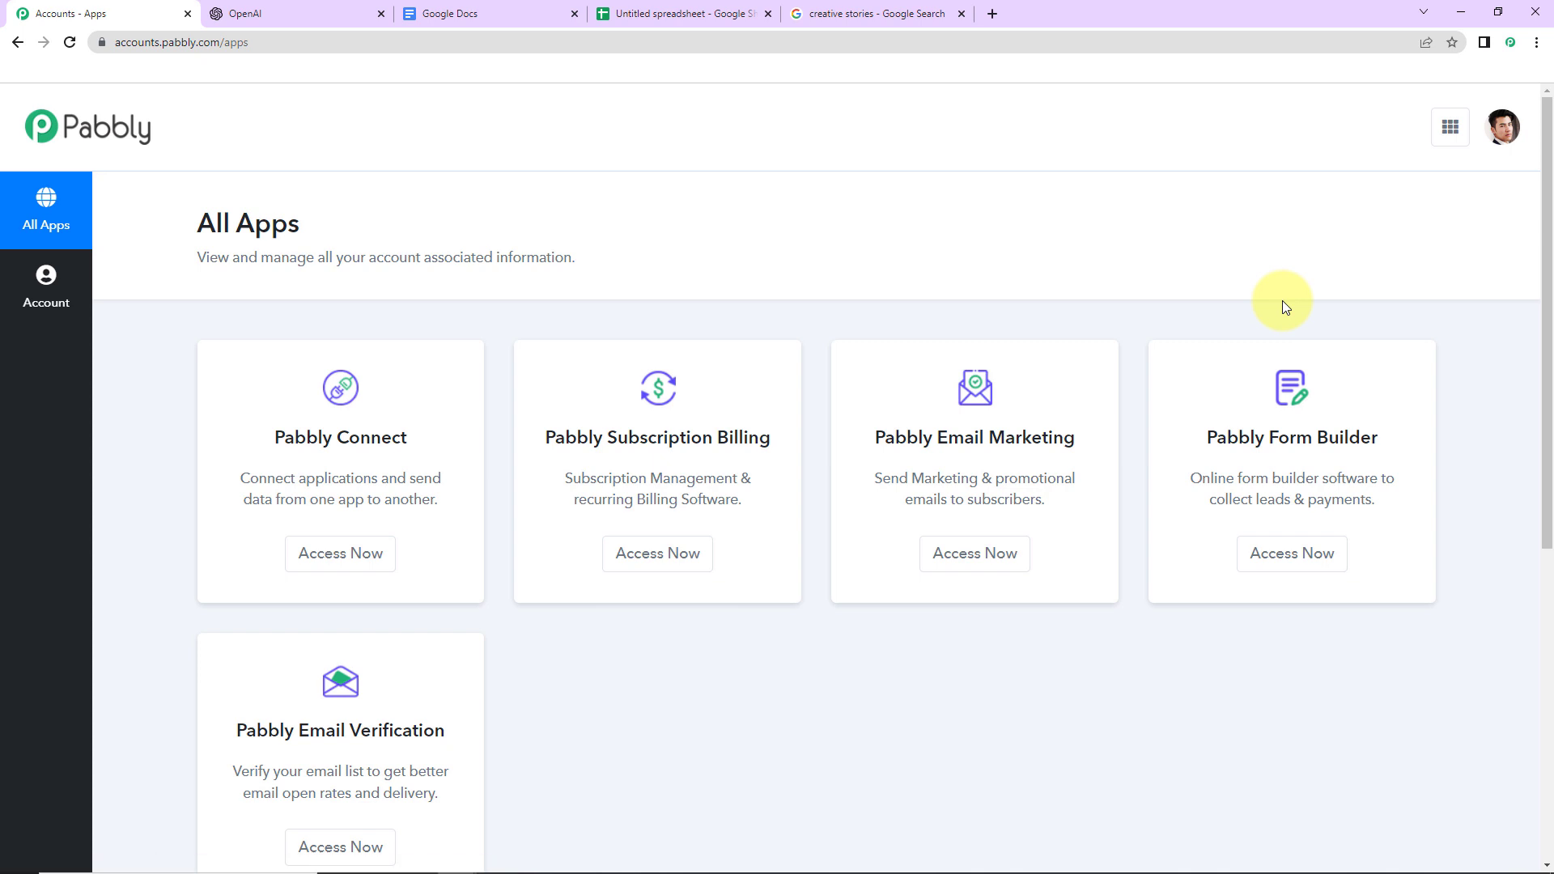
pyautogui.click(340, 565)
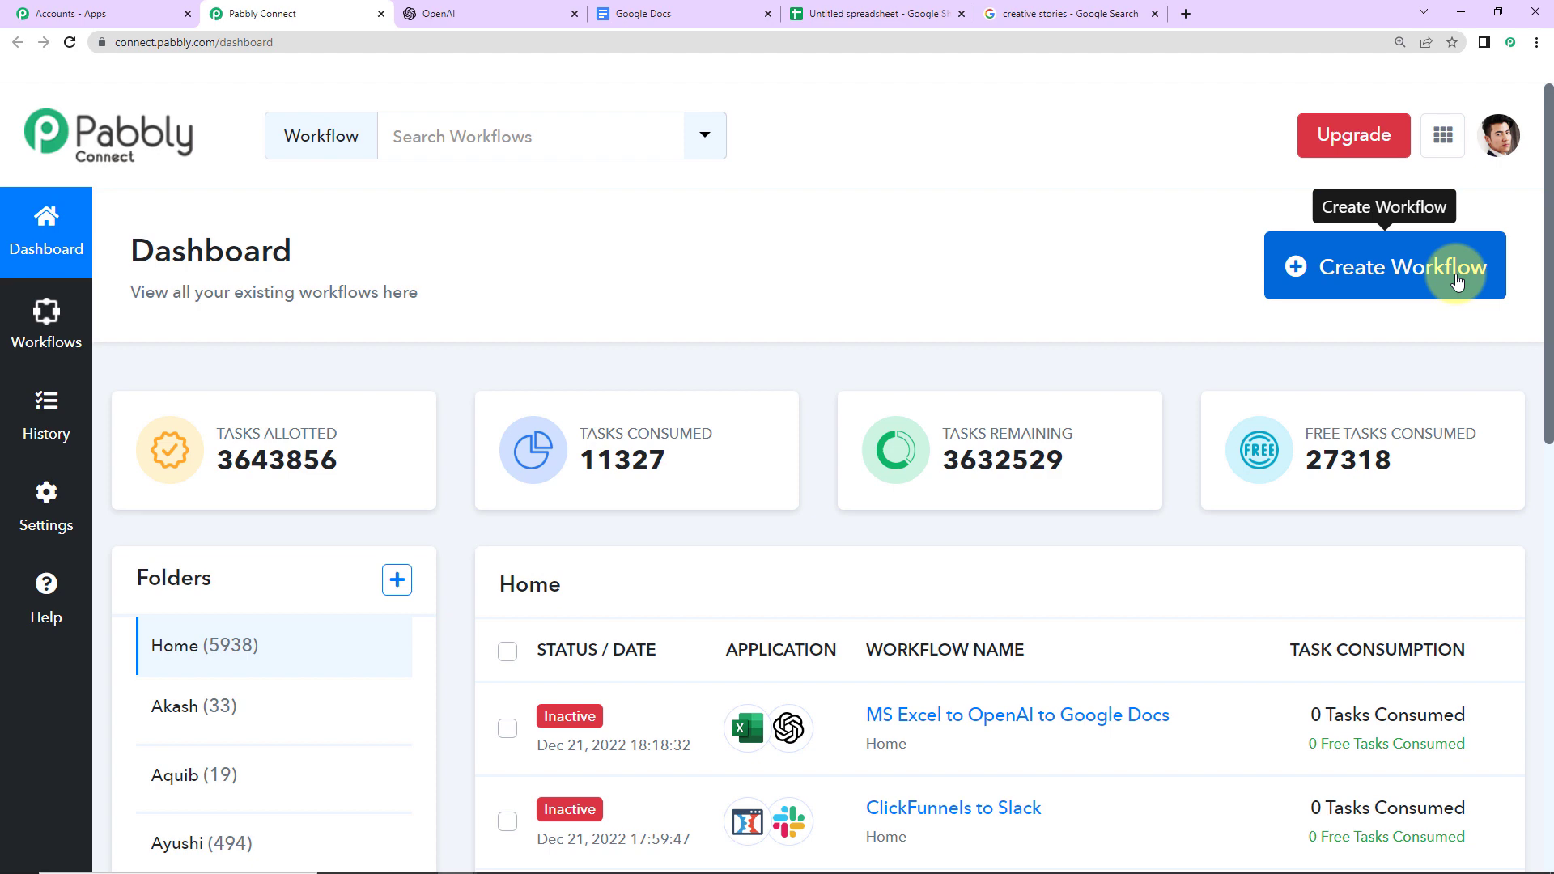
# Create a new workflow named "Write Stories Using OpenAI"
pyautogui.click(1457, 280)
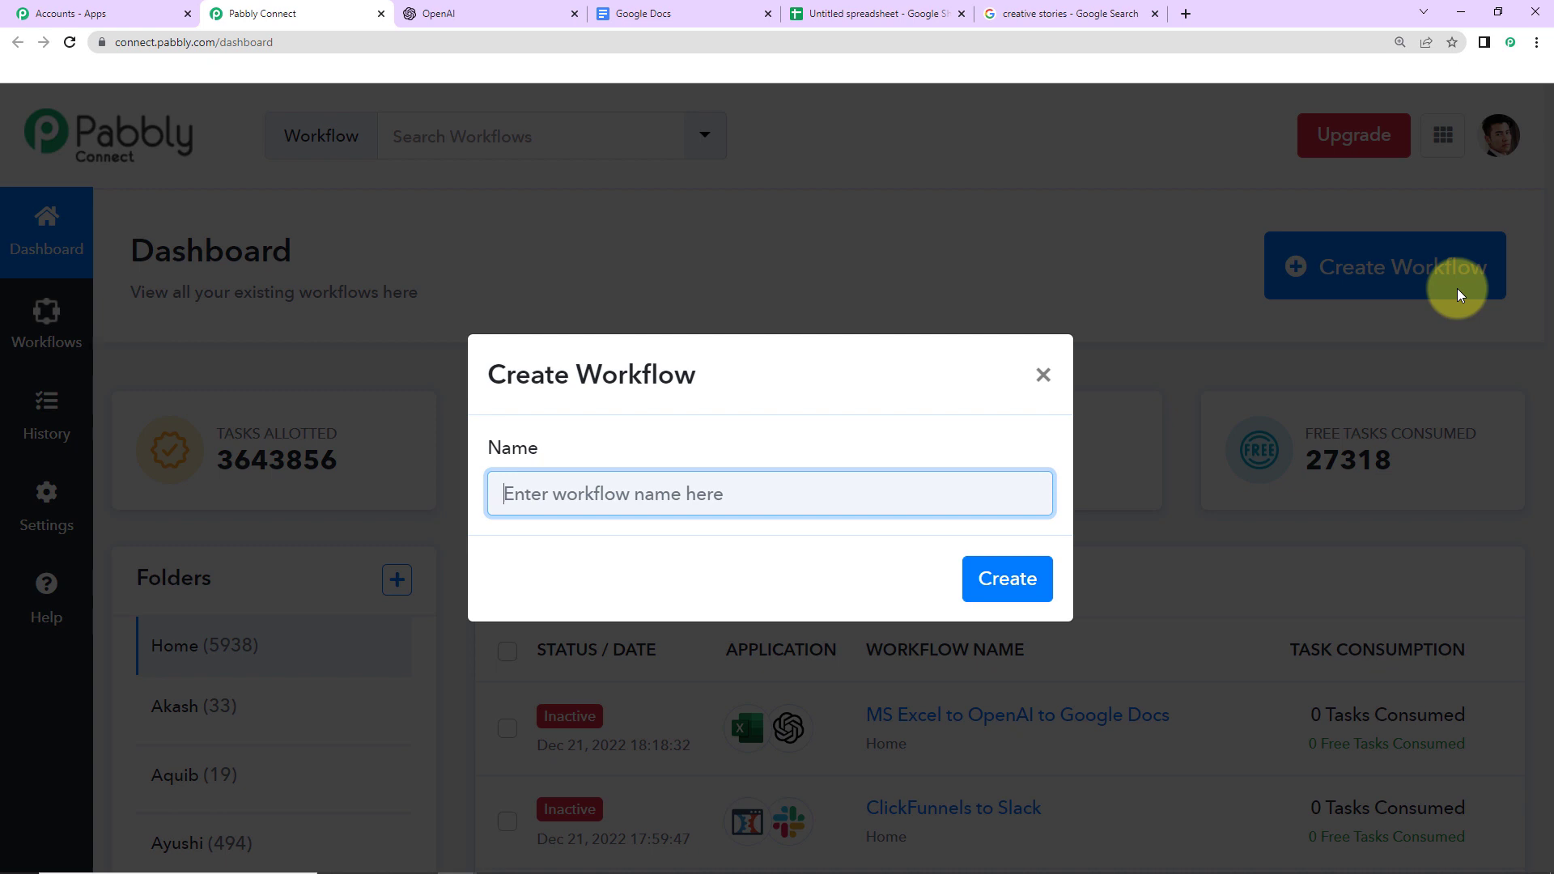
pyautogui.write('Write Stories Using OpenAI')
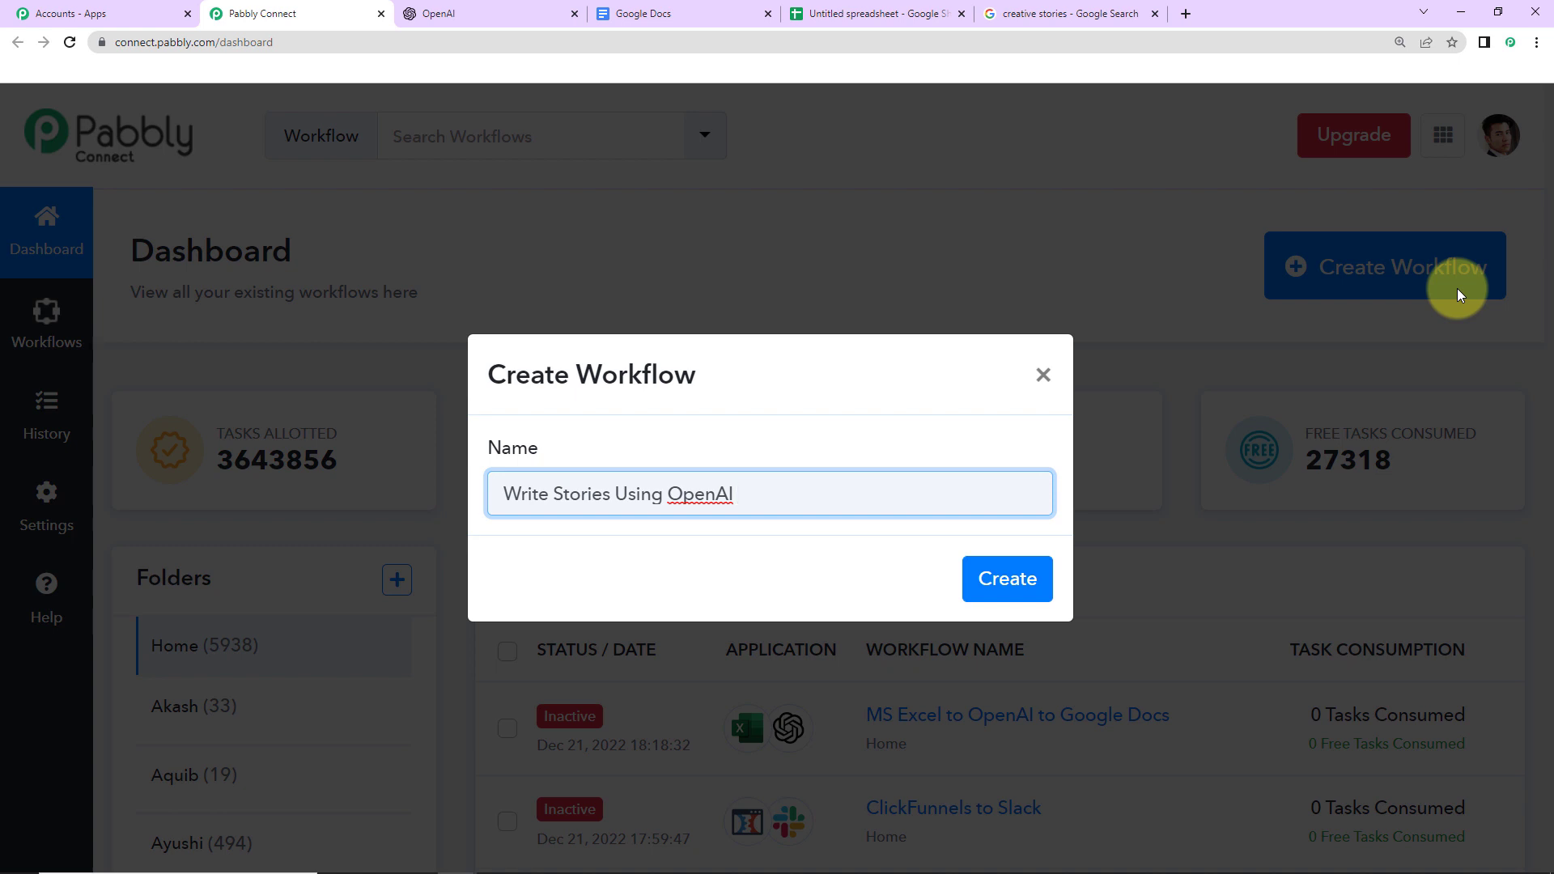
pyautogui.click(1006, 577)
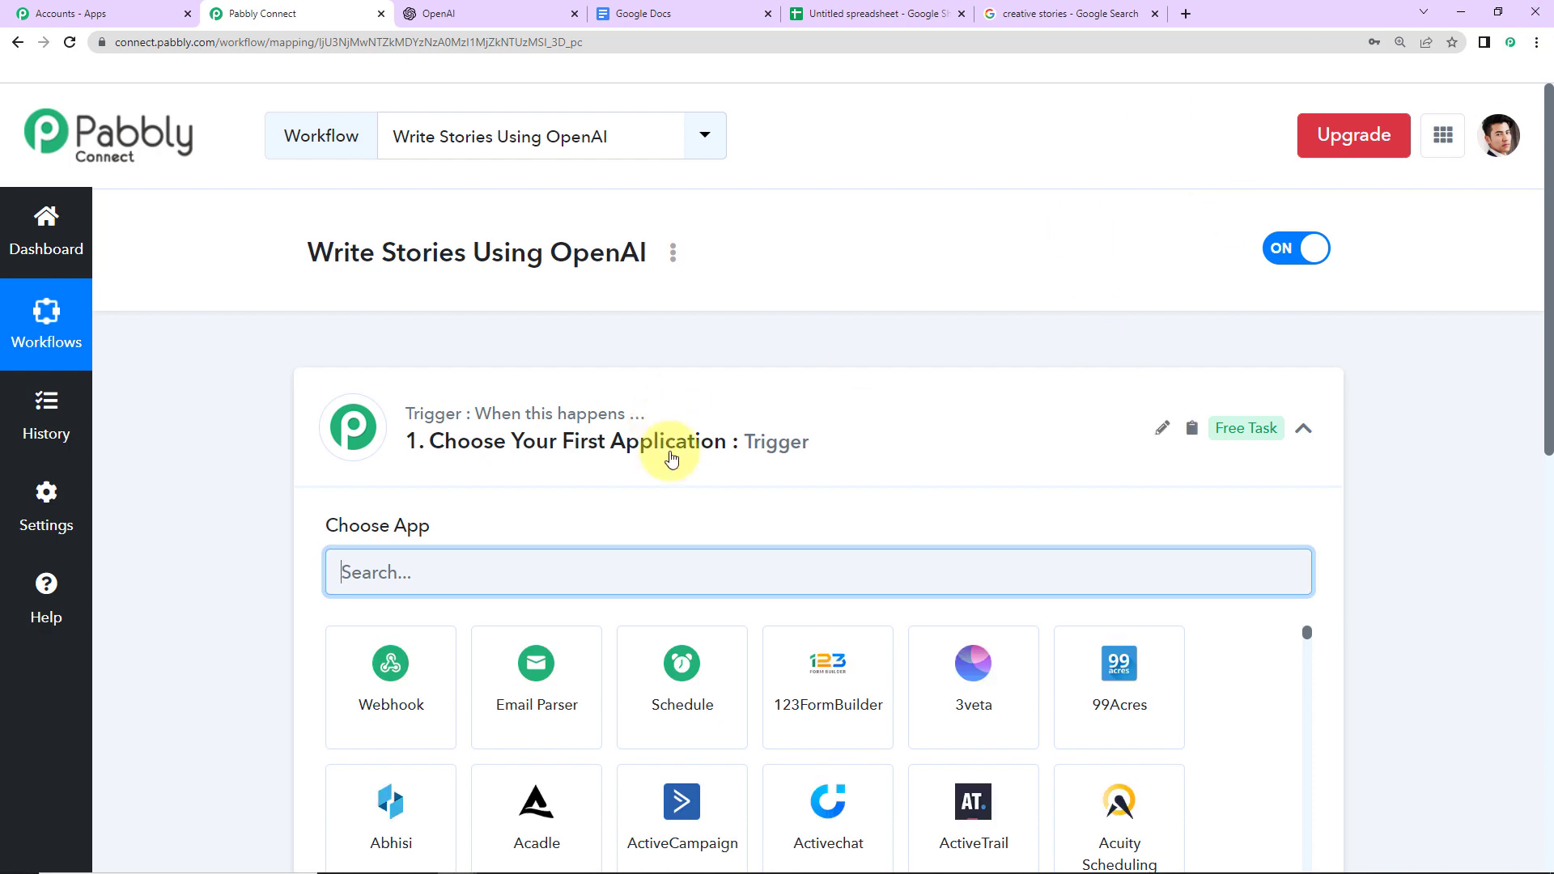
# Search the trigger apps for "go" and choose Google Sheets as the workflow's first application
pyautogui.scroll(-5, 815, 707)
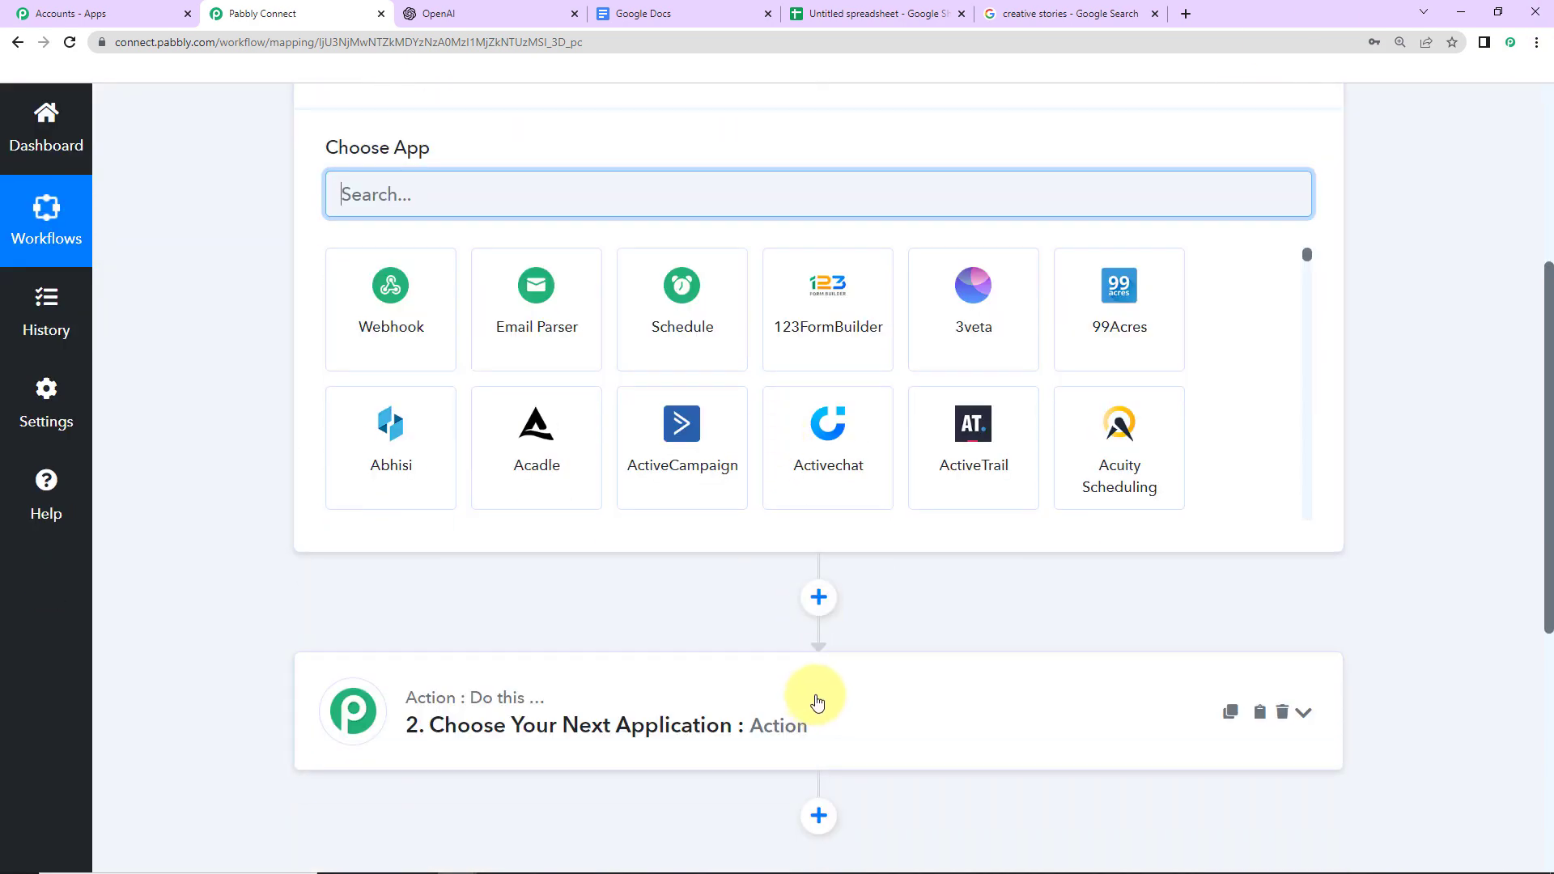
pyautogui.scroll(-2, 818, 701)
pyautogui.scroll(2, 822, 693)
pyautogui.scroll(-3, 1186, 701)
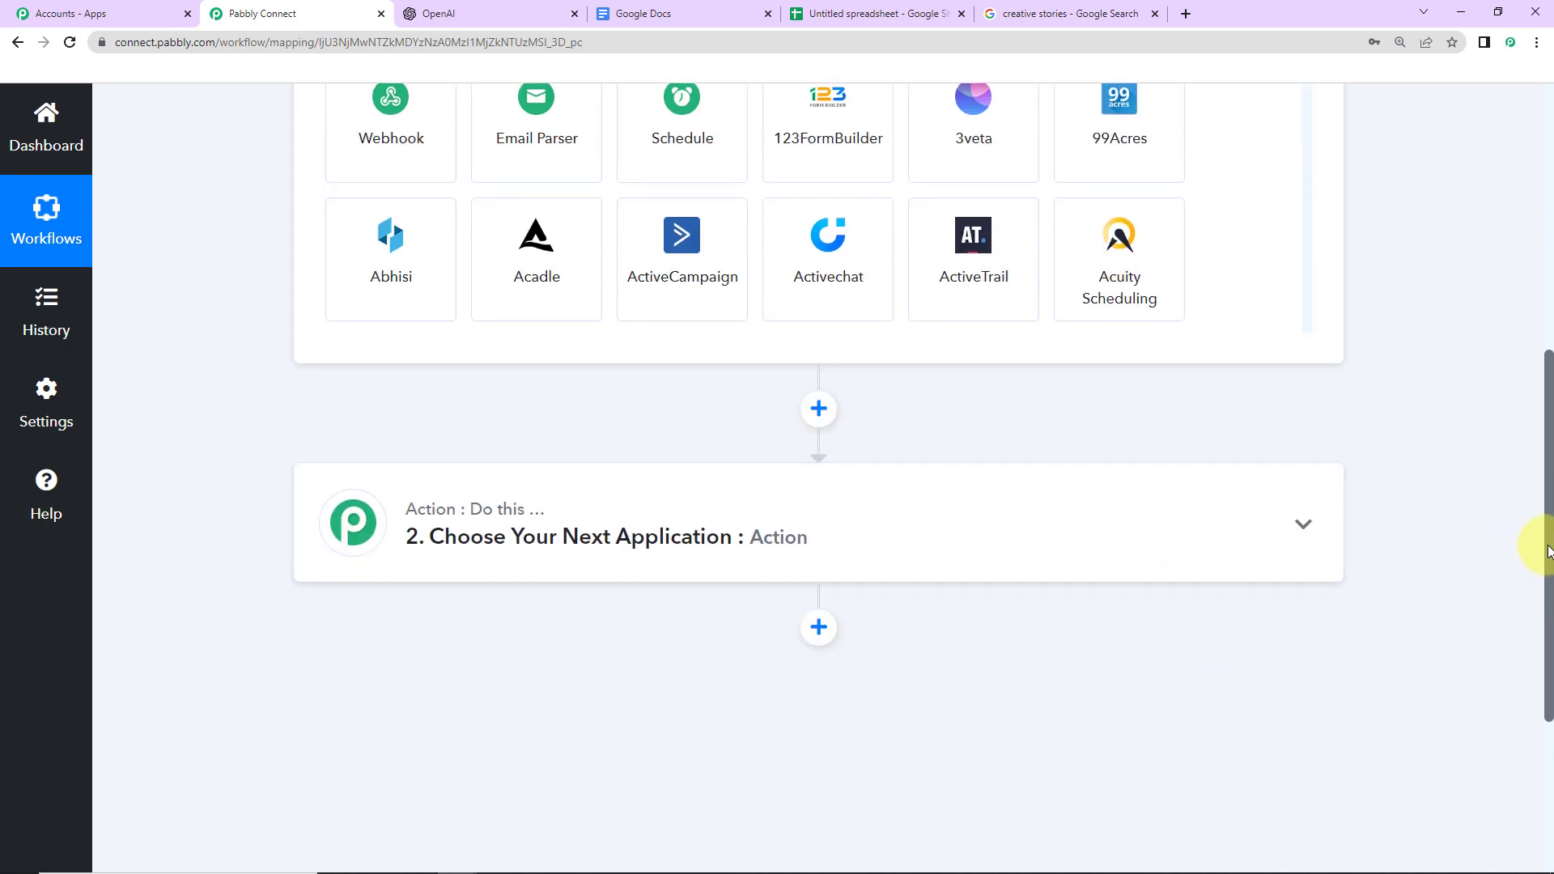
pyautogui.moveTo(1544, 545); pyautogui.dragTo(1532, 422)
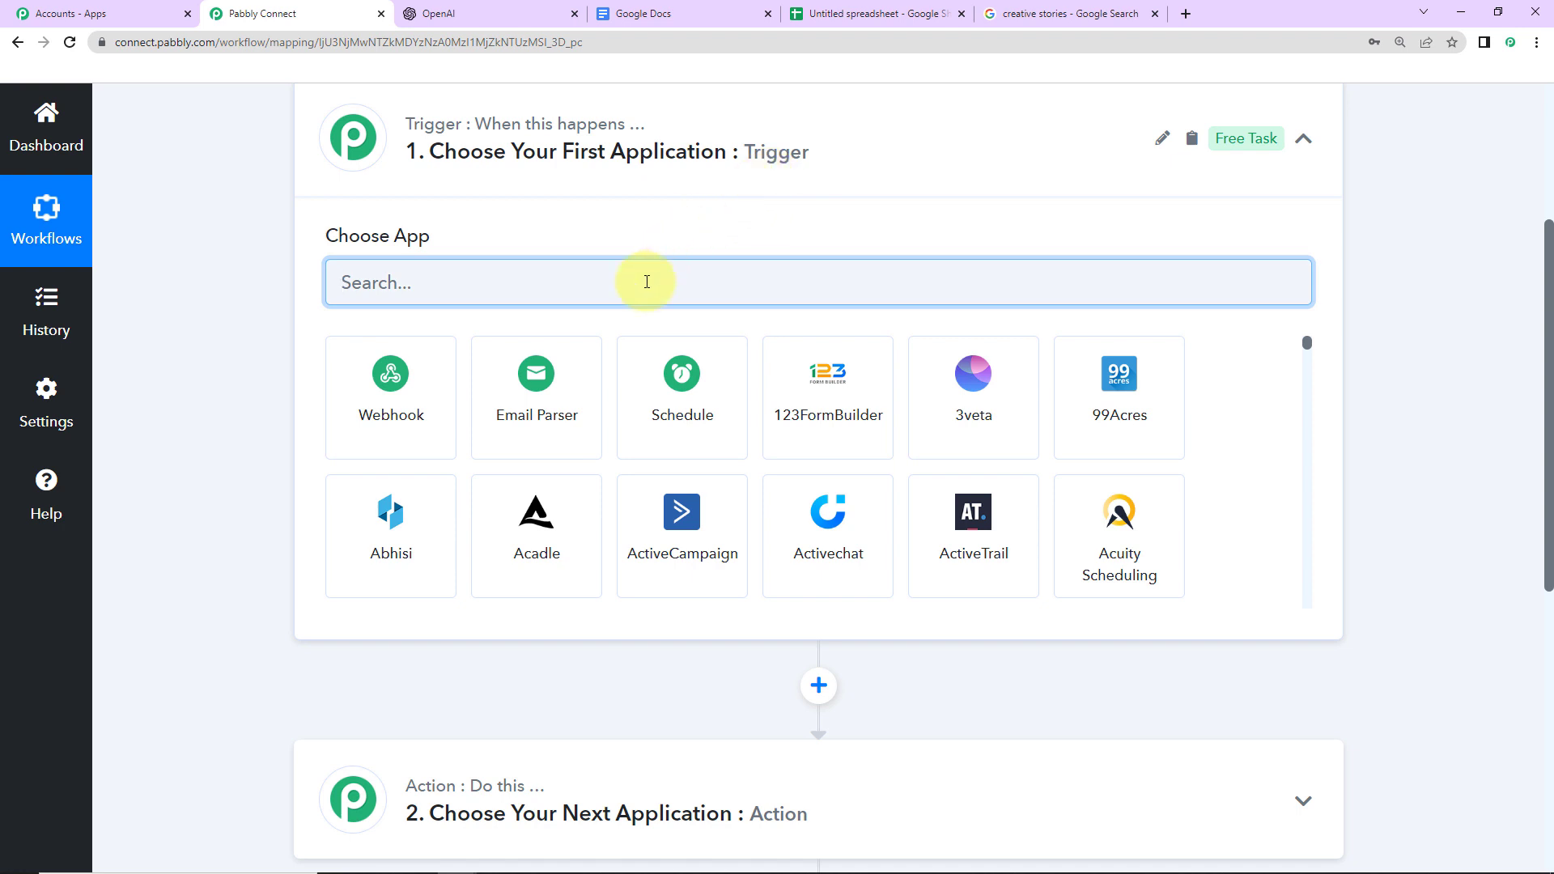
pyautogui.write('gogle')
pyautogui.press('BackSpace')
pyautogui.press('BackSpace')
pyautogui.press('BackSpace')
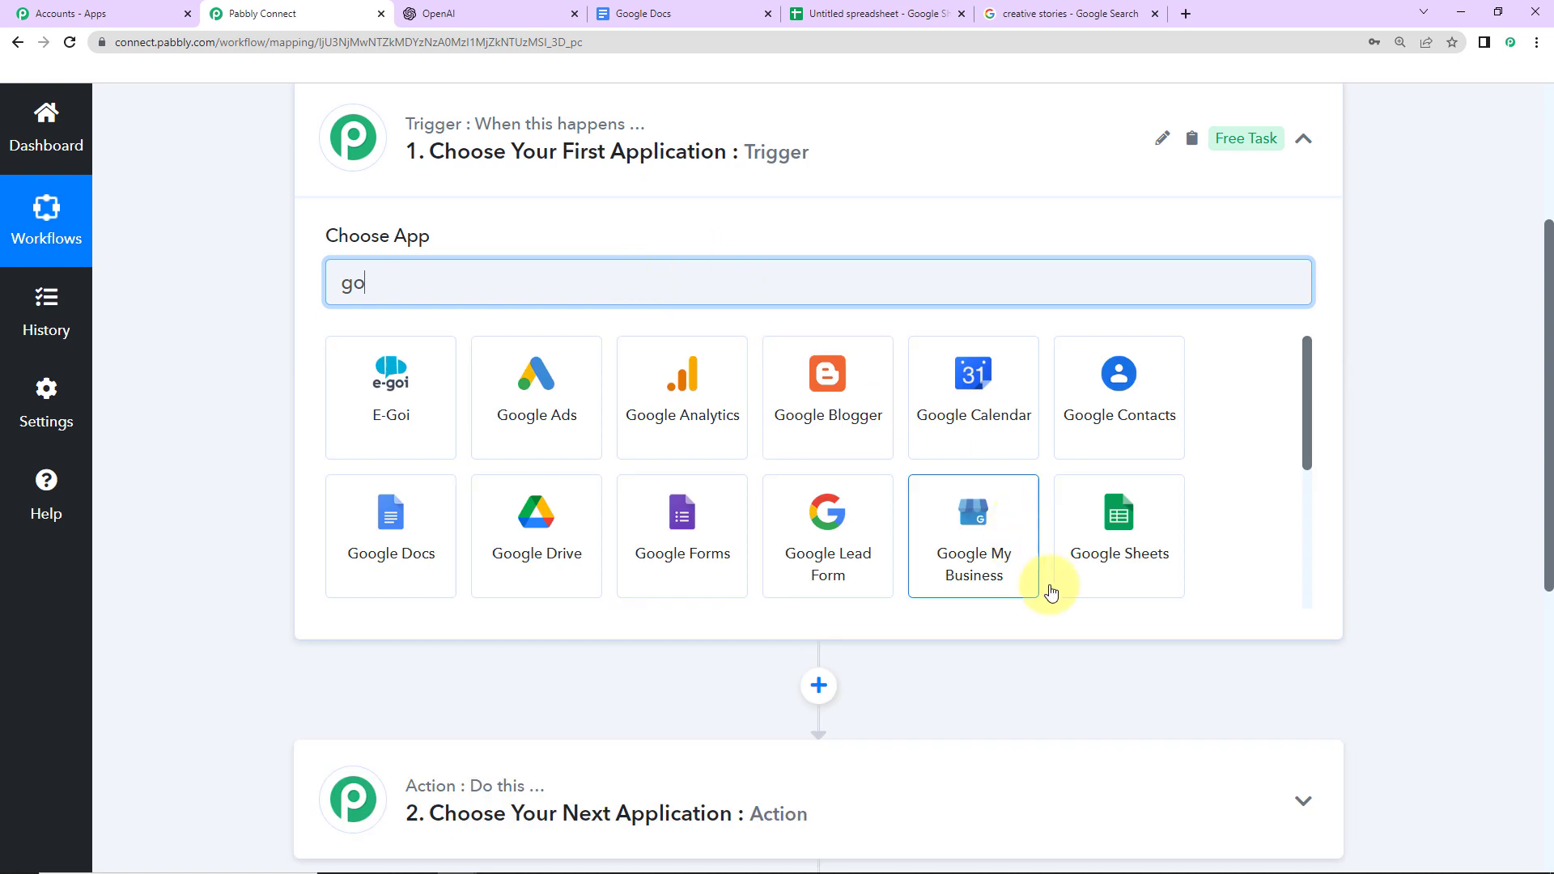
pyautogui.click(1094, 552)
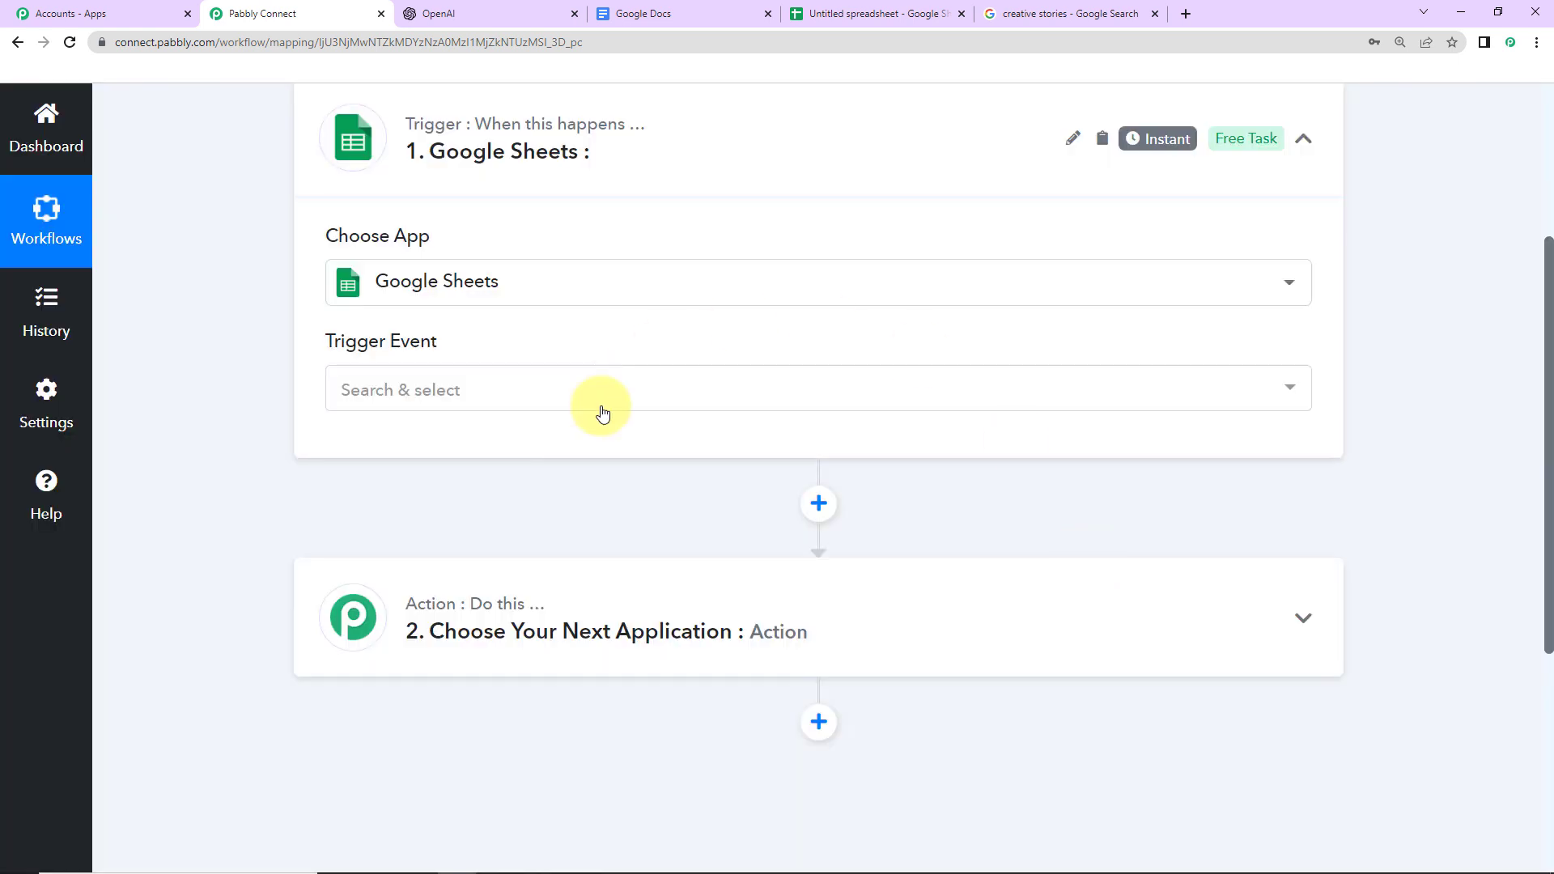
# Set the trigger event to New or Updated Spreadsheet Row and copy the webhook URL
pyautogui.moveTo(384, 357)
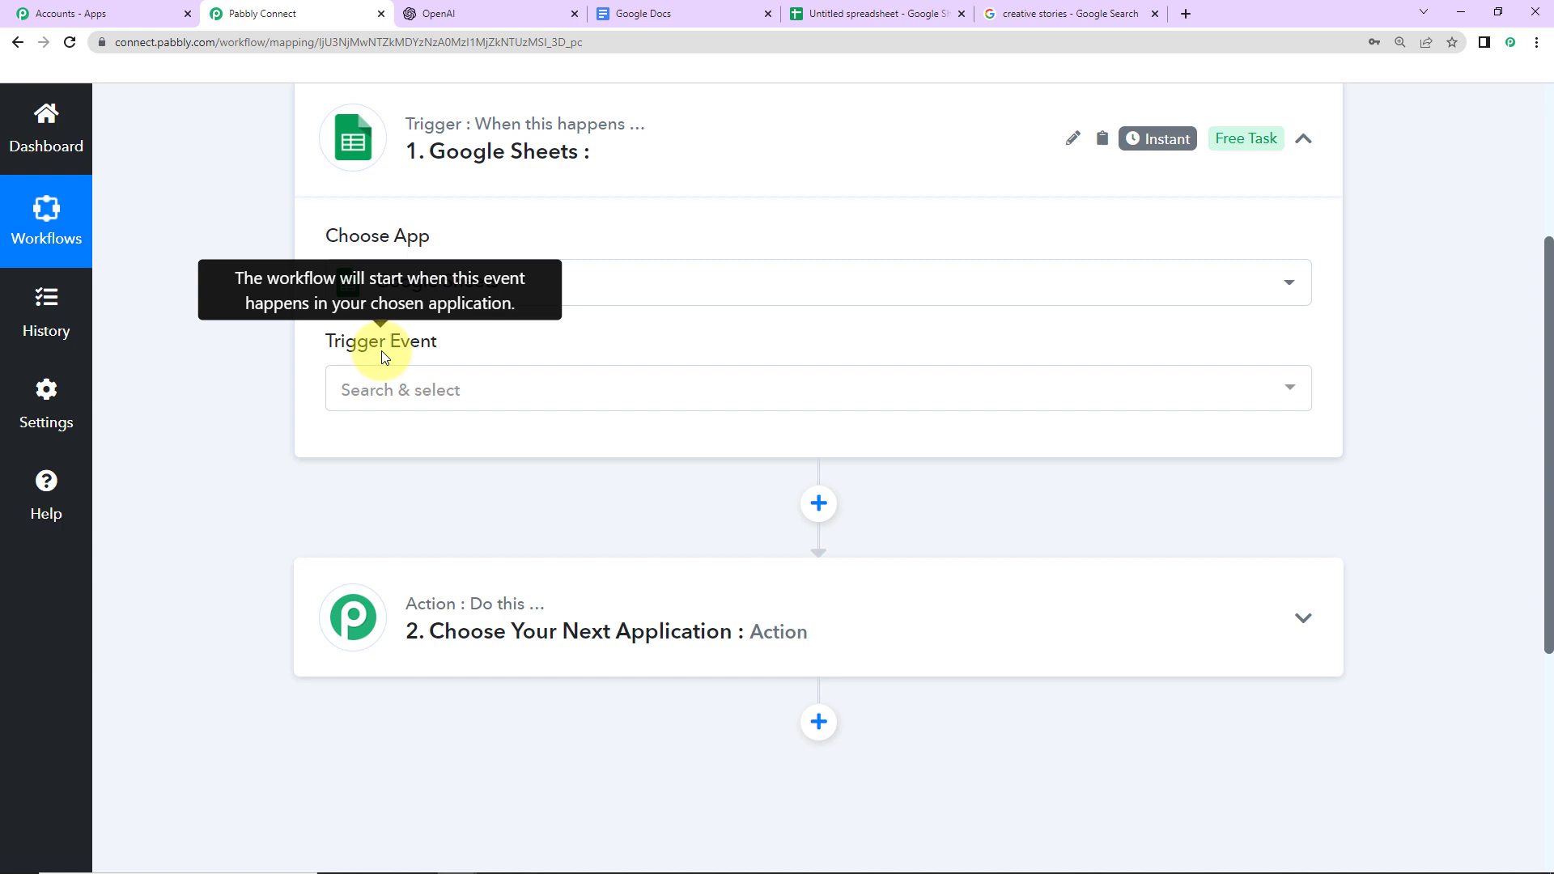
pyautogui.click(378, 400)
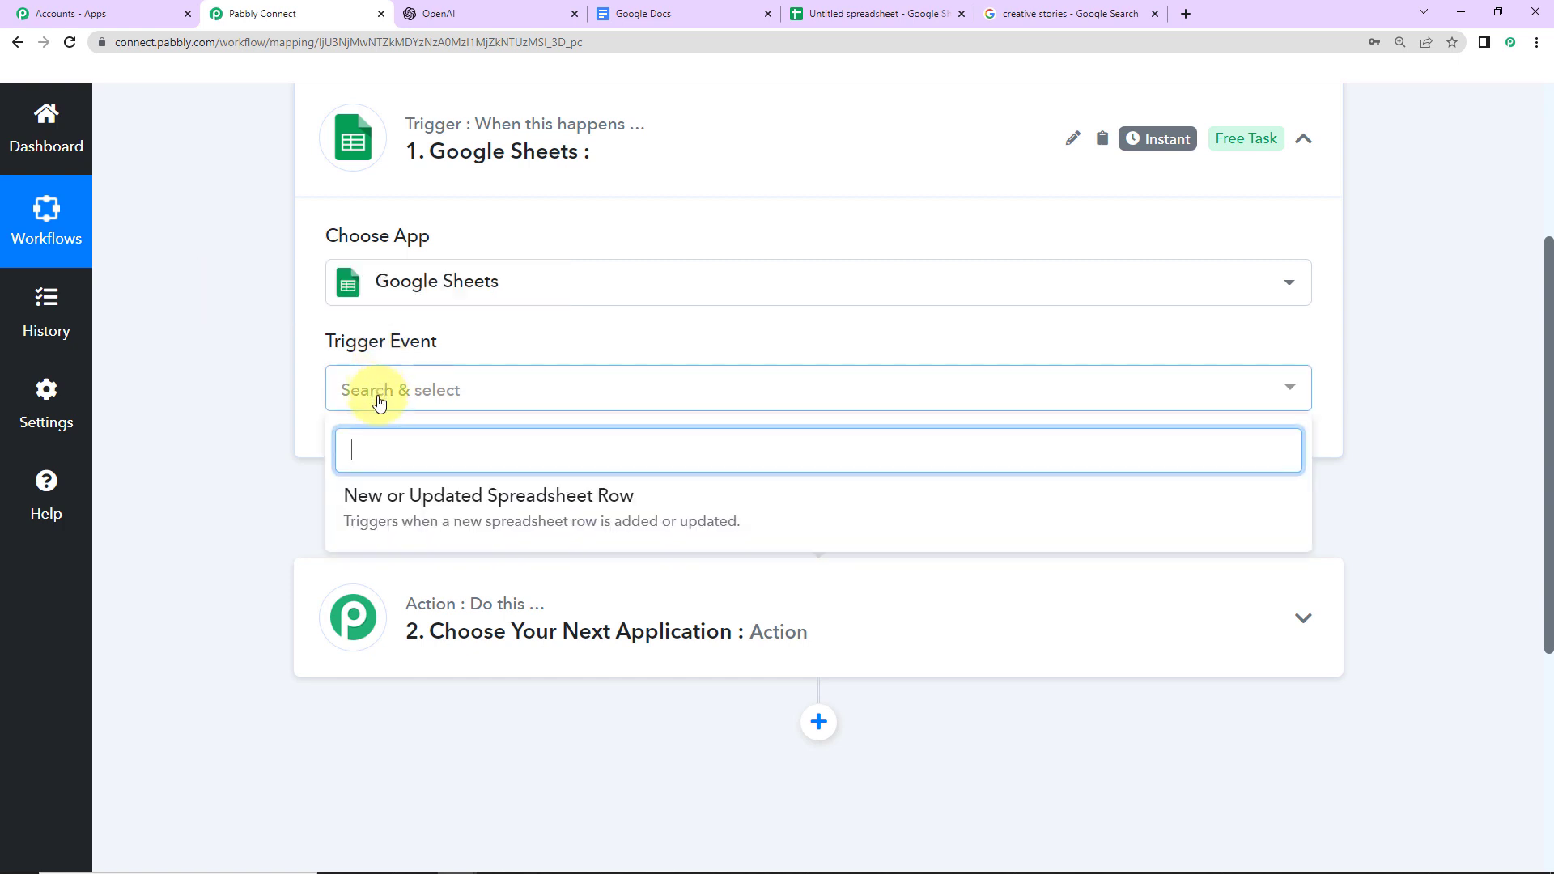
pyautogui.click(573, 525)
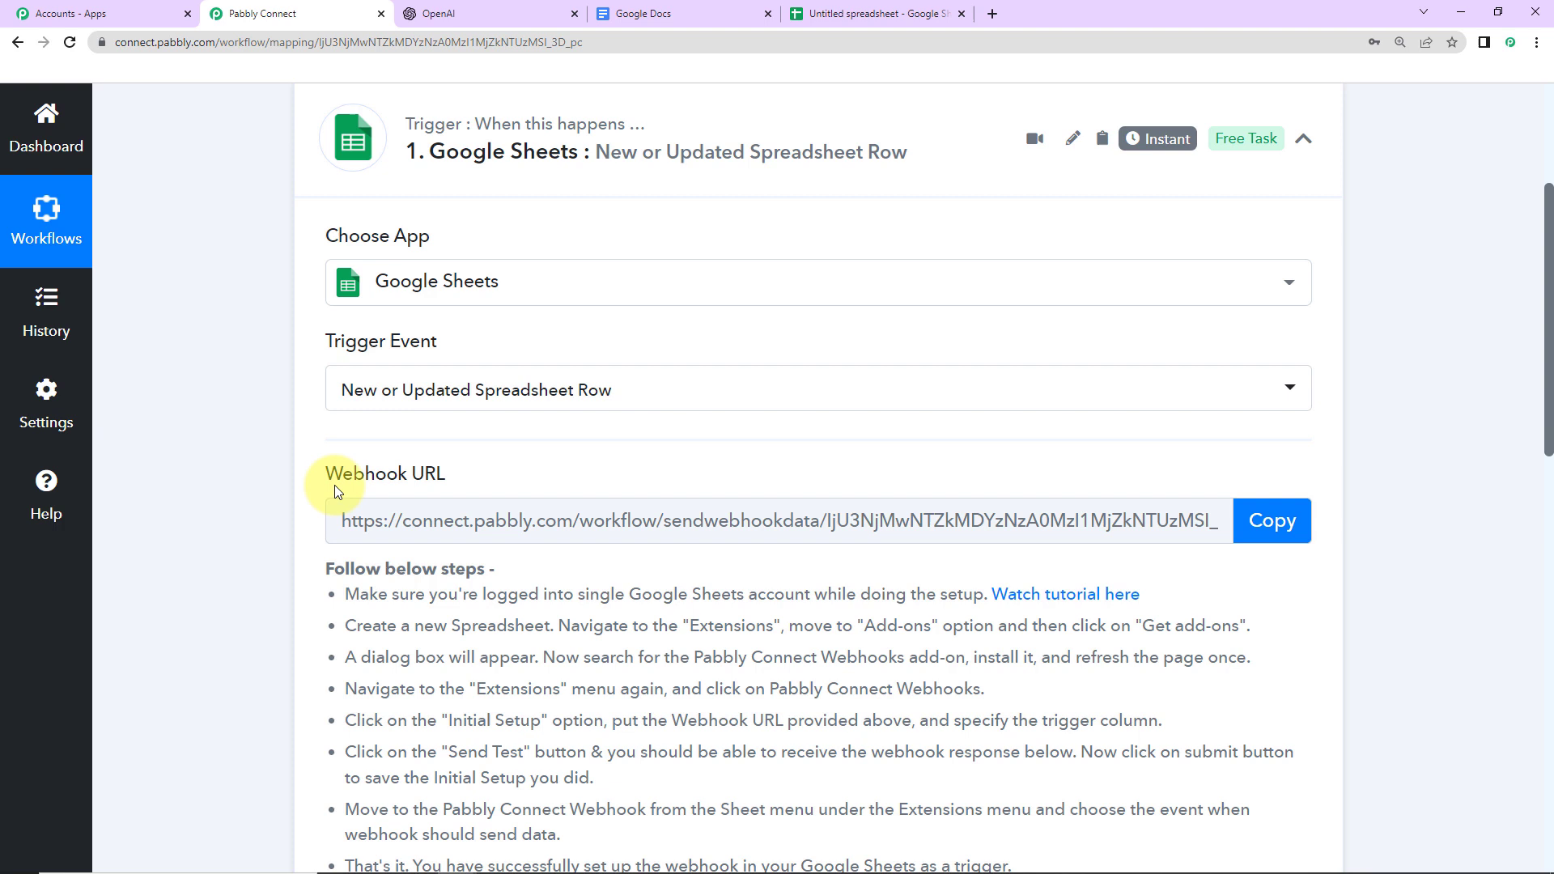
pyautogui.moveTo(348, 489)
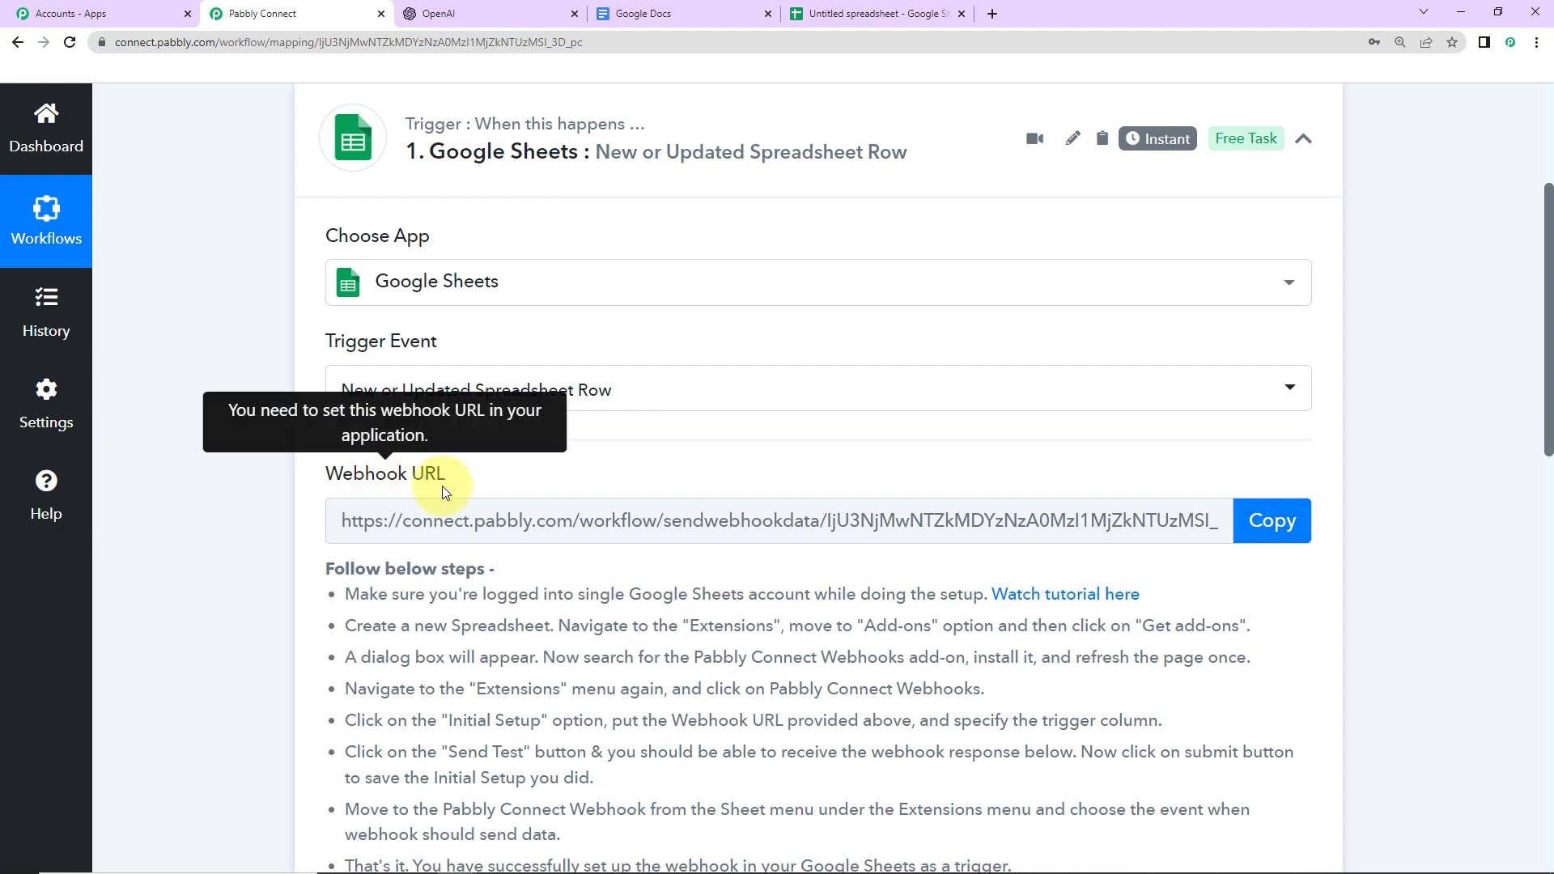
pyautogui.click(1273, 521)
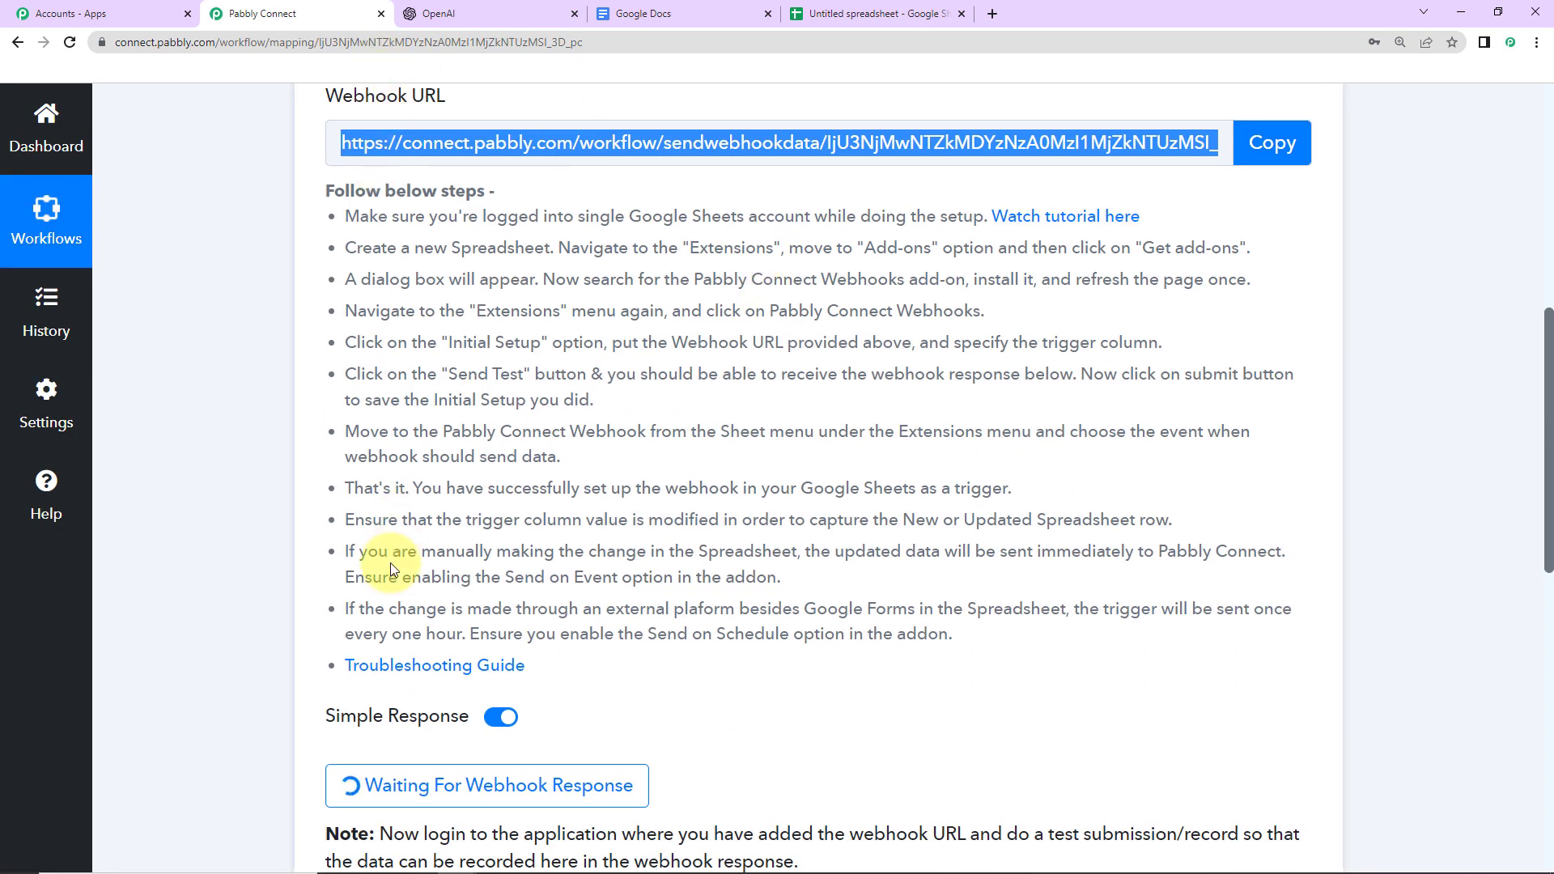
# Switch to the untitled spreadsheet in Google Sheets and rename it "Story Titles"
pyautogui.click(910, 16)
pyautogui.click(336, 444)
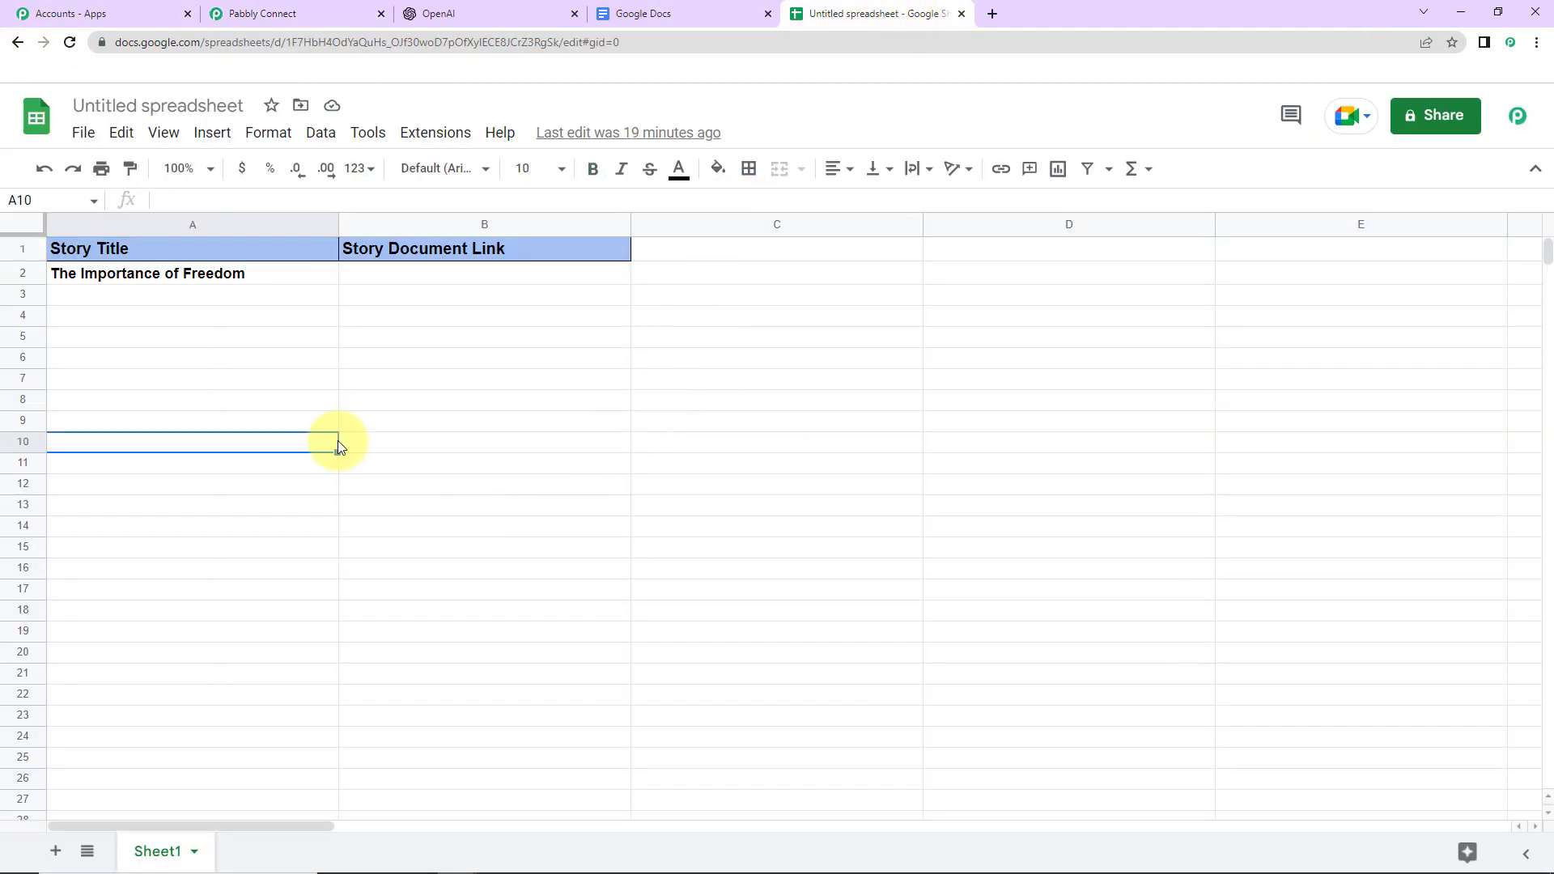
pyautogui.click(170, 102)
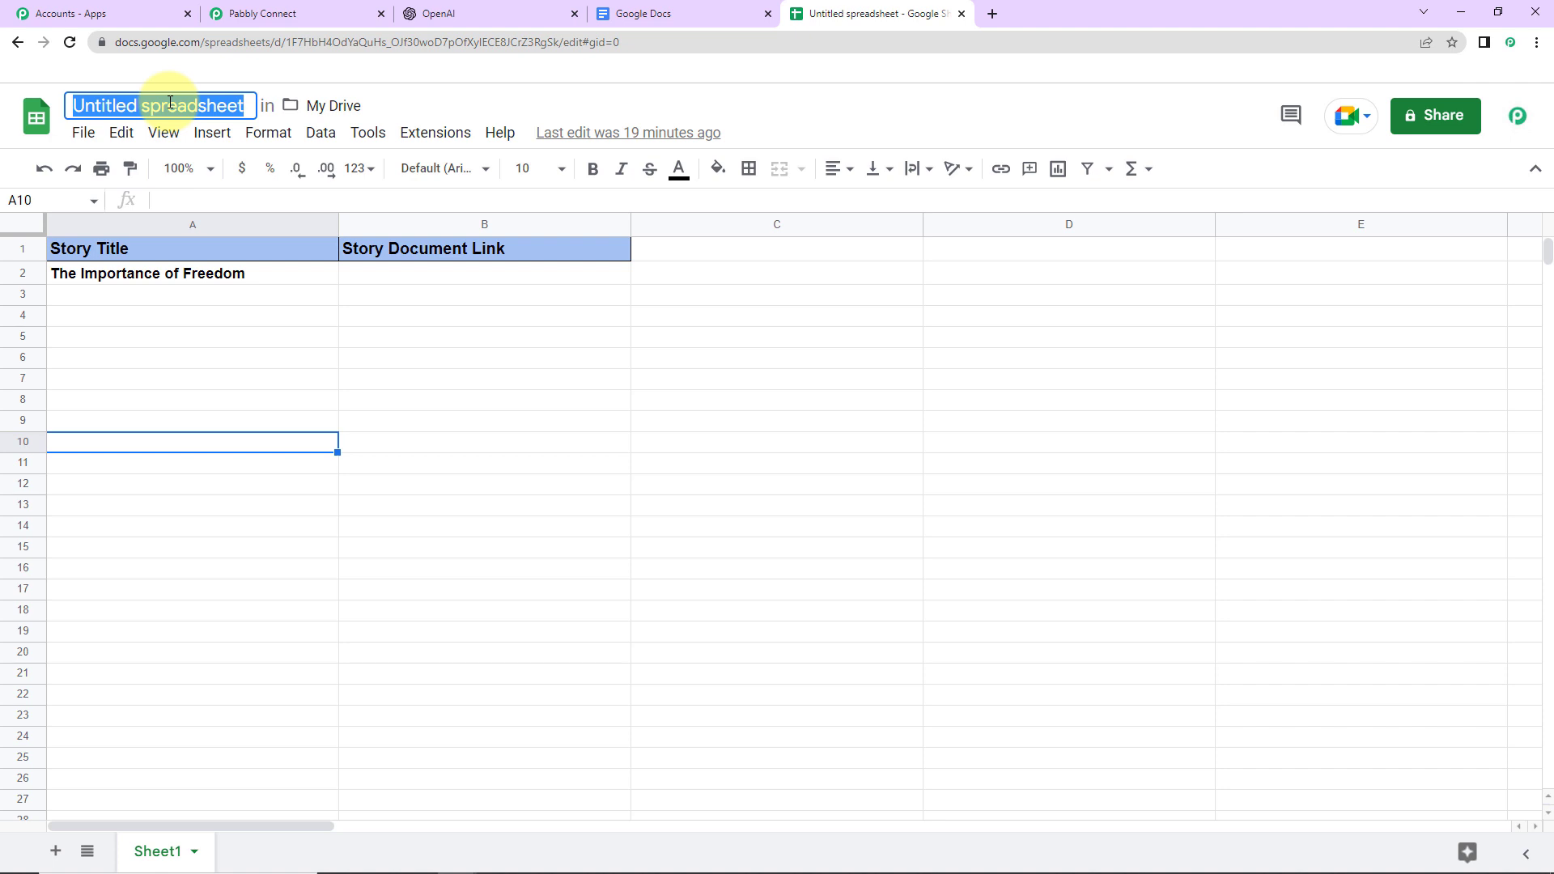
pyautogui.write('Story T')
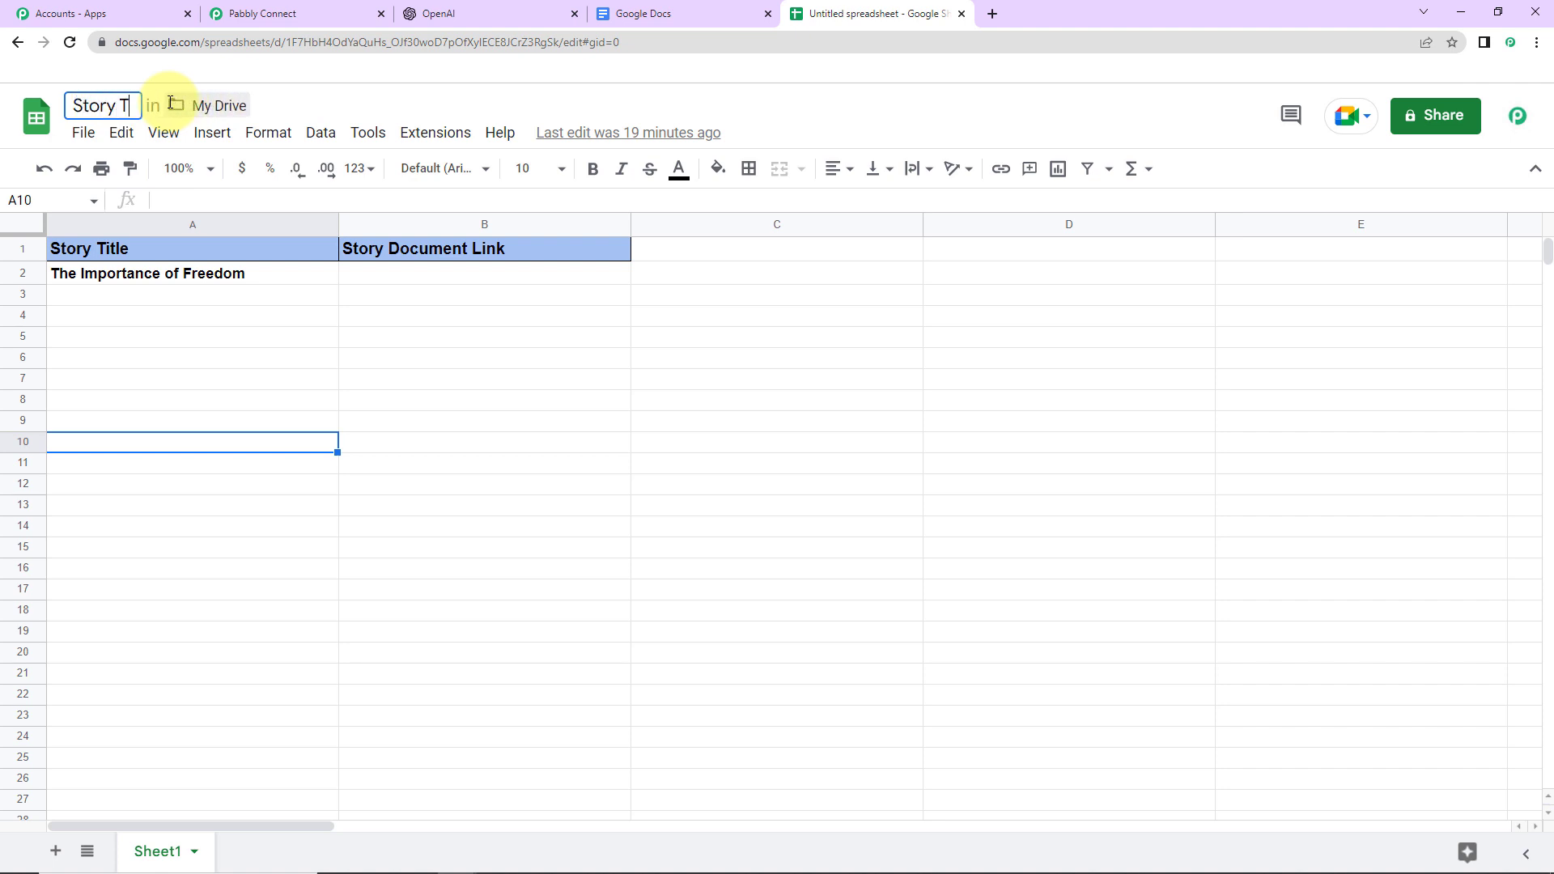
pyautogui.write('itles')
pyautogui.click(645, 616)
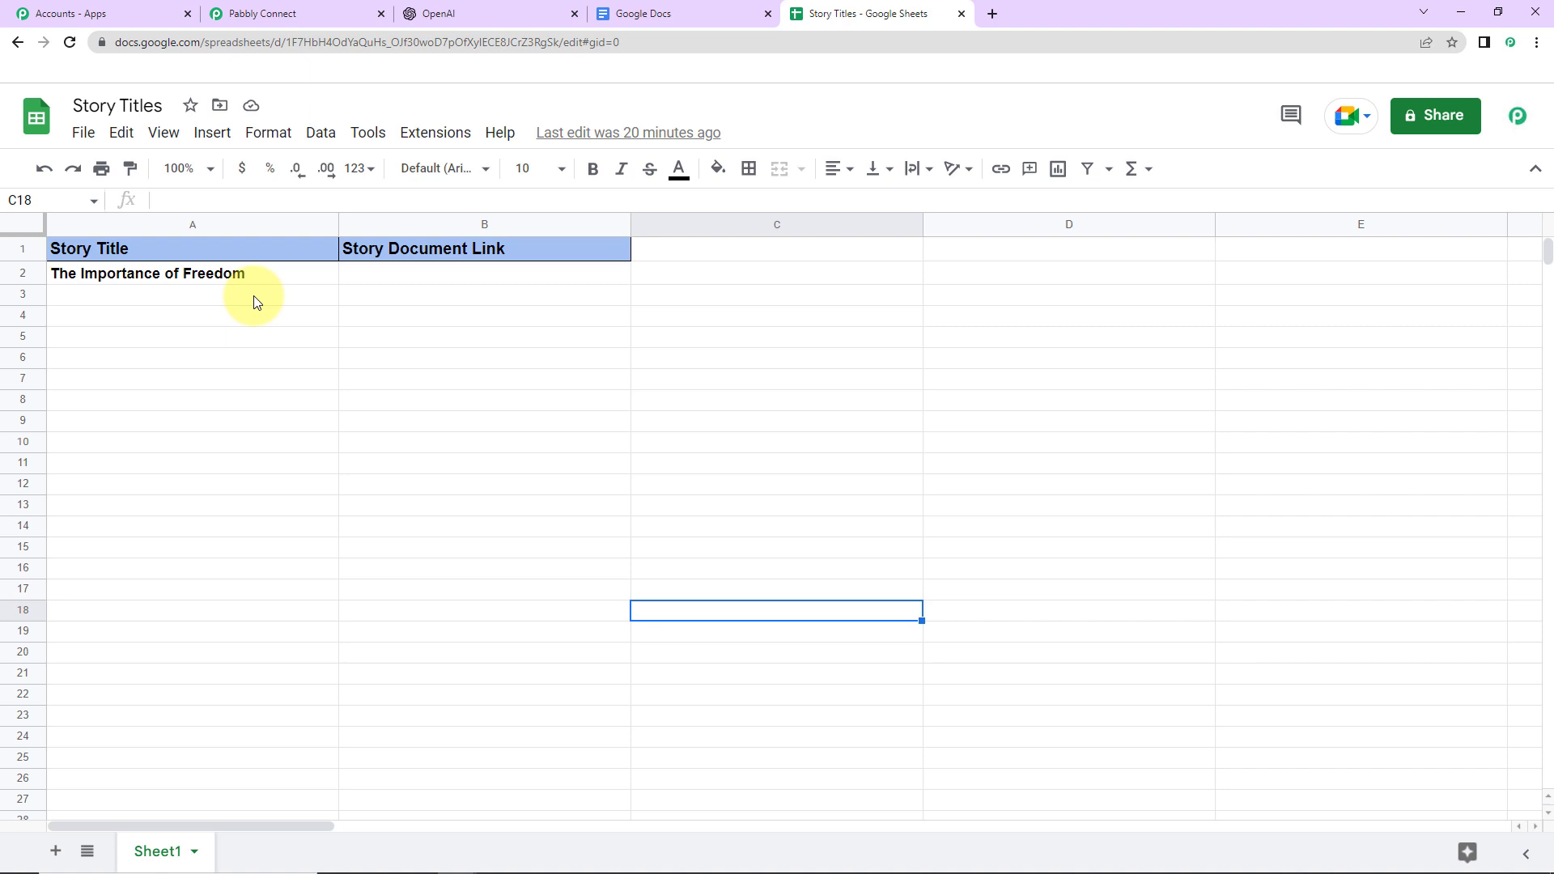
# Look up the Pabbly Connect Webhooks add-on in the Google Workspace Marketplace, then close the marketplace
pyautogui.click(433, 139)
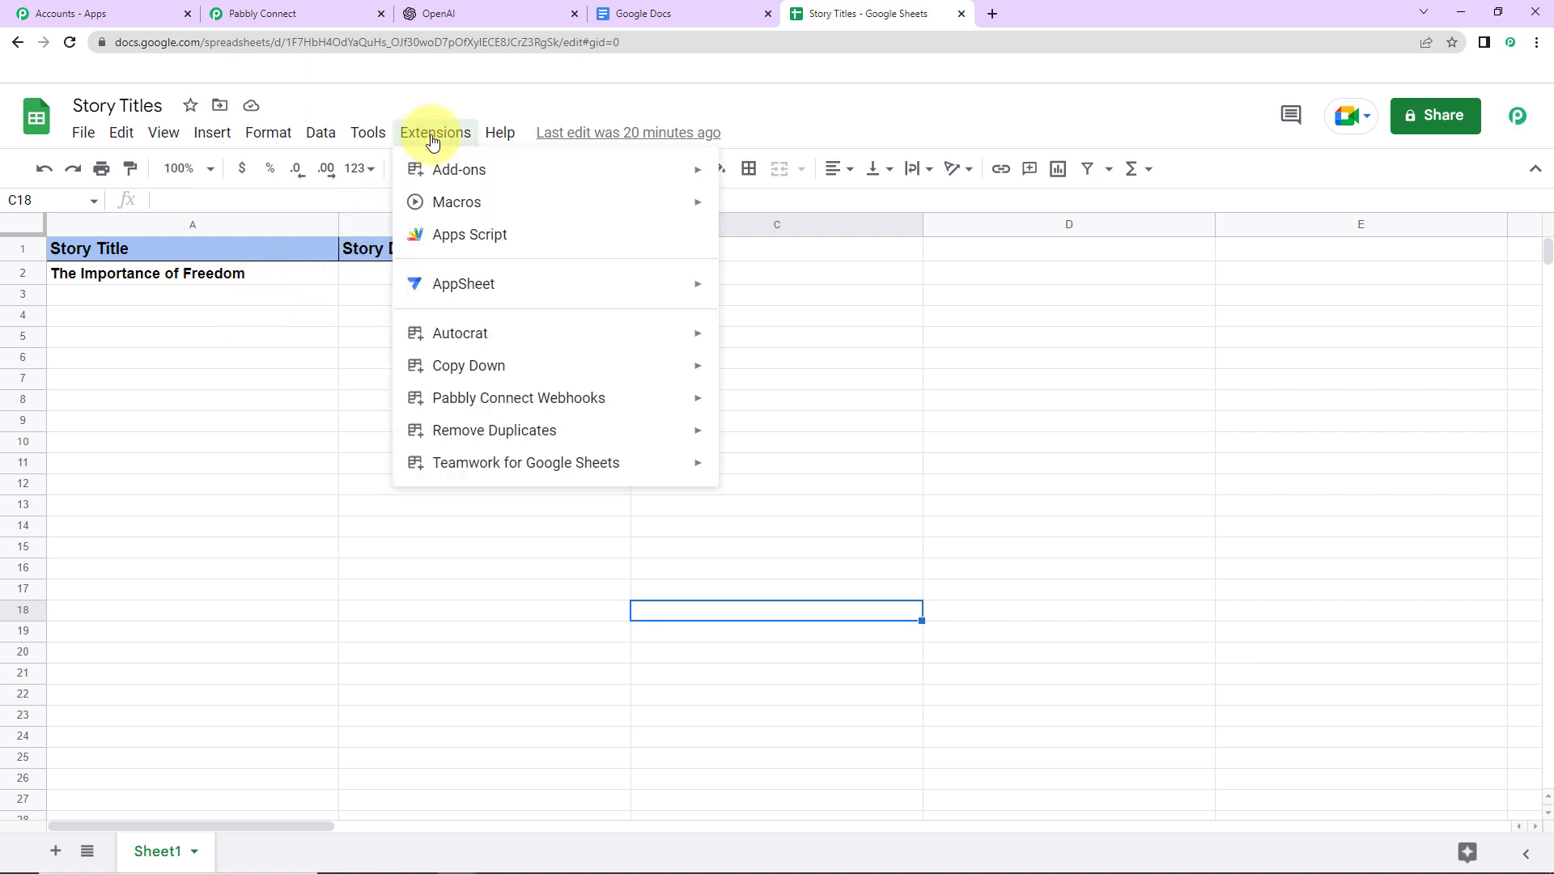
pyautogui.moveTo(483, 176)
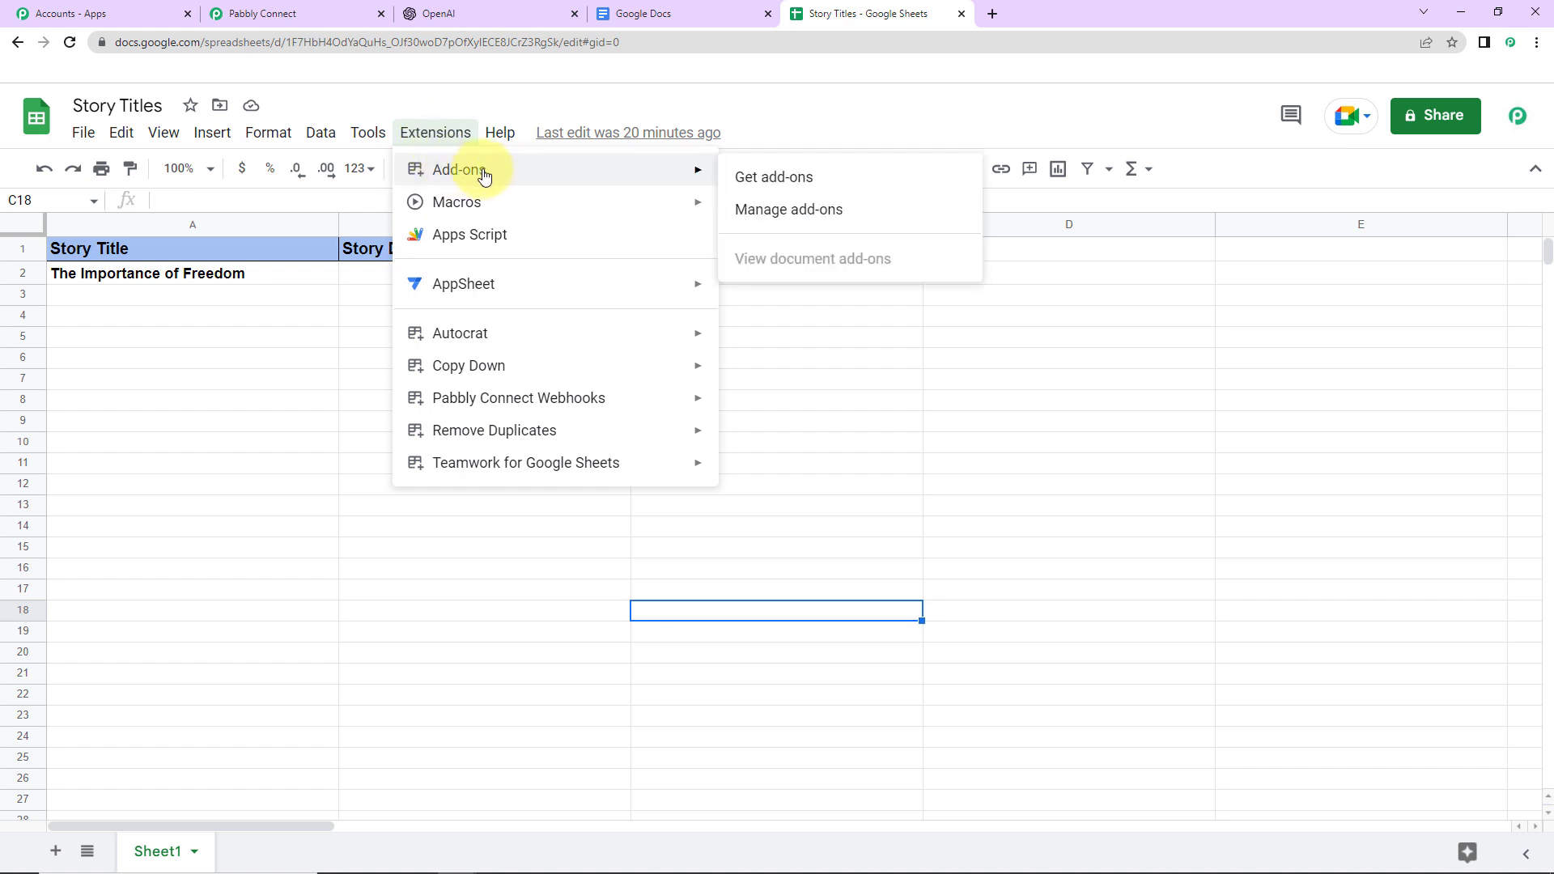
pyautogui.click(775, 177)
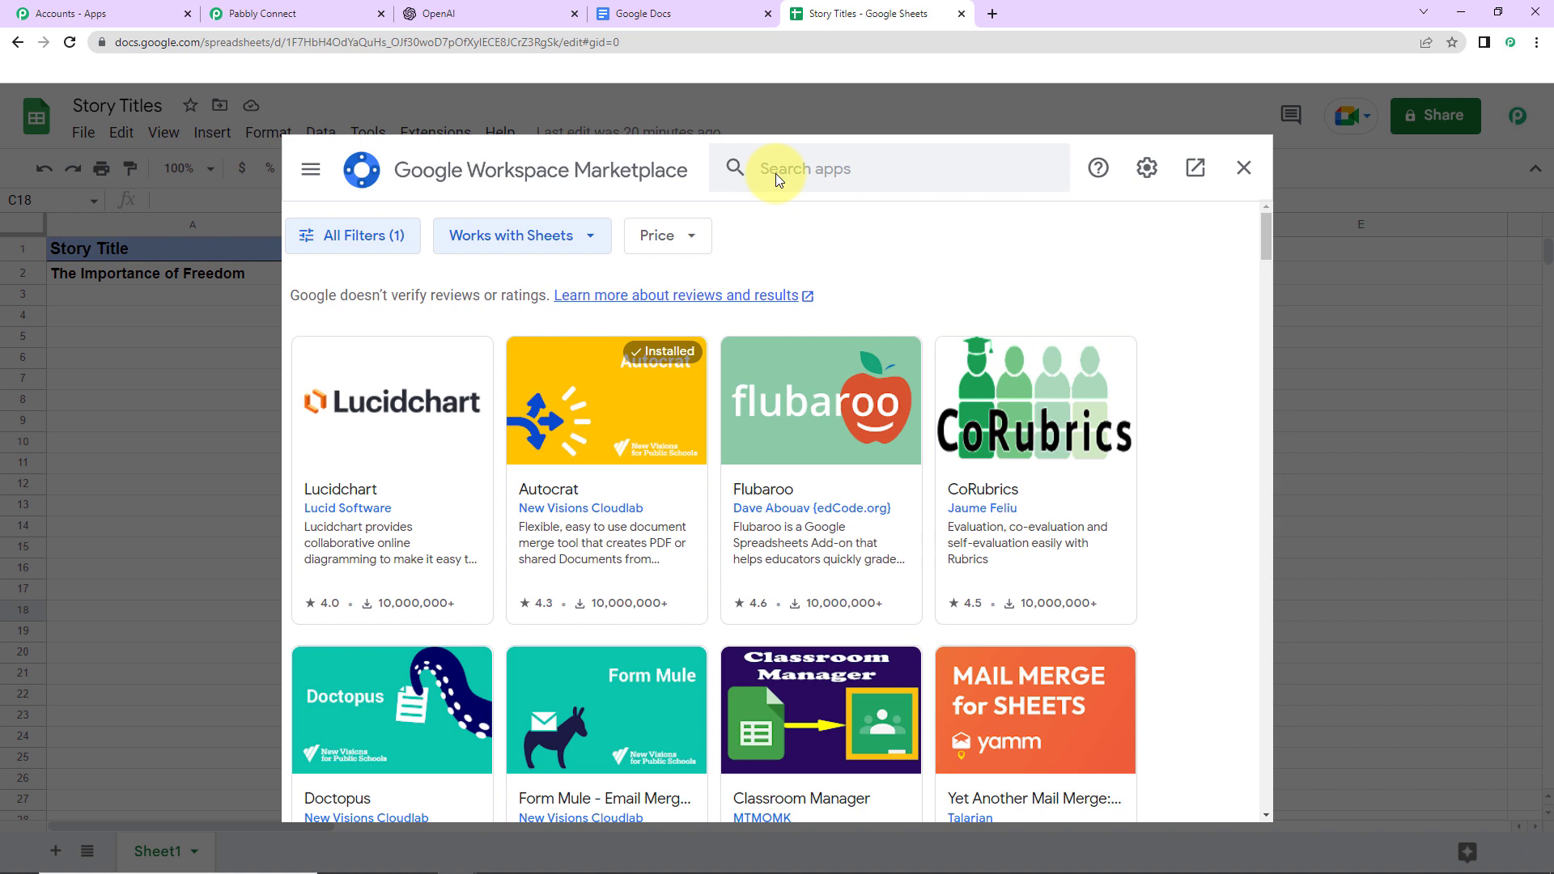
pyautogui.click(794, 161)
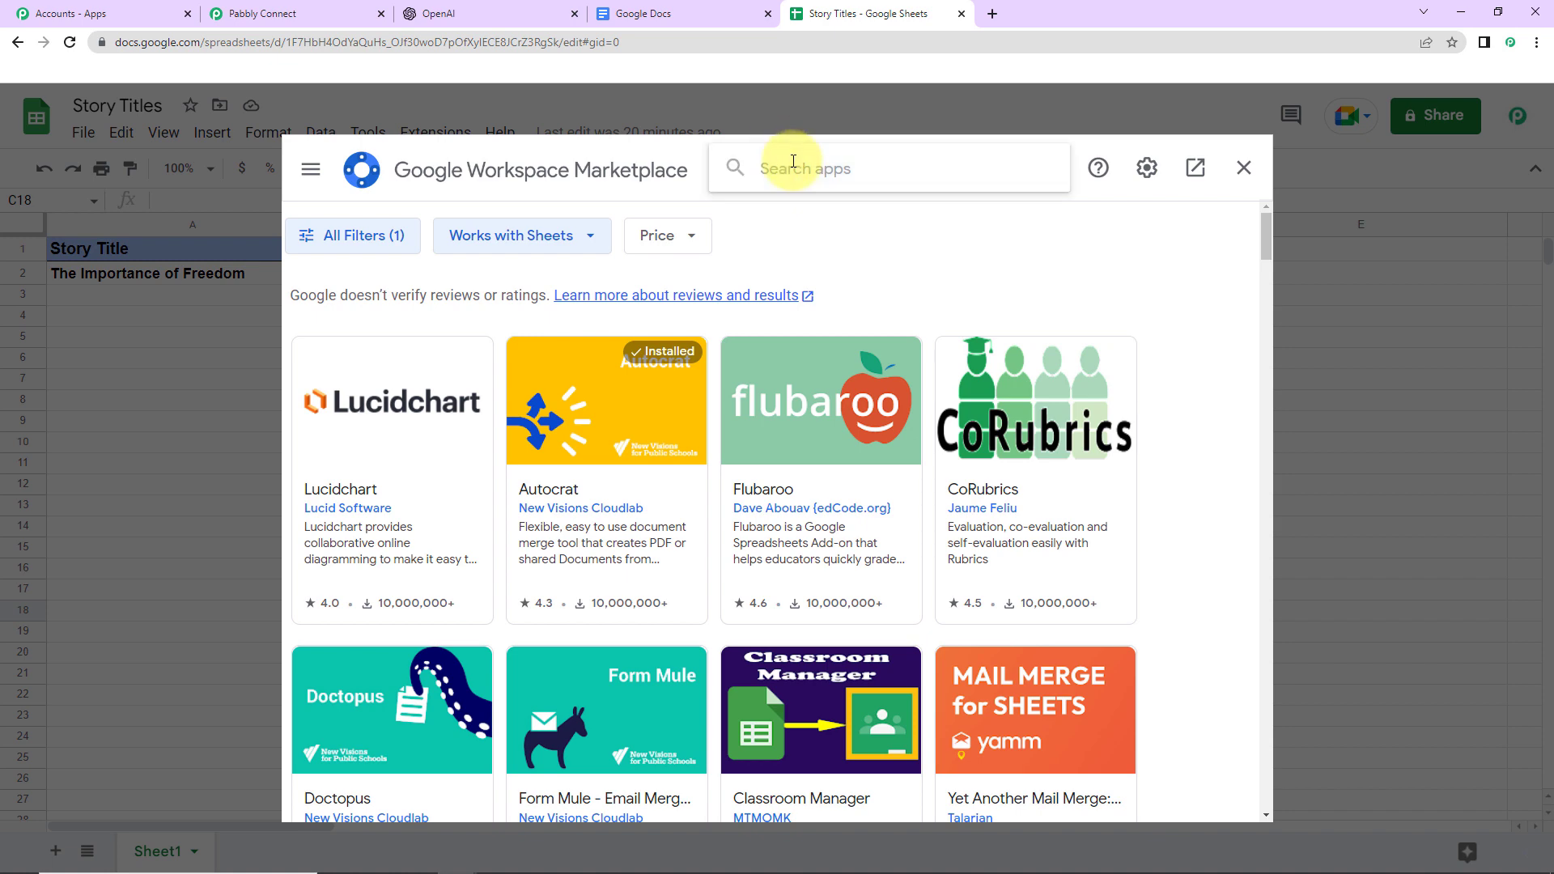
pyautogui.write('Pabbl')
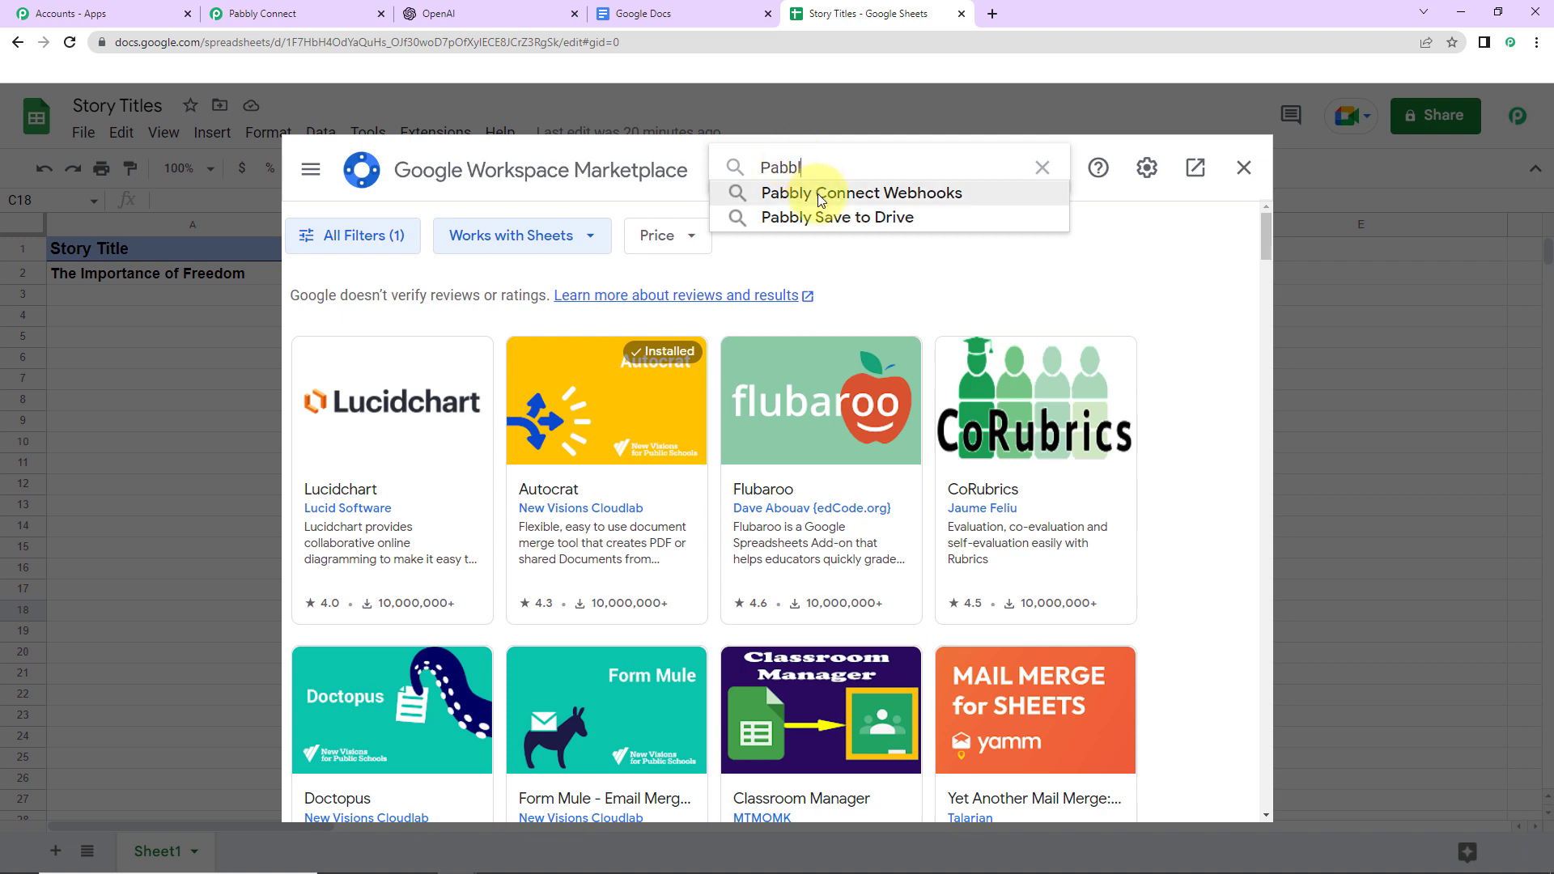
pyautogui.click(820, 194)
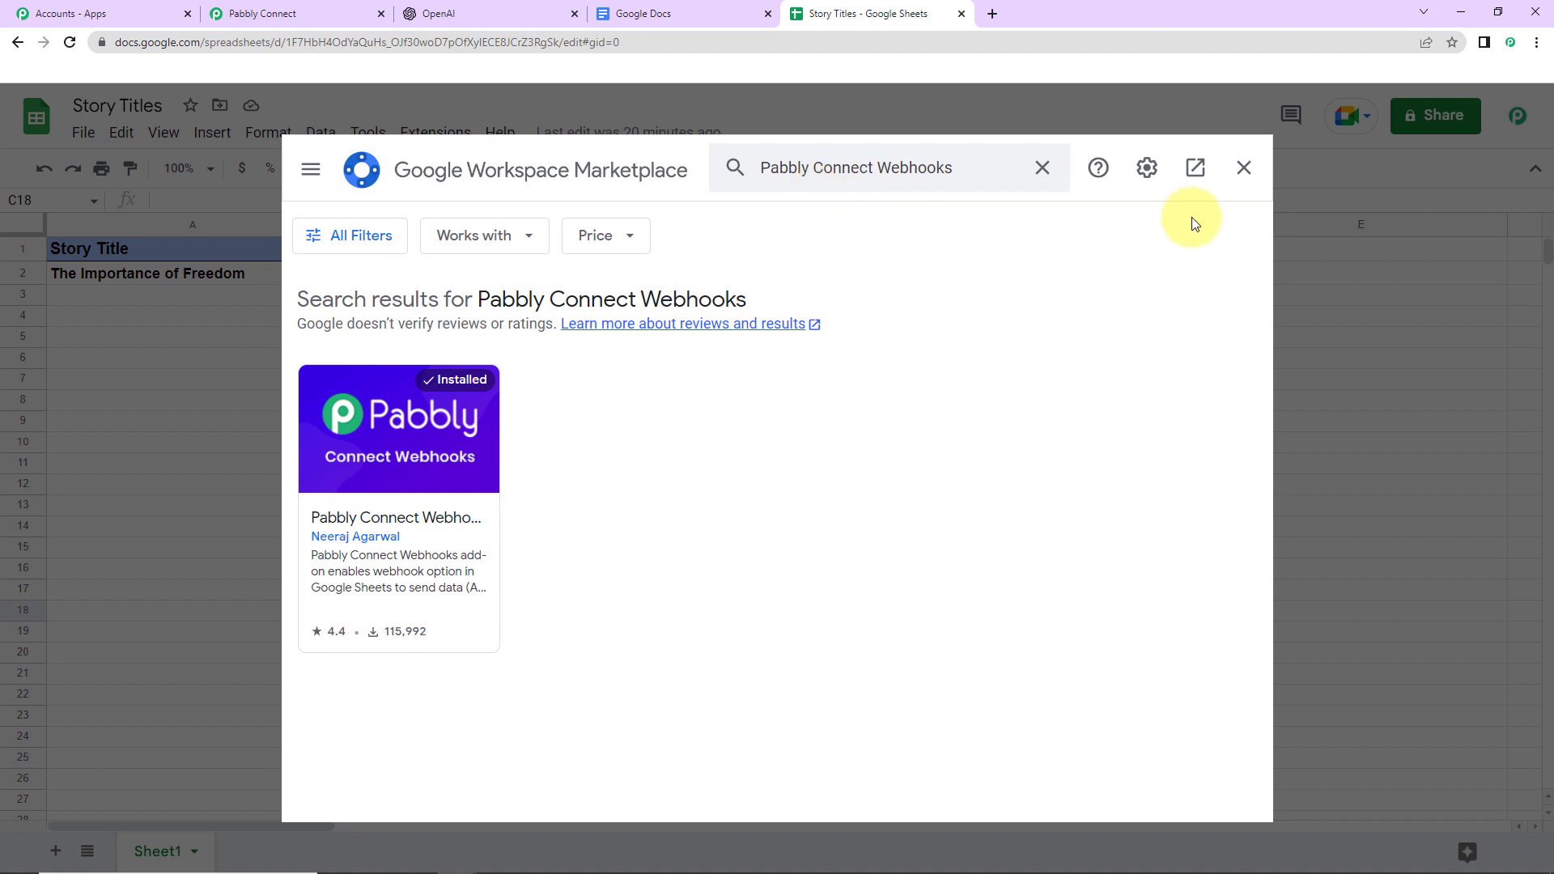
pyautogui.click(1243, 169)
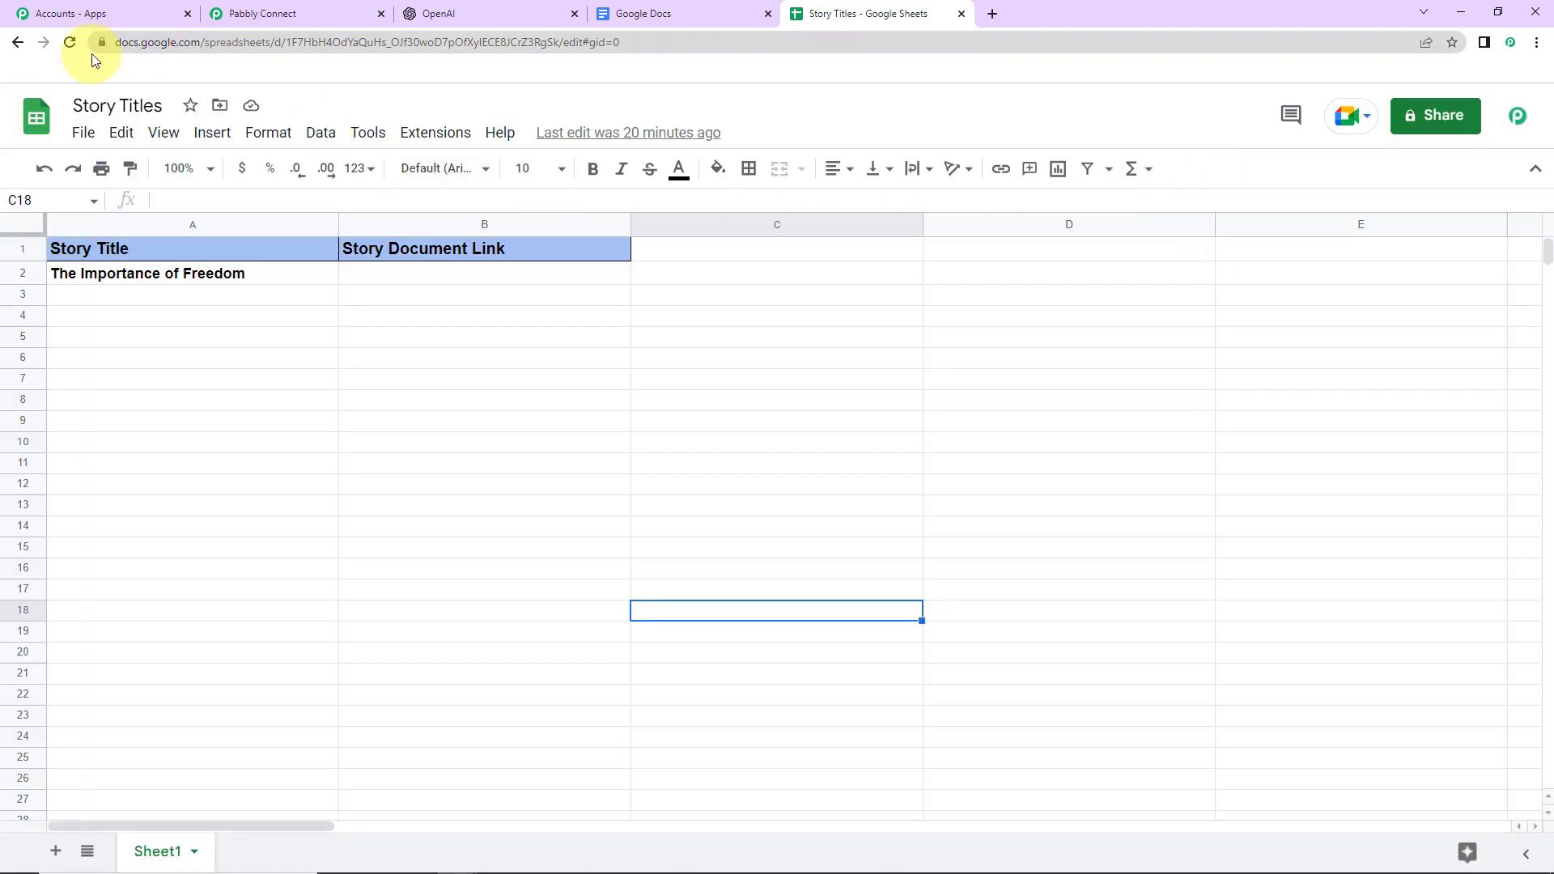
# Reload the Story Titles spreadsheet and open the Initial Setup of the Pabbly Connect Webhooks add-on
pyautogui.click(70, 41)
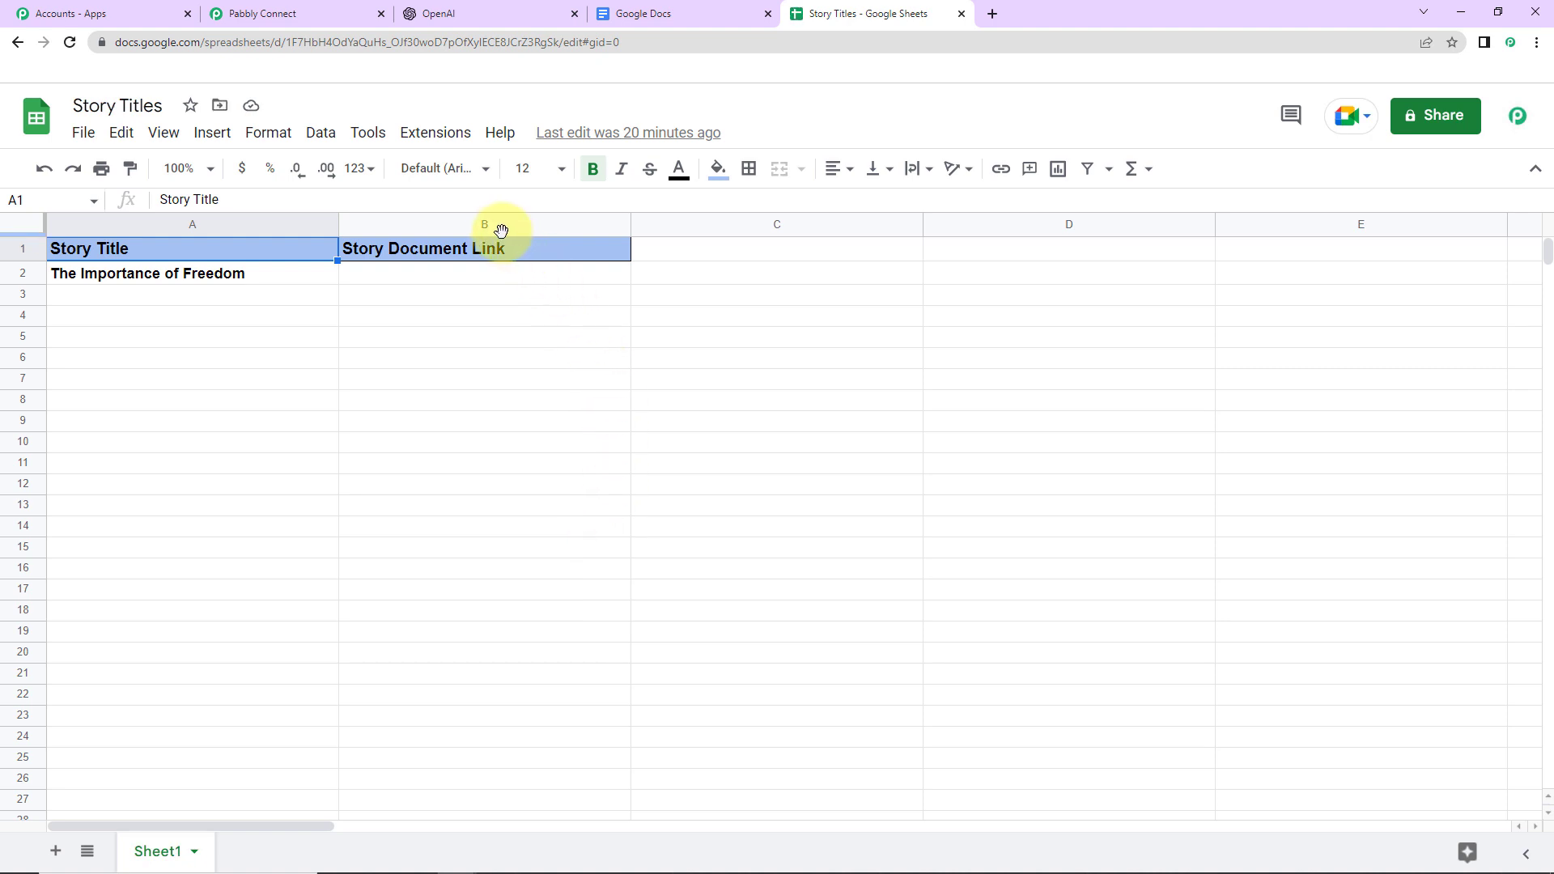
pyautogui.click(441, 140)
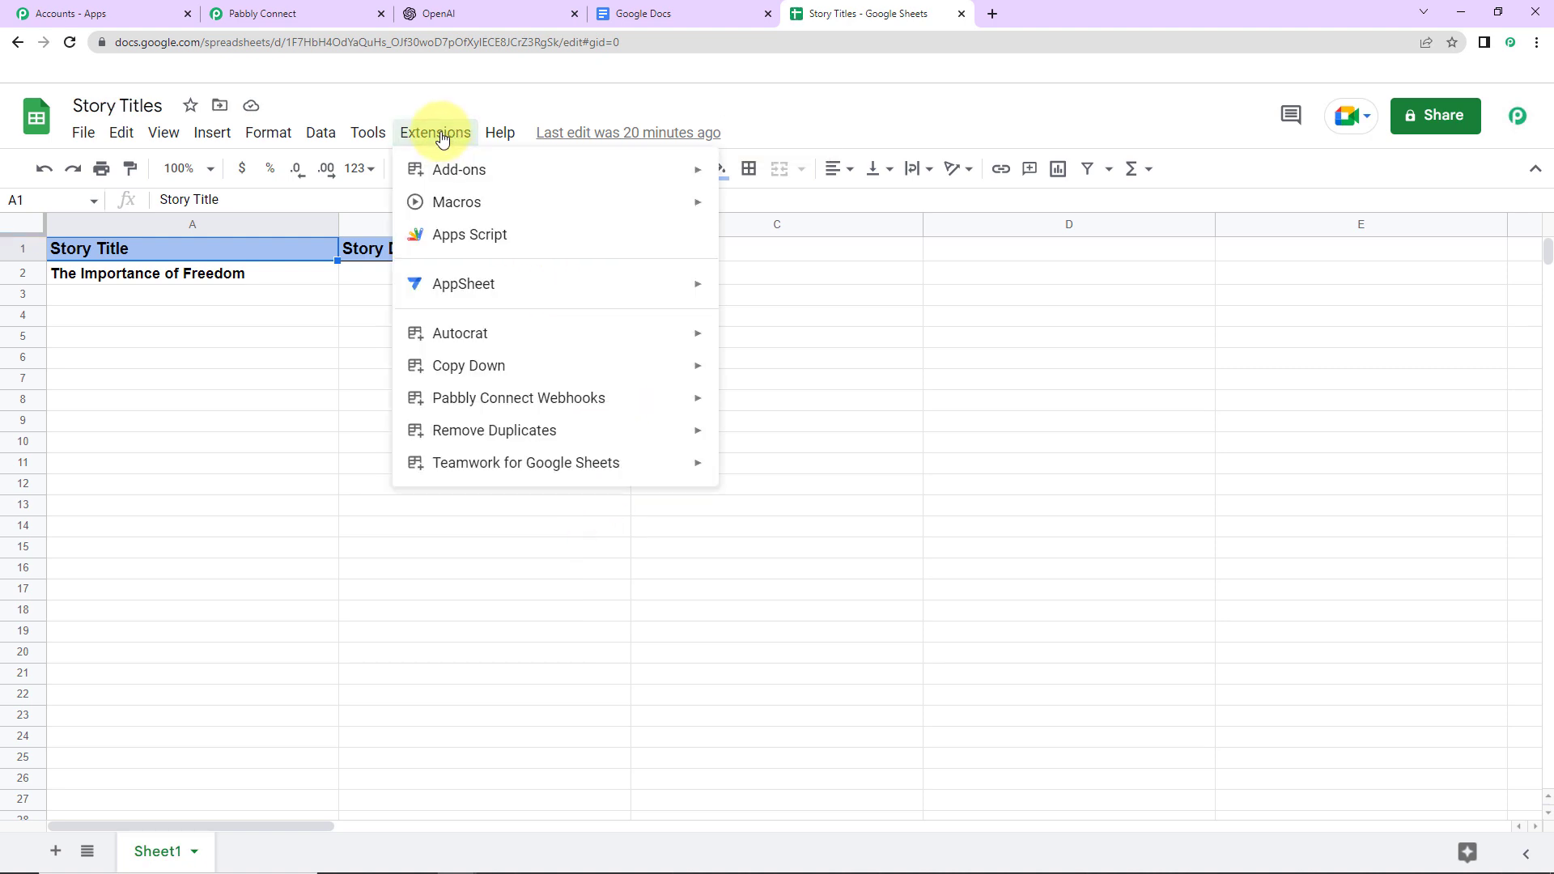
pyautogui.moveTo(541, 409)
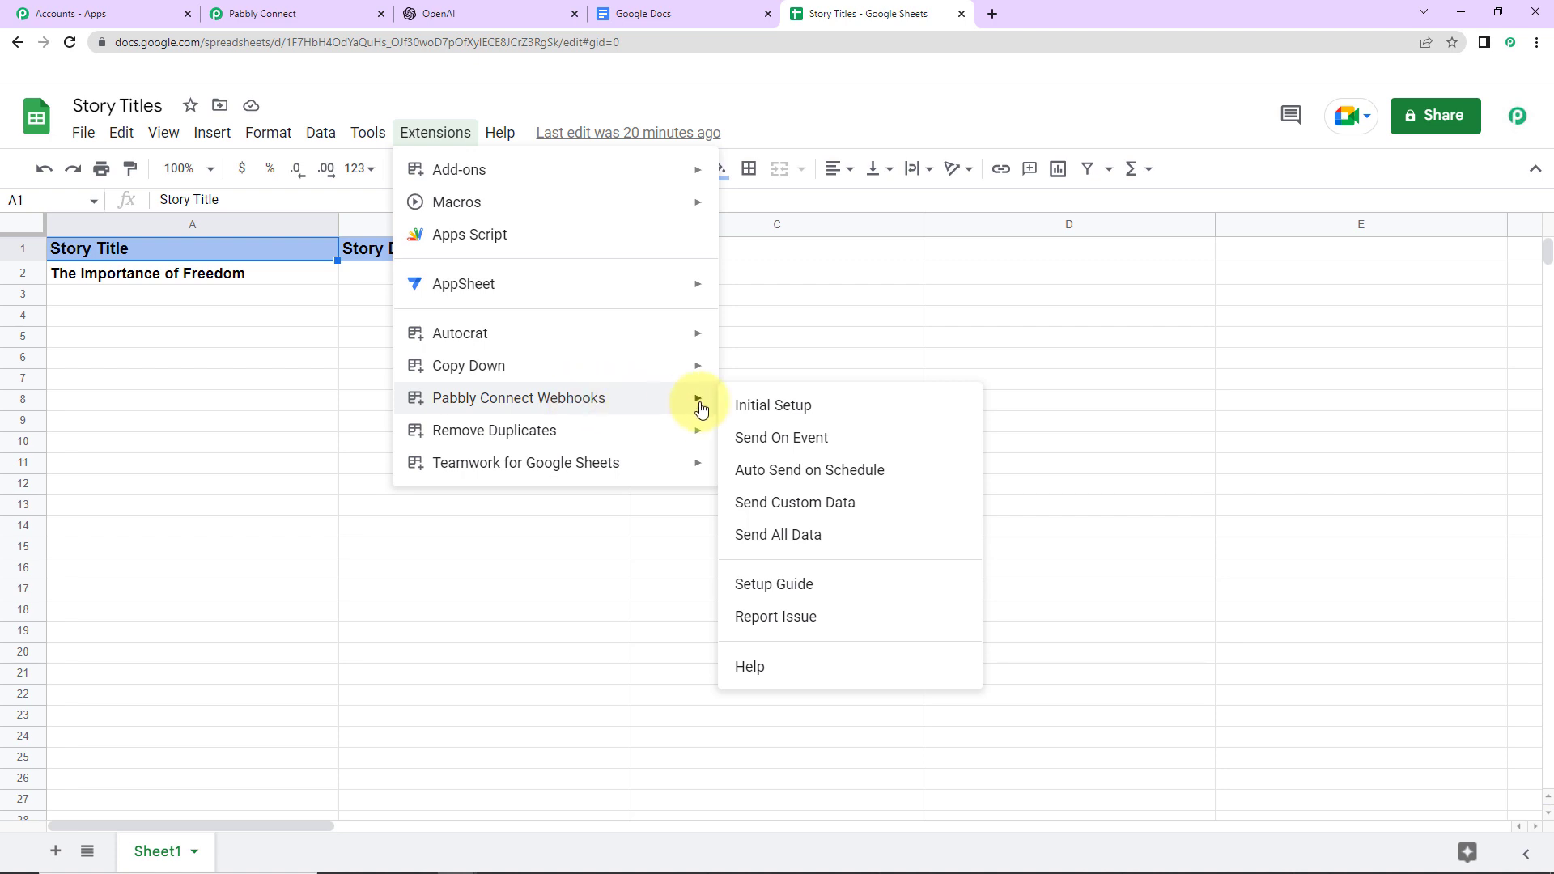
pyautogui.click(818, 411)
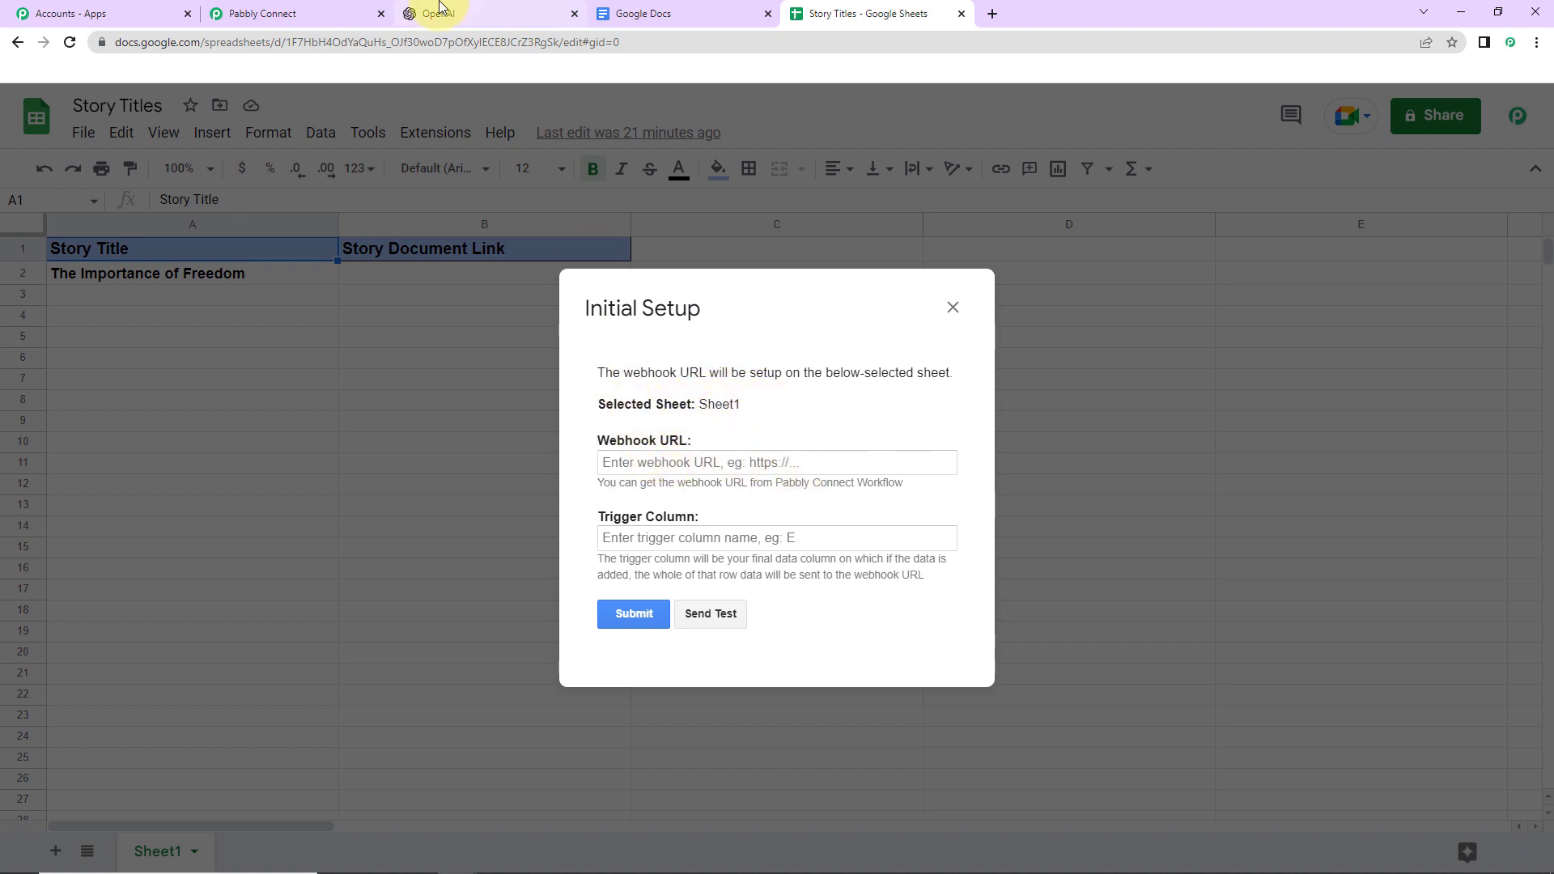
# Copy the webhook URL from the Pabbly Connect workflow again and enter it as the add-on's Webhook URL in Google Sheets
pyautogui.click(322, 13)
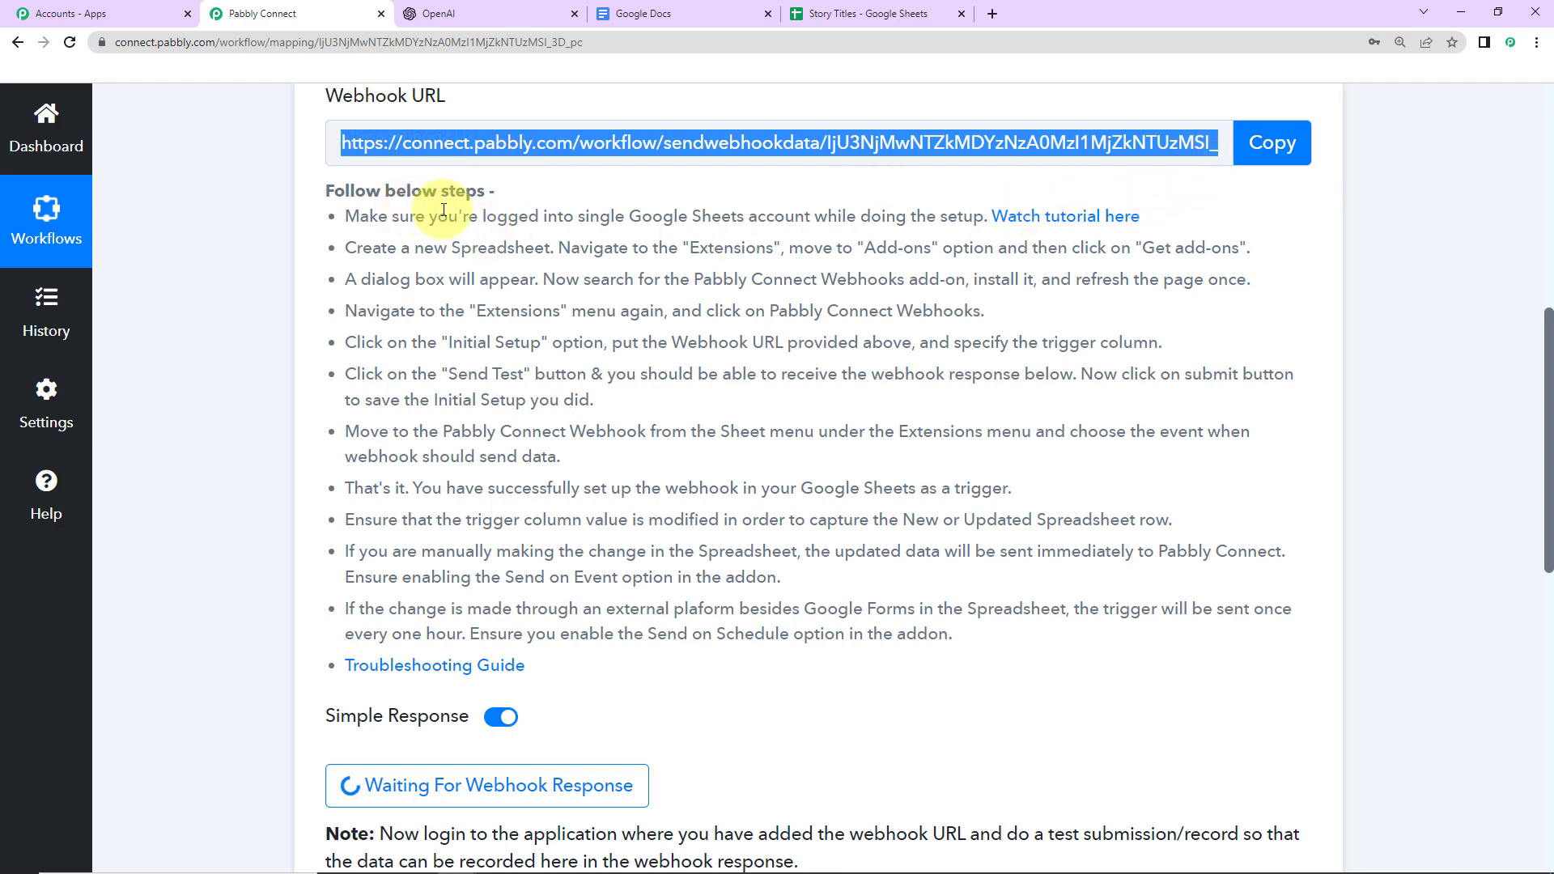
pyautogui.click(1236, 151)
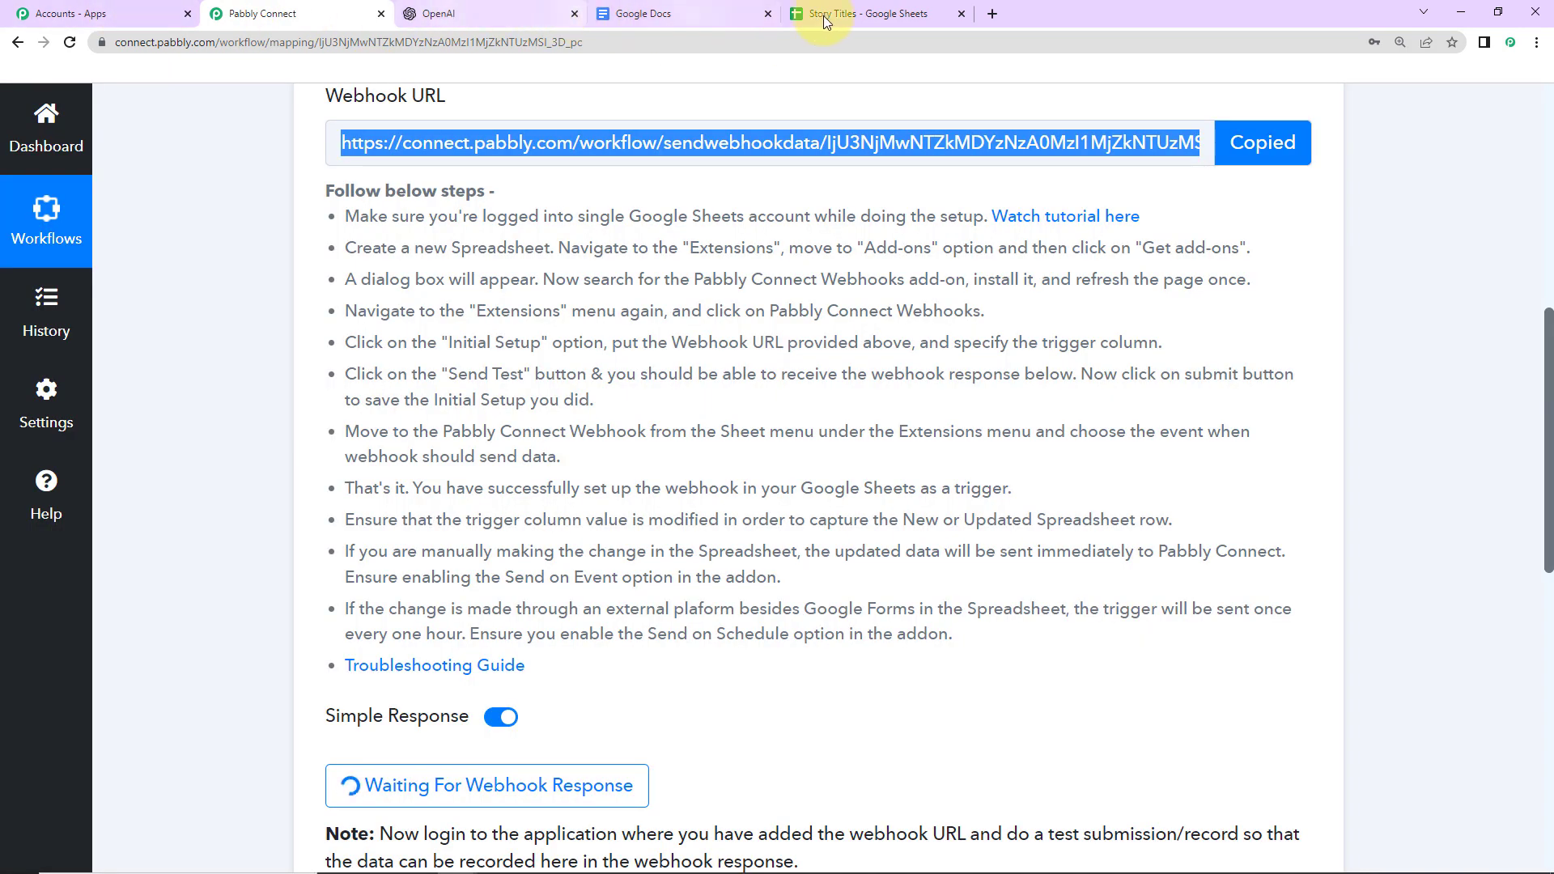
pyautogui.click(823, 16)
pyautogui.click(781, 466)
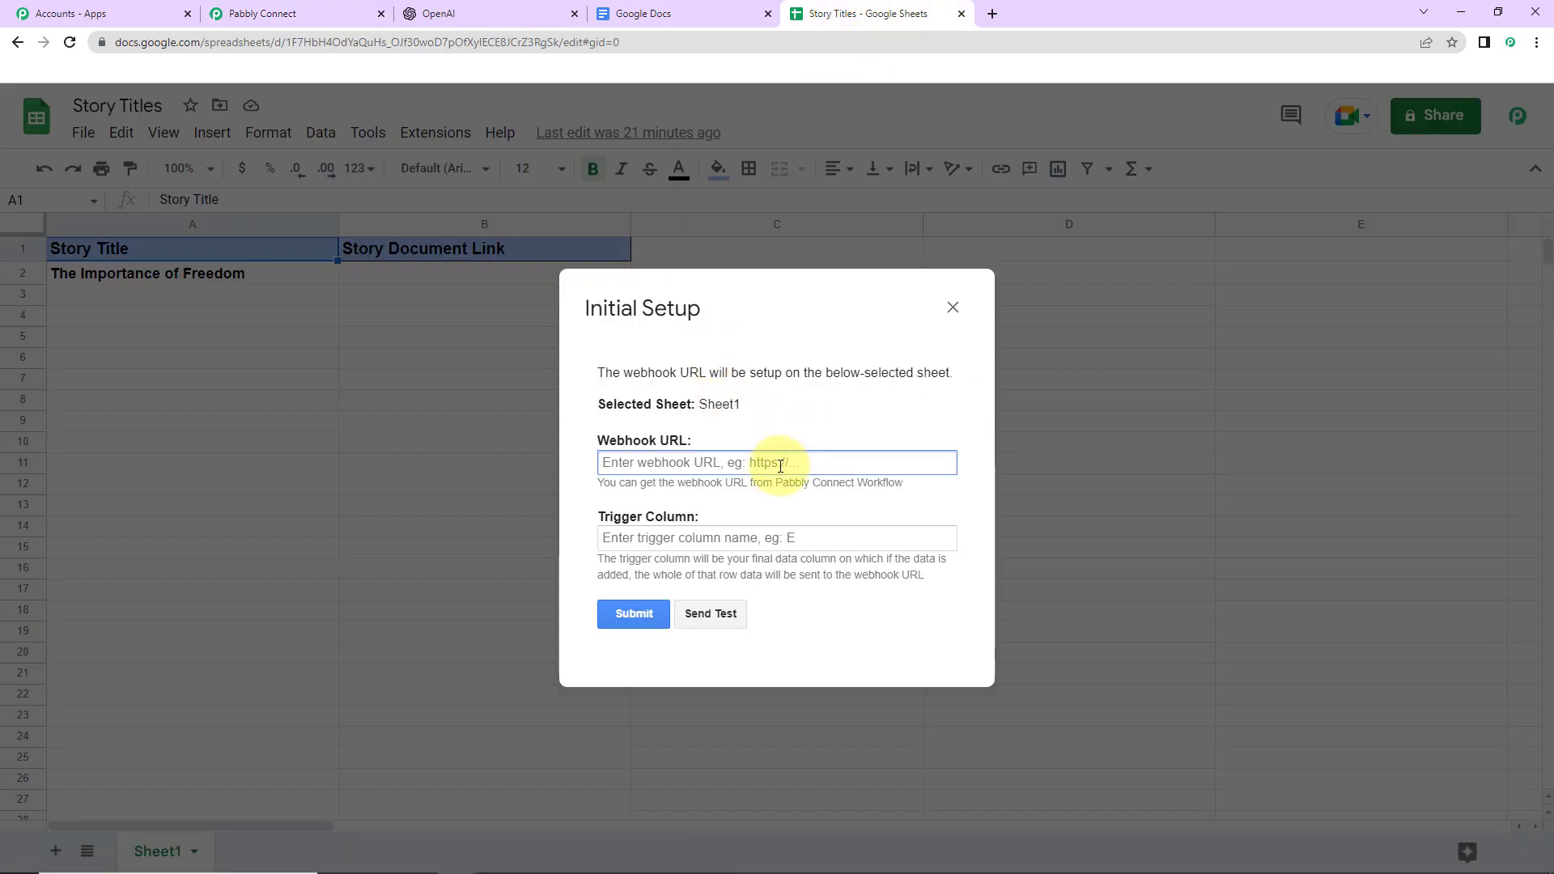
pyautogui.hotkey('ctrl', 'v')
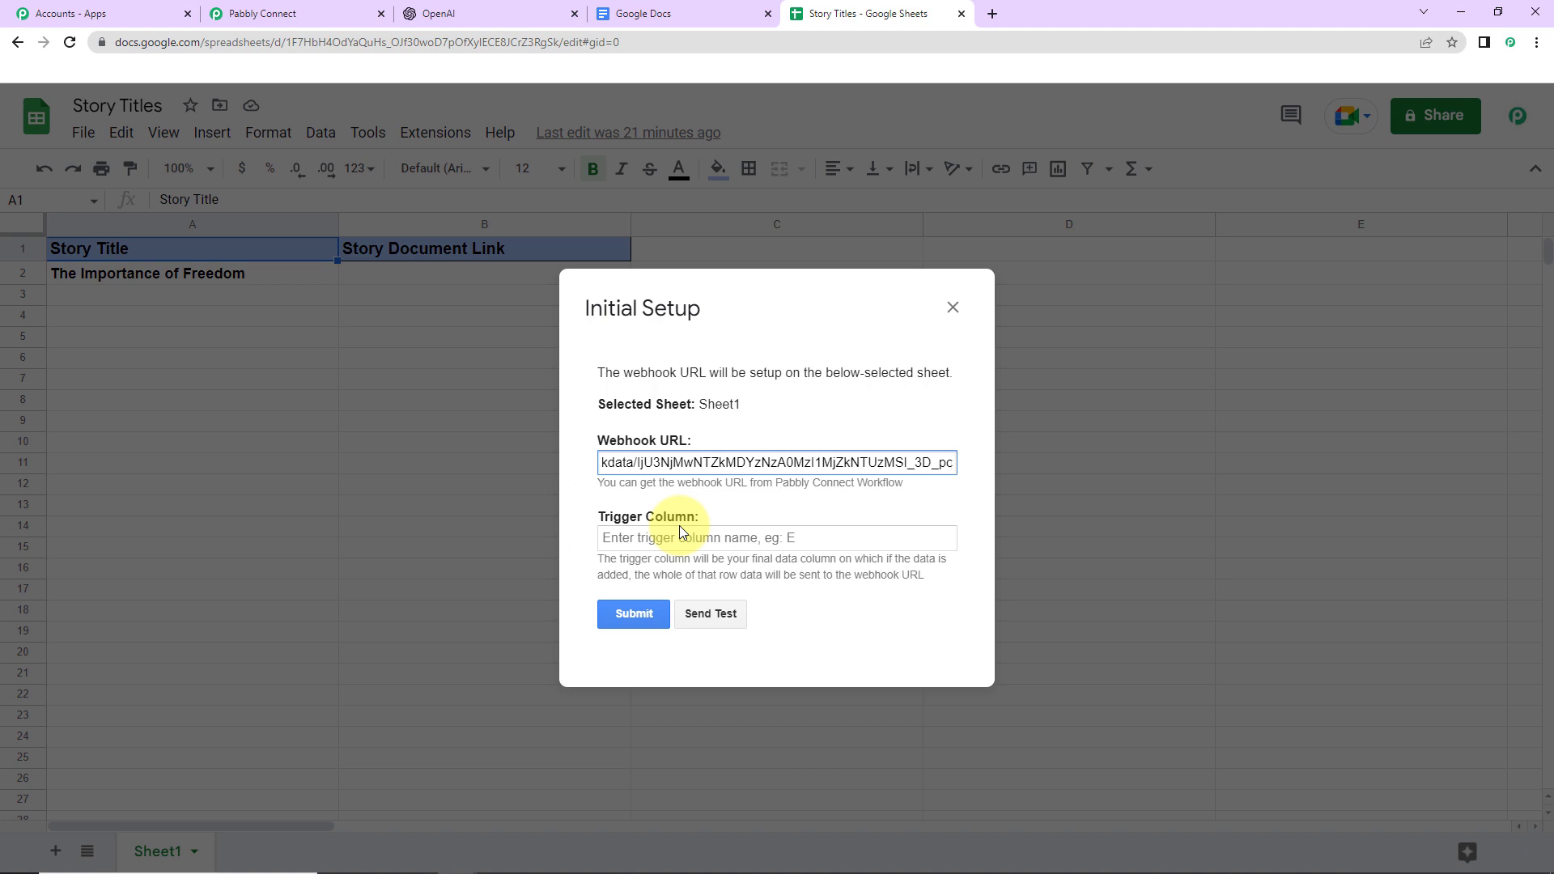
# Set the trigger column to A, send the test data and submit the initial setup
pyautogui.click(617, 540)
pyautogui.write('A')
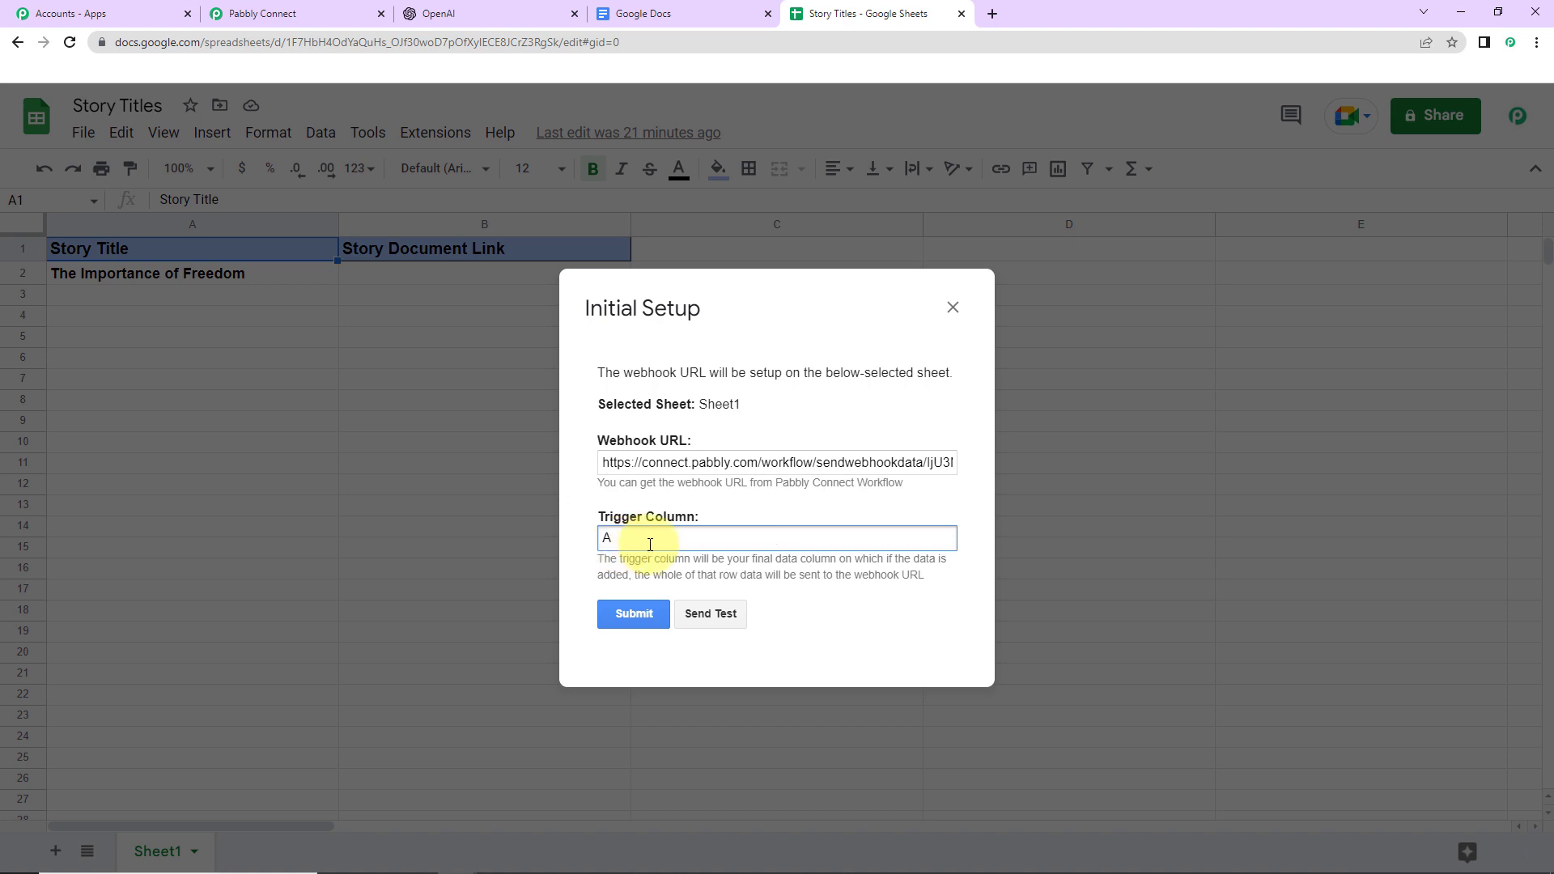
pyautogui.click(709, 613)
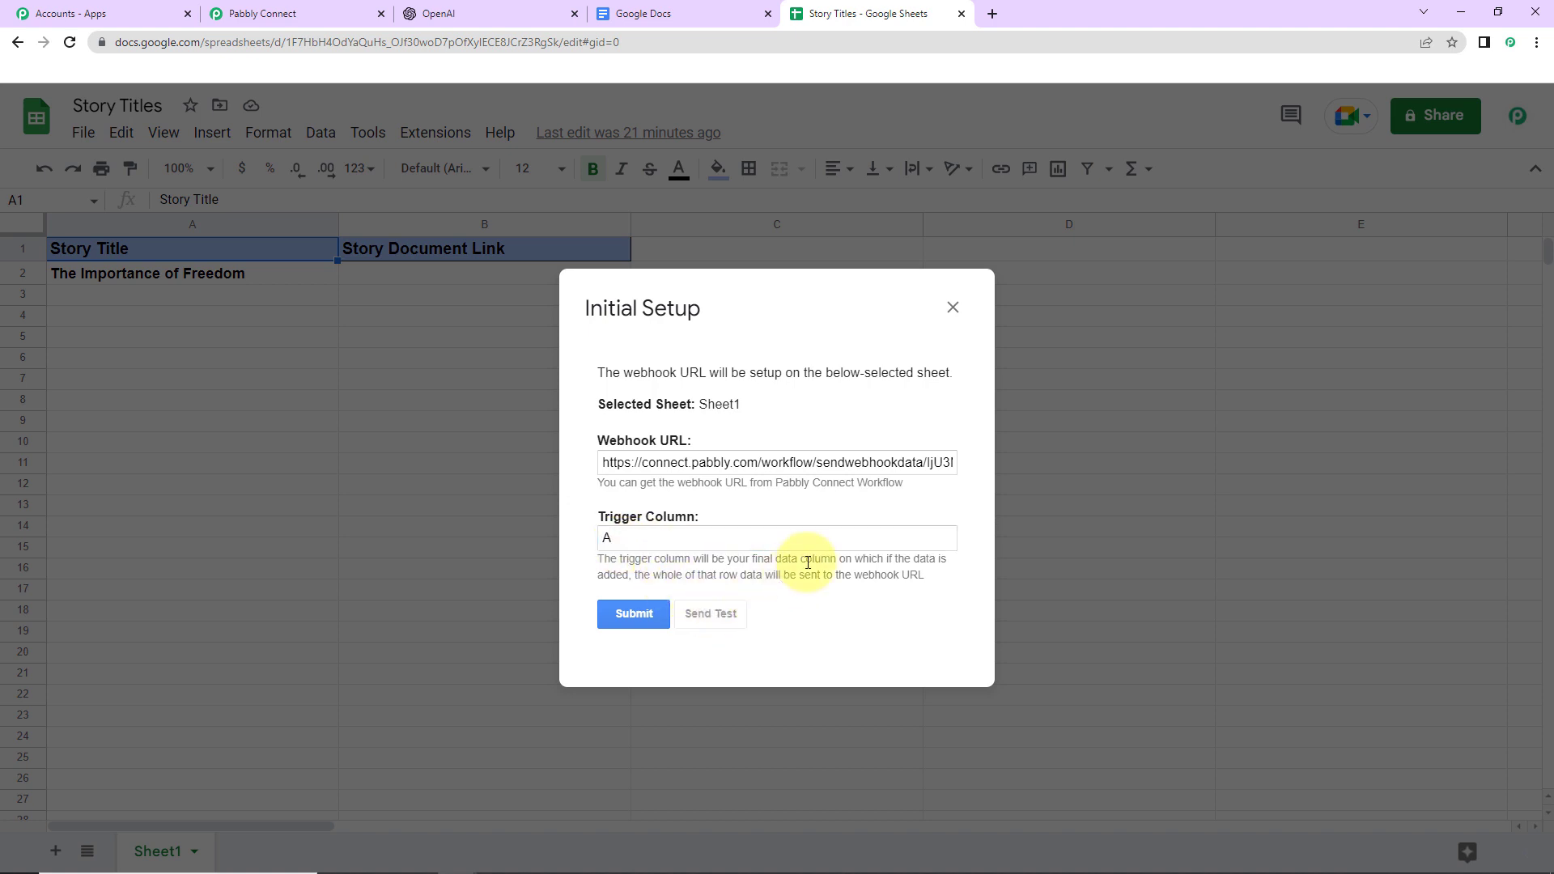
pyautogui.scroll(-1, 808, 563)
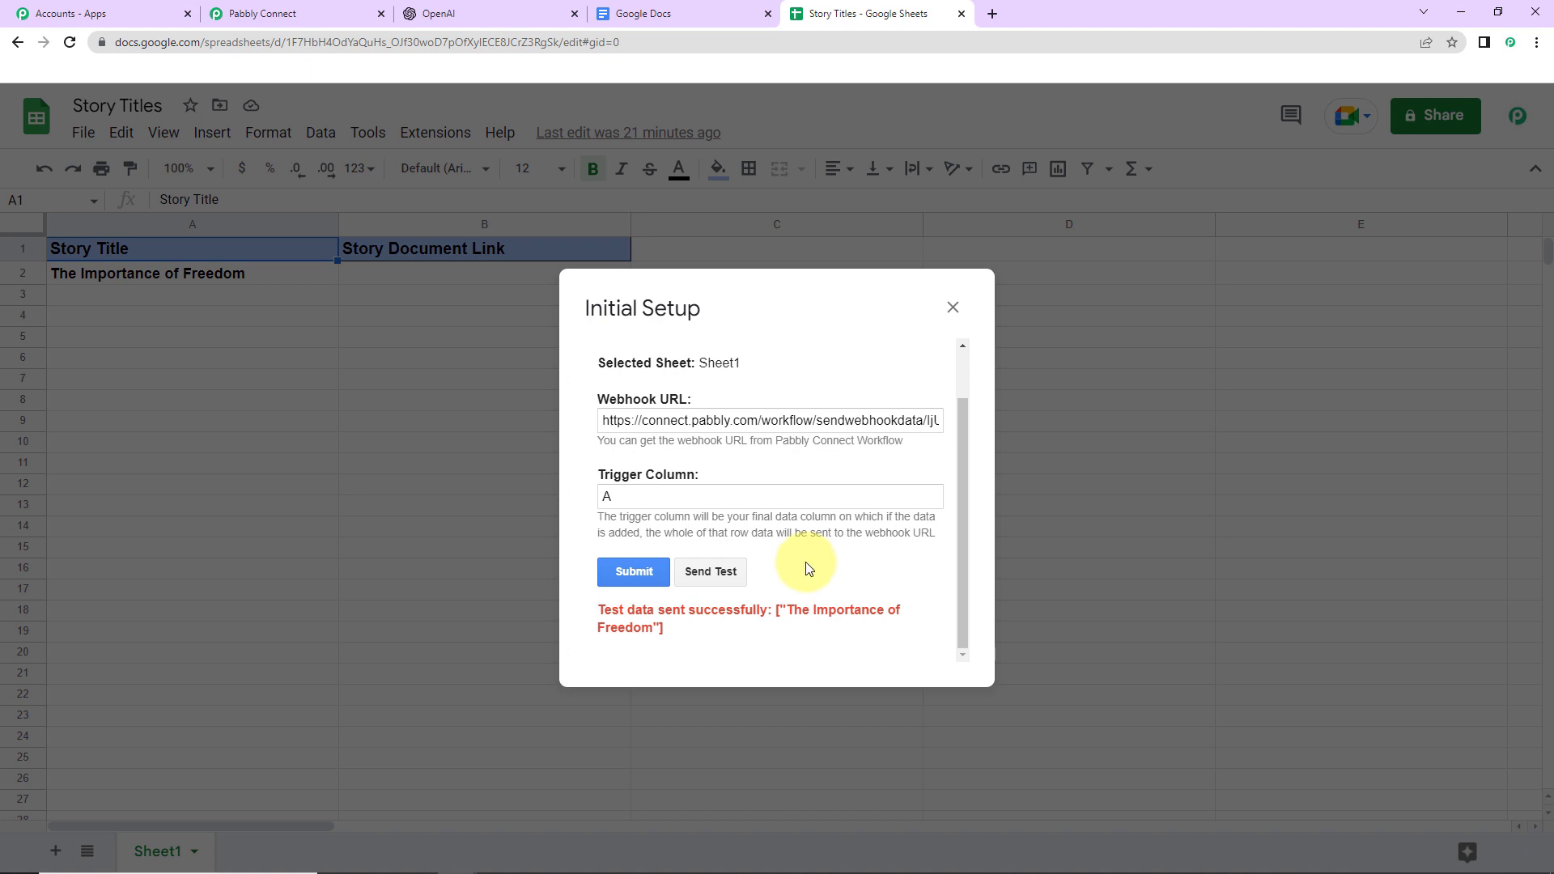
pyautogui.click(620, 573)
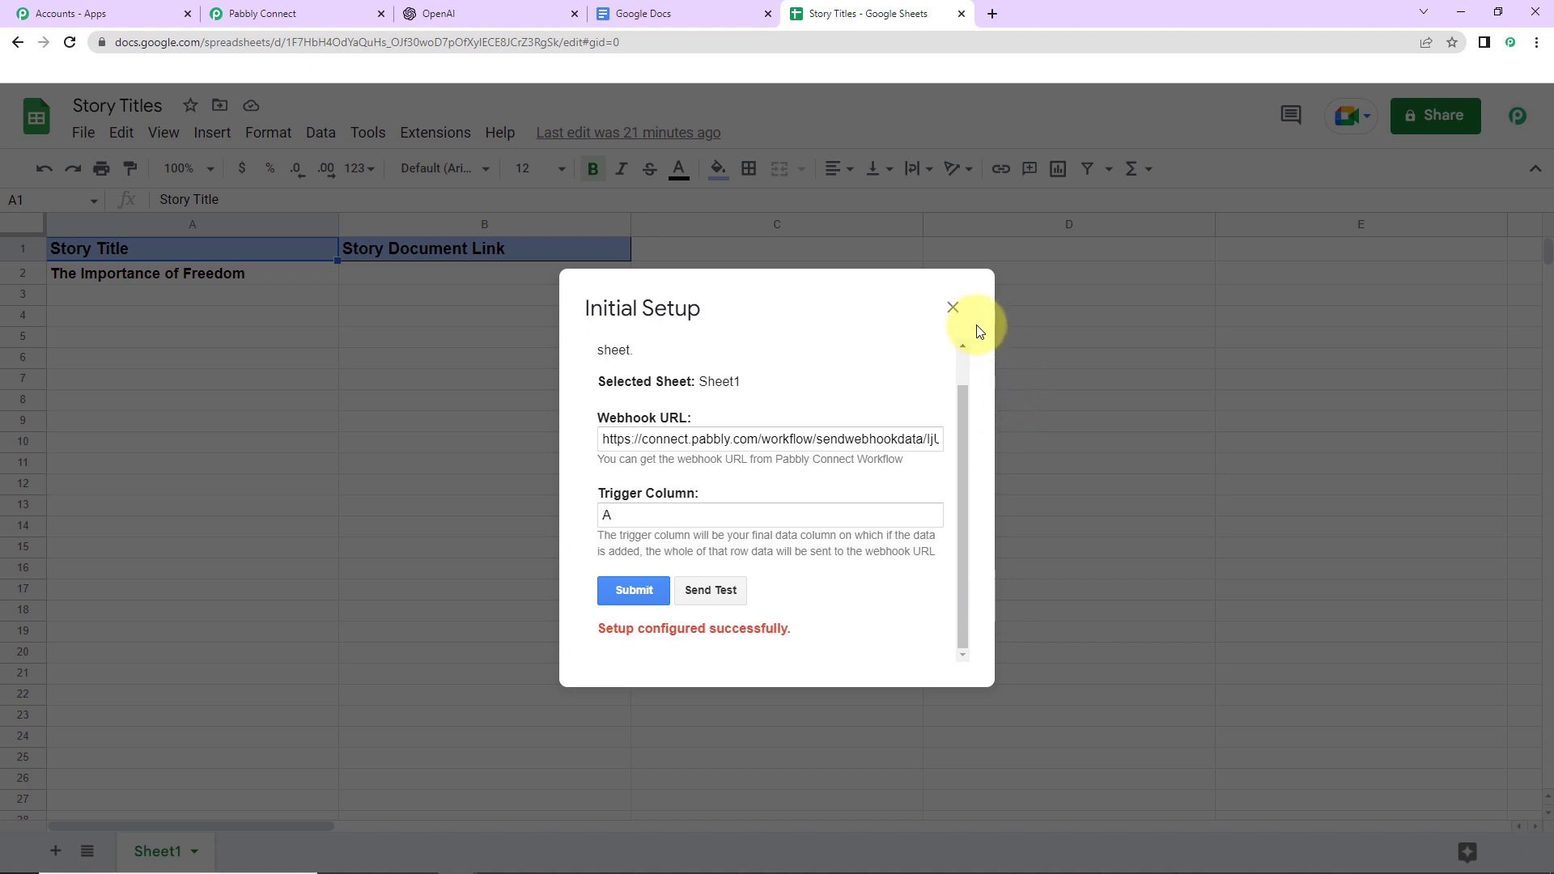
pyautogui.click(952, 306)
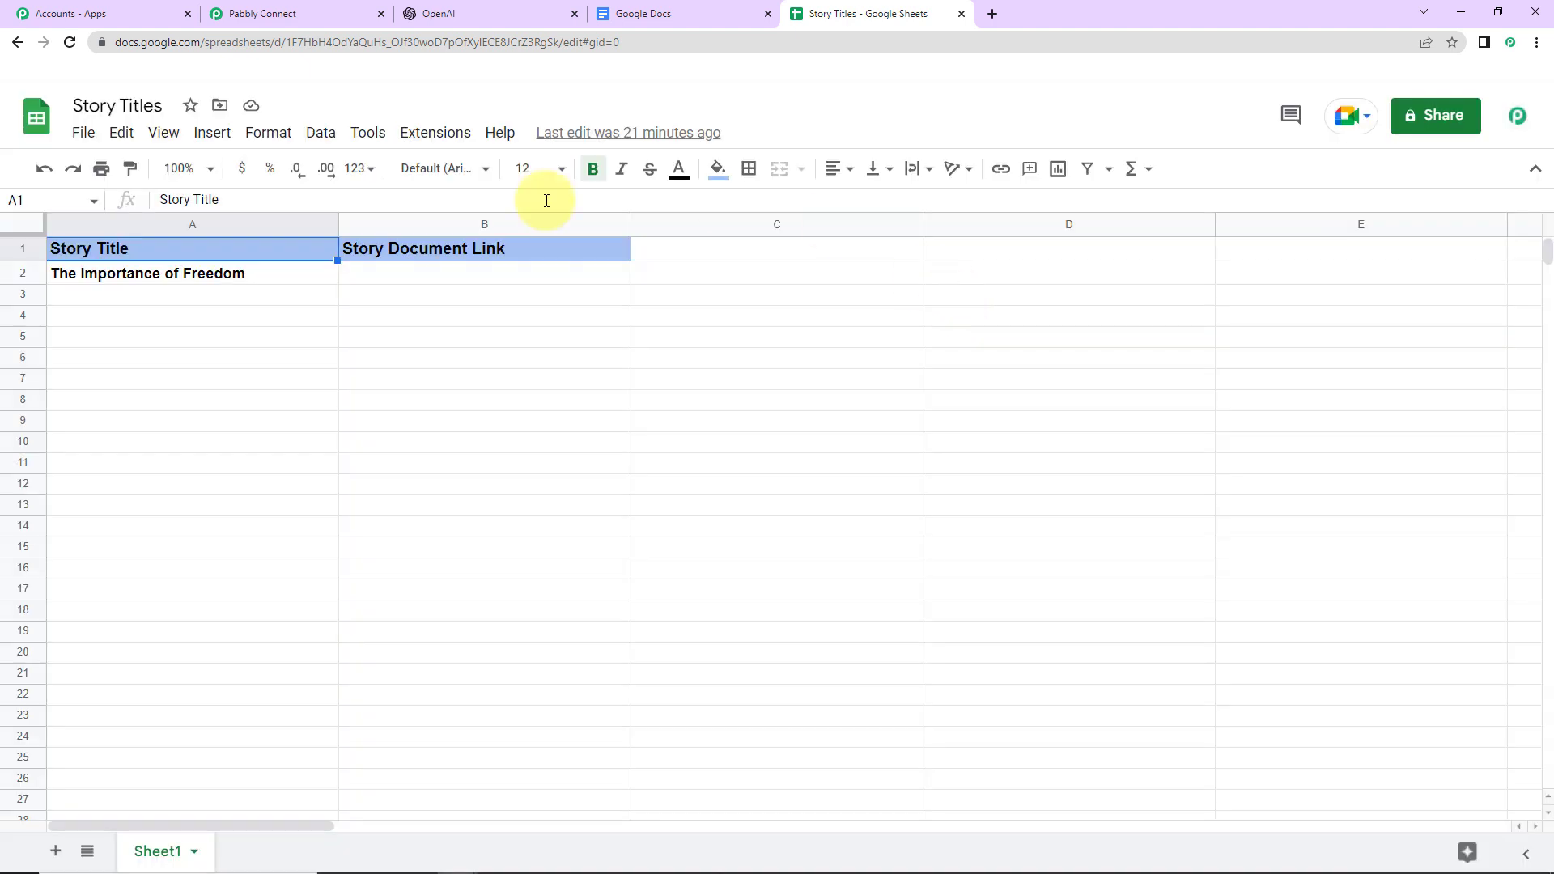
# Enable Send On Event for the Pabbly Connect Webhooks add-on
pyautogui.click(435, 133)
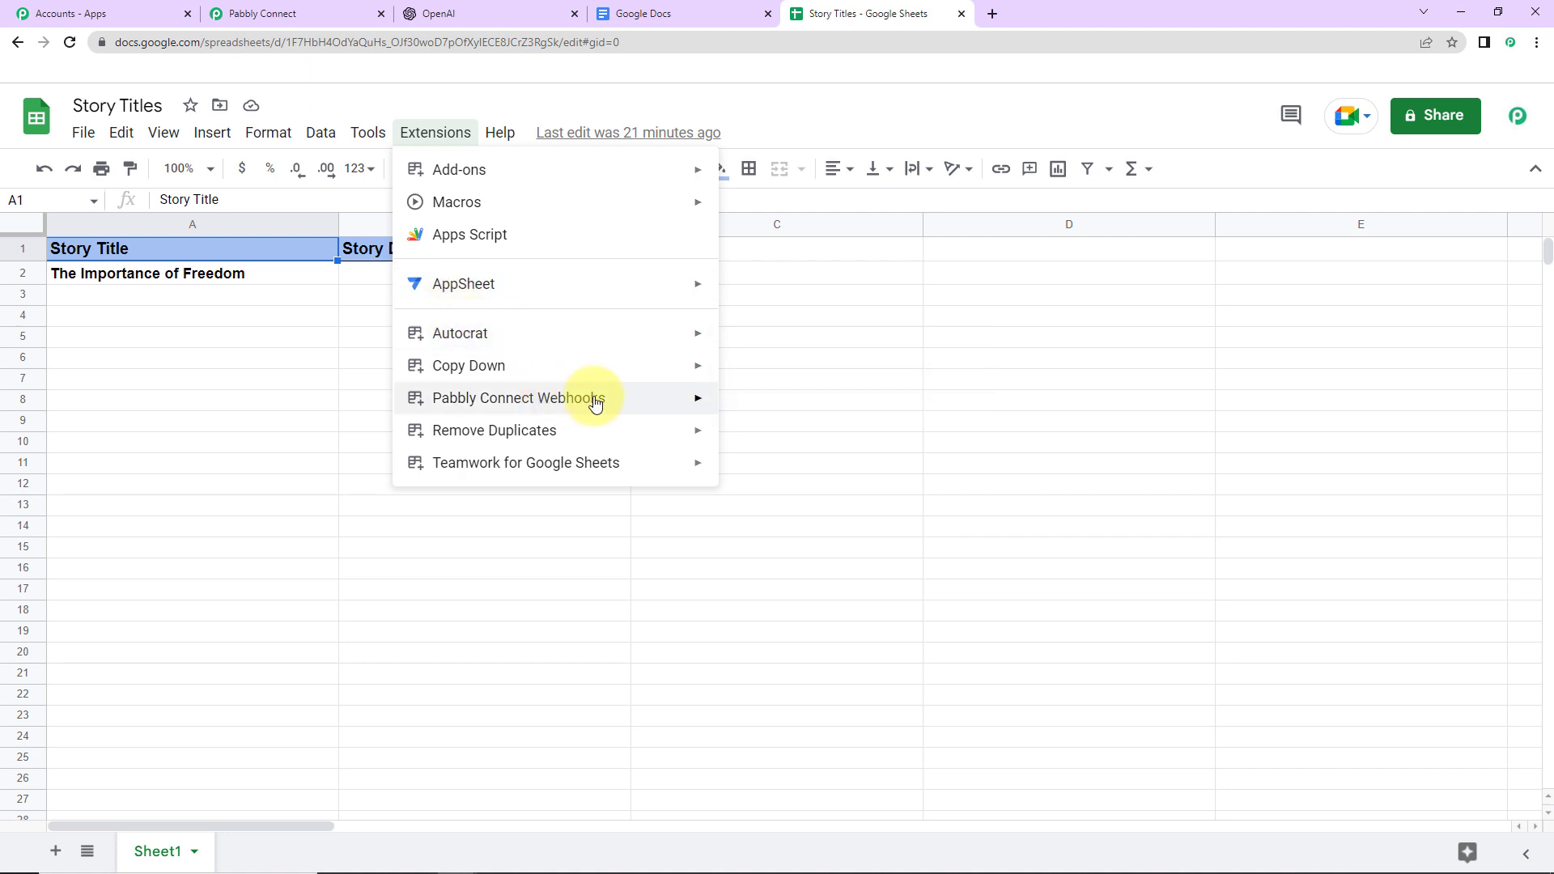
pyautogui.moveTo(593, 399)
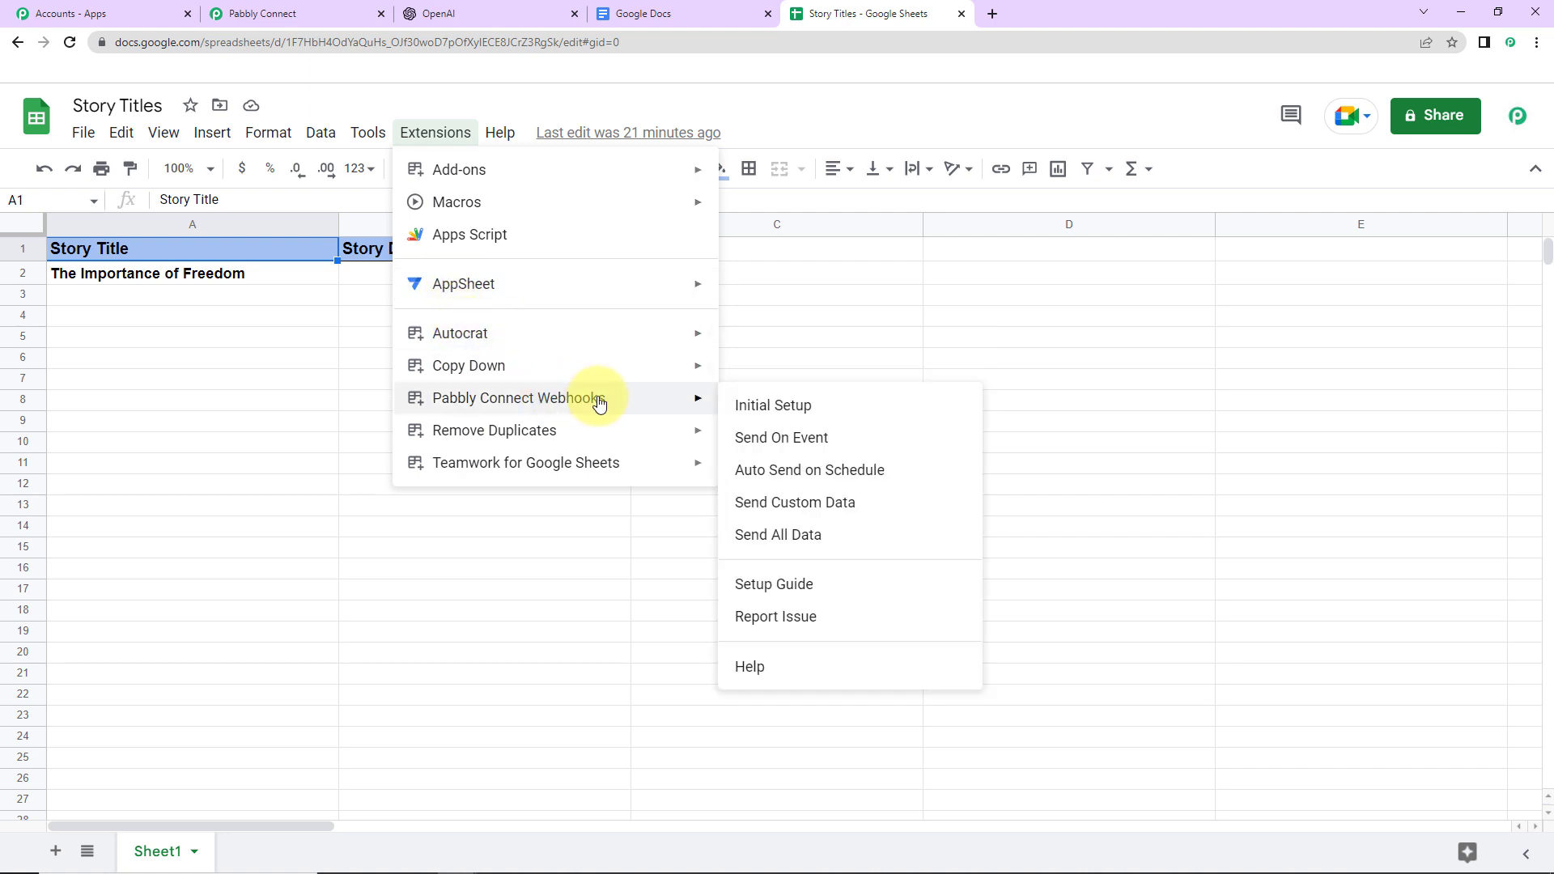
pyautogui.click(761, 448)
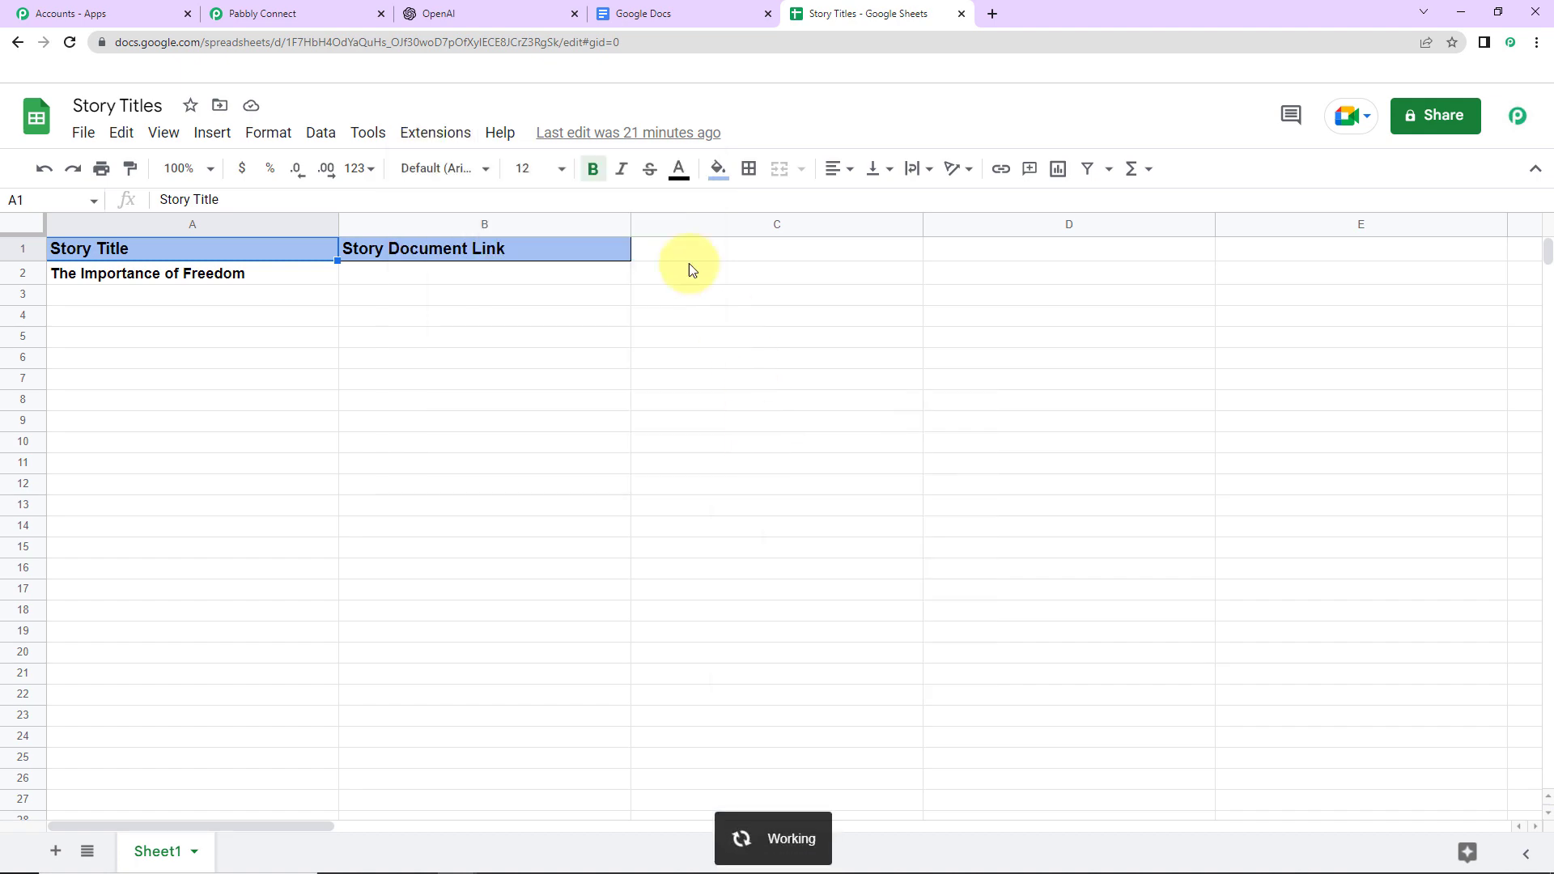
# Switch back to Pabbly Connect and set the second application to OpenAI with the Generate Content action event
pyautogui.click(300, 12)
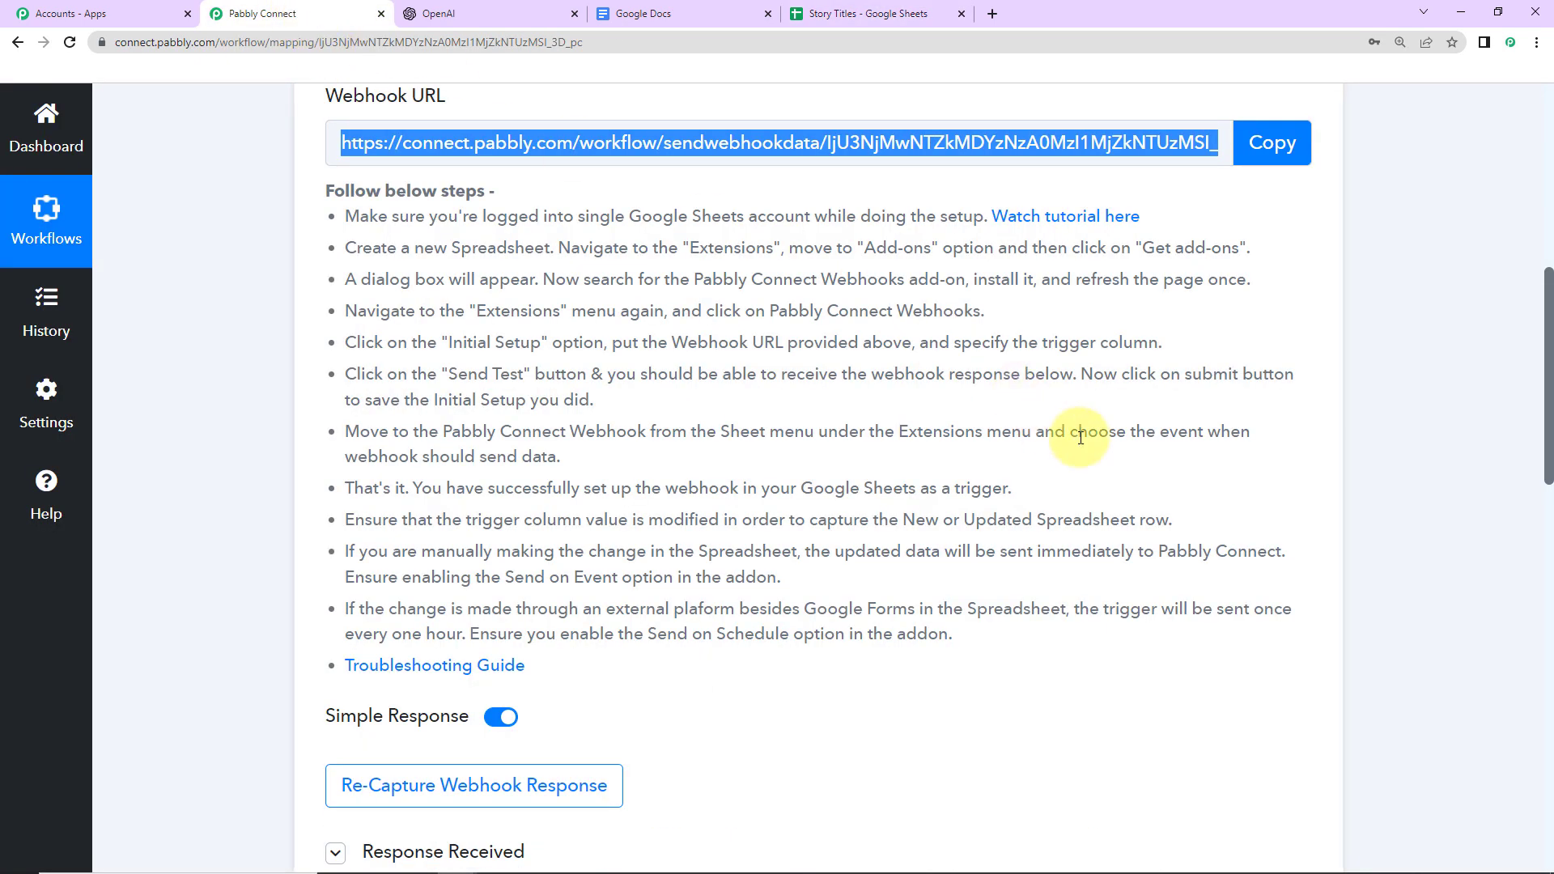
pyautogui.scroll(-7, 1300, 431)
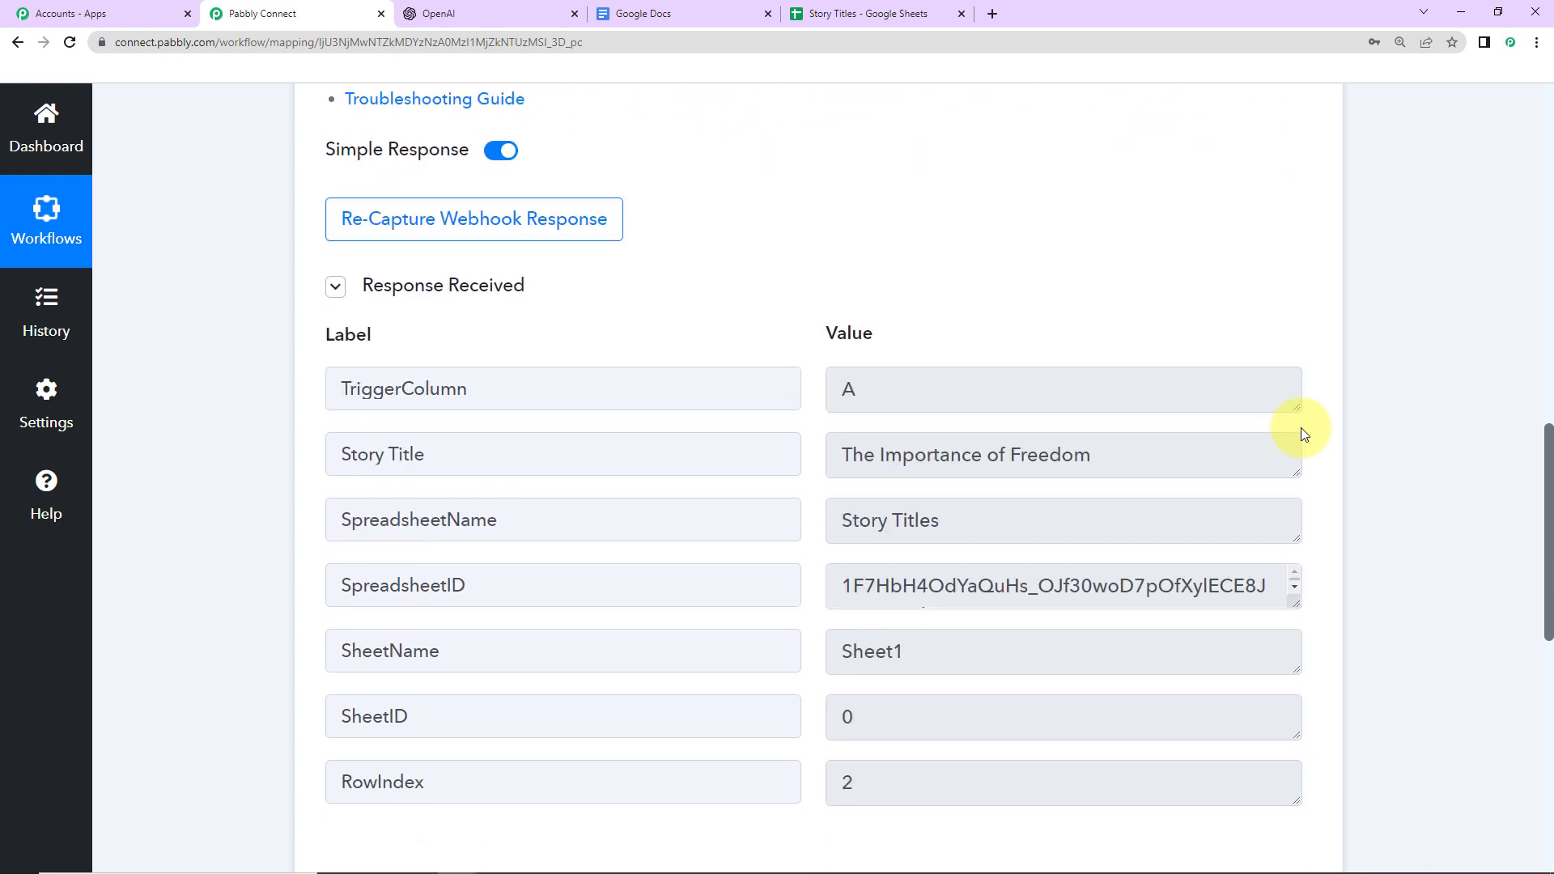
pyautogui.scroll(-2, 1303, 434)
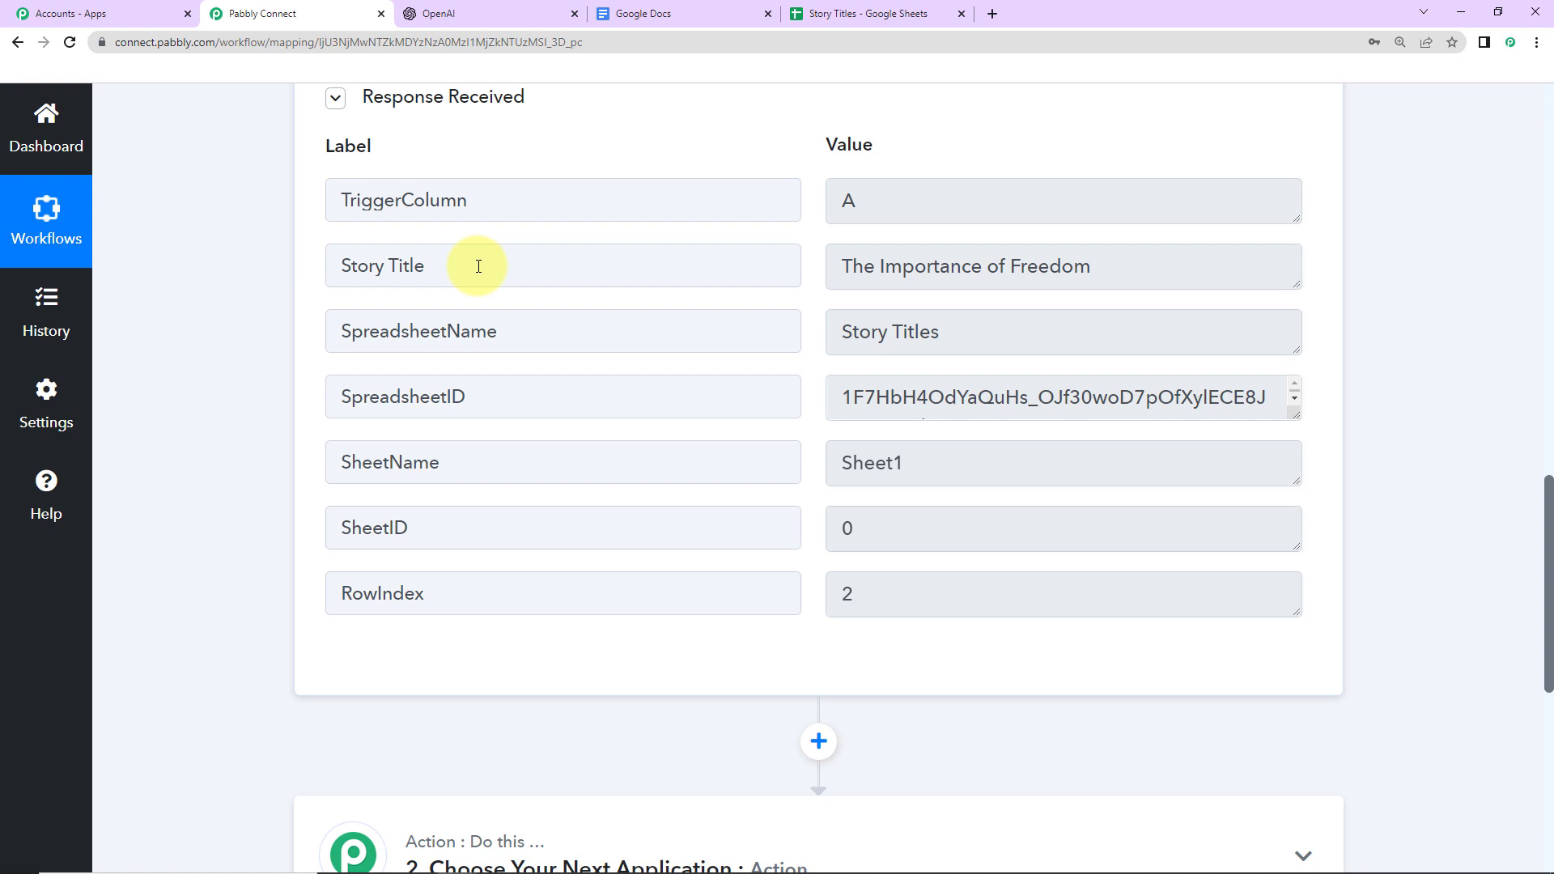
pyautogui.scroll(-2, 1407, 468)
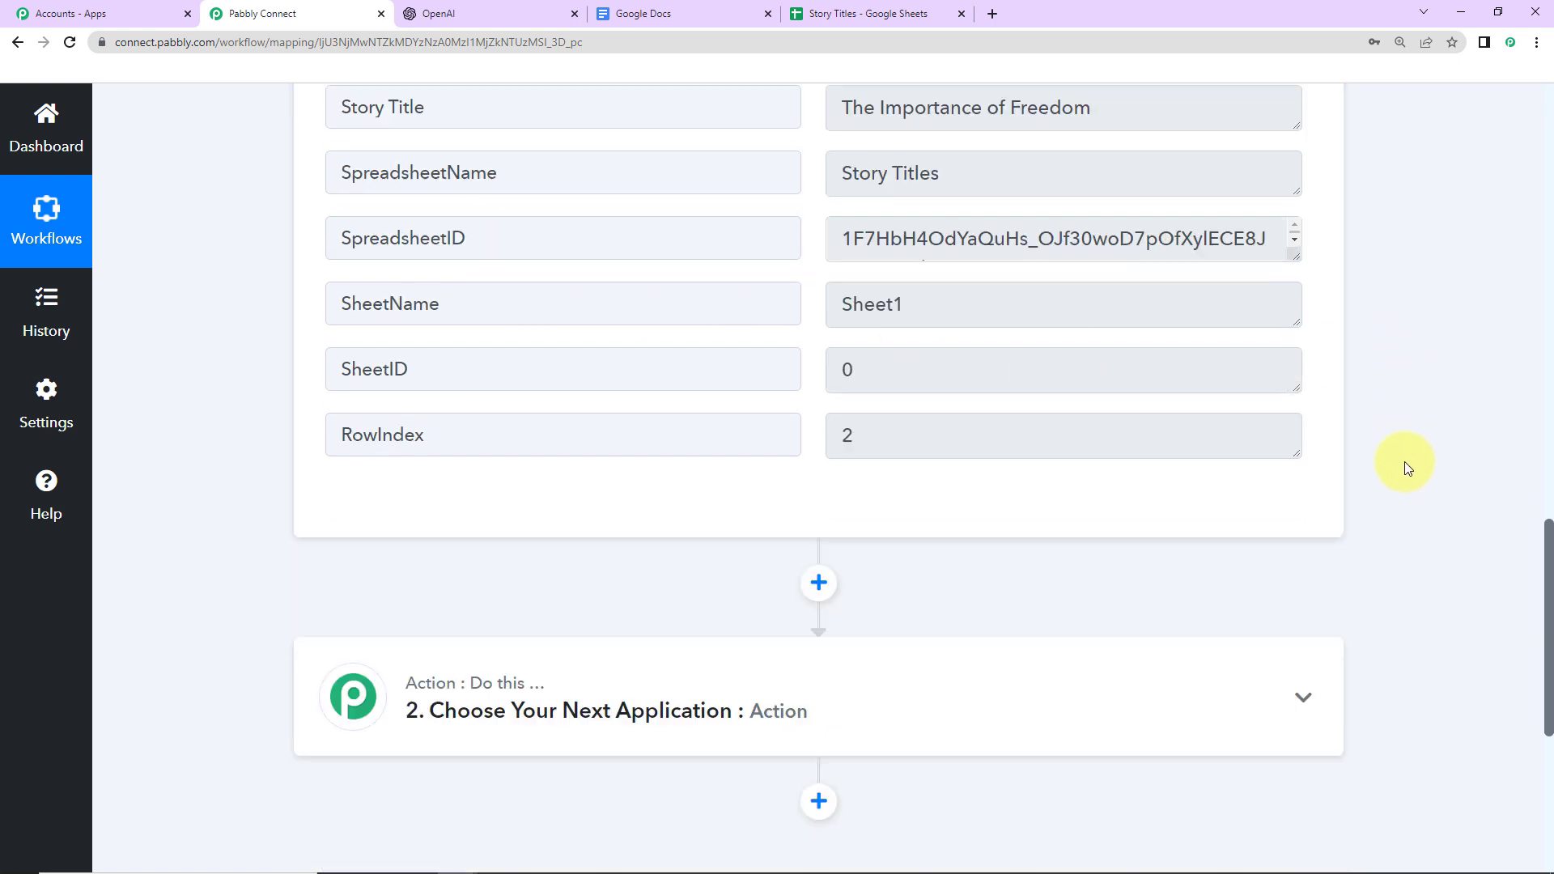
pyautogui.scroll(-2, 1407, 468)
pyautogui.click(607, 494)
pyautogui.click(523, 616)
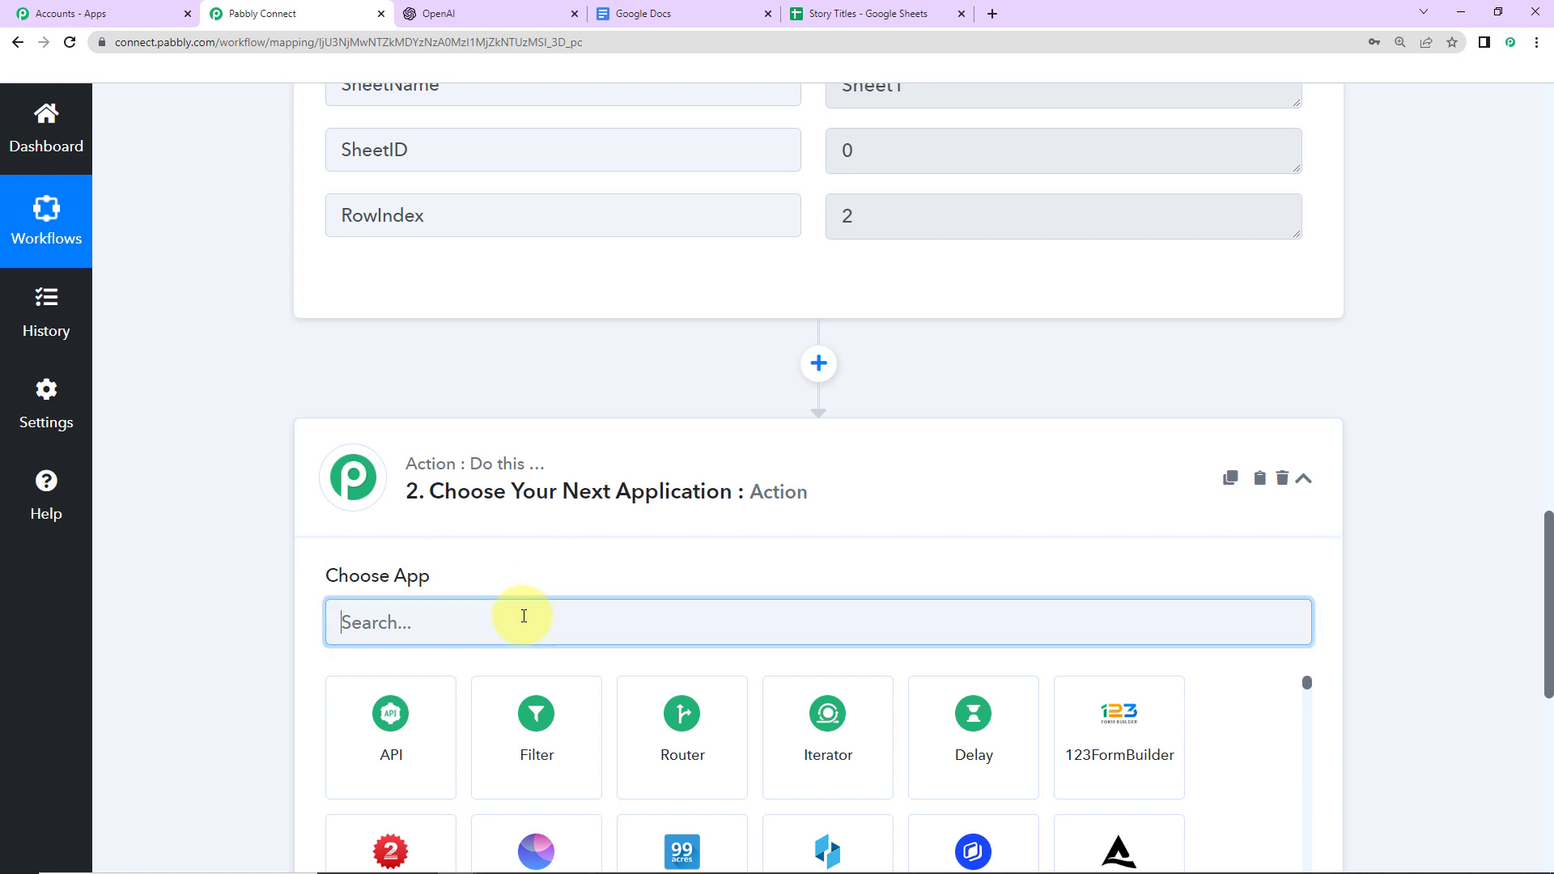
pyautogui.write('open')
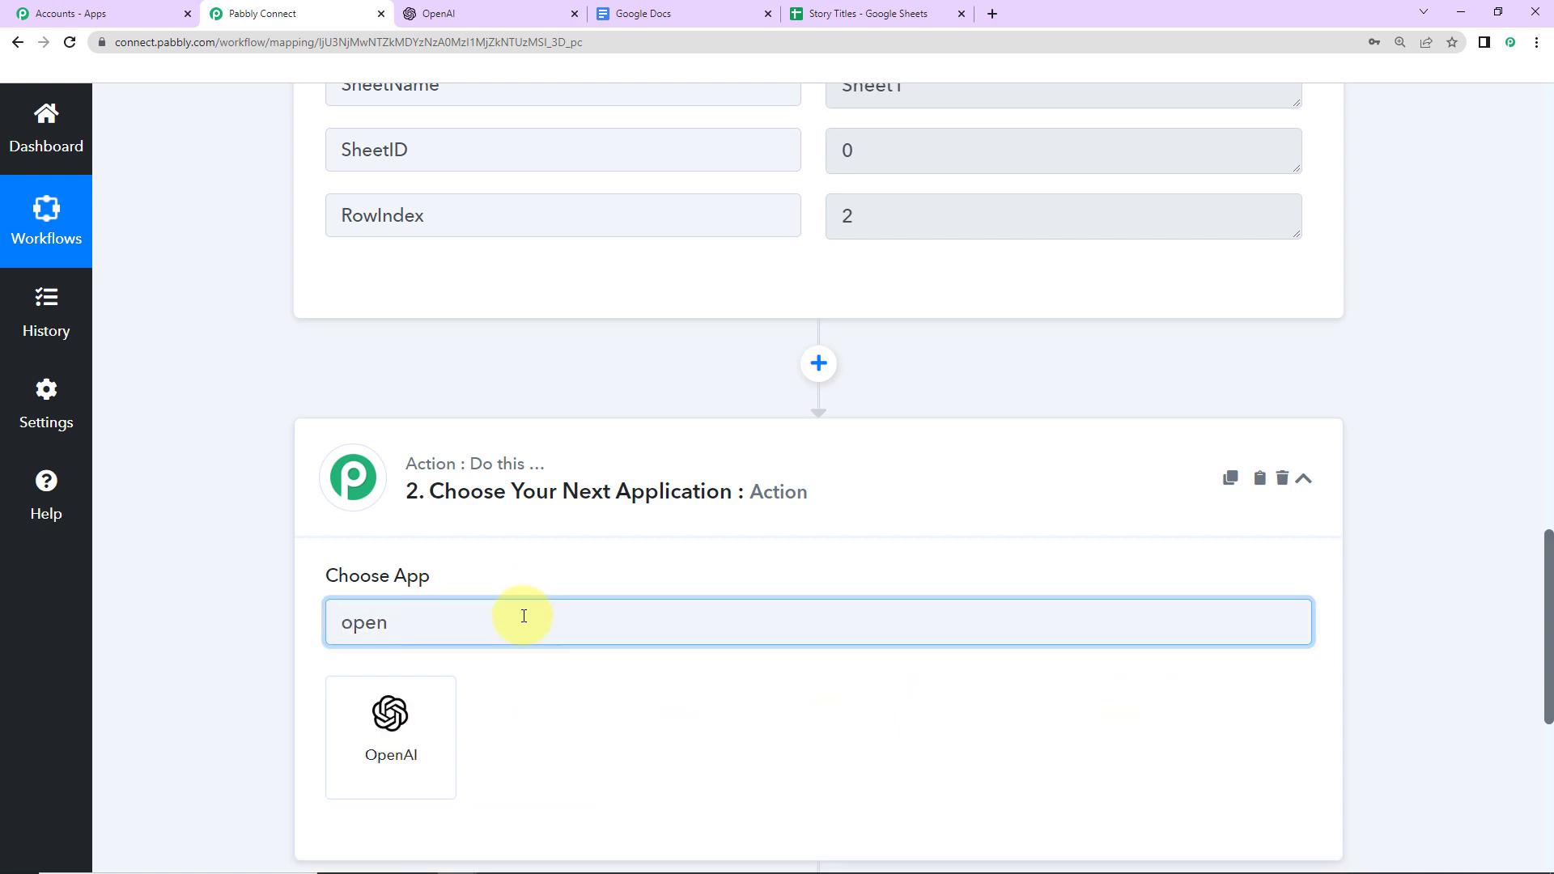
pyautogui.click(424, 755)
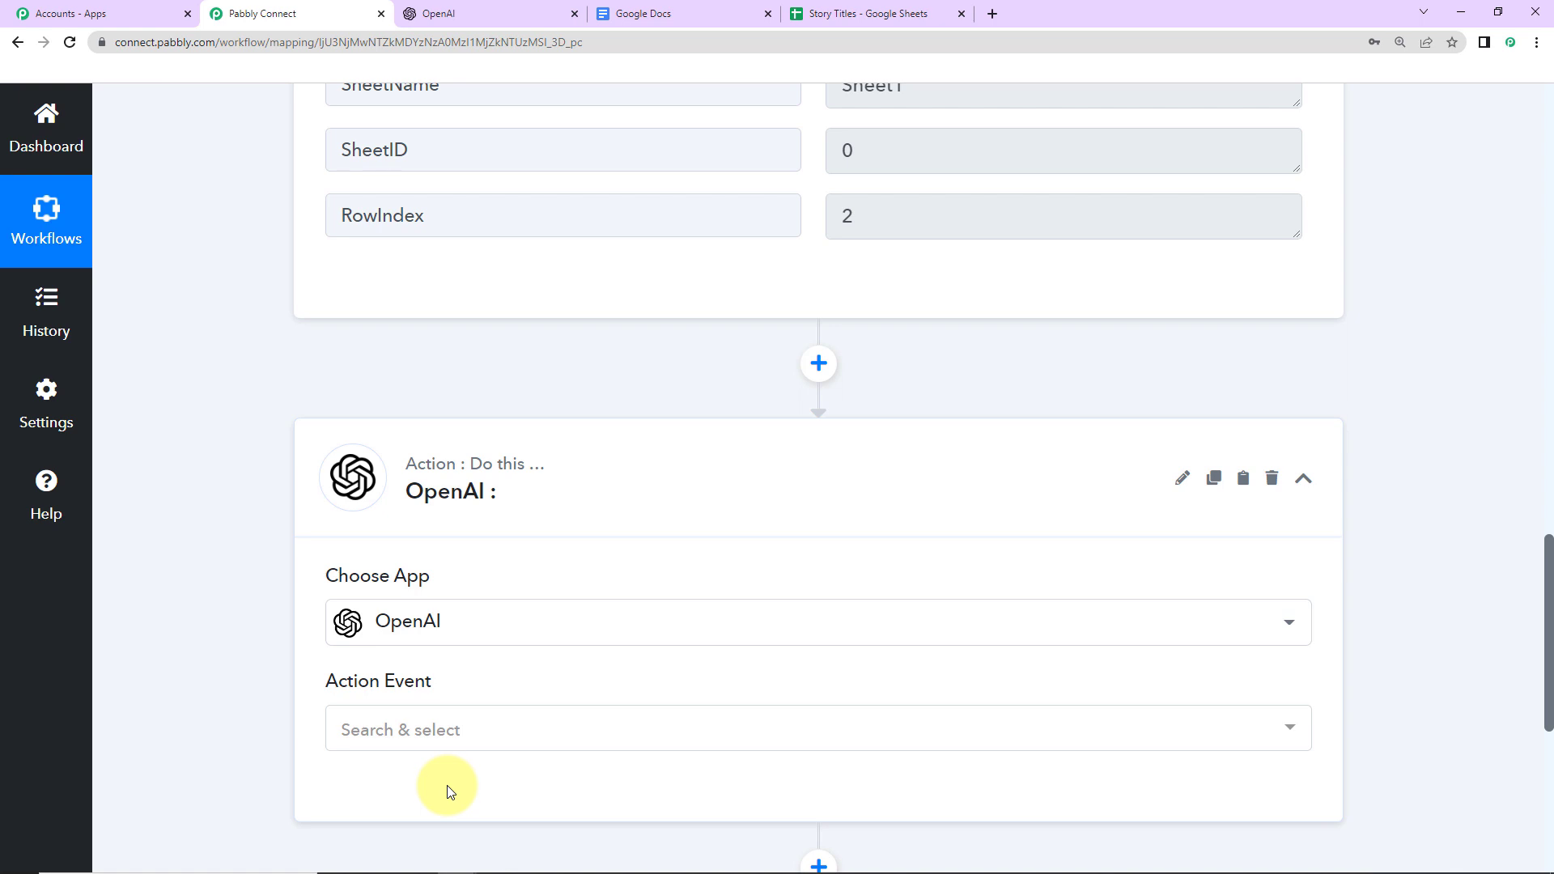
pyautogui.click(410, 730)
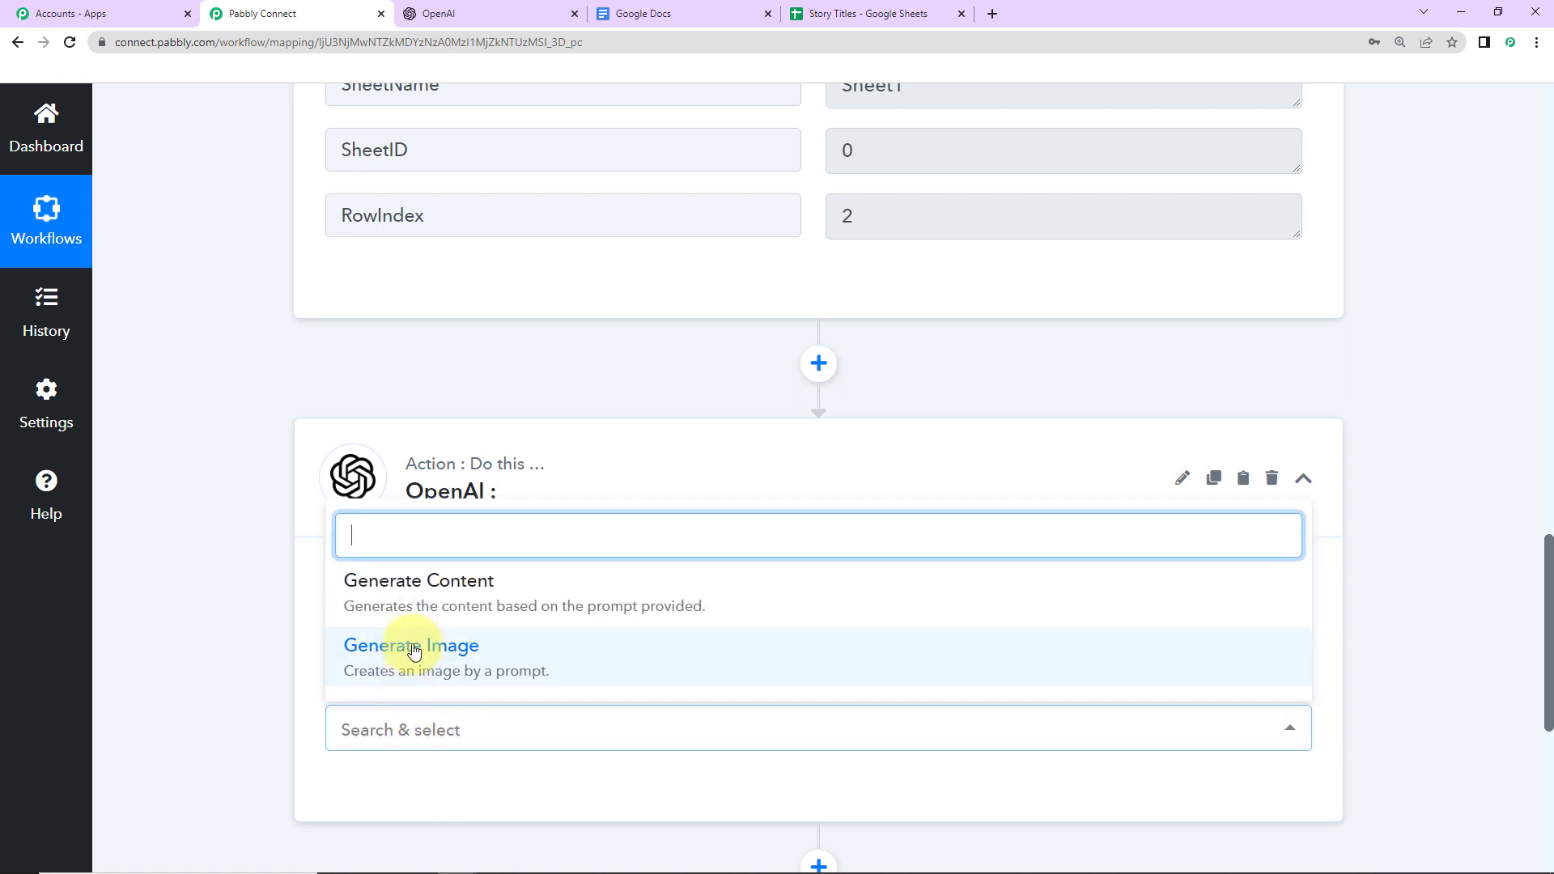
pyautogui.click(399, 595)
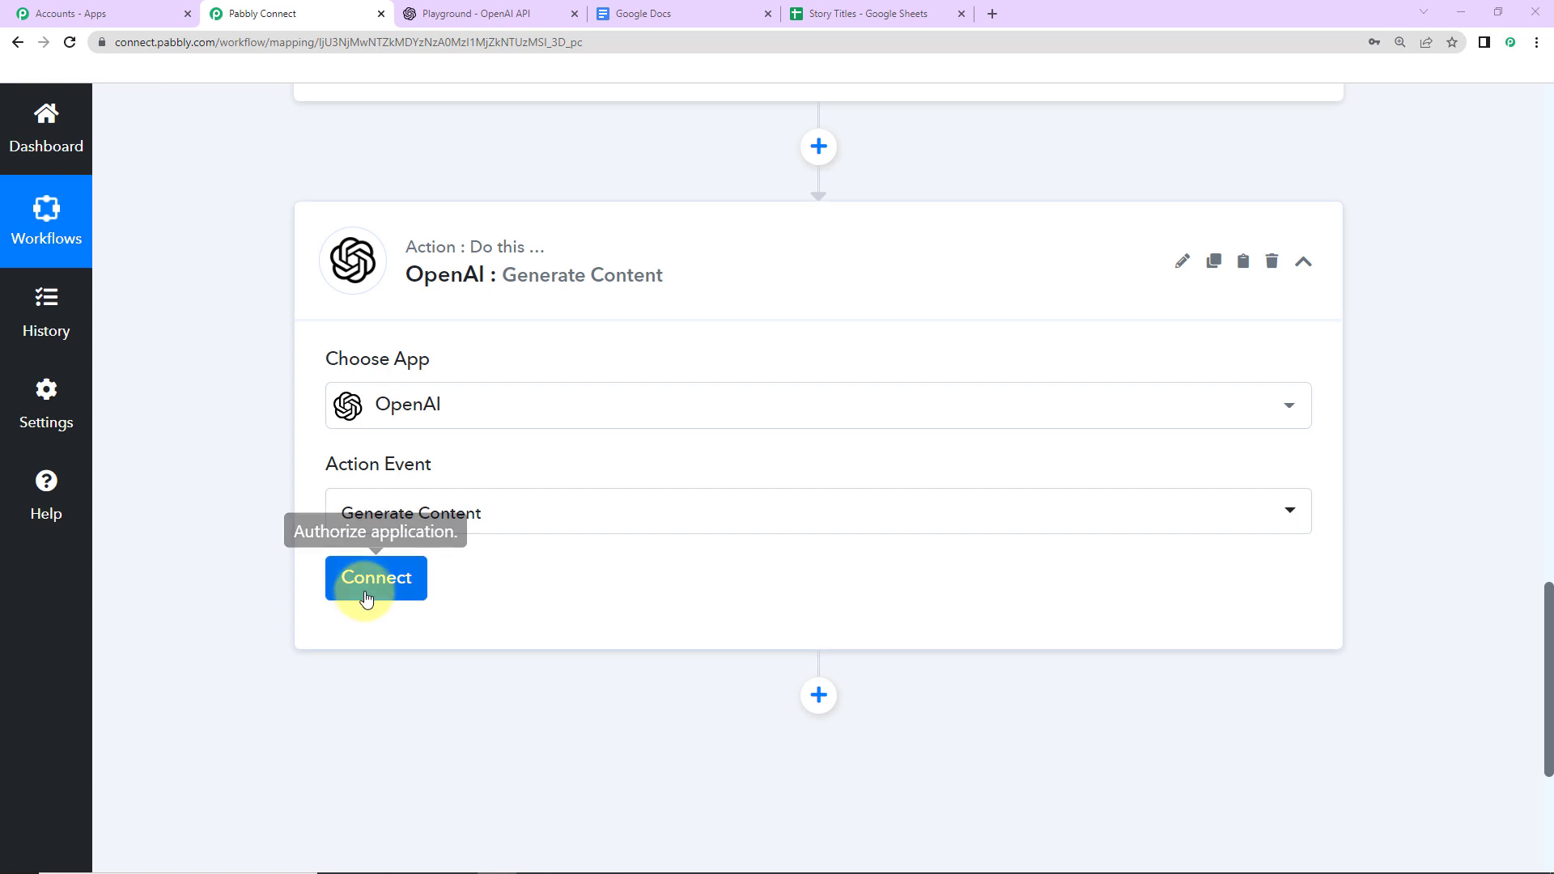
# Start connecting the OpenAI account by choosing to add a new connection that needs an API key token
pyautogui.click(368, 587)
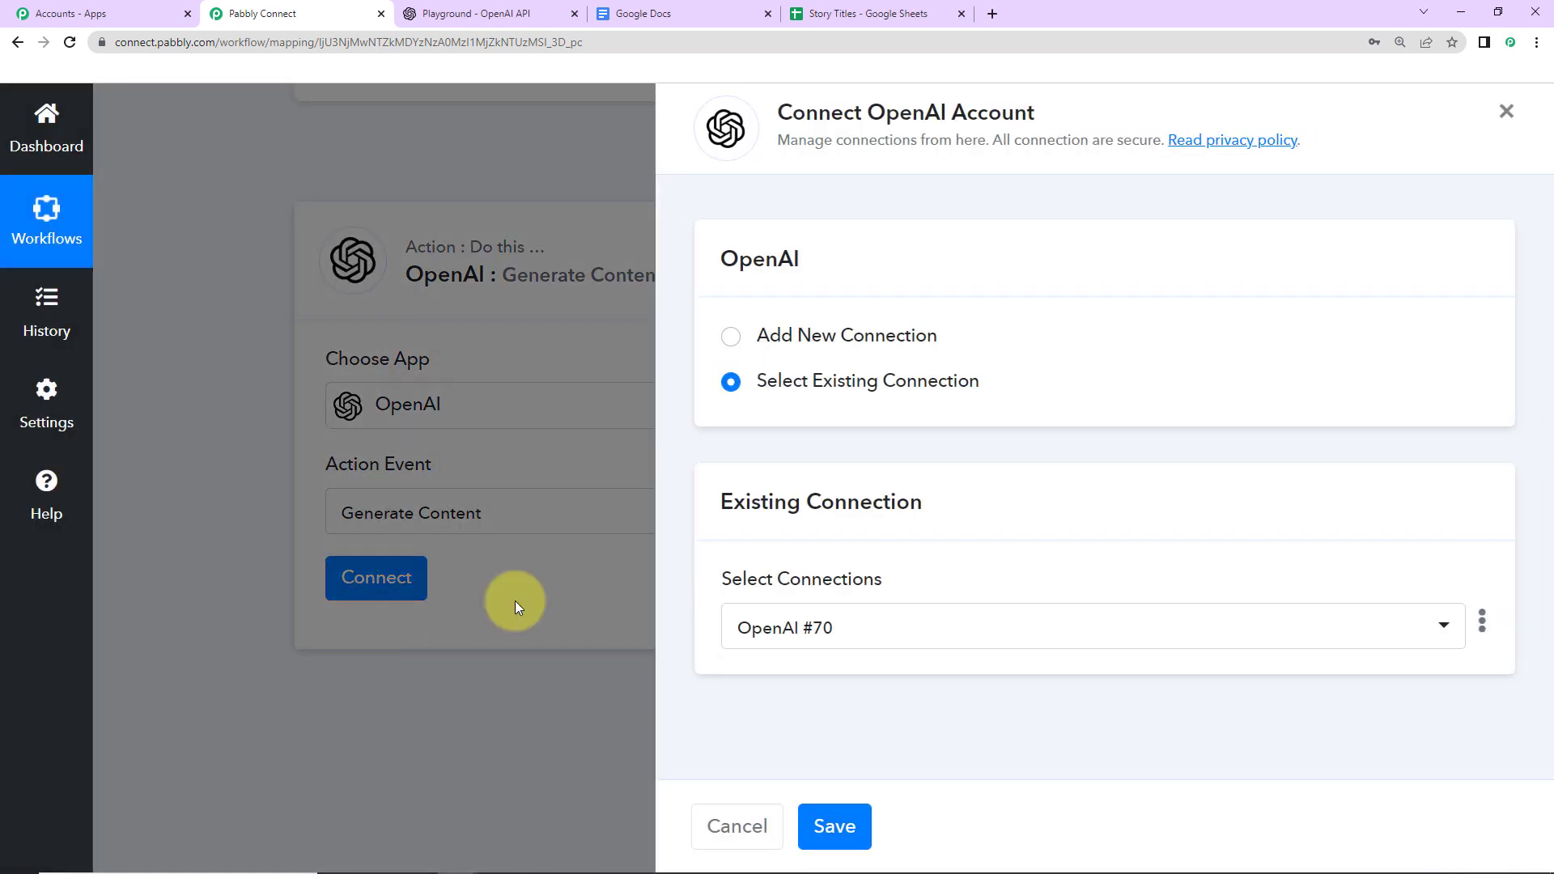
pyautogui.moveTo(868, 113); pyautogui.dragTo(1046, 120)
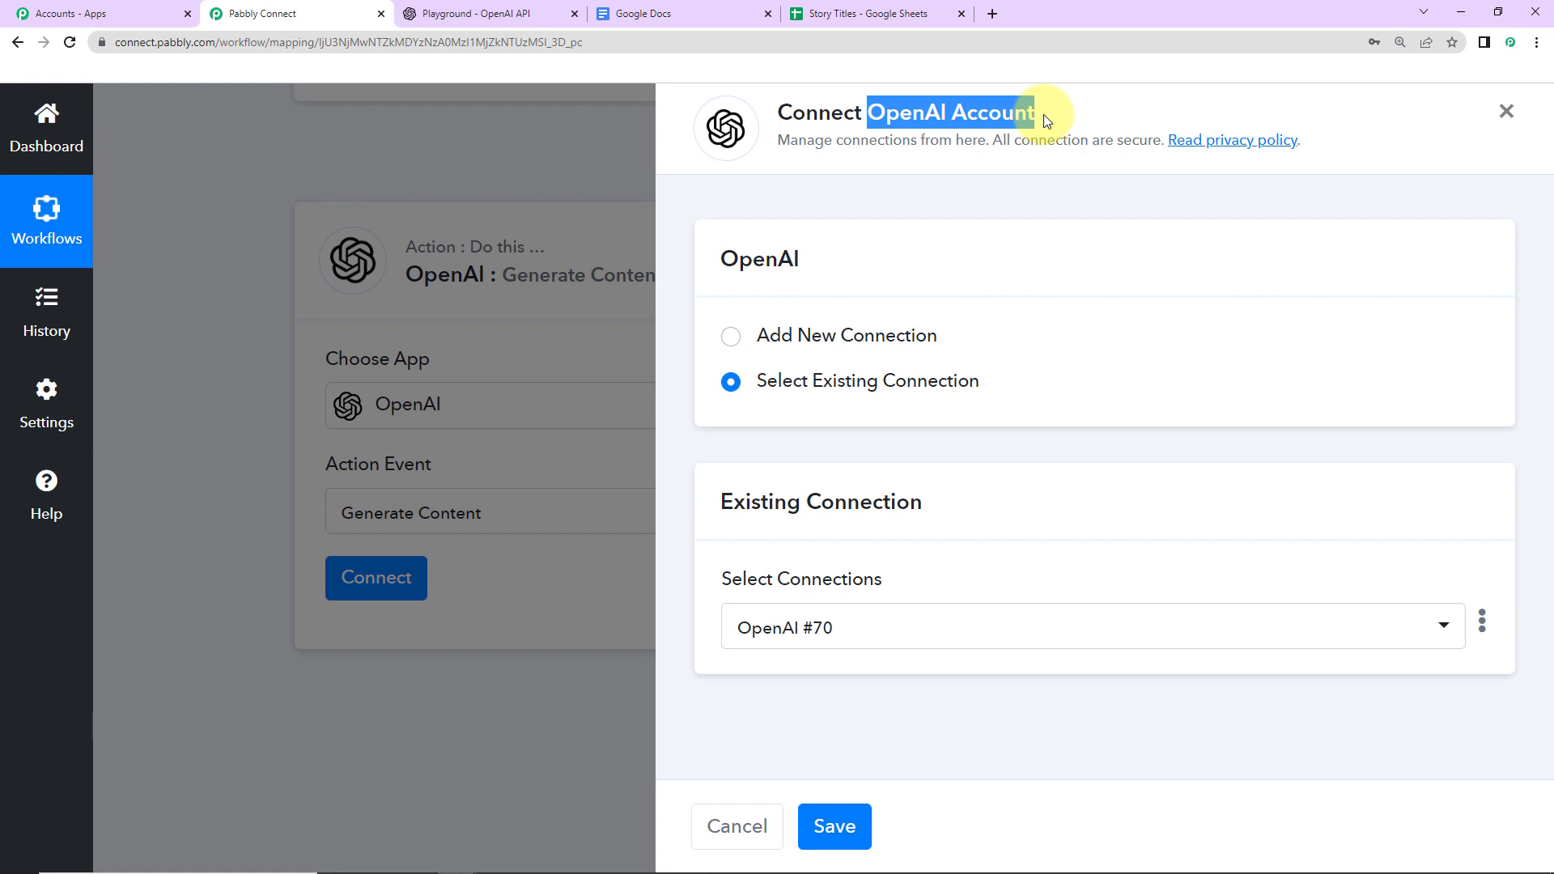
pyautogui.click(736, 346)
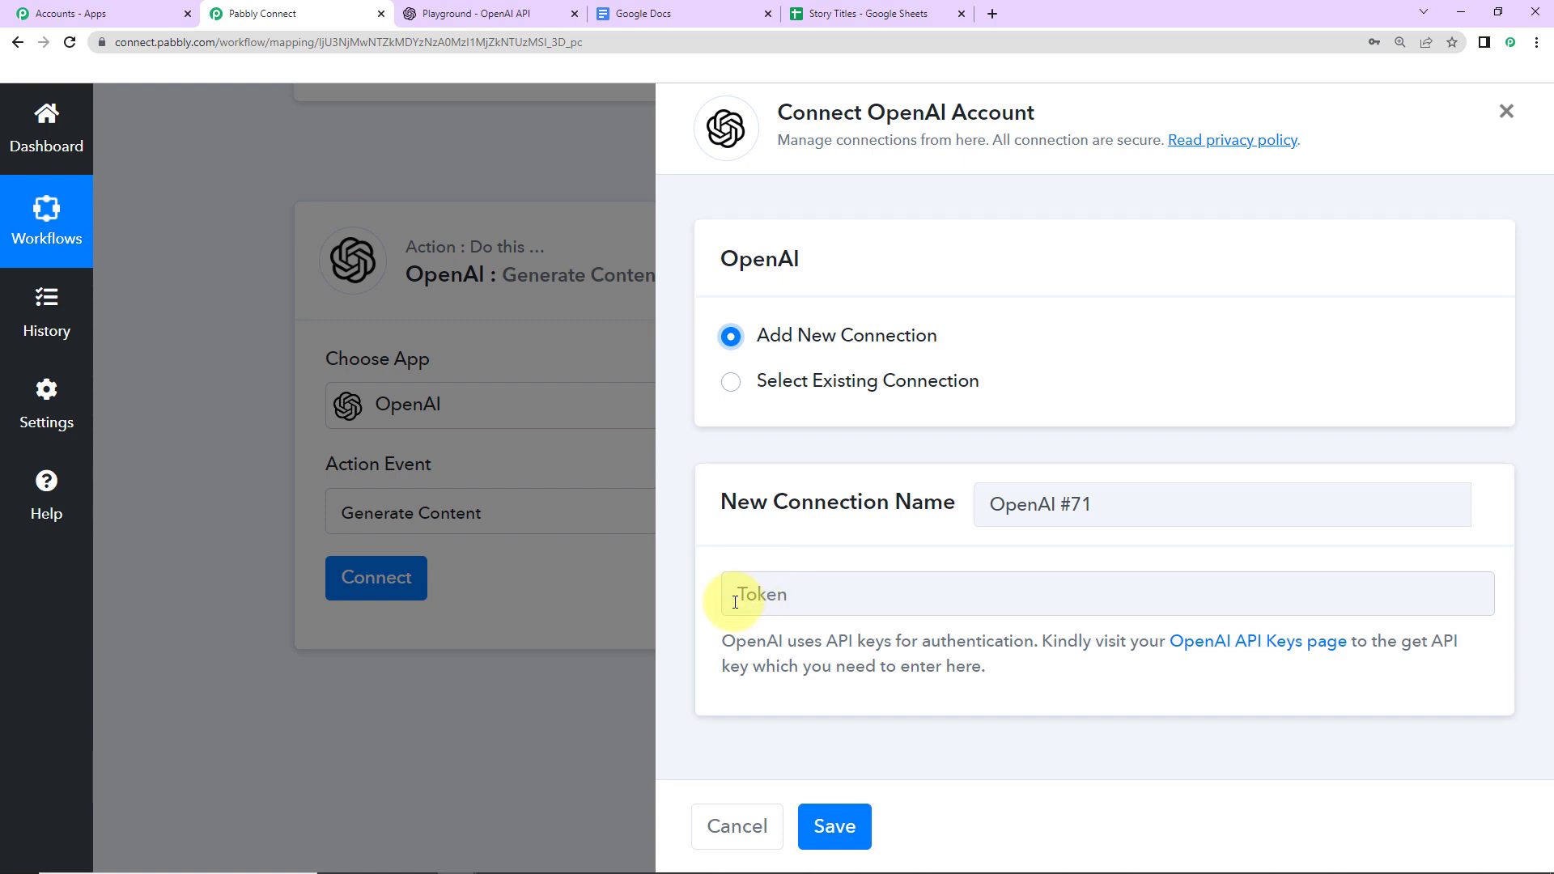
pyautogui.click(807, 598)
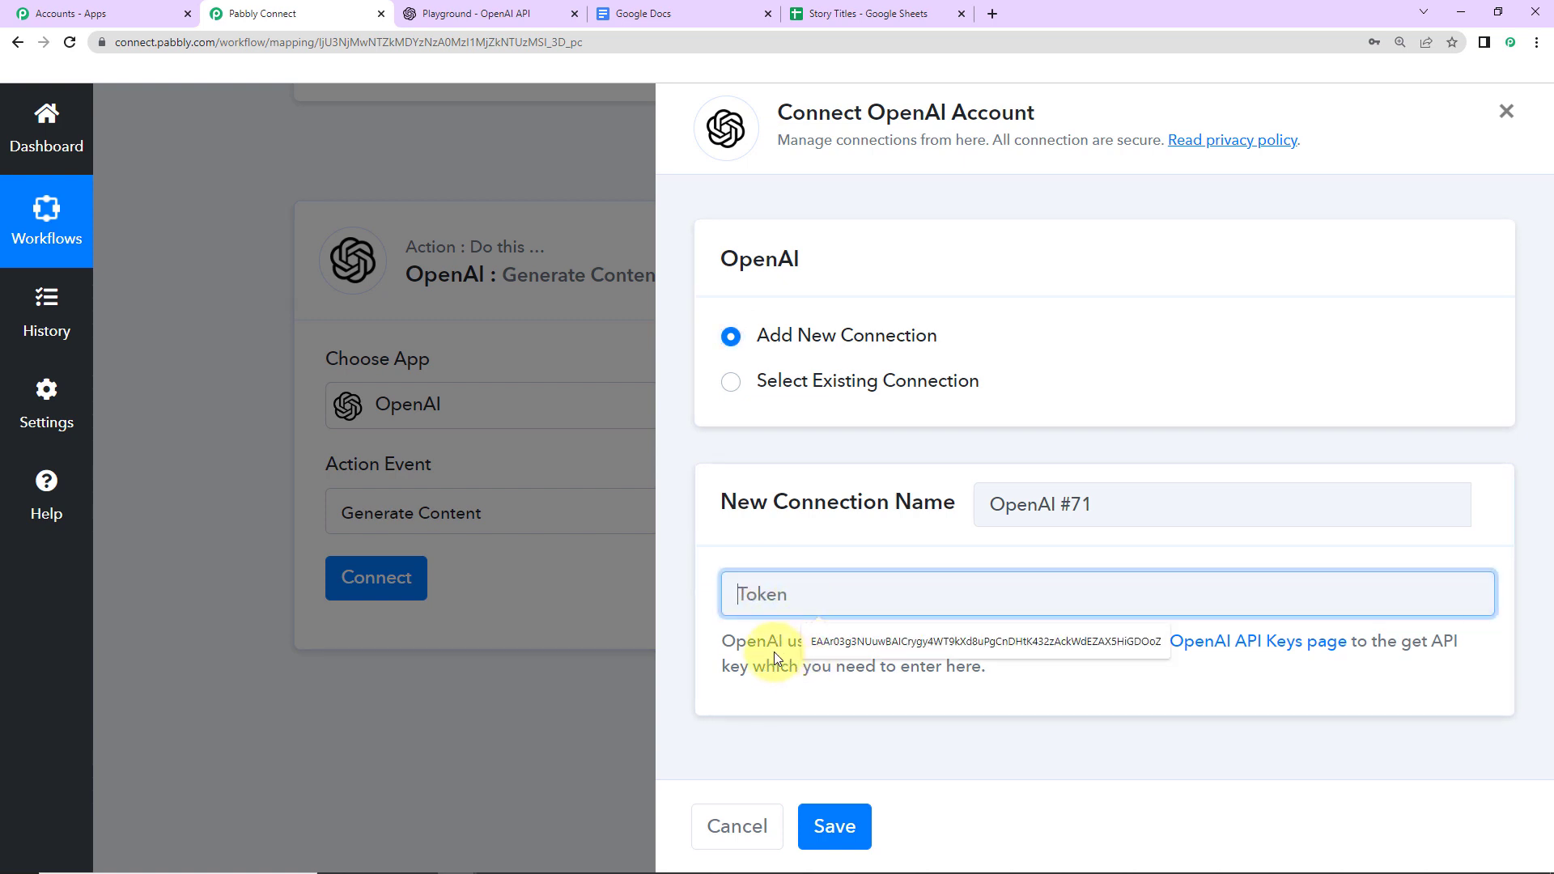
pyautogui.click(847, 664)
pyautogui.moveTo(830, 643); pyautogui.dragTo(892, 642)
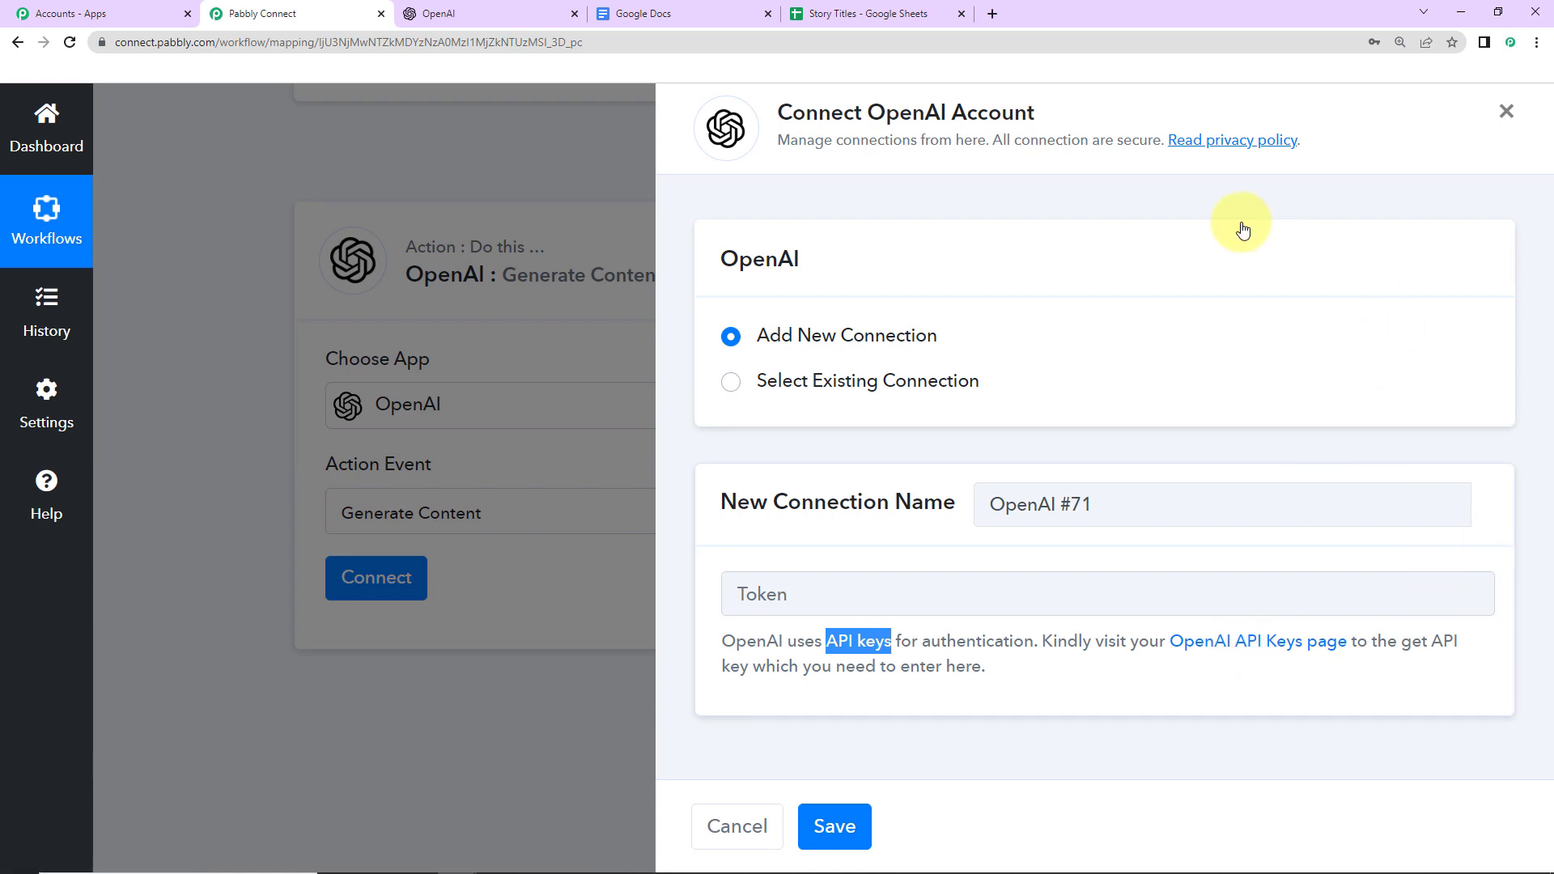
# Switch to the OpenAI website and log in to the API account
pyautogui.click(522, 18)
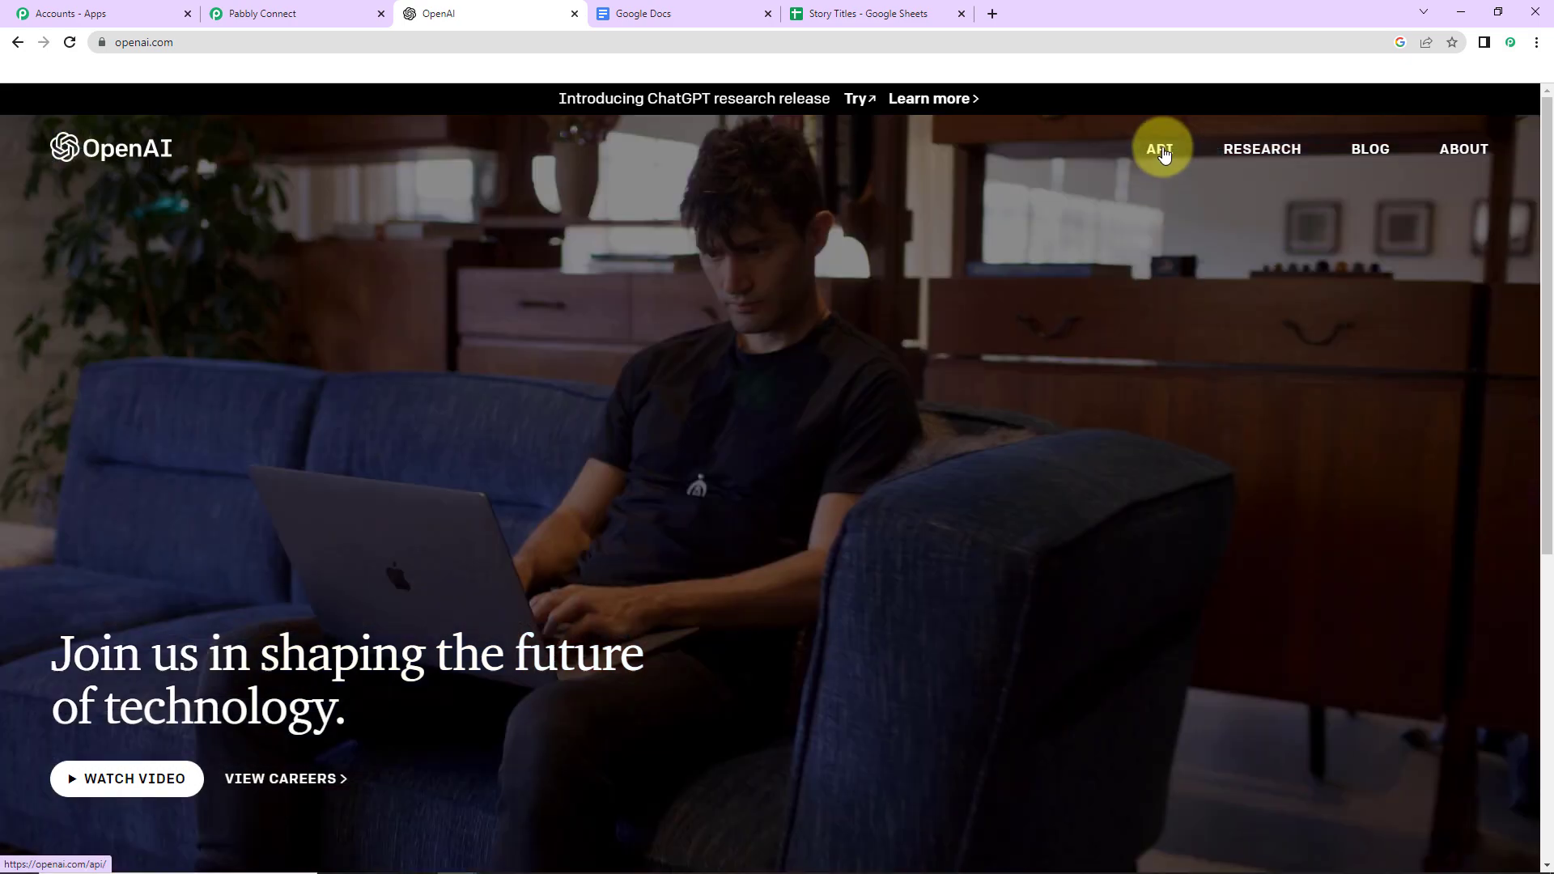
pyautogui.click(1163, 152)
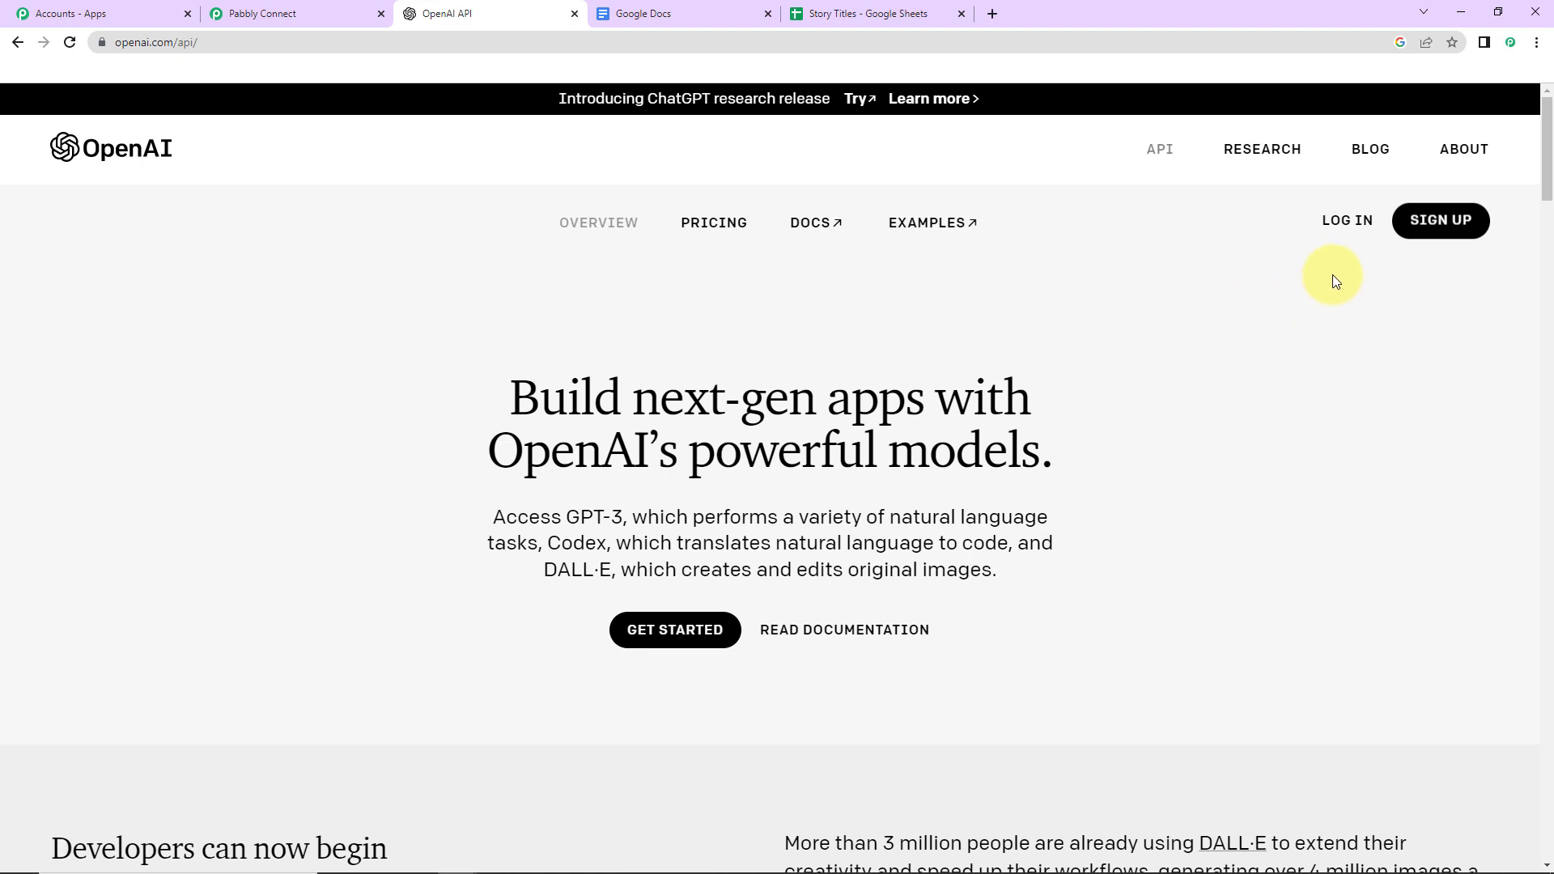
pyautogui.click(1350, 220)
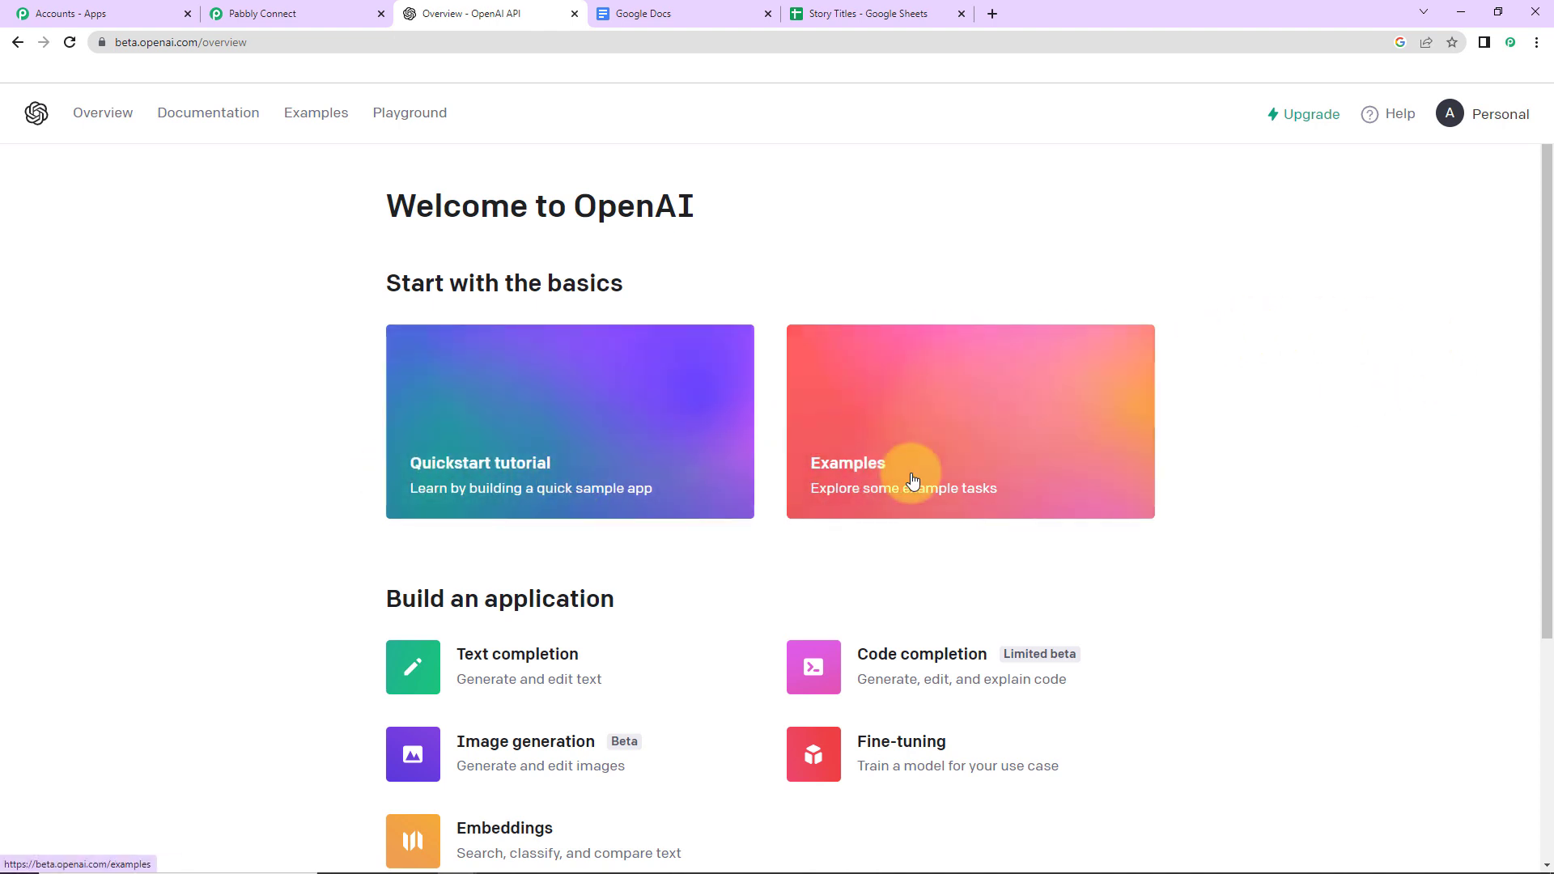
# Open the OpenAI Playground and generate a completion for the prompt "Write a story on a bird."
pyautogui.click(410, 114)
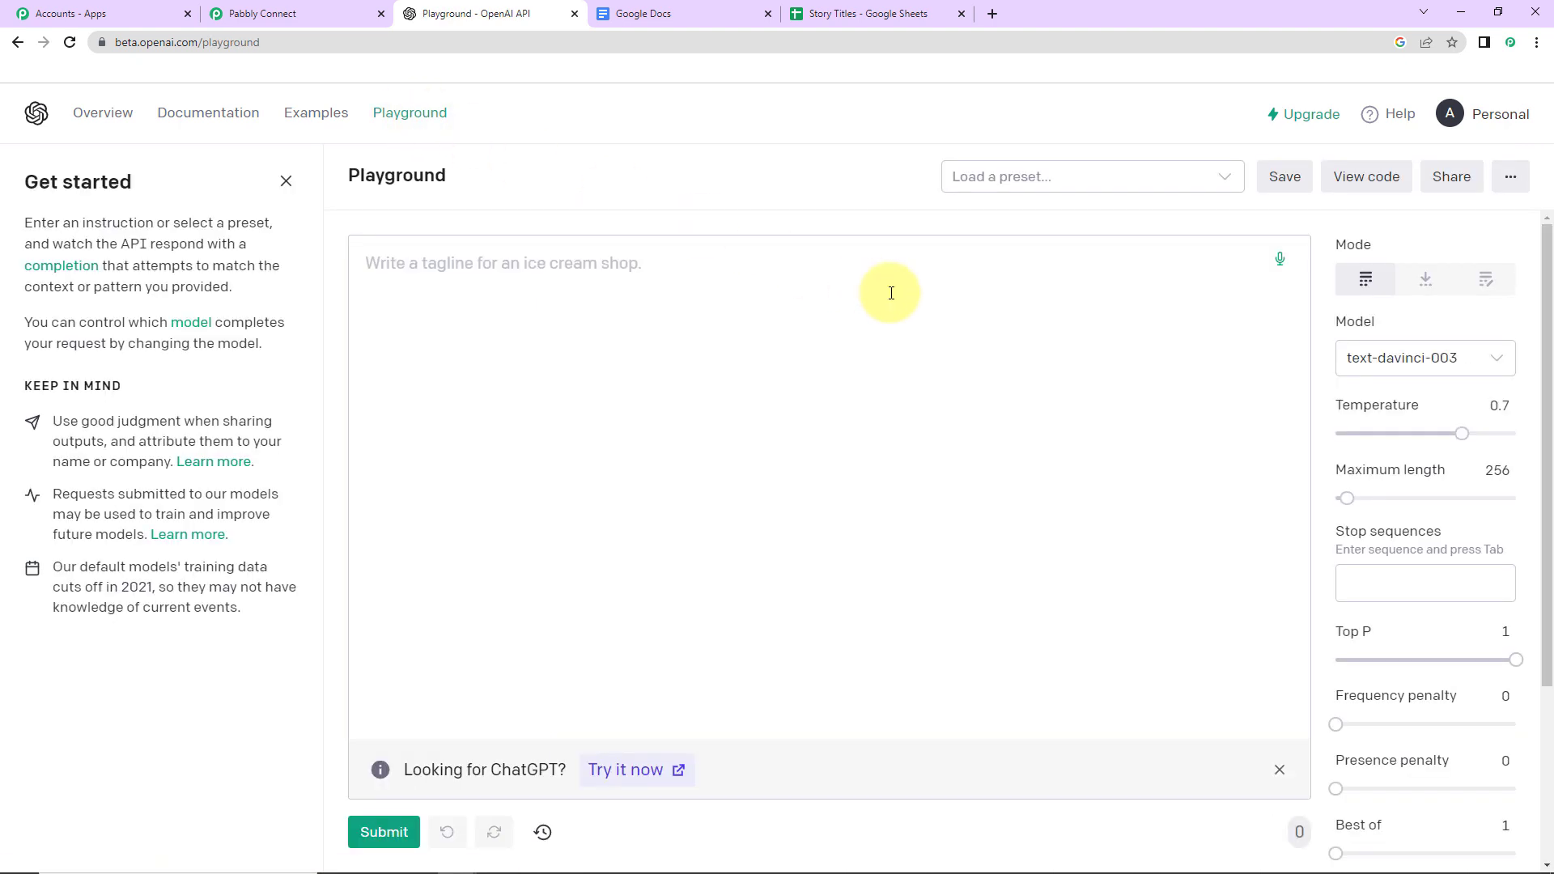
pyautogui.click(856, 260)
pyautogui.write('Write')
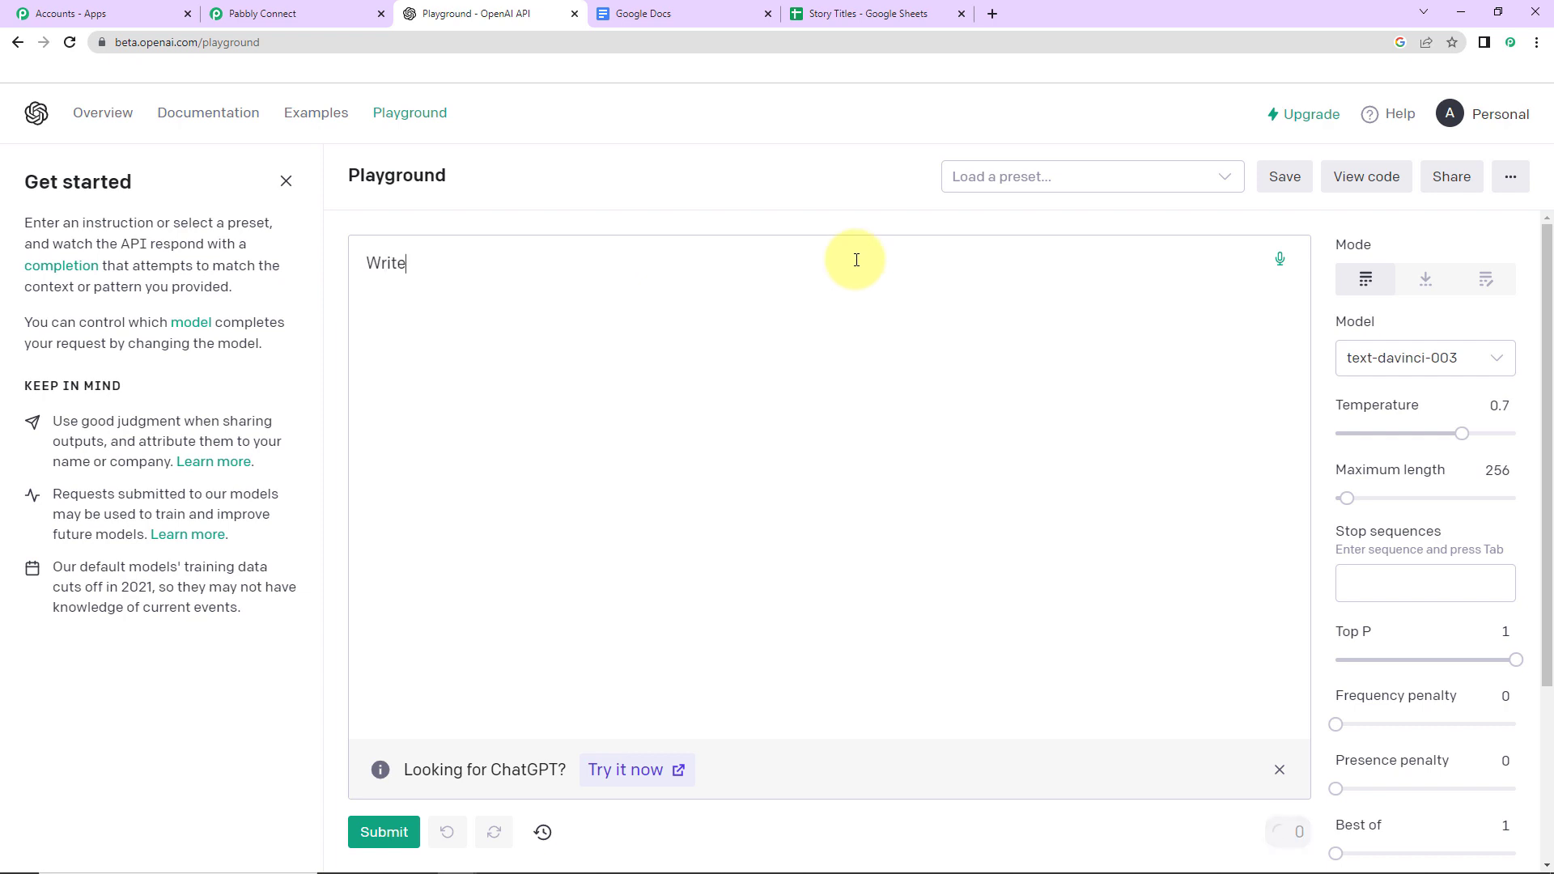
pyautogui.write(' a story on a bird.')
pyautogui.click(379, 832)
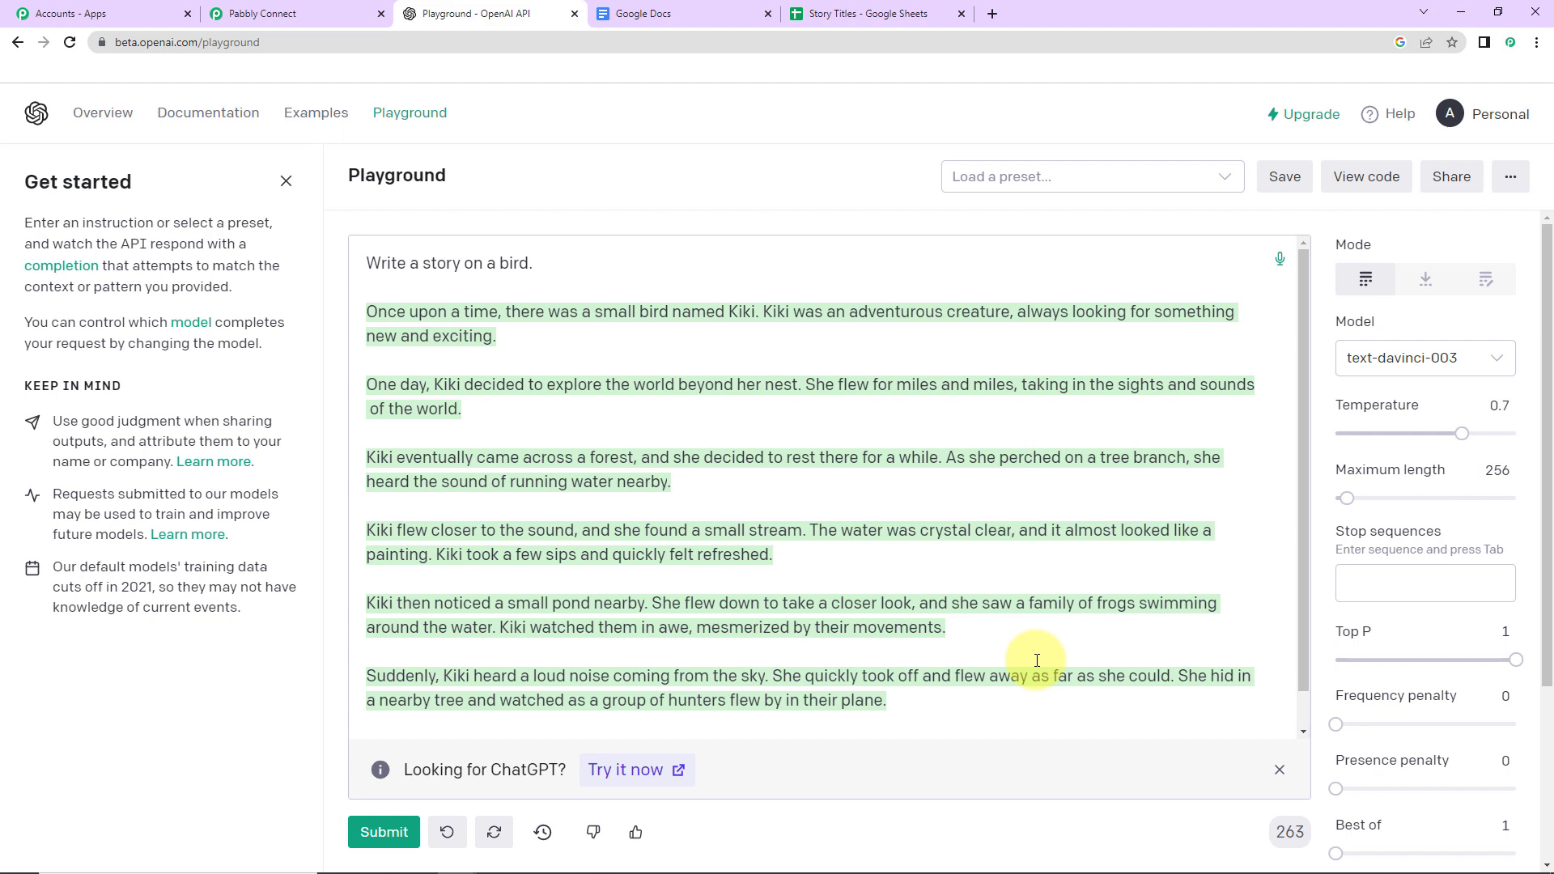
# Go from Pabbly Connect's OpenAI connection form to the OpenAI API keys page, create a new secret key and copy it
pyautogui.click(261, 12)
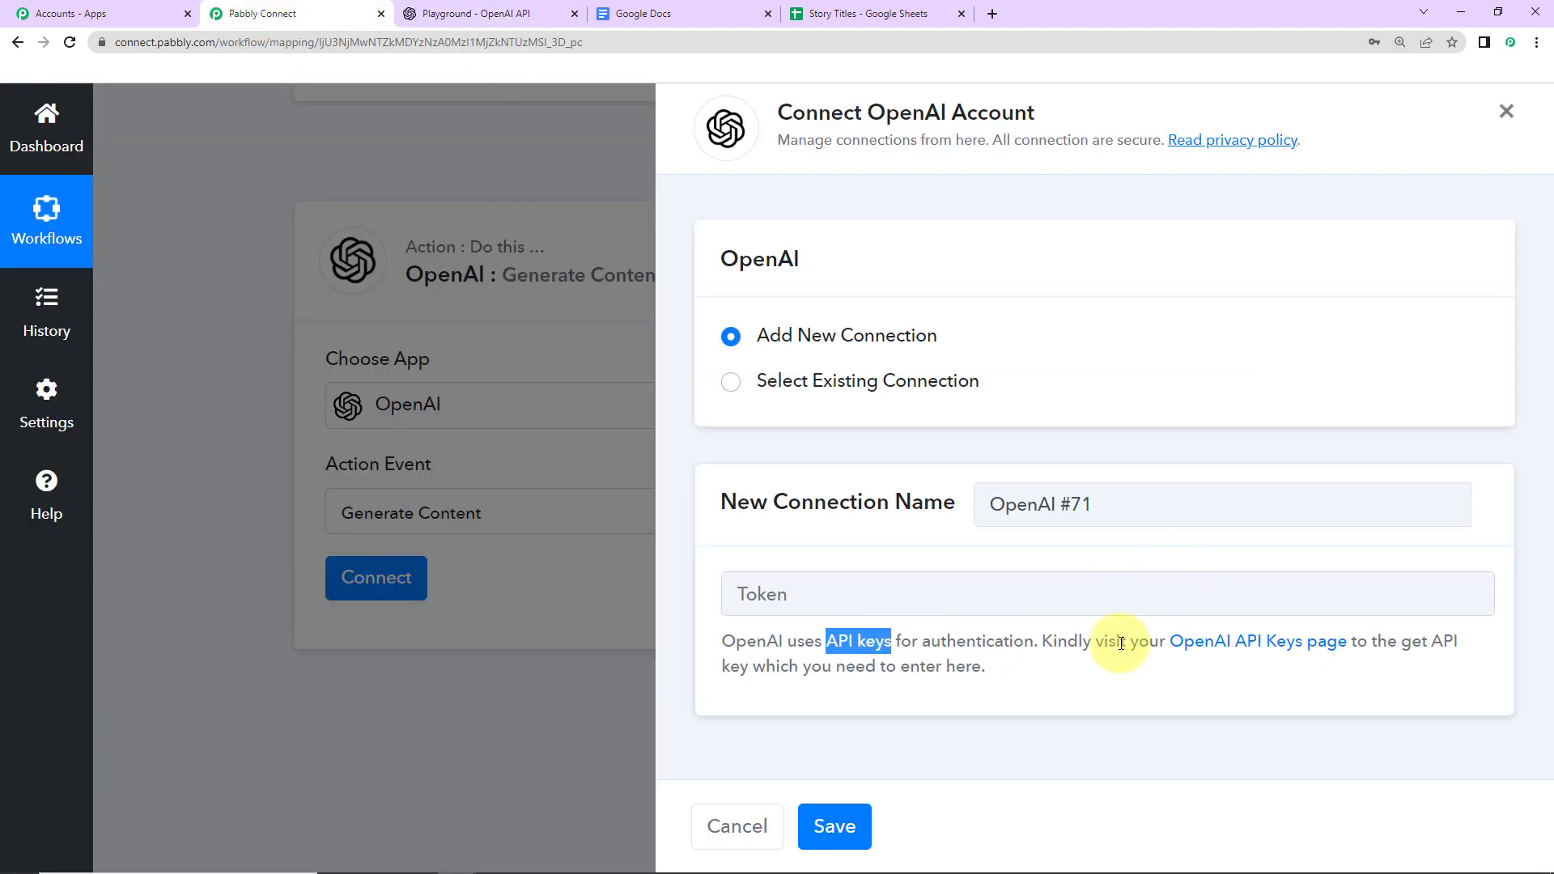
pyautogui.click(1261, 642)
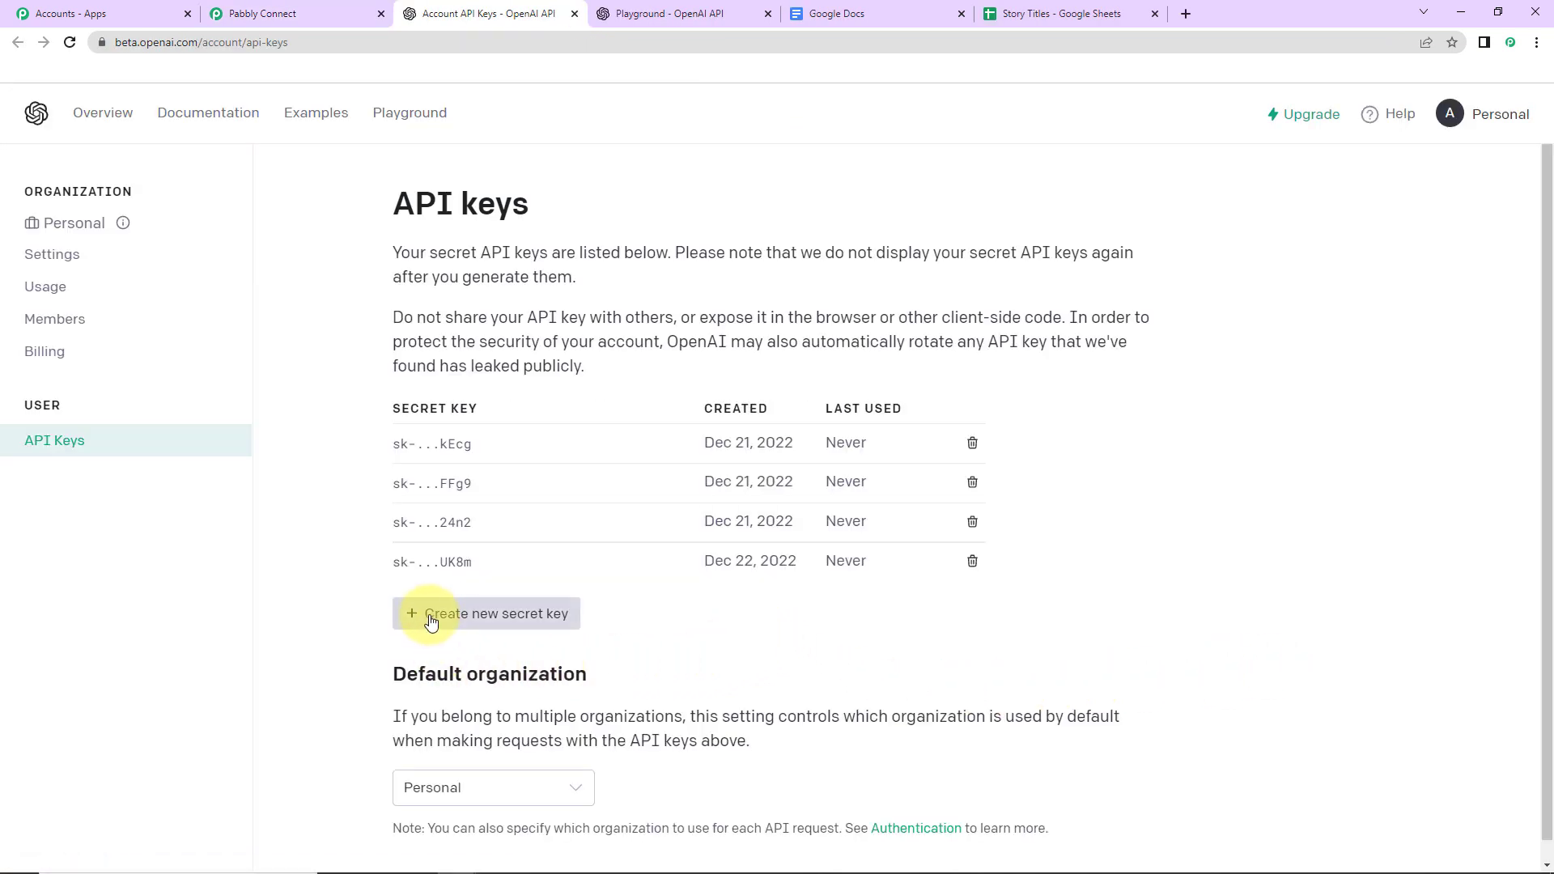
pyautogui.click(543, 627)
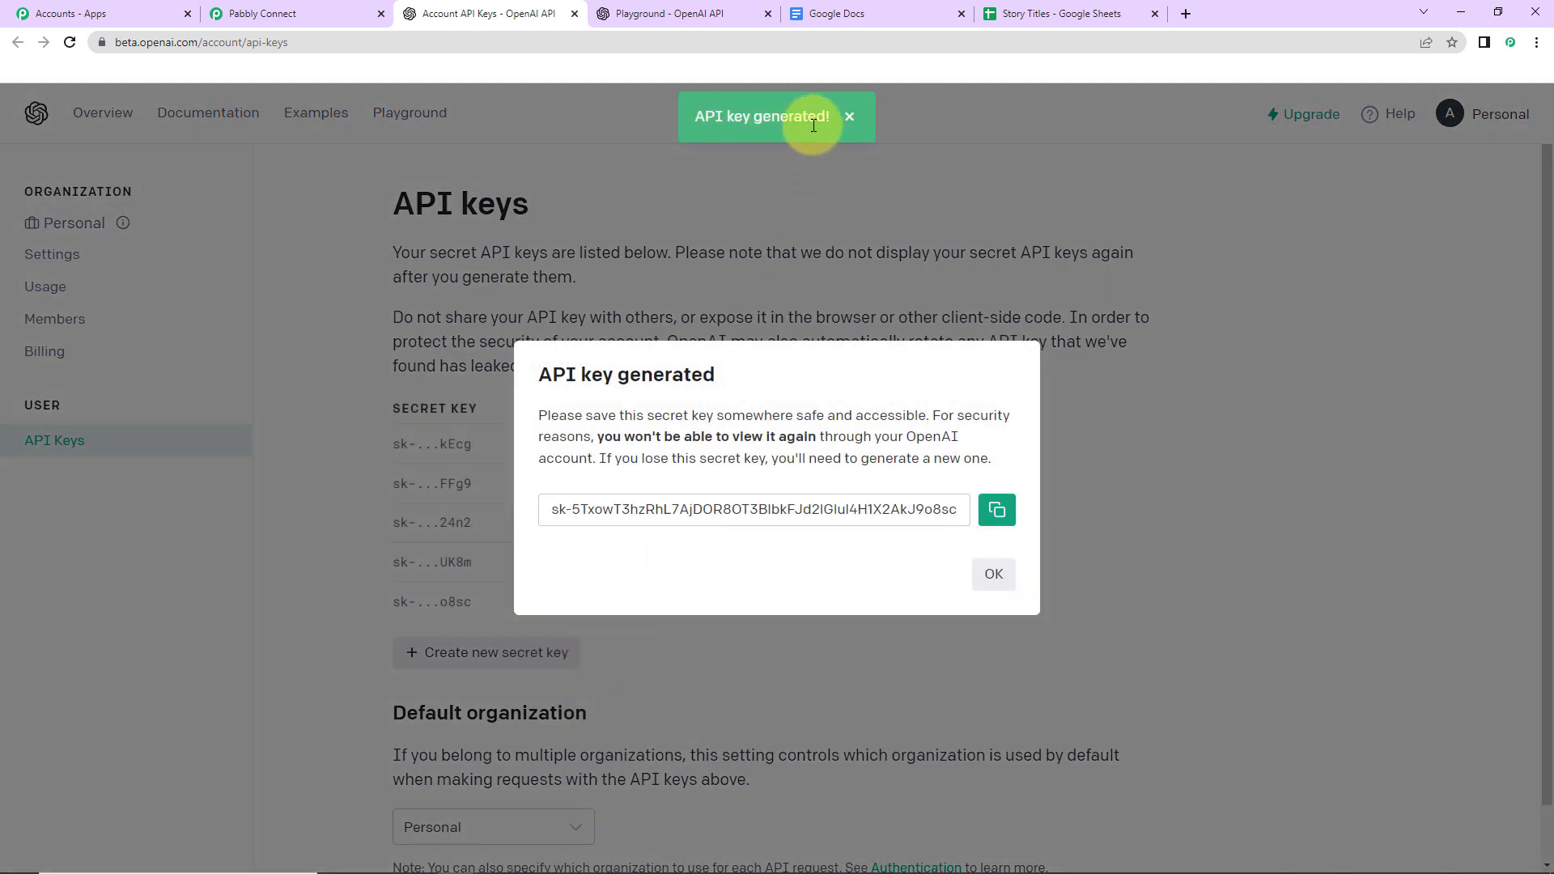
pyautogui.click(996, 510)
# Switch back to Pabbly Connect, paste the copied API key as the OpenAI token and save the connection
pyautogui.click(250, 14)
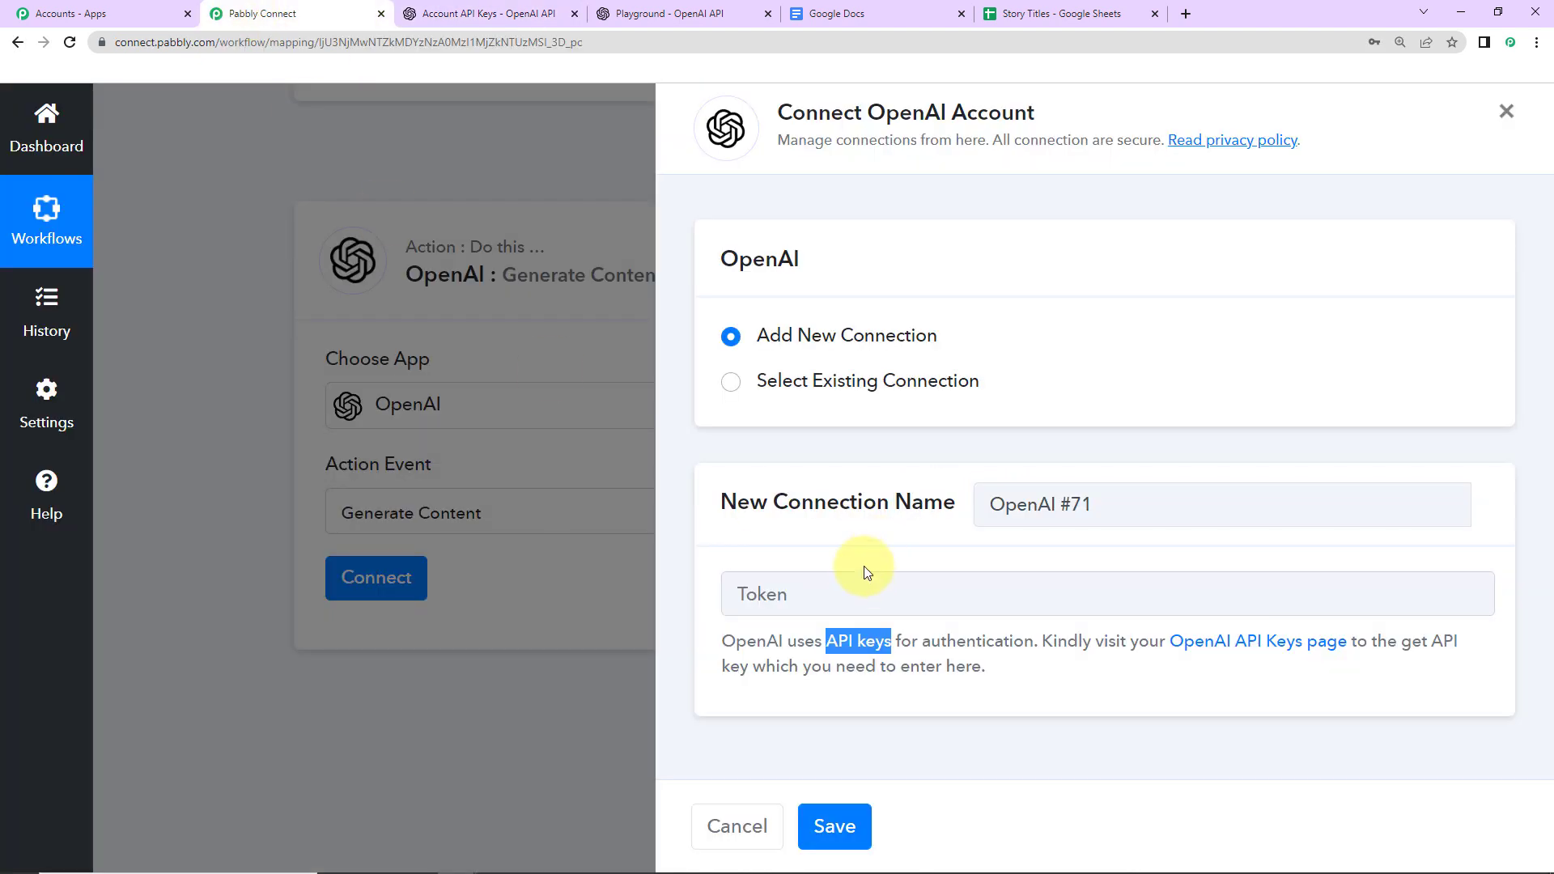
pyautogui.click(860, 608)
pyautogui.hotkey('ctrl', 'v')
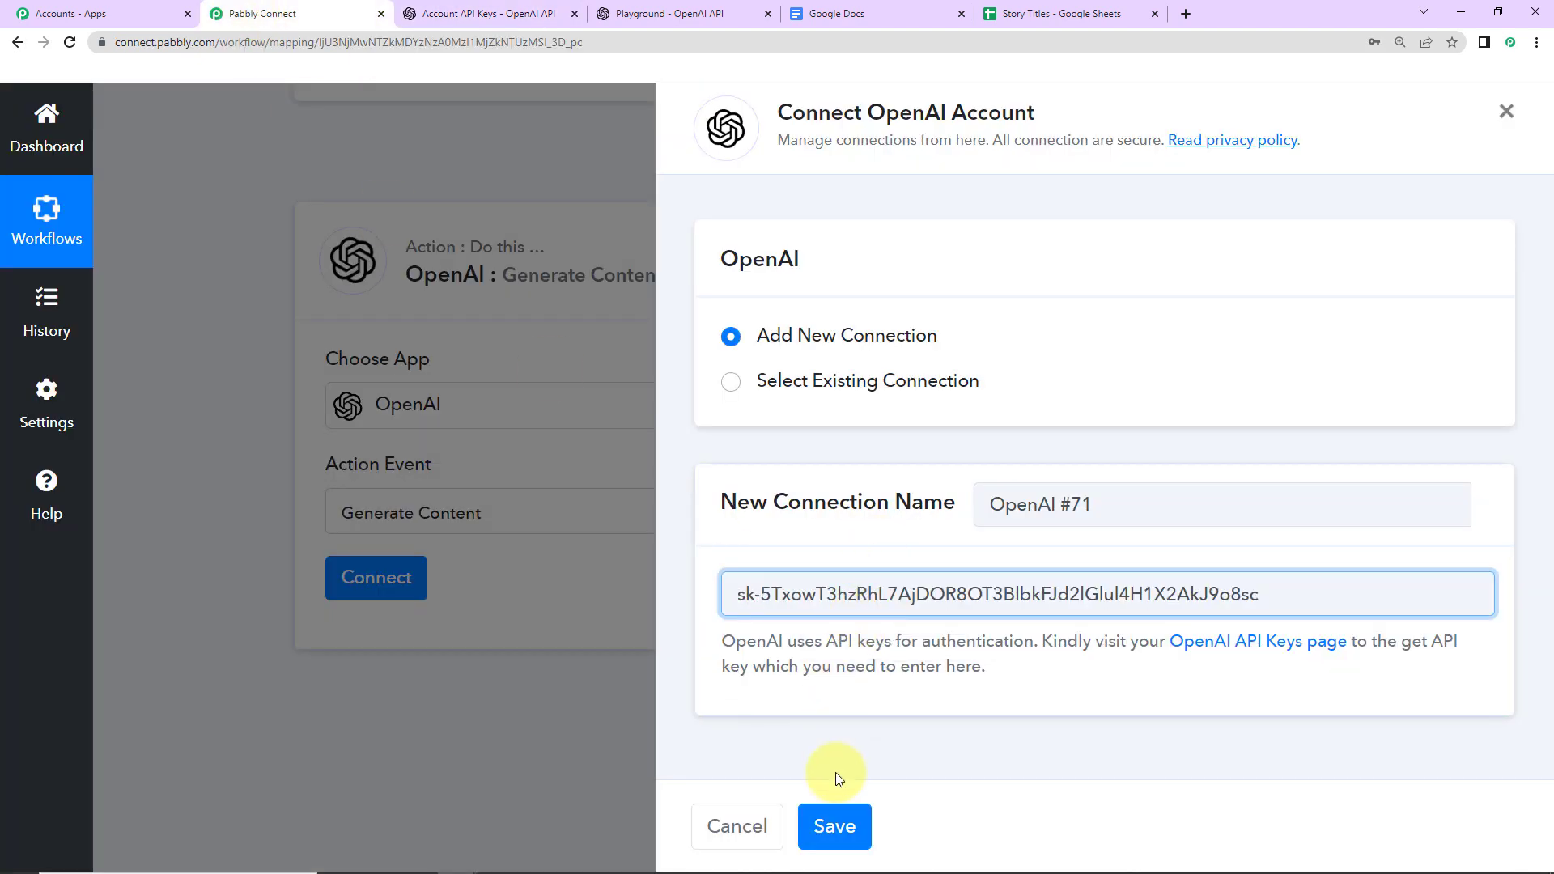
pyautogui.click(834, 826)
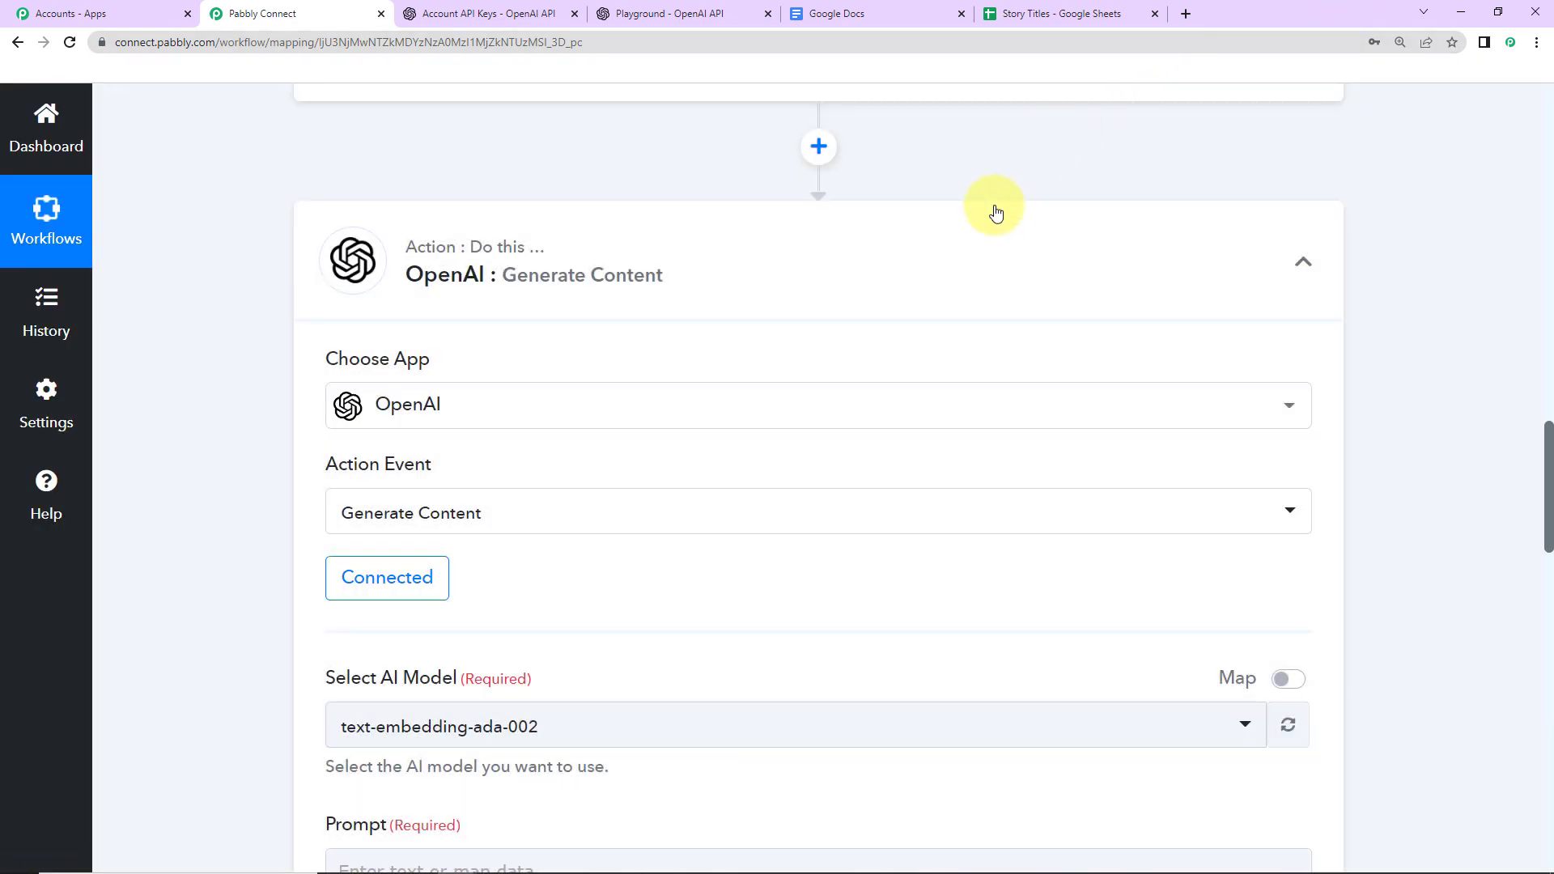
# Return to the OpenAI Playground, dismiss the ChatGPT notice and delete the prompt with its generated story
pyautogui.scroll(-5, 1488, 373)
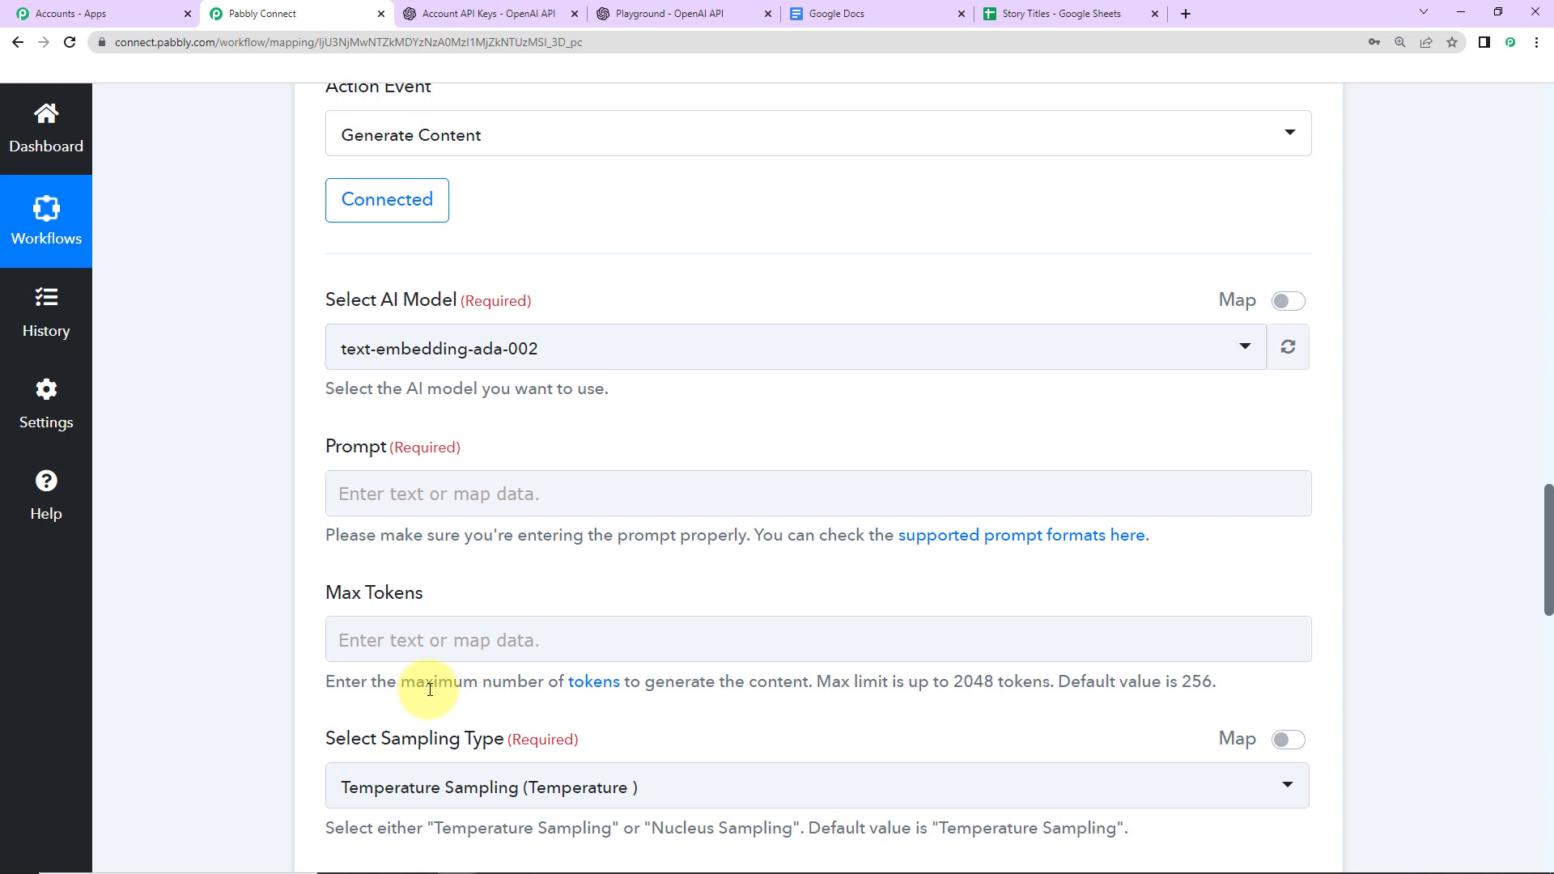
pyautogui.click(654, 21)
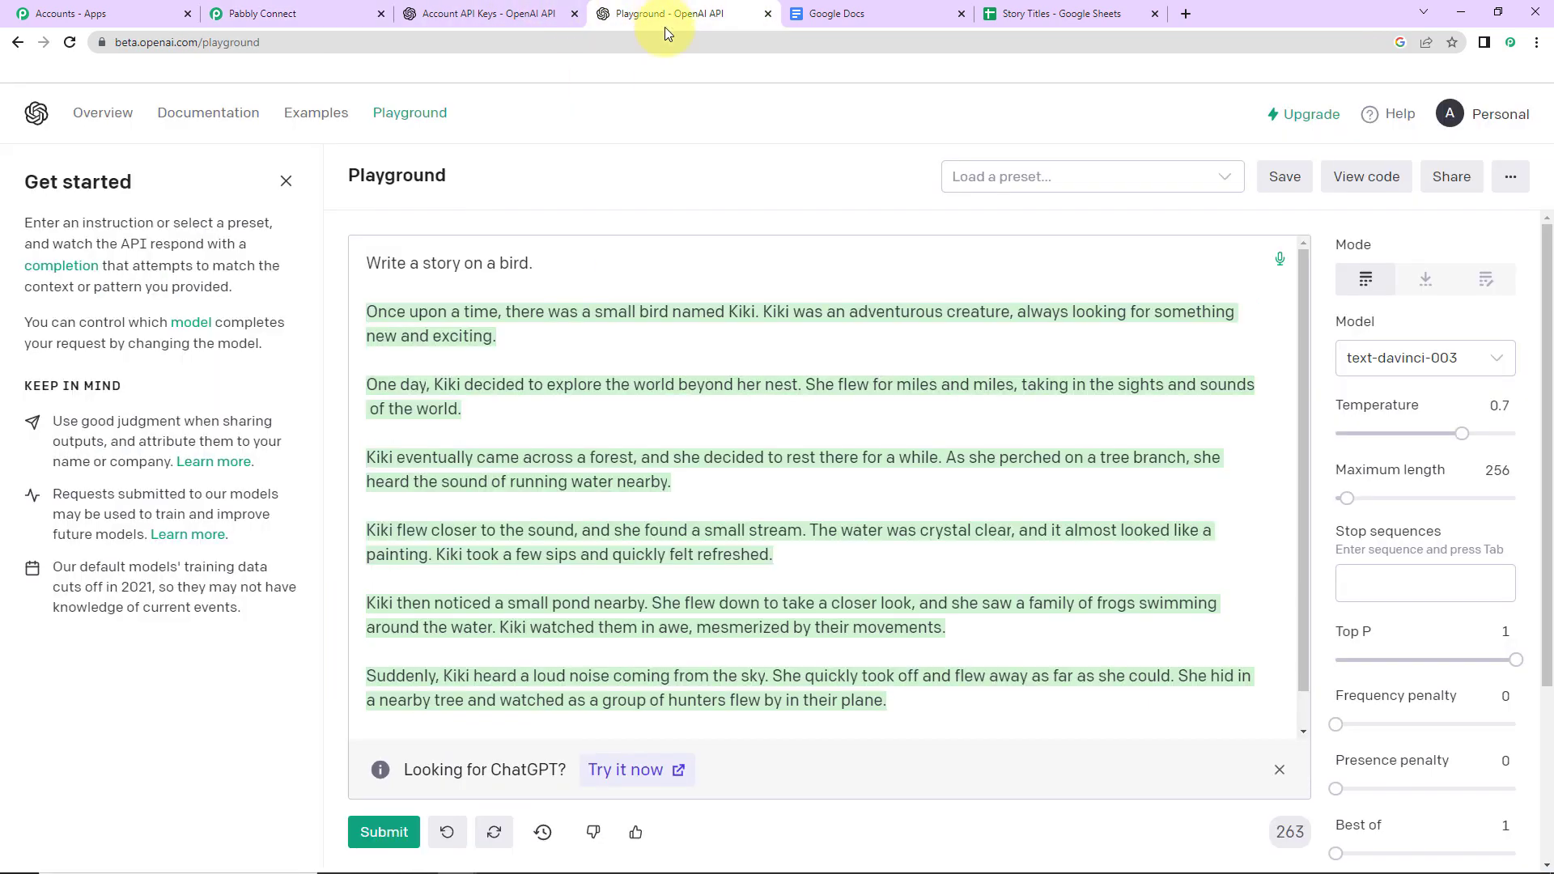
pyautogui.click(1279, 770)
pyautogui.moveTo(1098, 743); pyautogui.dragTo(317, 244)
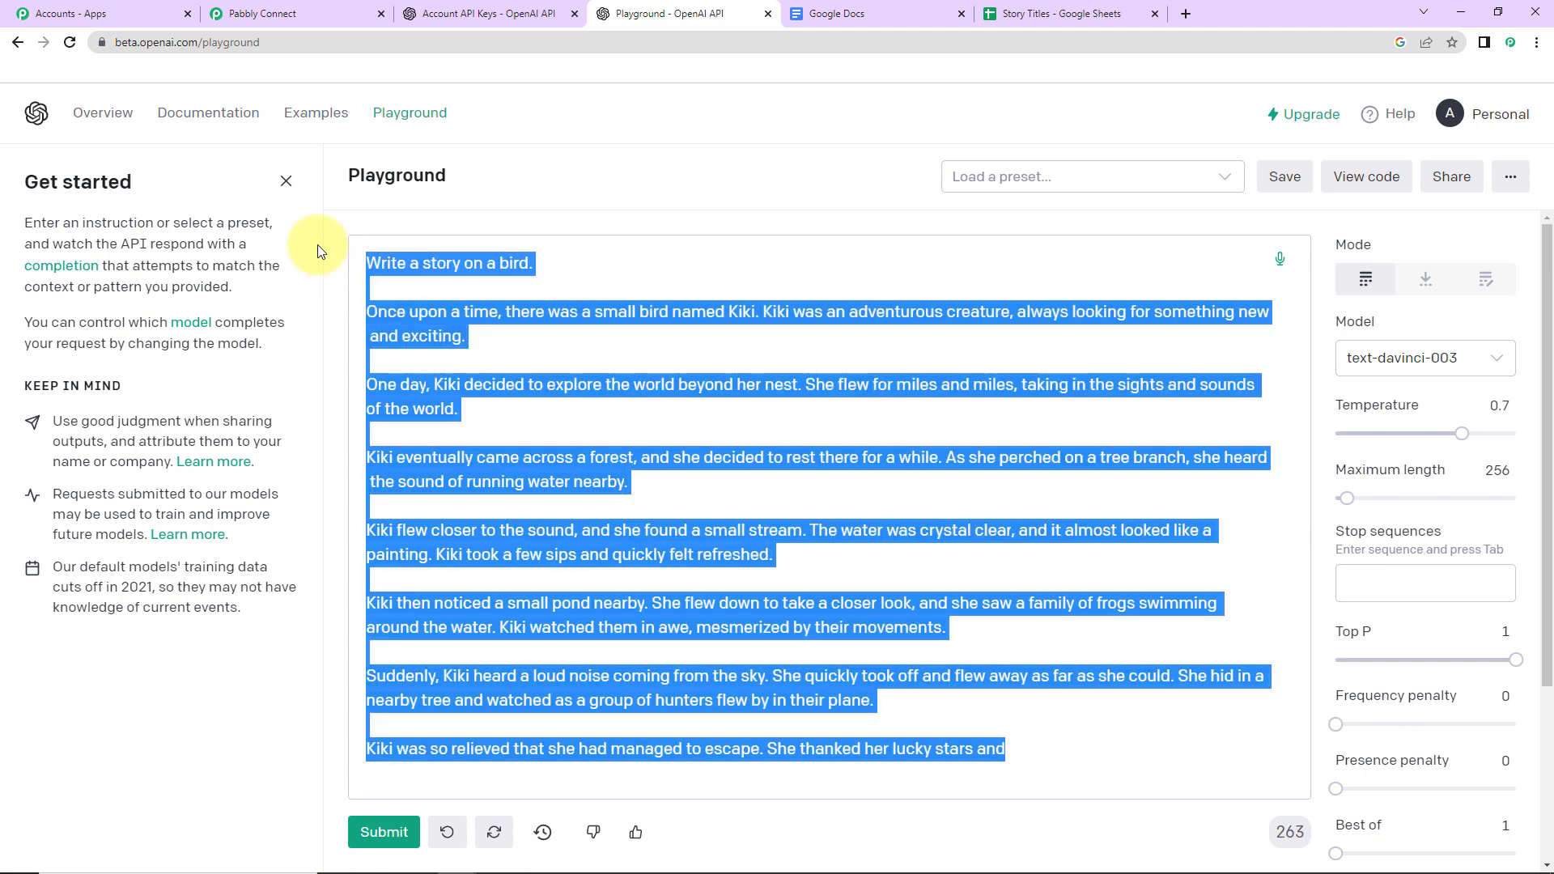
pyautogui.press('BackSpace')
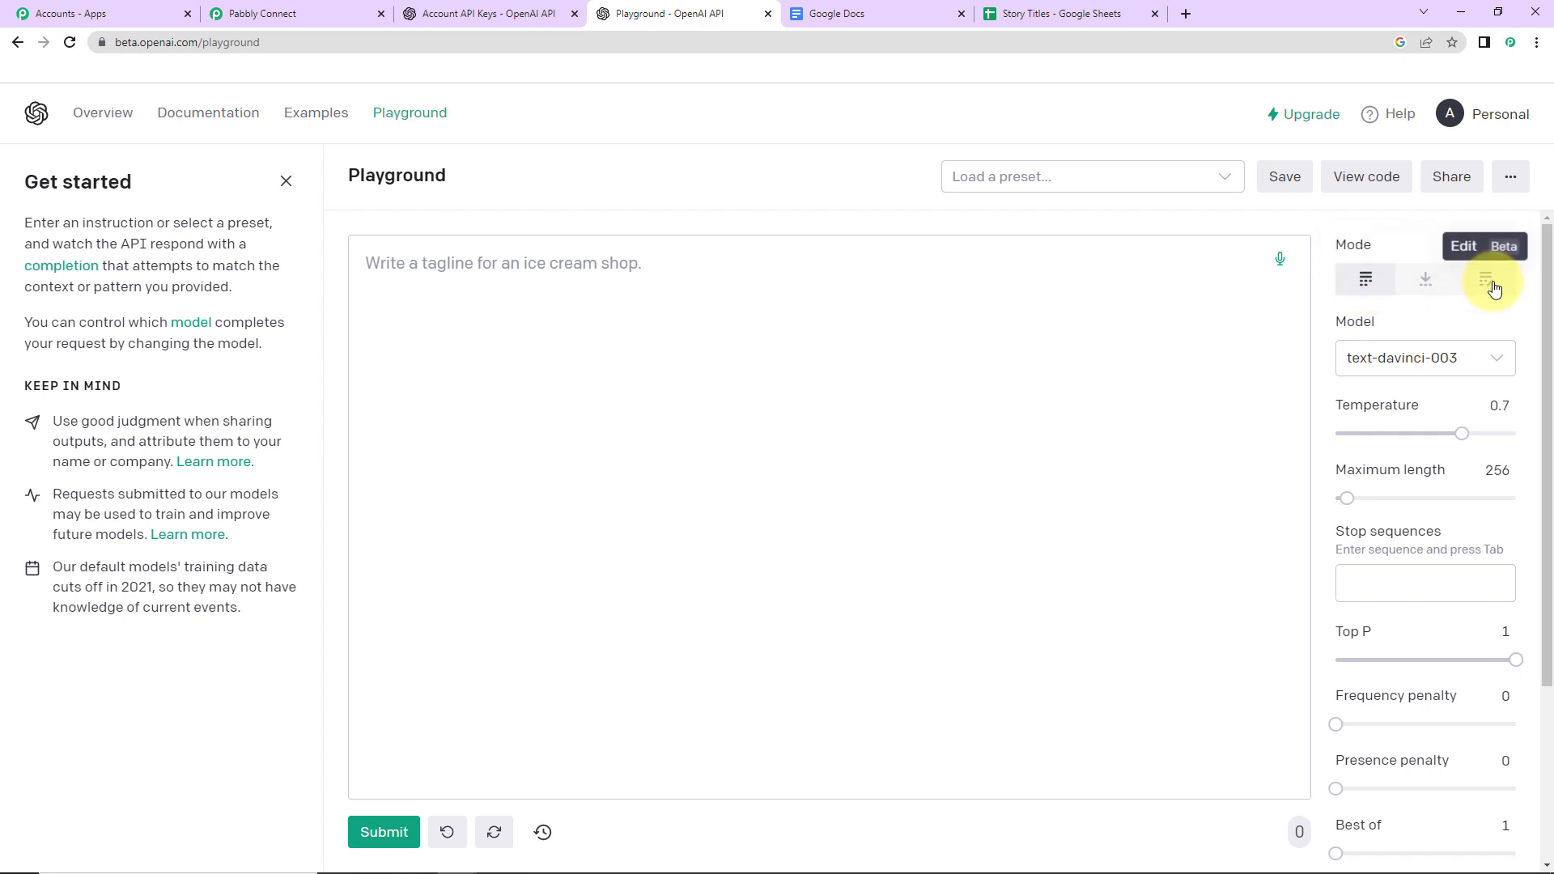
# Choose text-davinci-003 as the Playground model and read the explanations of Temperature and Maximum length
pyautogui.click(1494, 358)
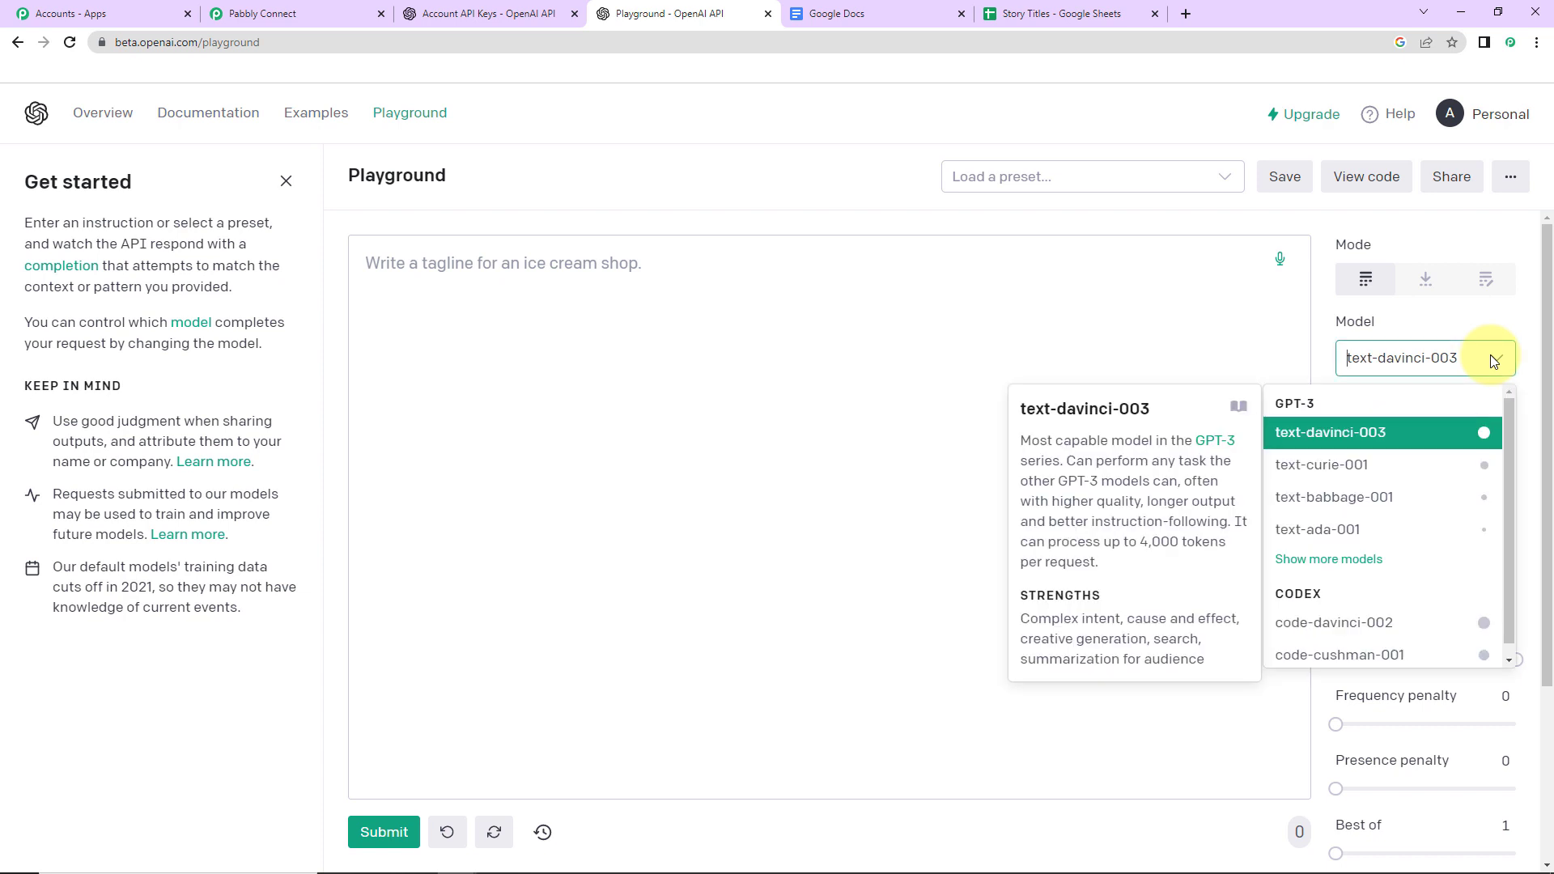
pyautogui.click(1370, 439)
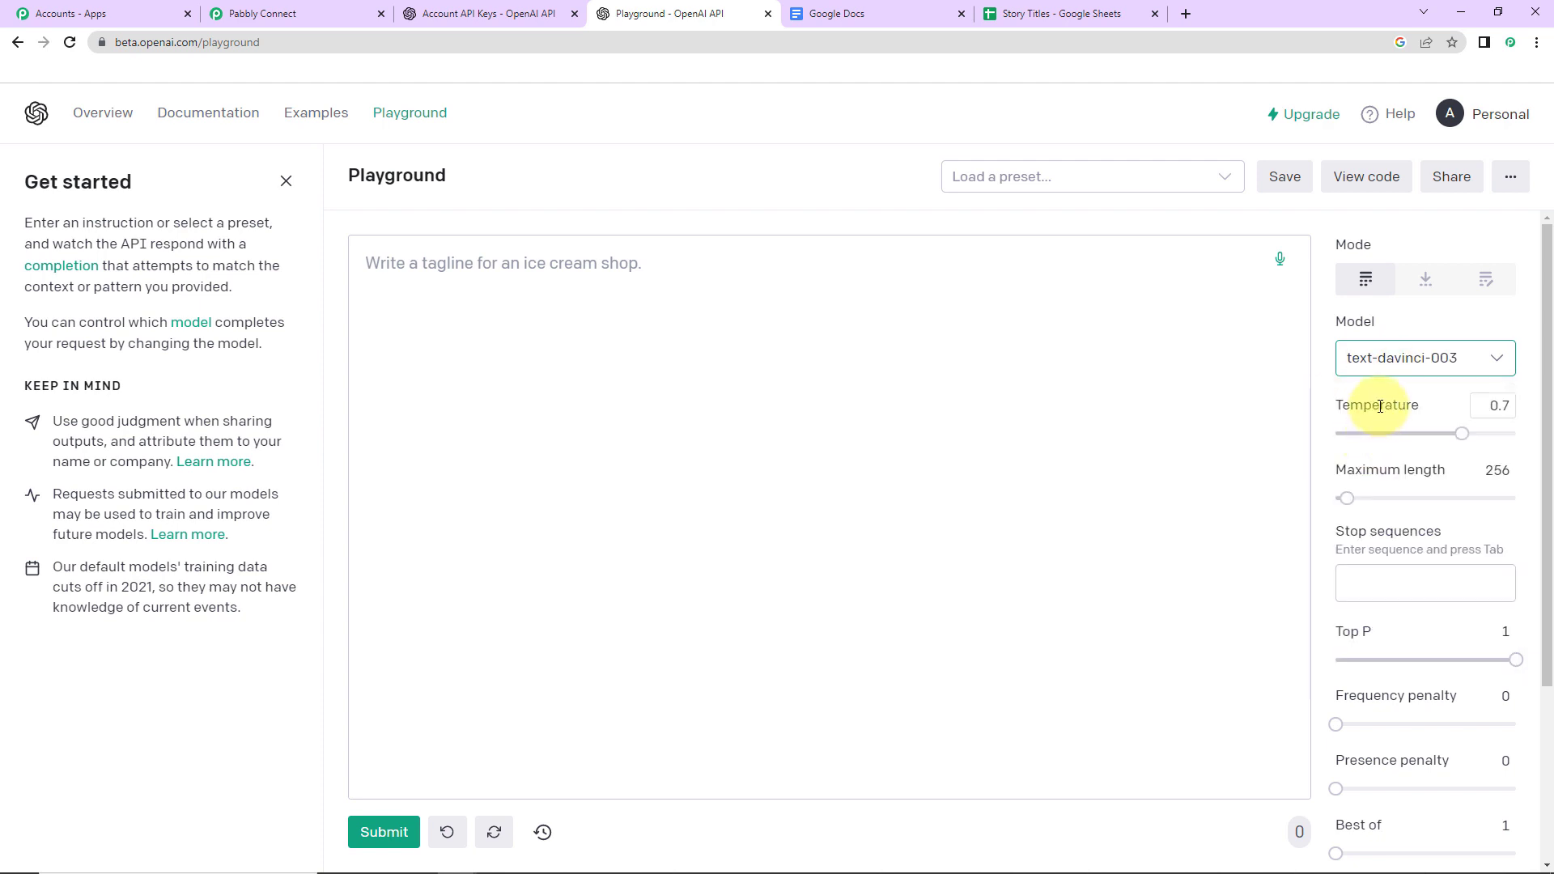
pyautogui.moveTo(1372, 398)
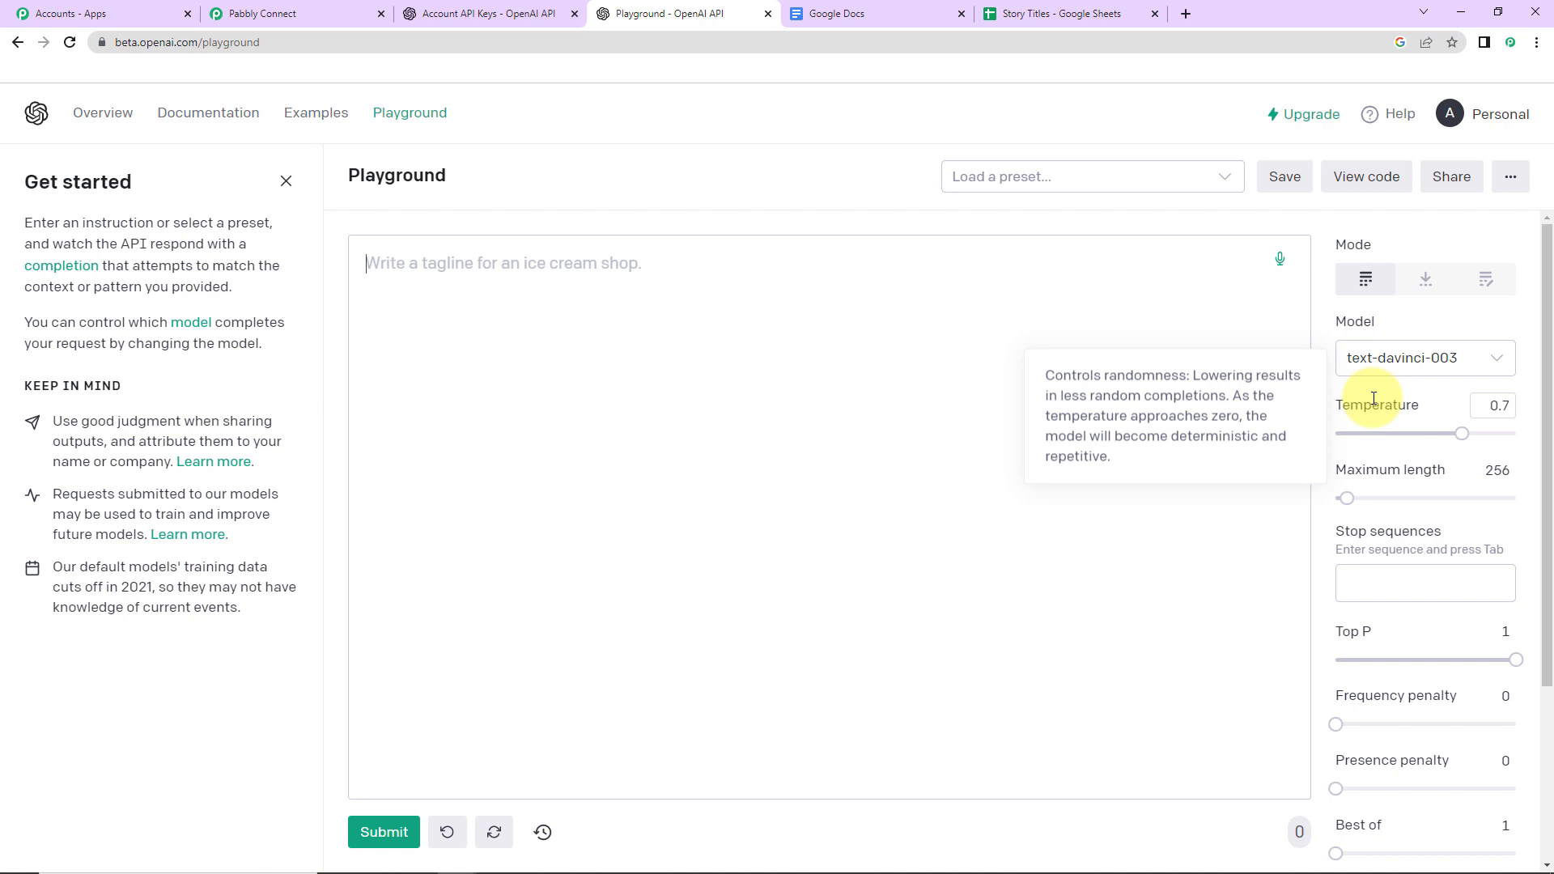
pyautogui.moveTo(1385, 466)
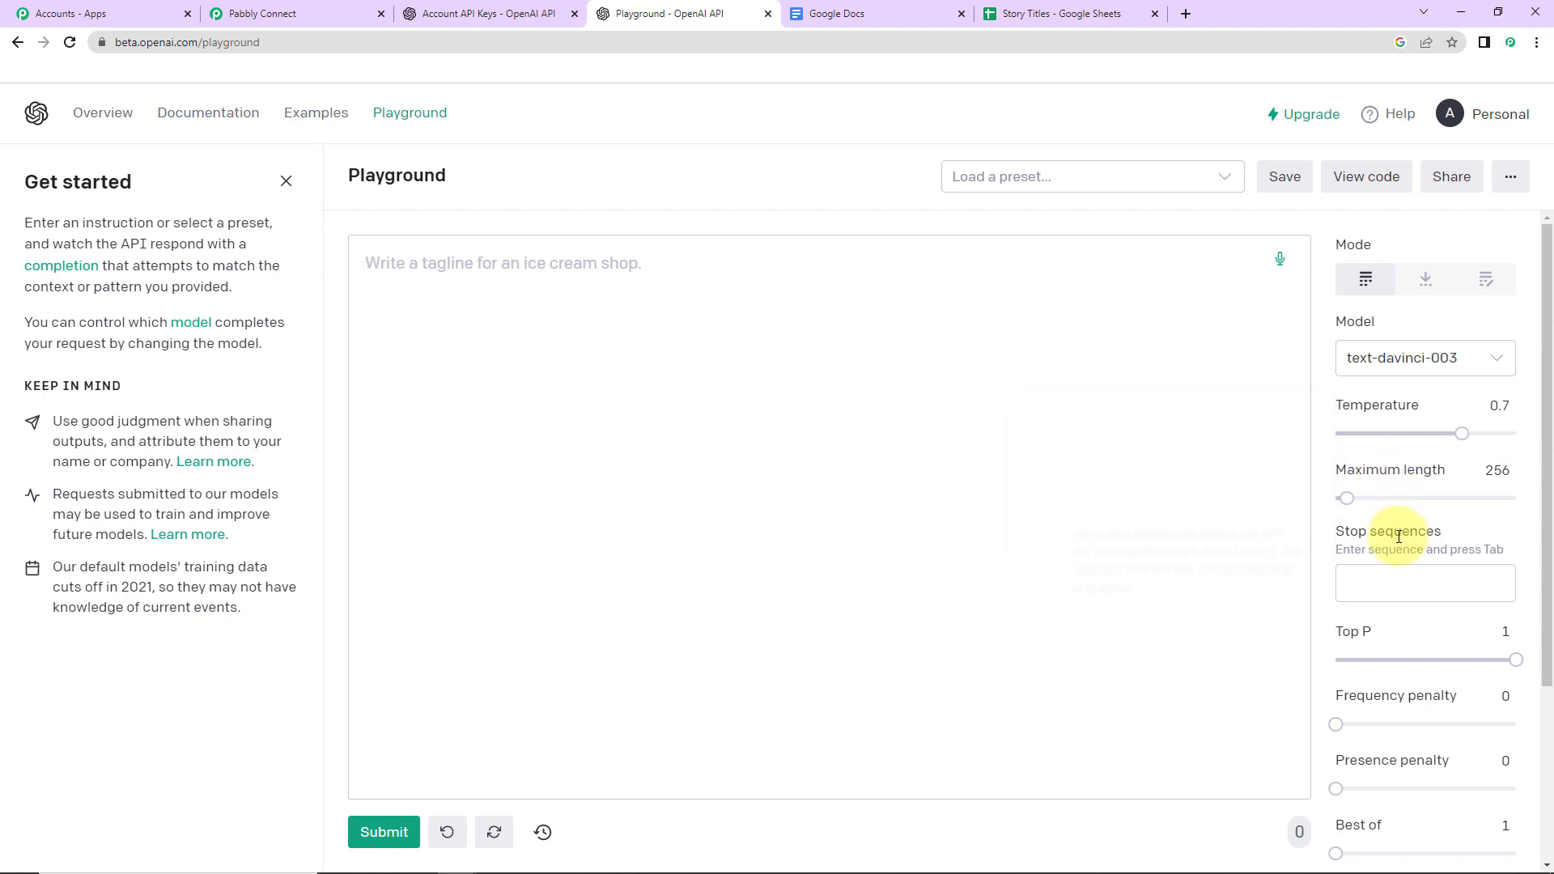
# Read the explanation of Stop sequences and add "//#" as a stop sequence
pyautogui.moveTo(1399, 536)
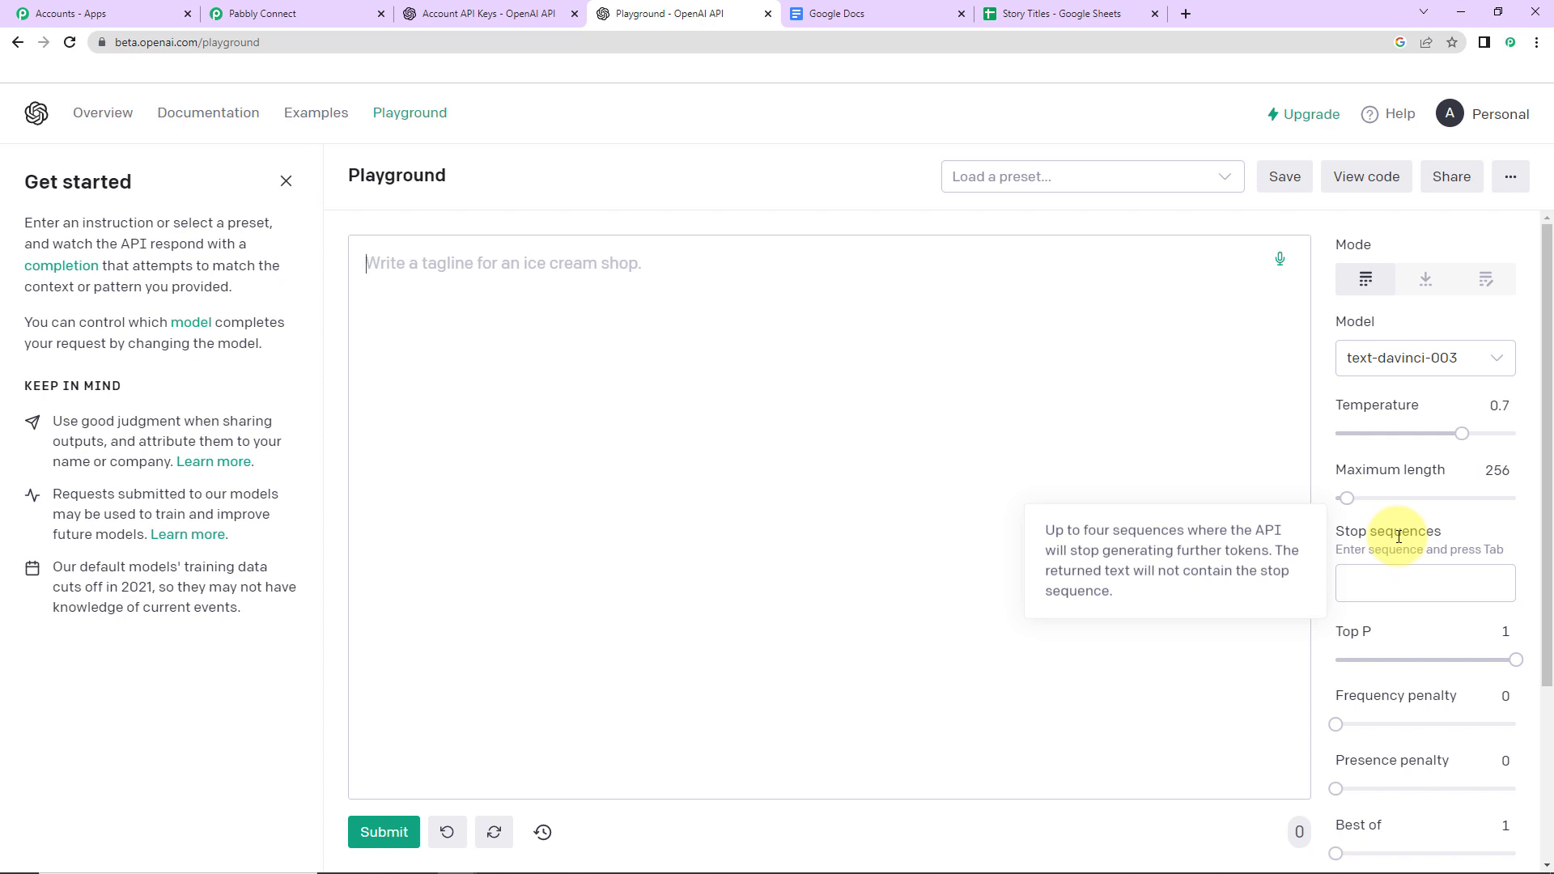
pyautogui.click(1400, 586)
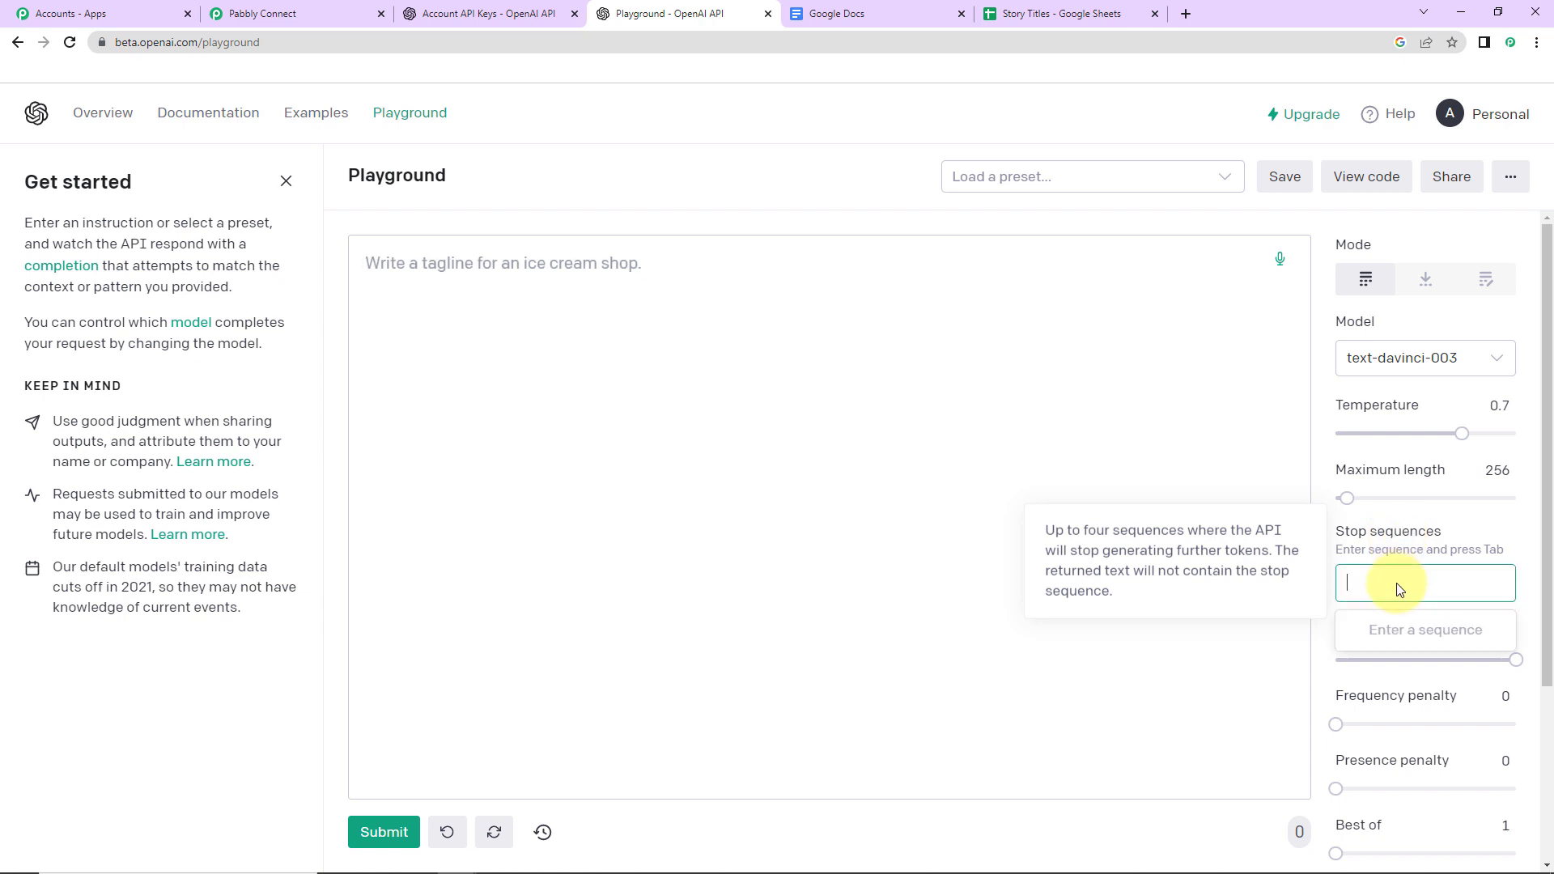
pyautogui.write('//')
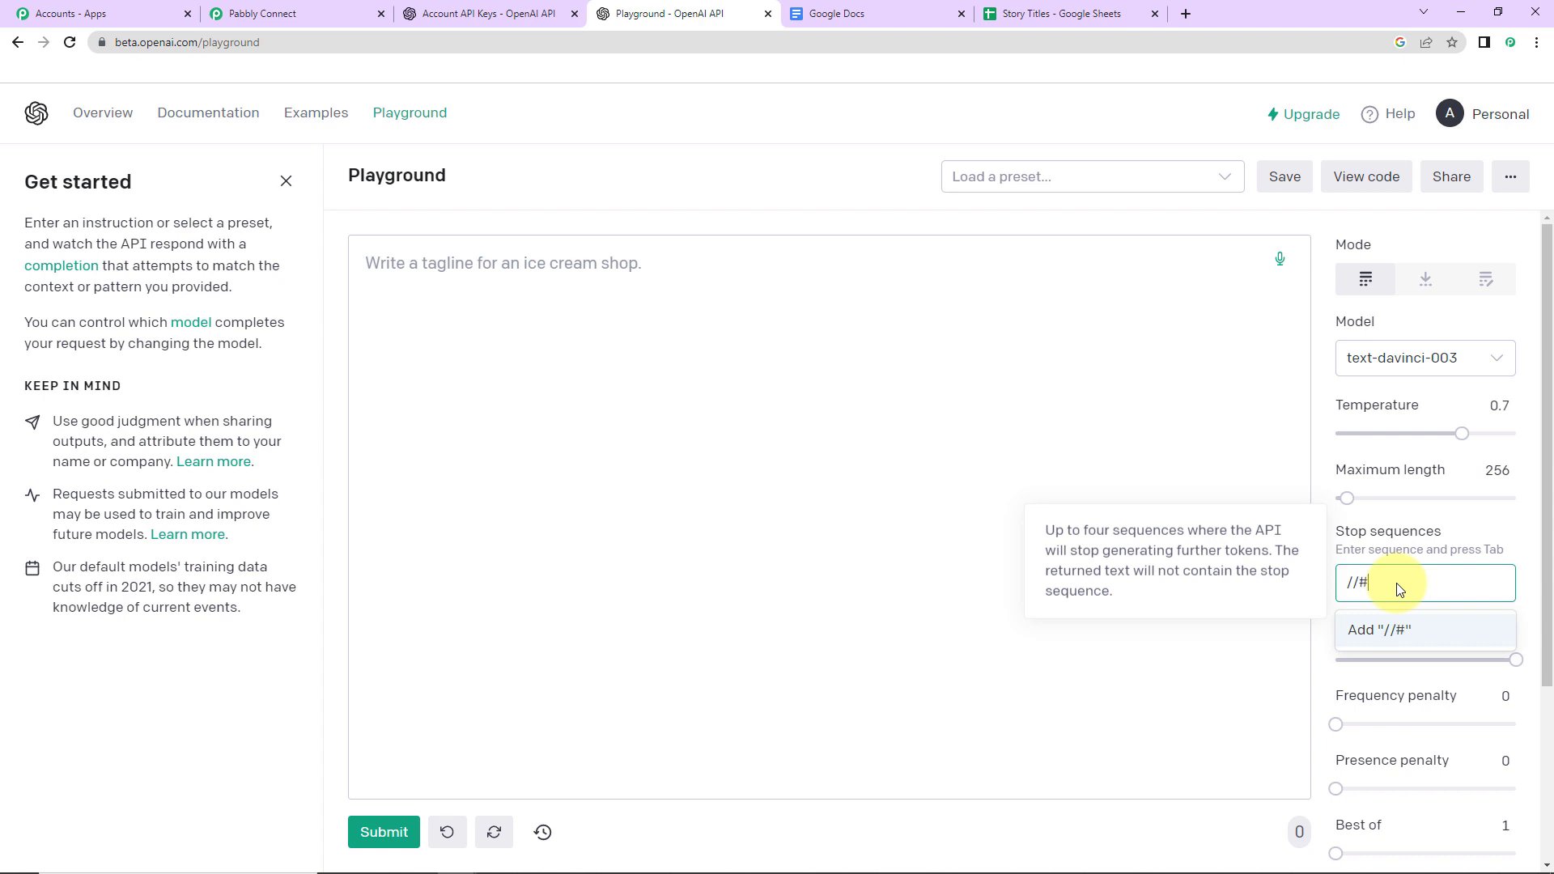
pyautogui.write('#')
pyautogui.click(1402, 630)
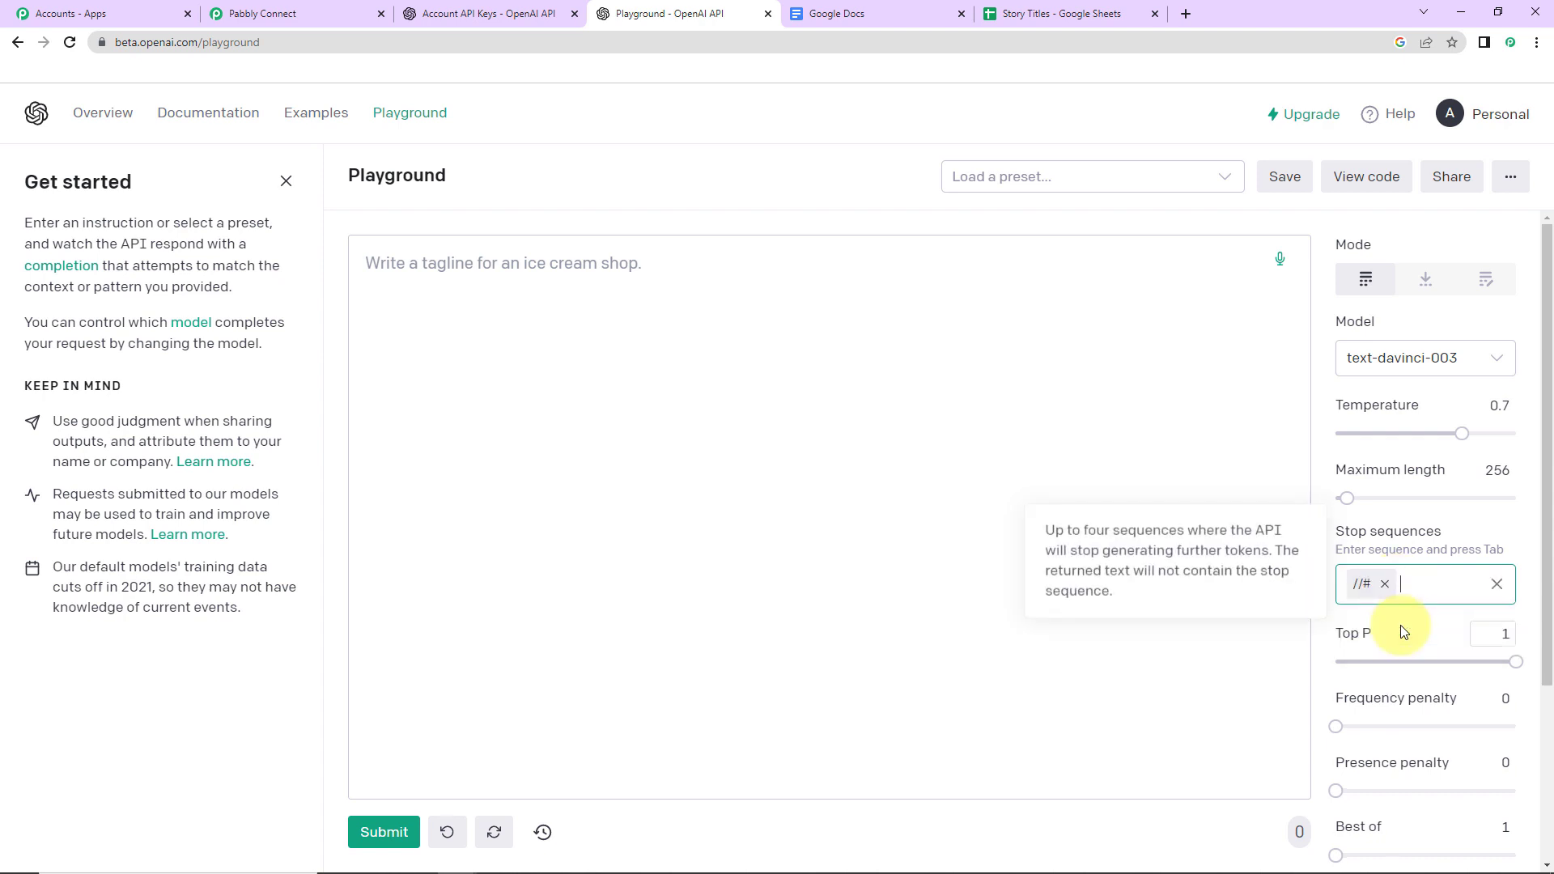
pyautogui.click(1256, 653)
# Read the explanations of the penalty and Best of settings, and set Best of to 3
pyautogui.scroll(-3, 1368, 448)
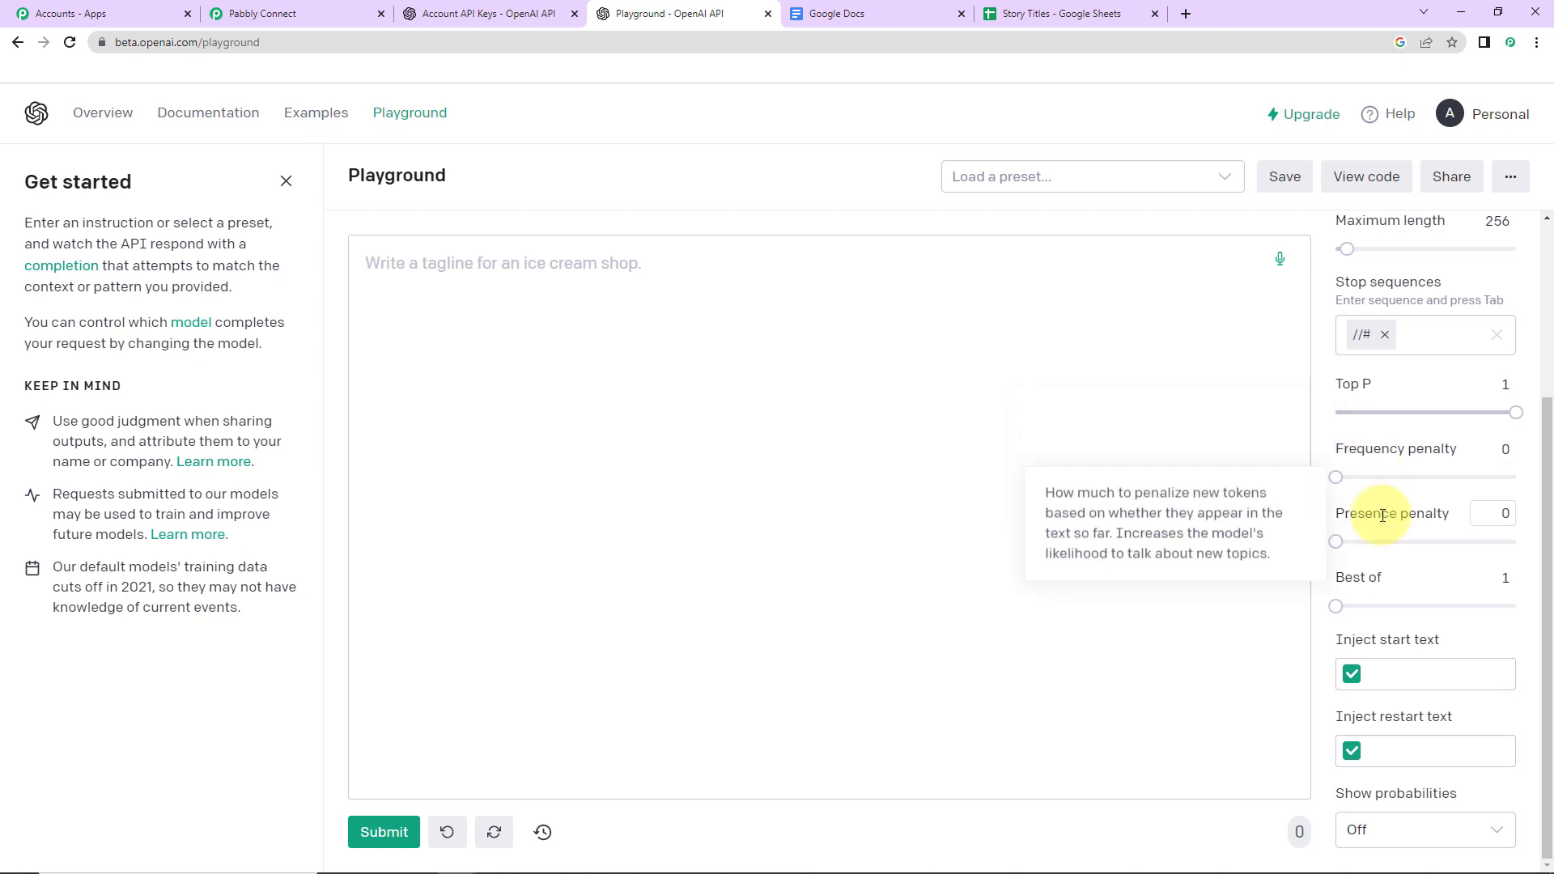
pyautogui.moveTo(1376, 574)
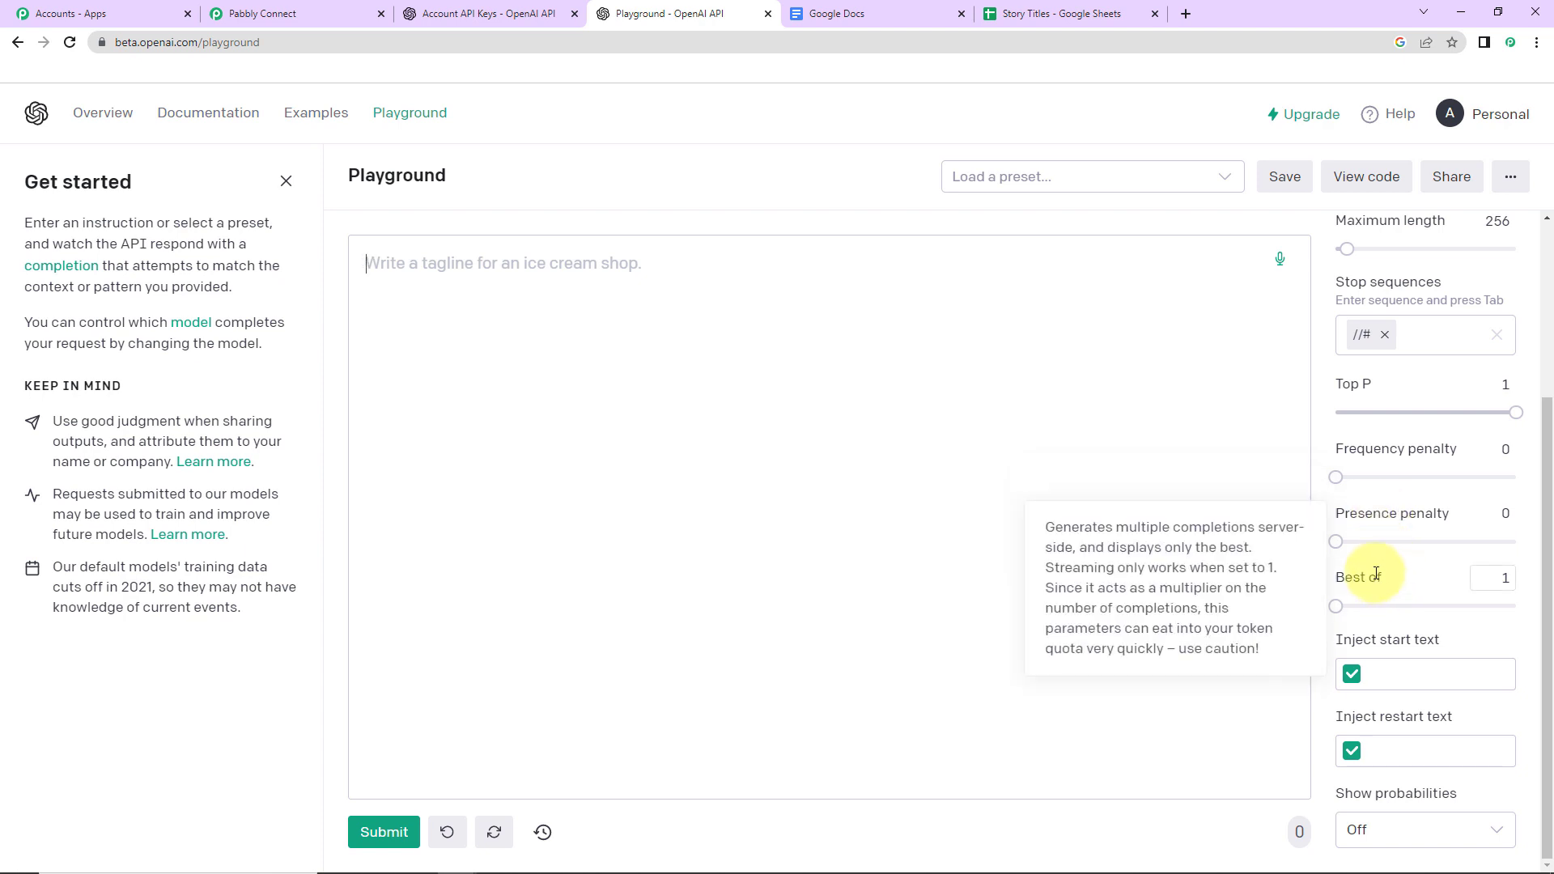
pyautogui.doubleClick(1506, 585)
pyautogui.write('3')
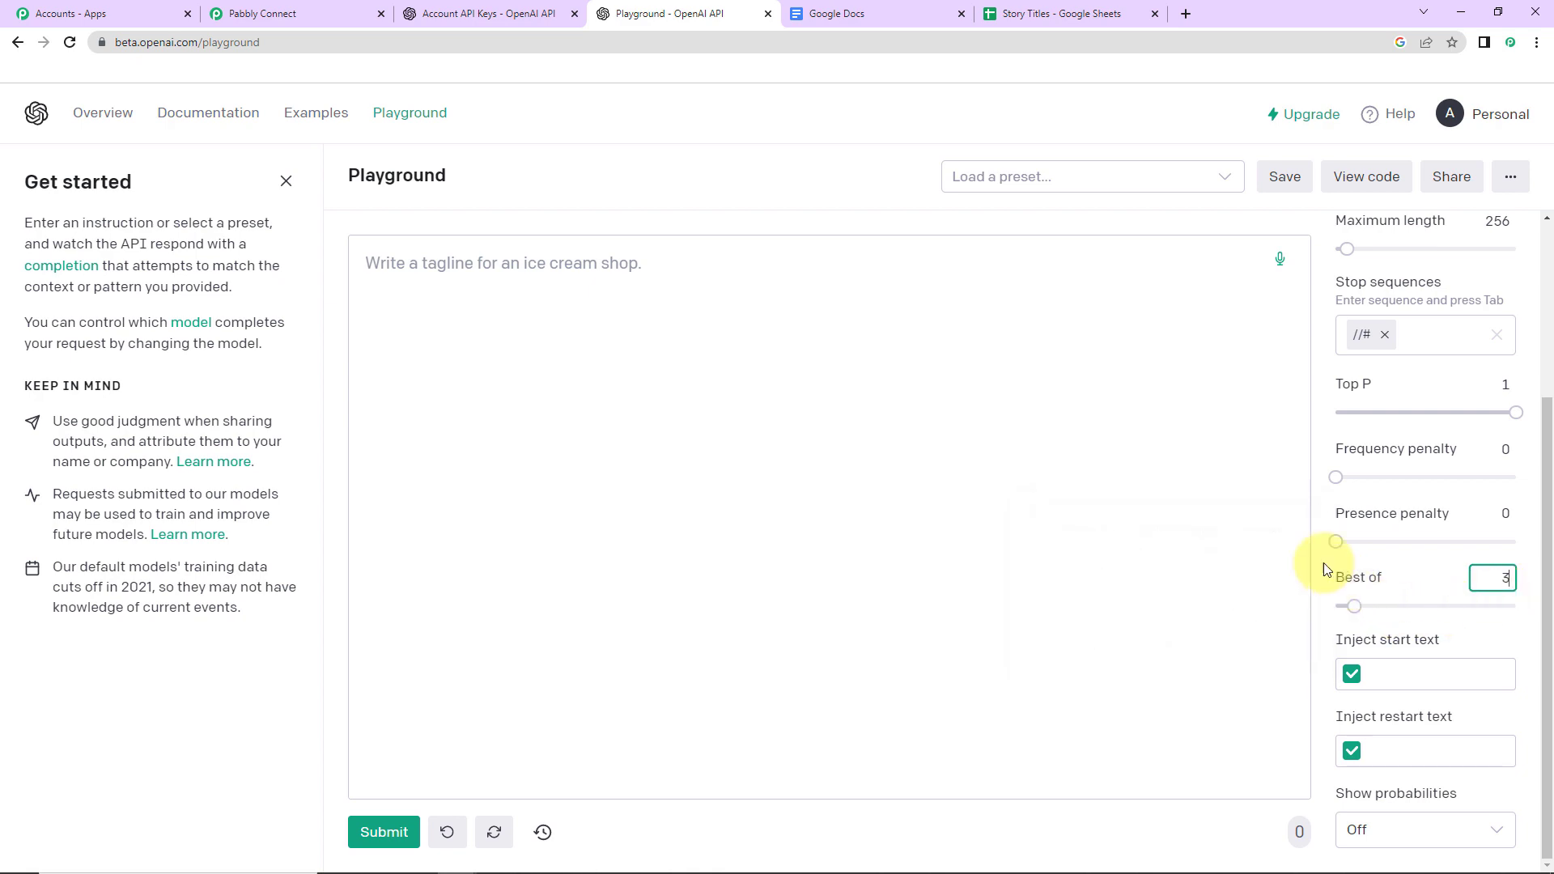
# Examine the code for the current Playground settings, especially its prompt parameter, and return to the empty prompt
pyautogui.click(1348, 182)
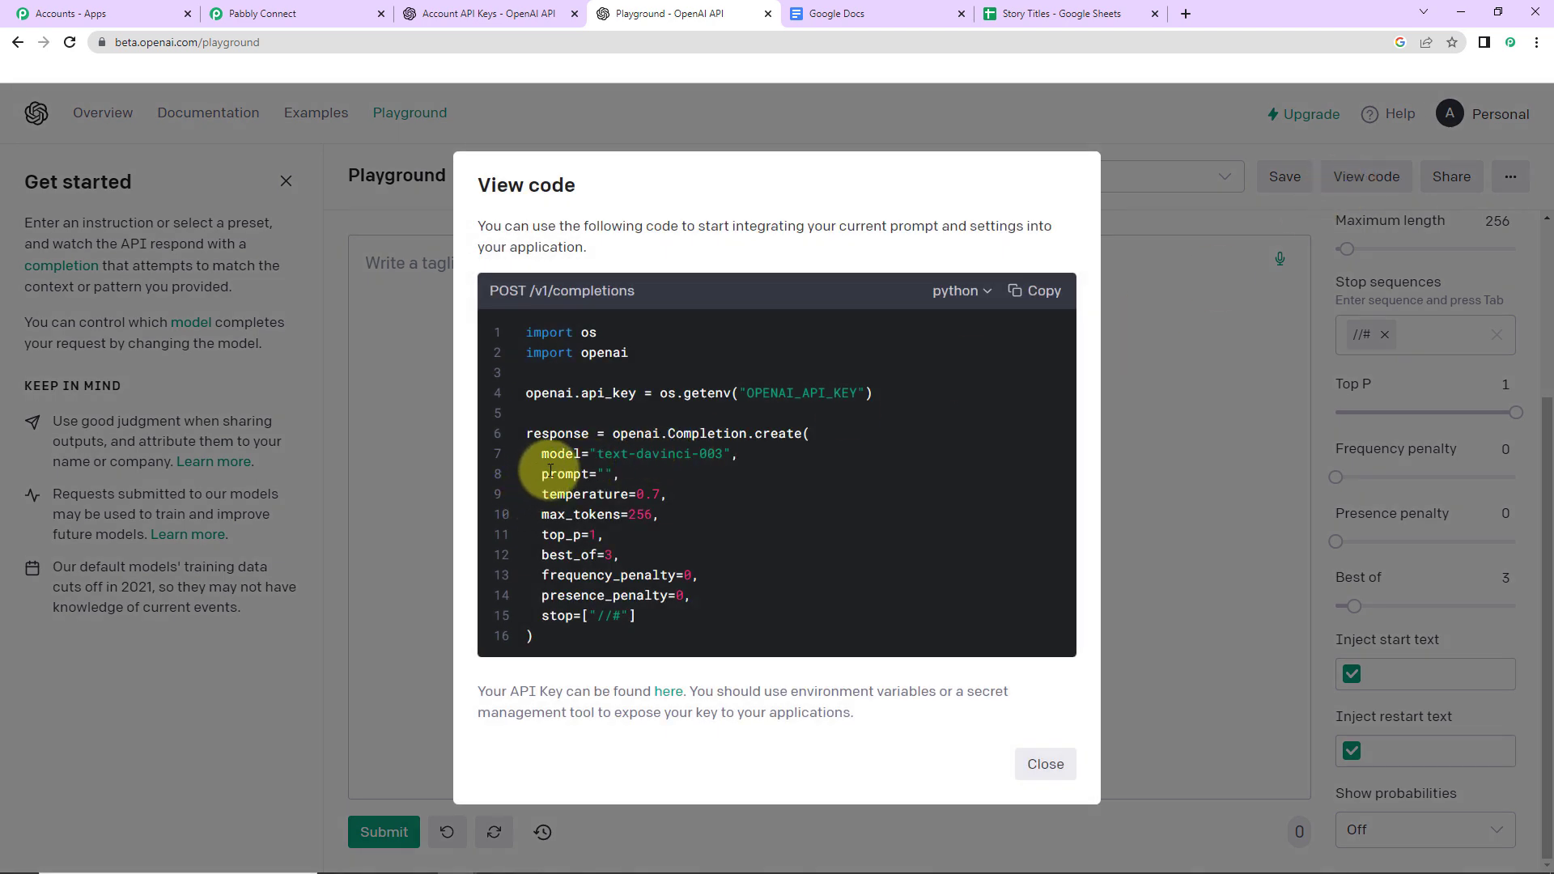
pyautogui.moveTo(534, 475); pyautogui.dragTo(648, 478)
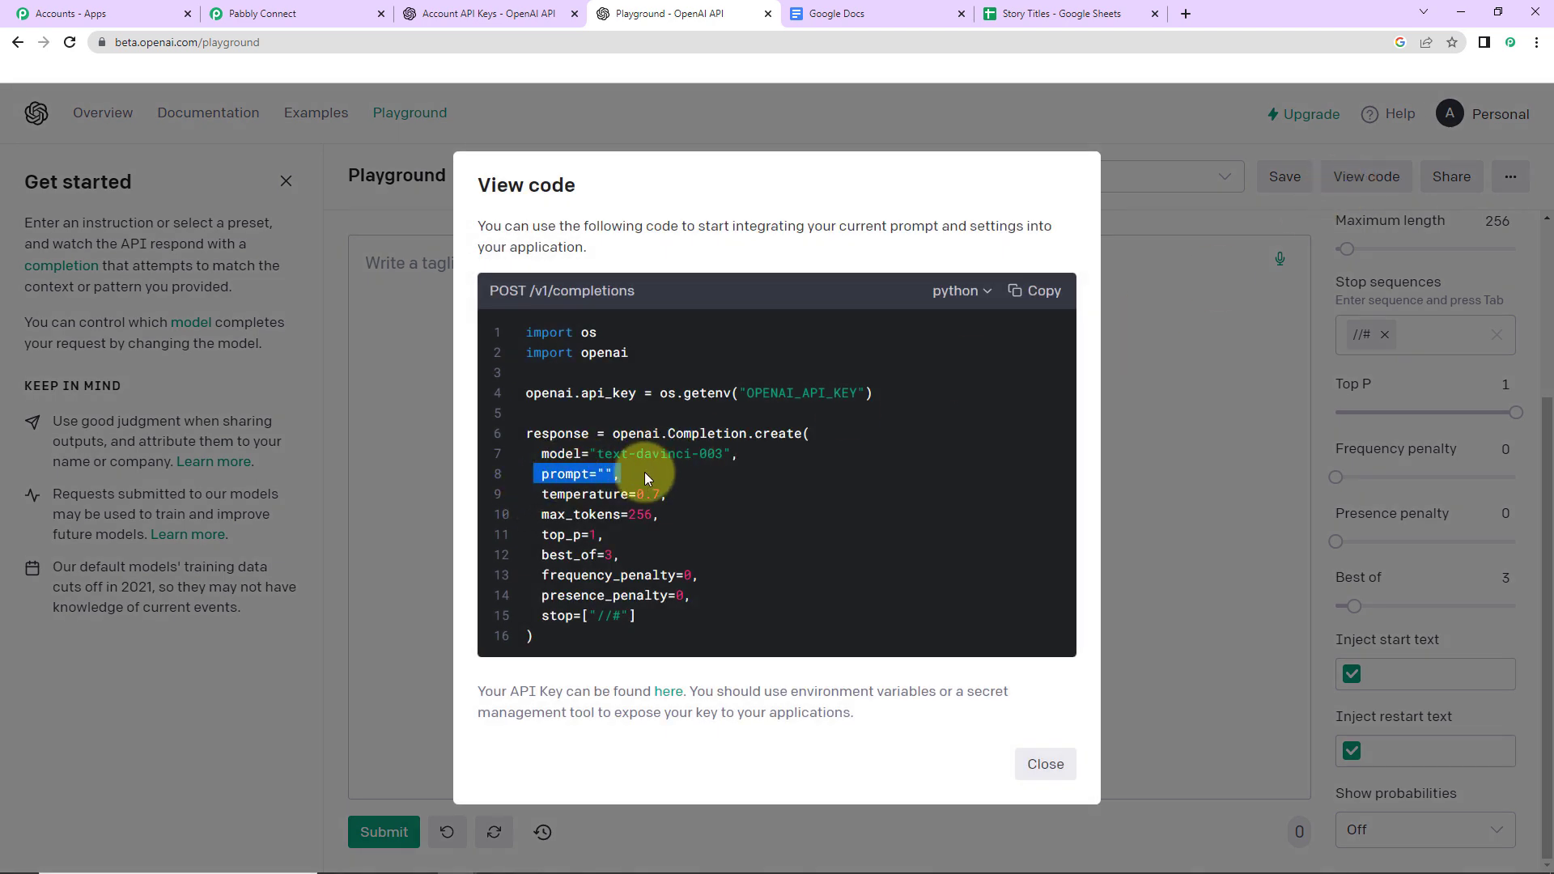
pyautogui.click(1140, 298)
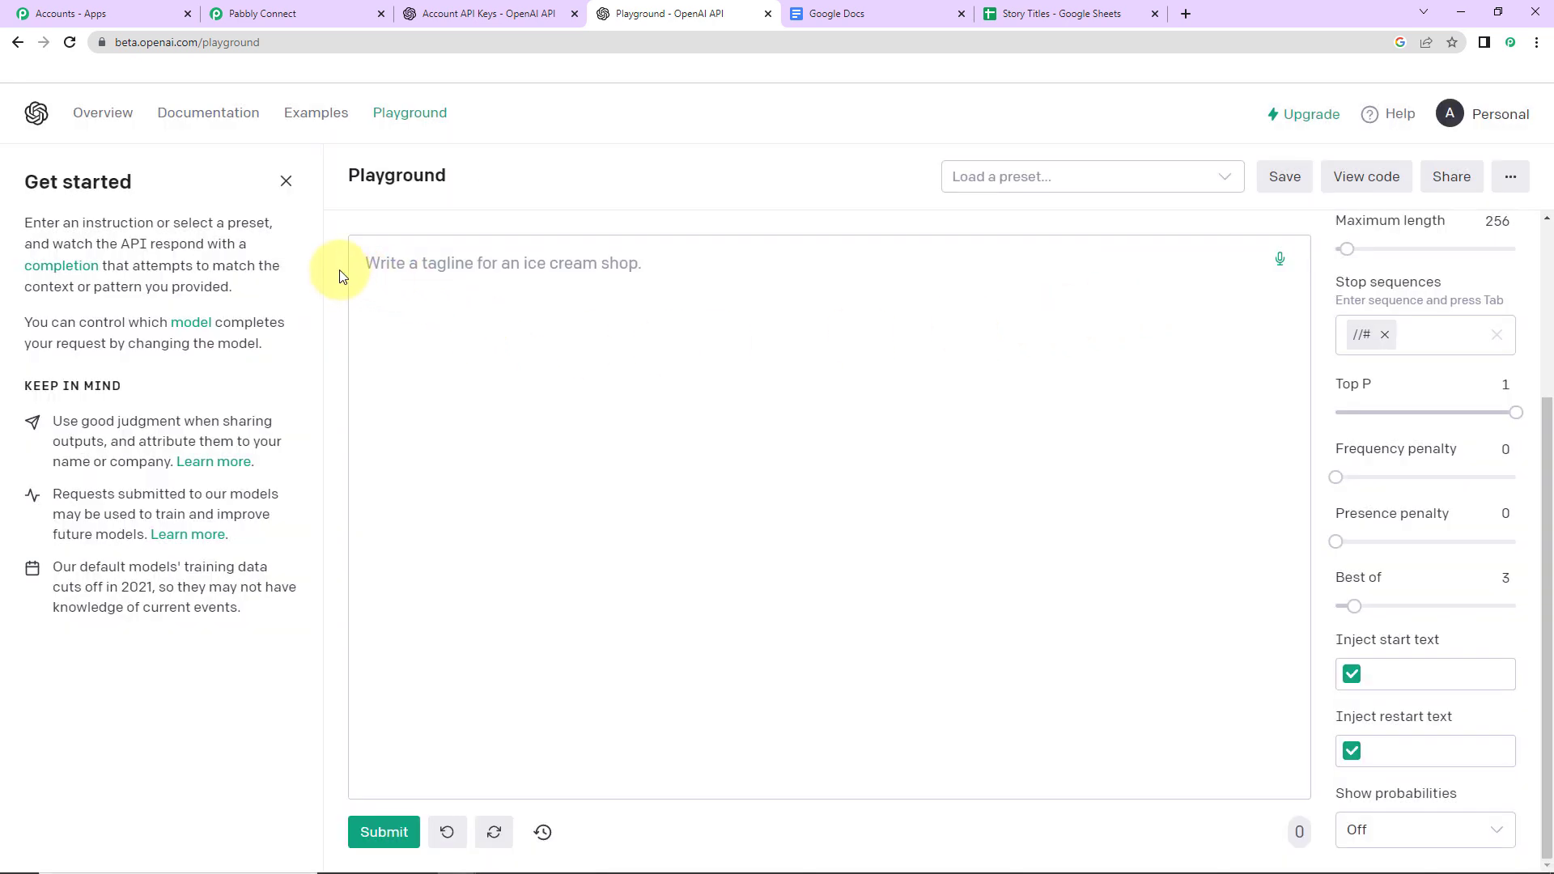
pyautogui.click(364, 266)
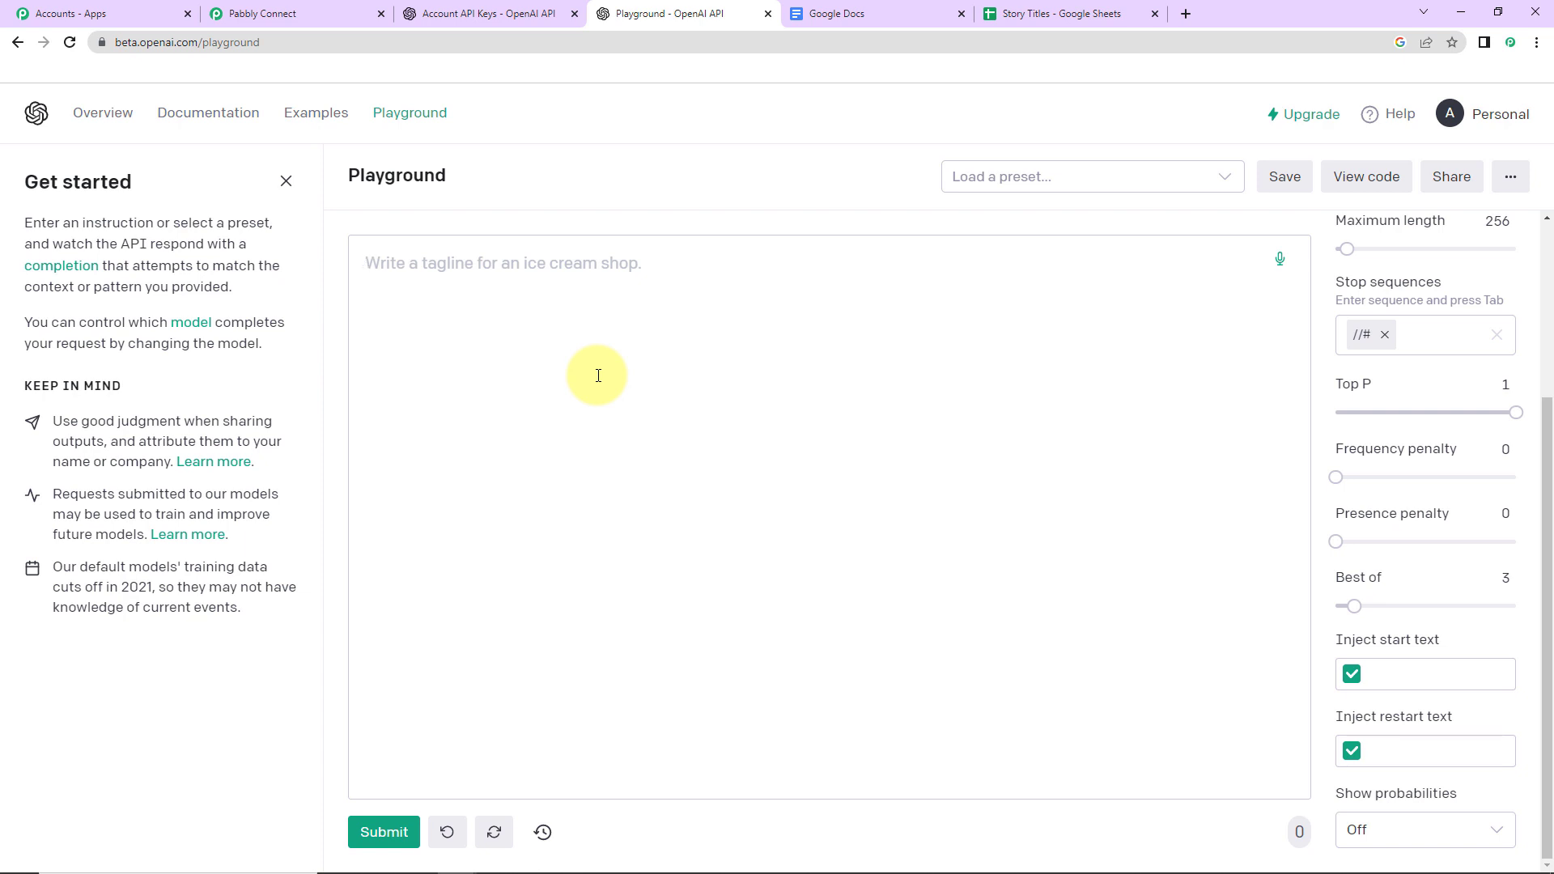
# Switch back to Pabbly Connect and set the AI model of the OpenAI action to text-davinci-003
pyautogui.click(339, 20)
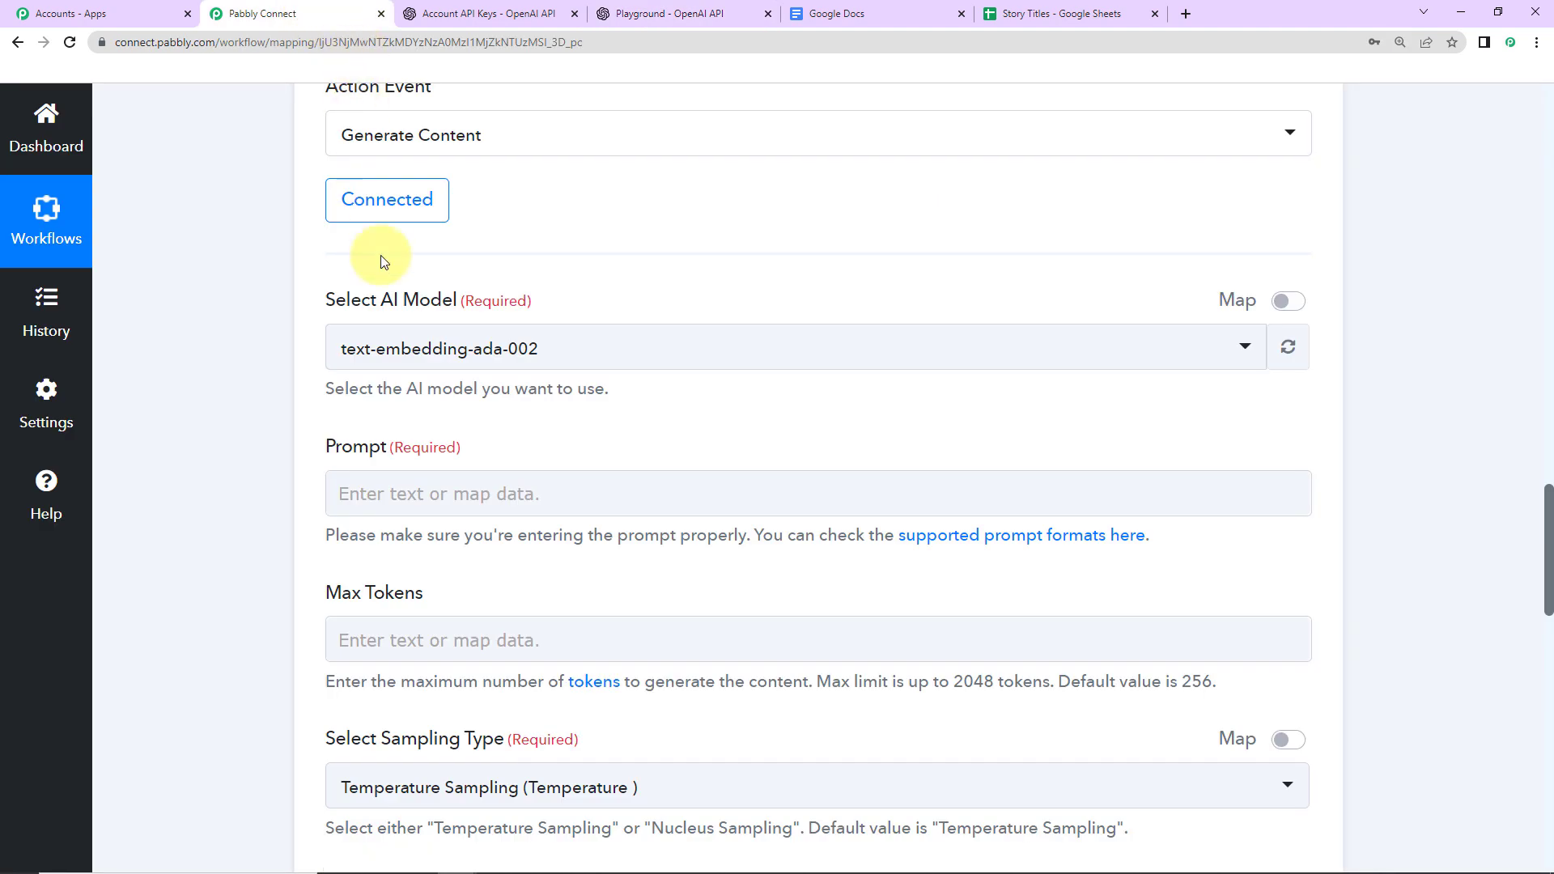
pyautogui.click(624, 349)
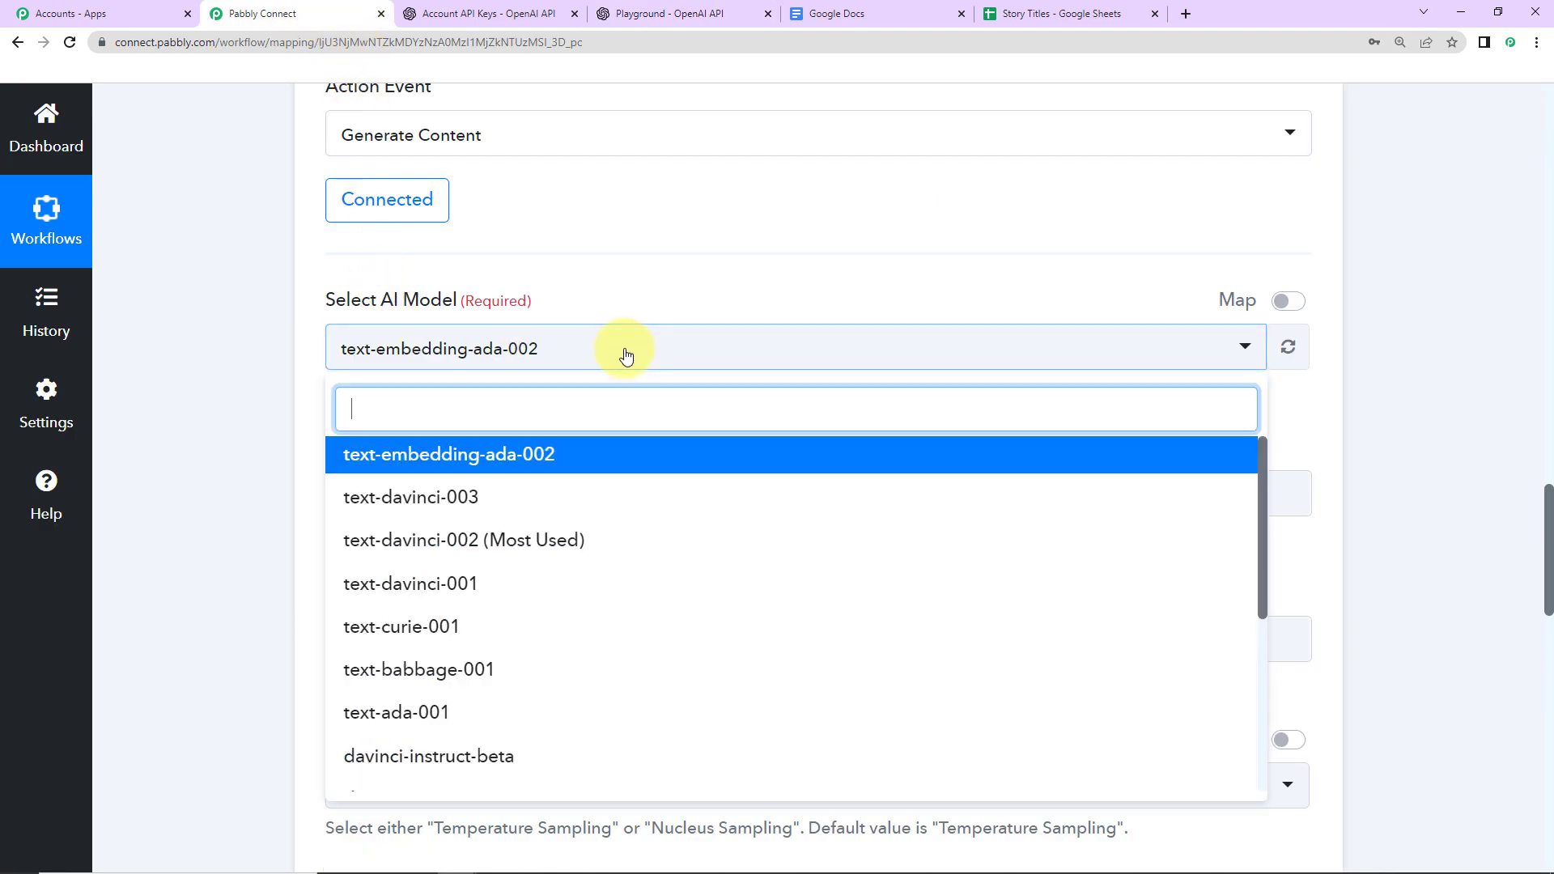
pyautogui.click(502, 496)
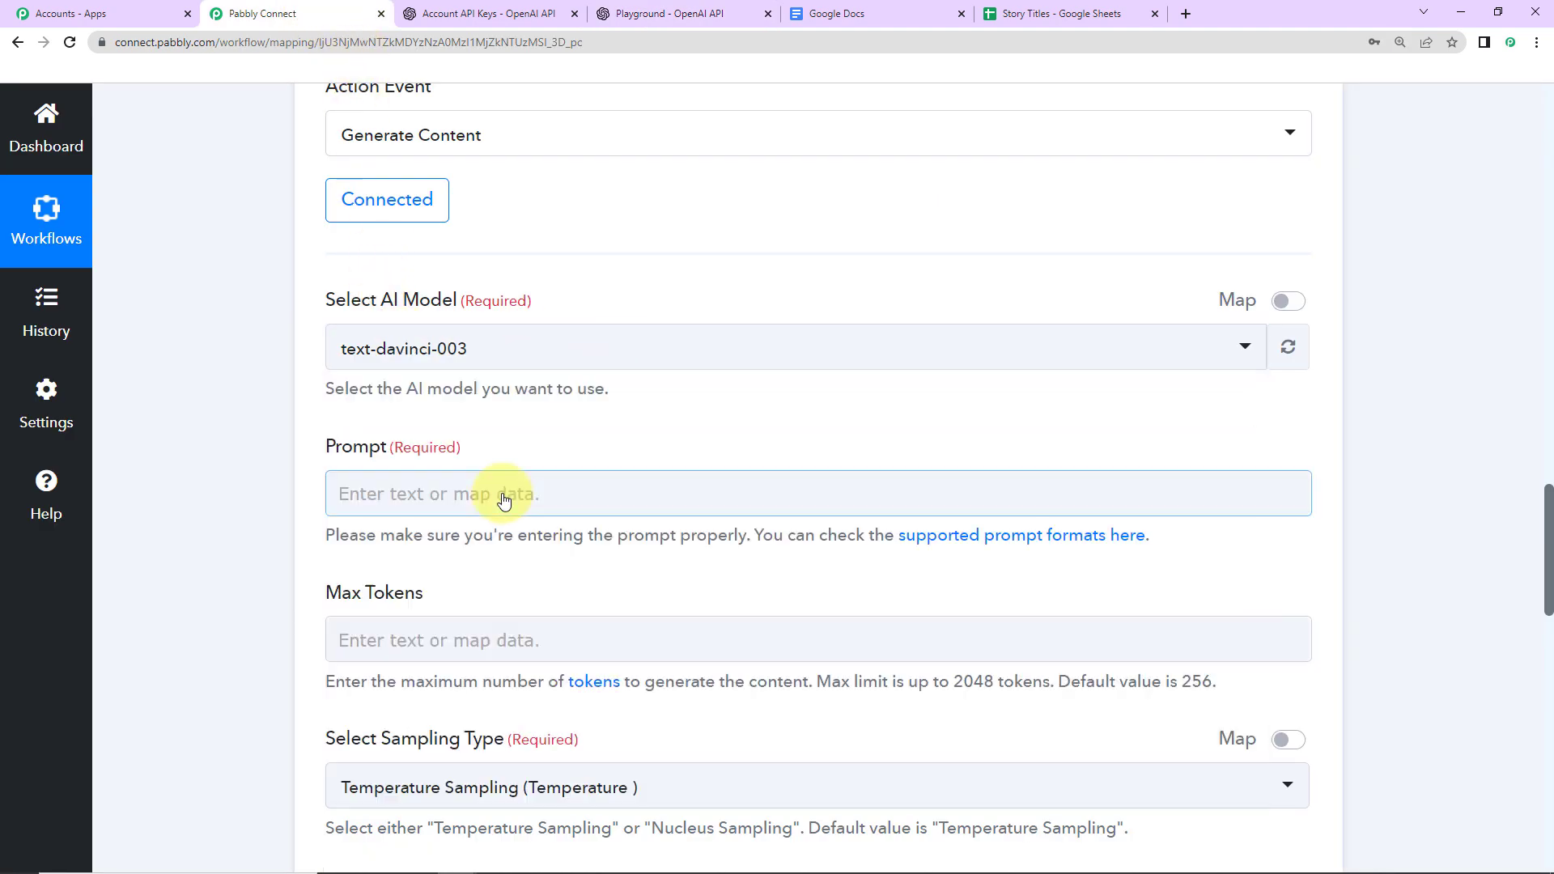
# Enter the prompt "Write a story on" followed by the Story Title mapped from the Google Sheets trigger
pyautogui.click(394, 489)
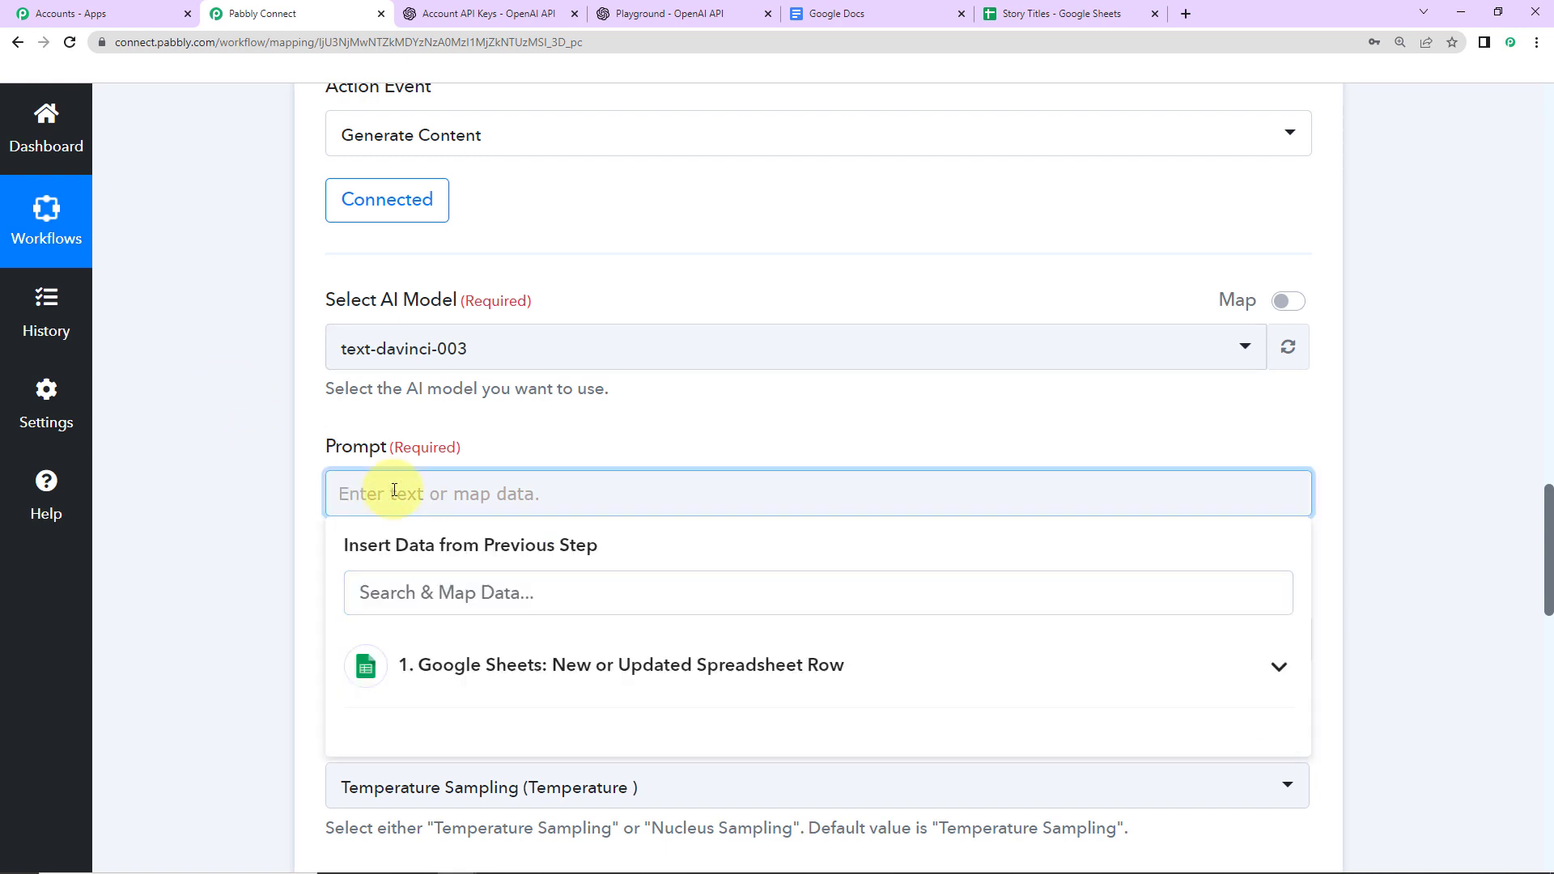
pyautogui.write('Write a story on')
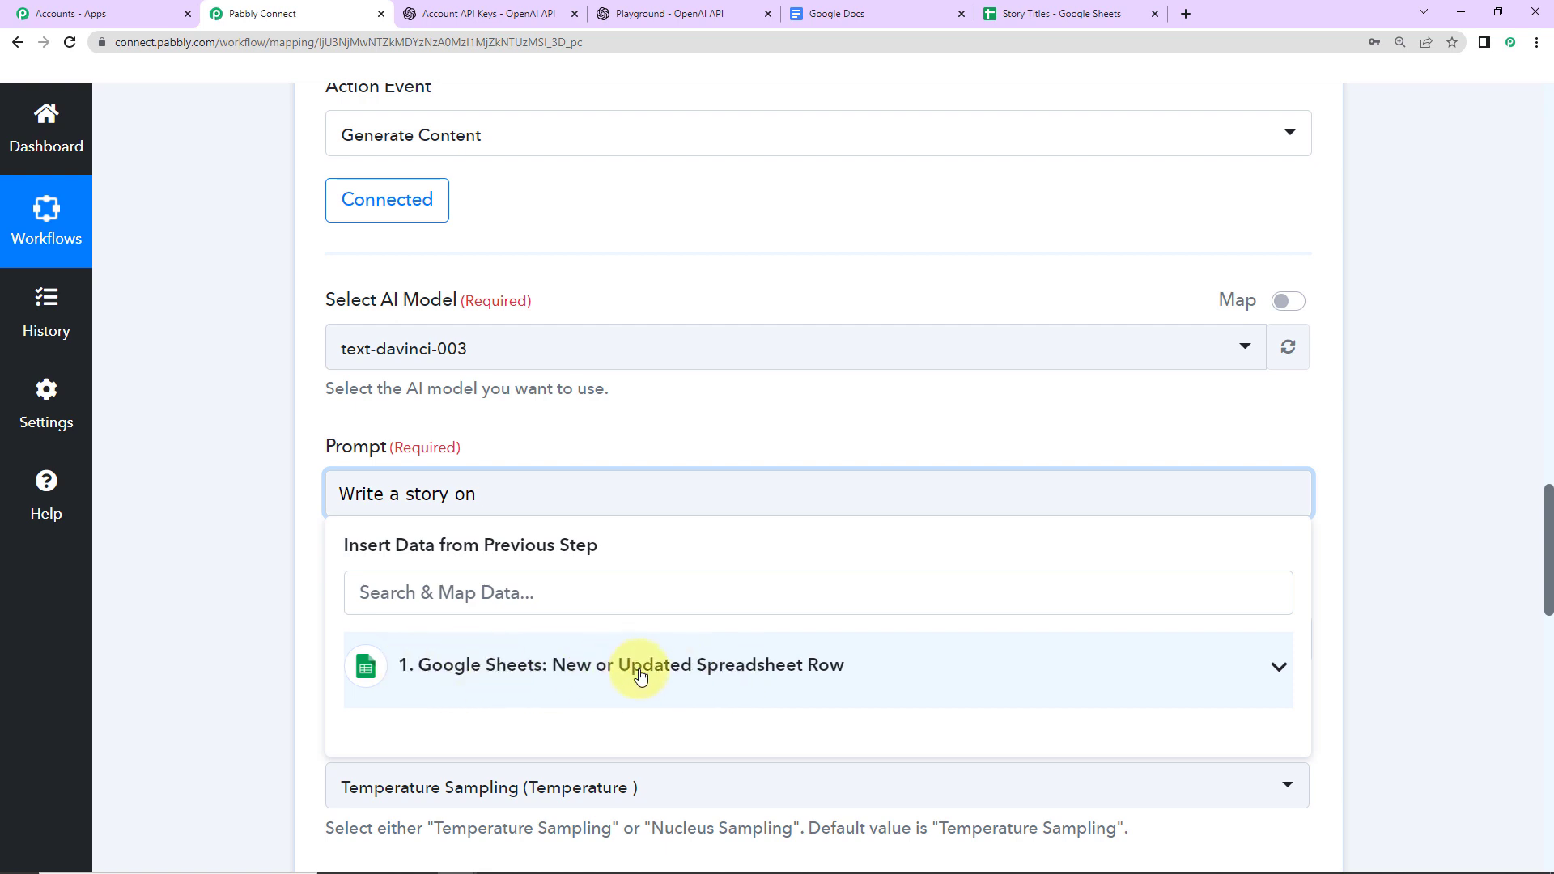
pyautogui.click(603, 667)
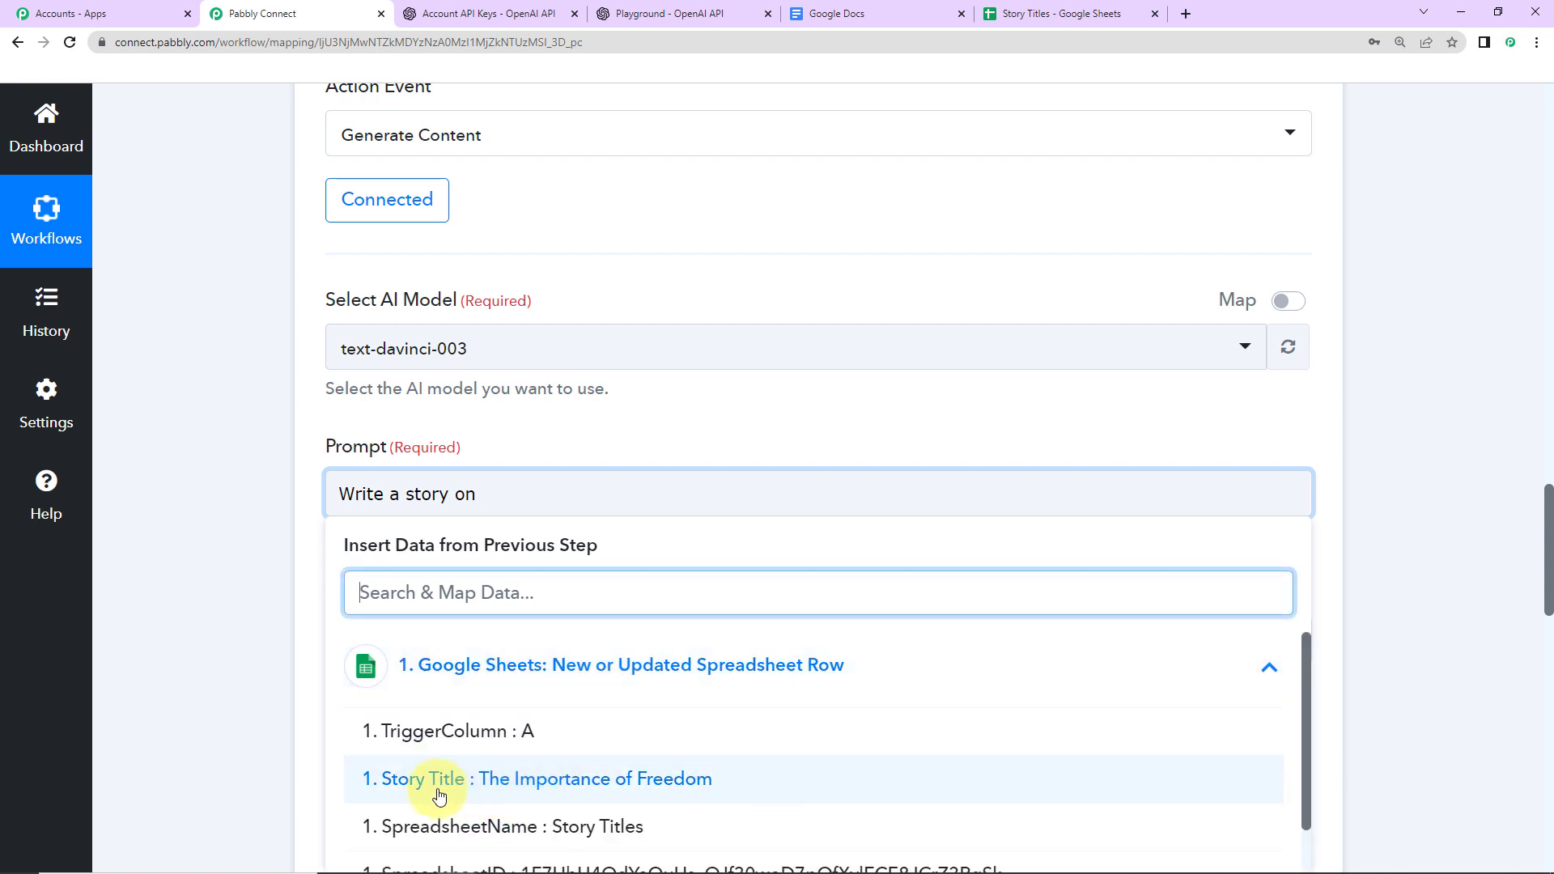
pyautogui.click(577, 789)
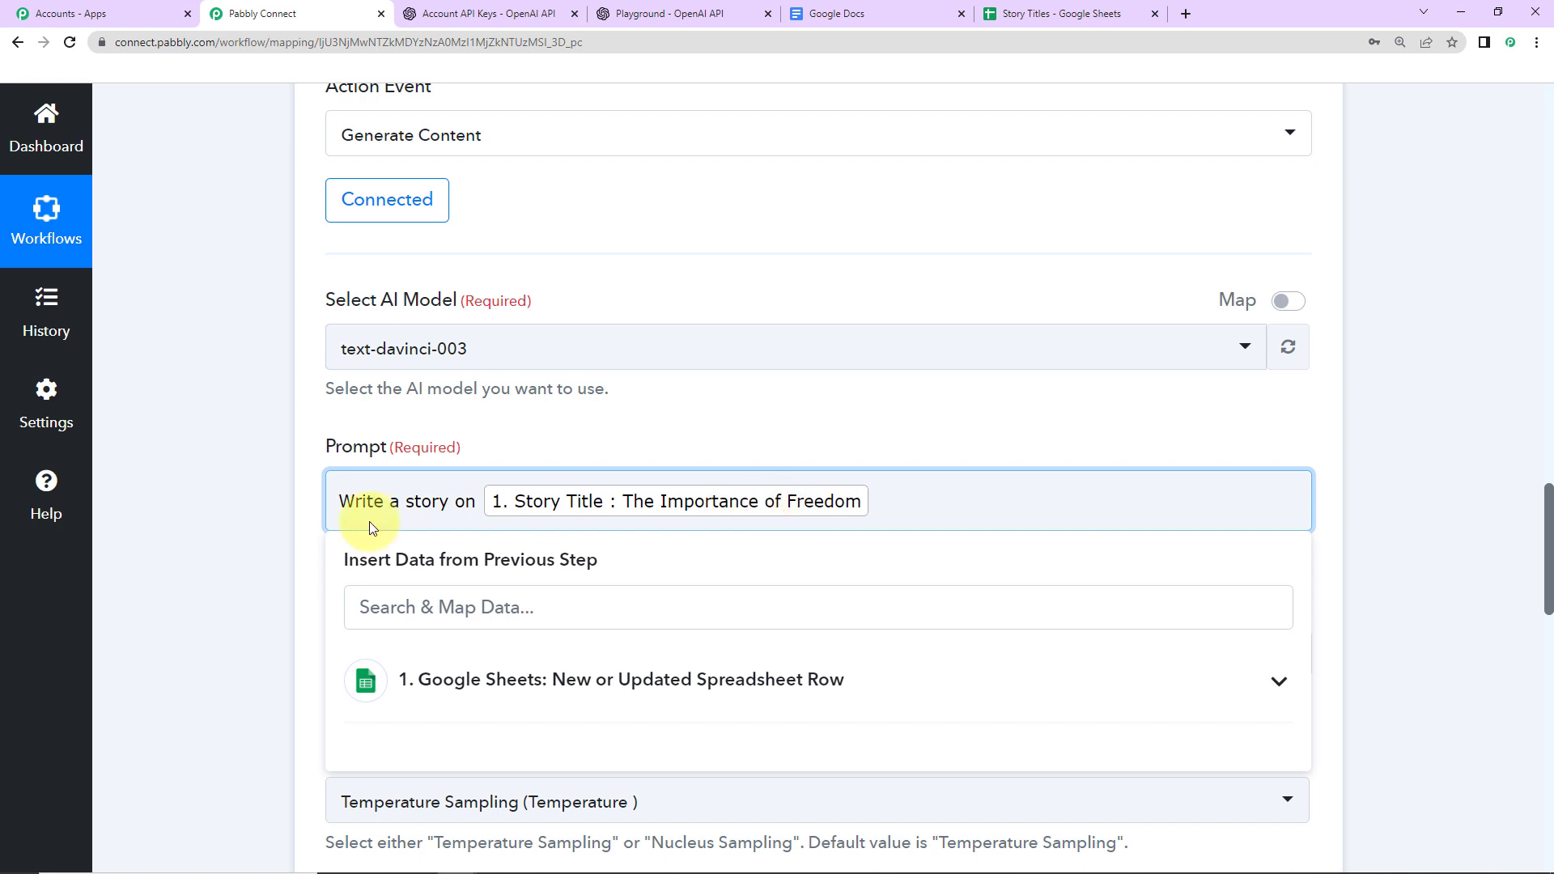
# Set Max Tokens to 300 and choose Temperature Sampling (Temperature) as the sampling type
pyautogui.click(148, 506)
pyautogui.scroll(-2, 148, 506)
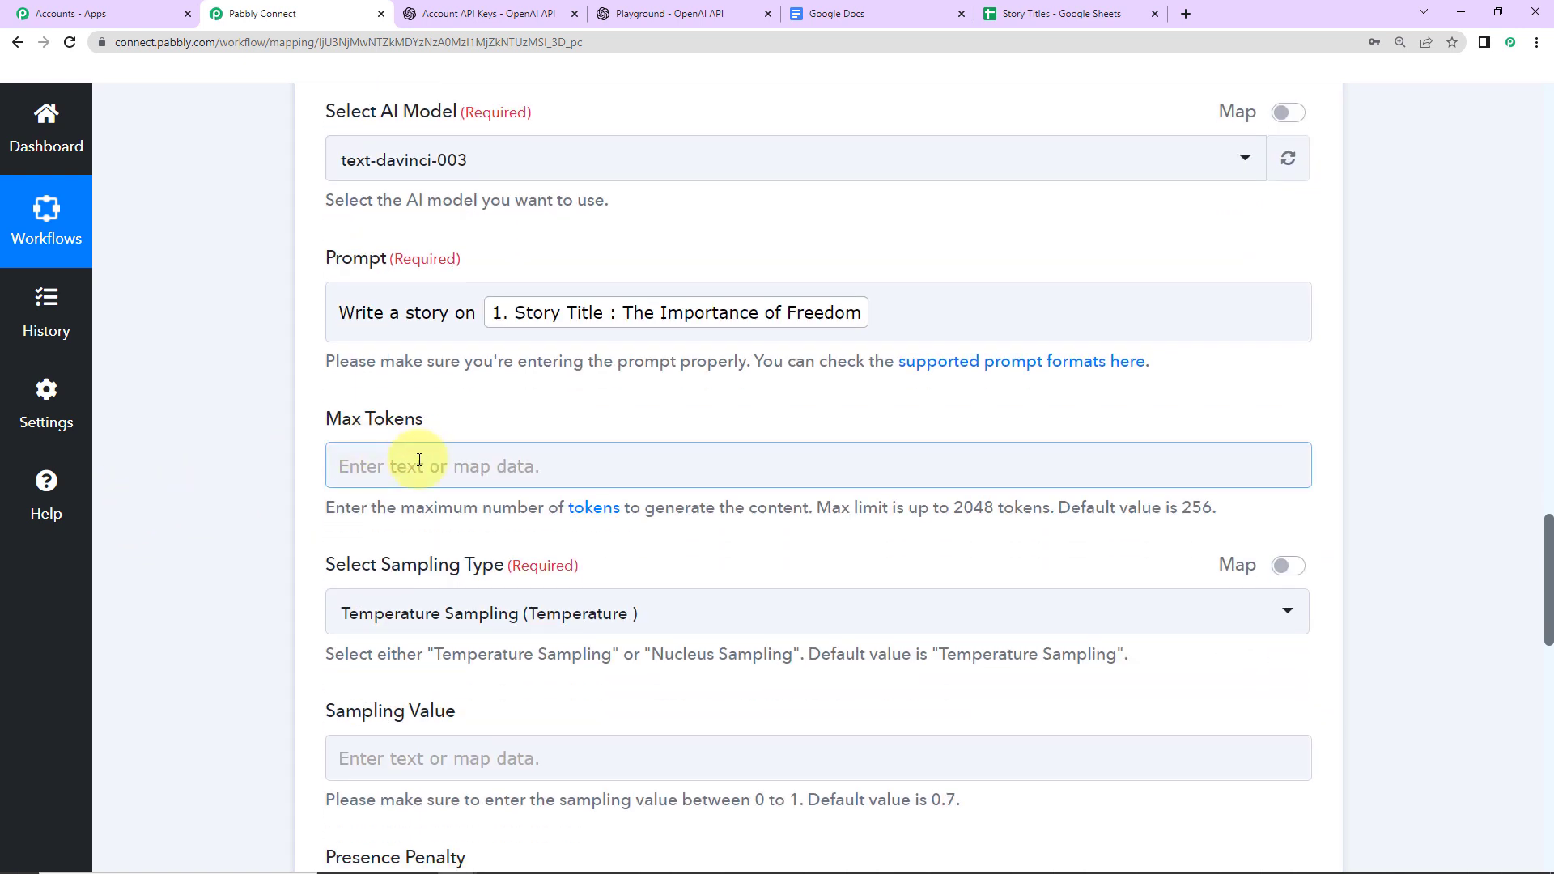
pyautogui.click(419, 461)
pyautogui.write('300')
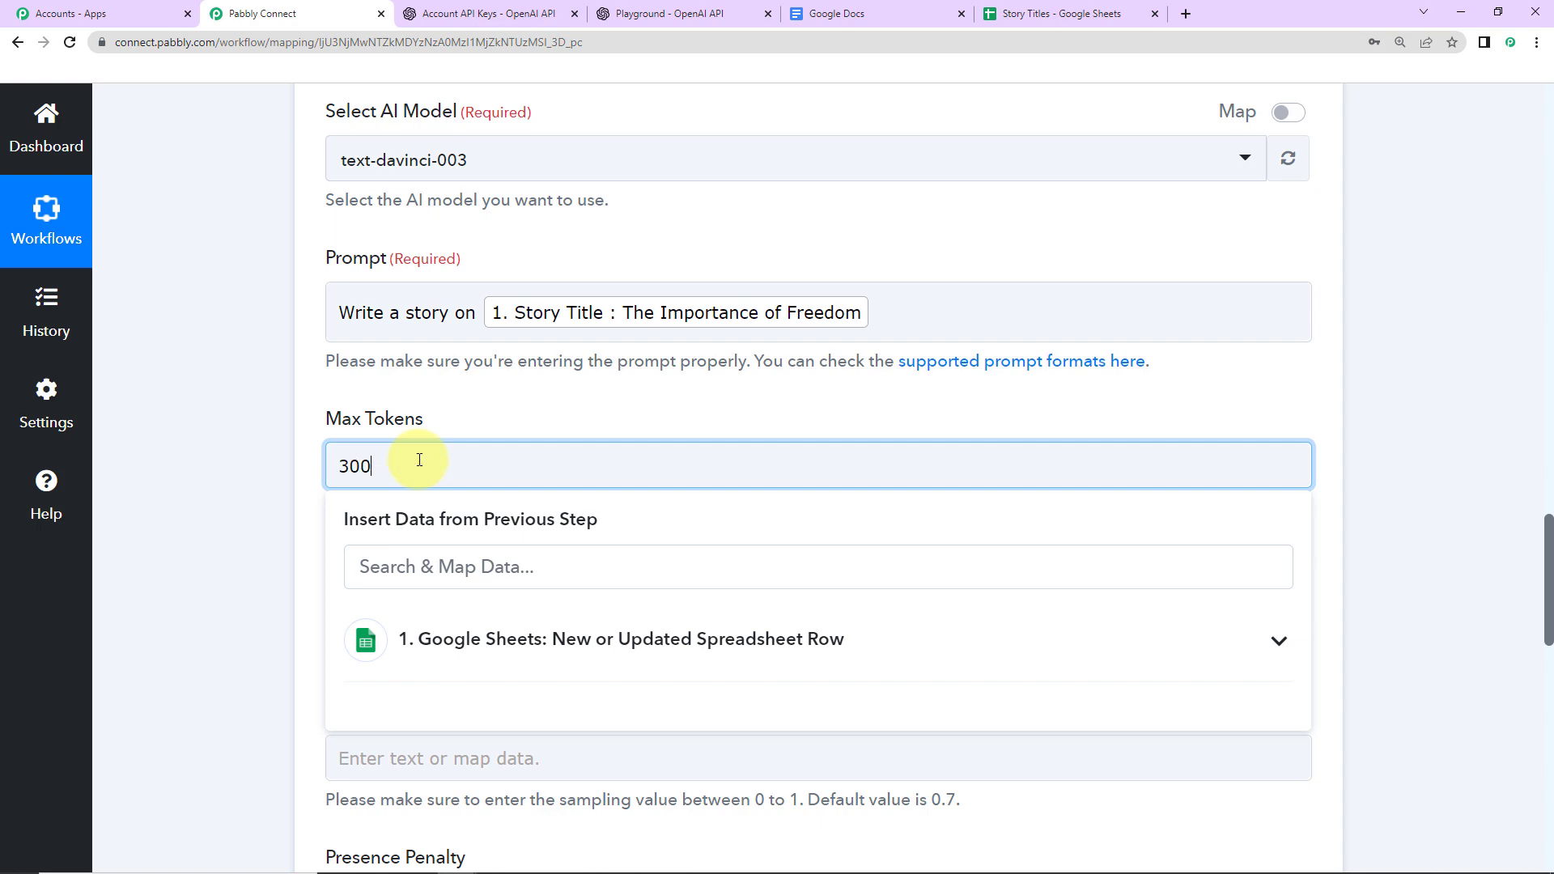
pyautogui.click(254, 469)
pyautogui.scroll(-2, 254, 469)
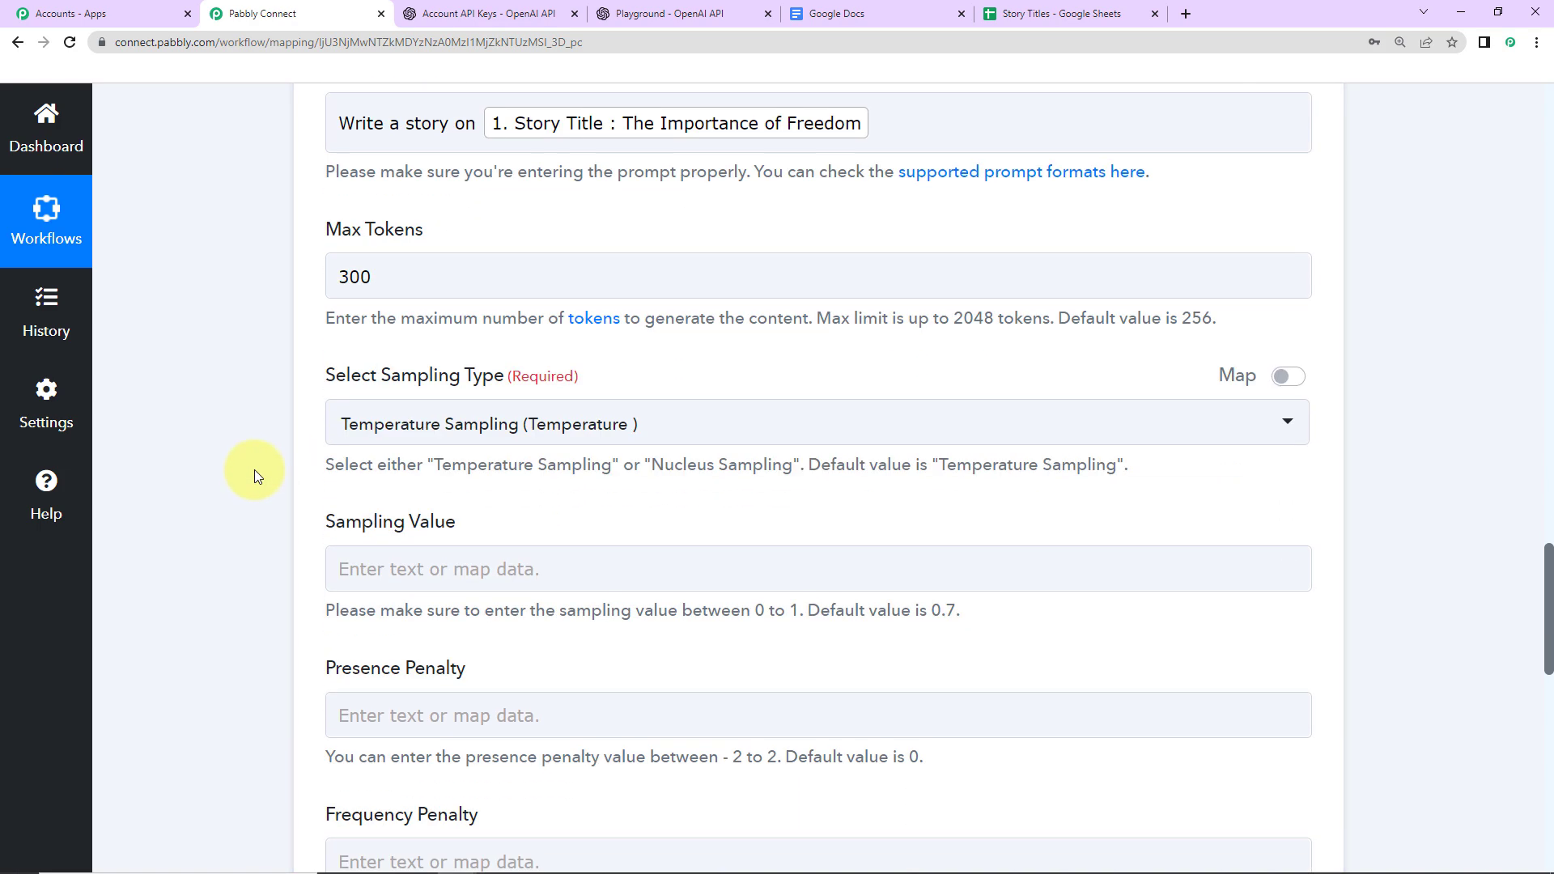
pyautogui.click(450, 422)
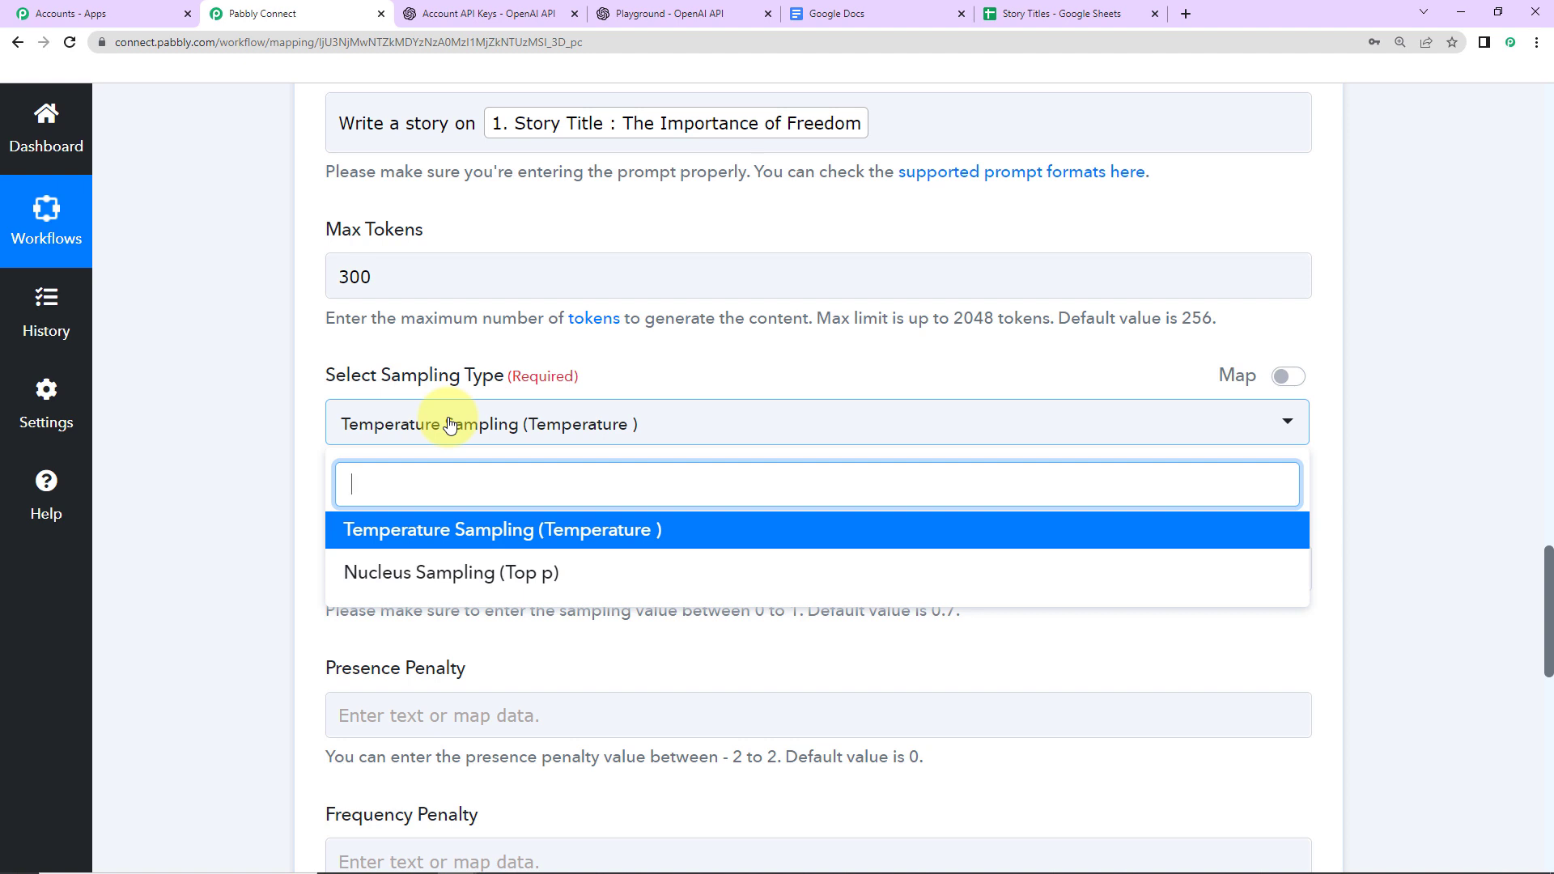
pyautogui.click(389, 536)
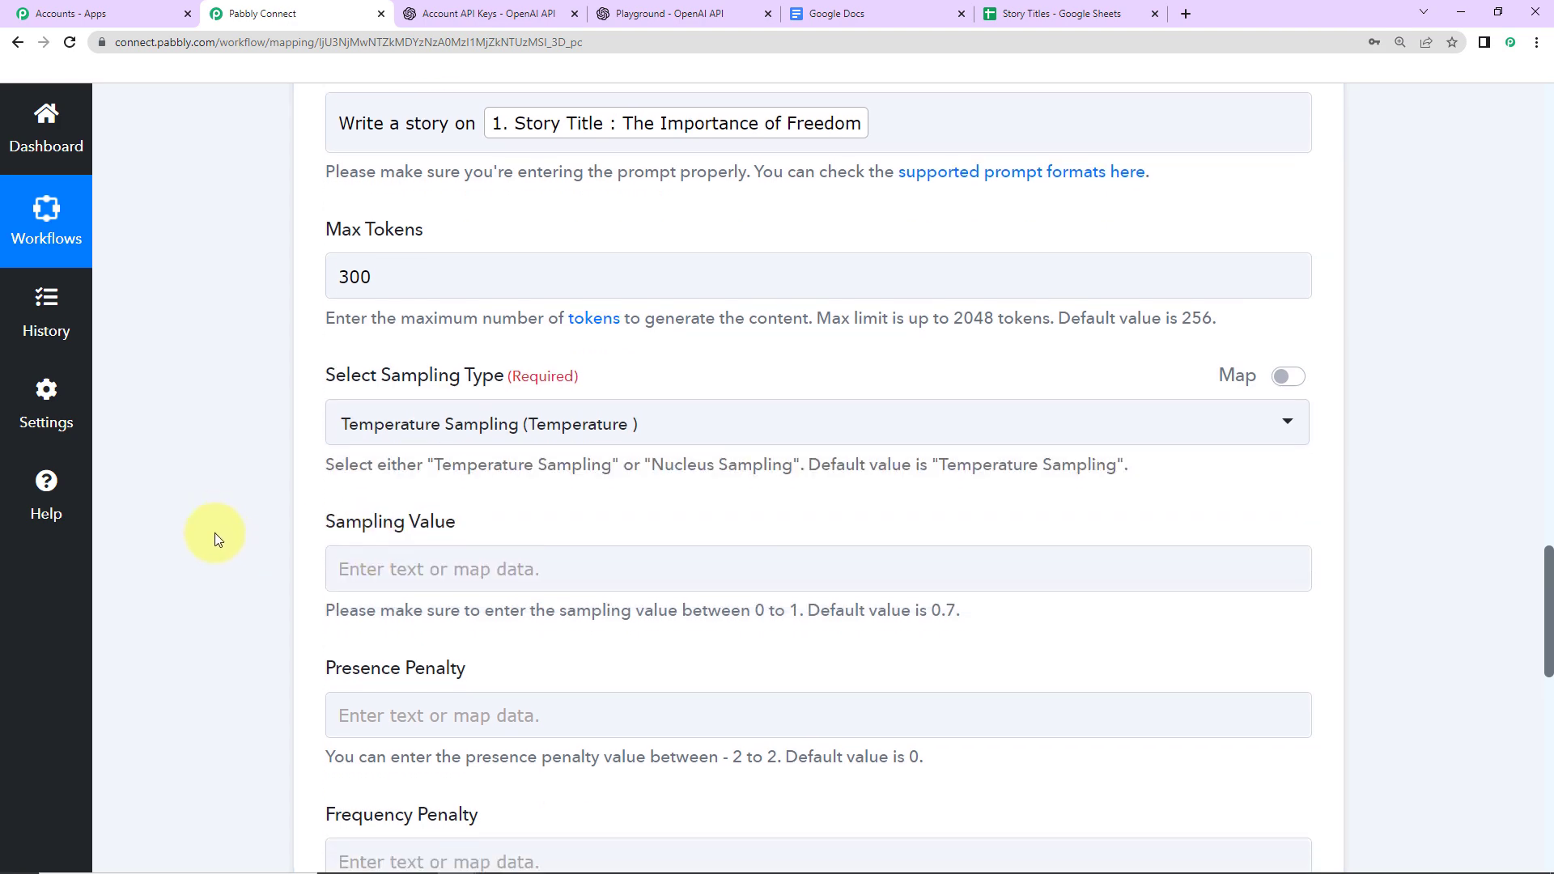
# Enter //# as the stop sequence and set Best Of to 3, leaving the sampling value and both penalties blank
pyautogui.scroll(-5, 354, 534)
pyautogui.click(430, 196)
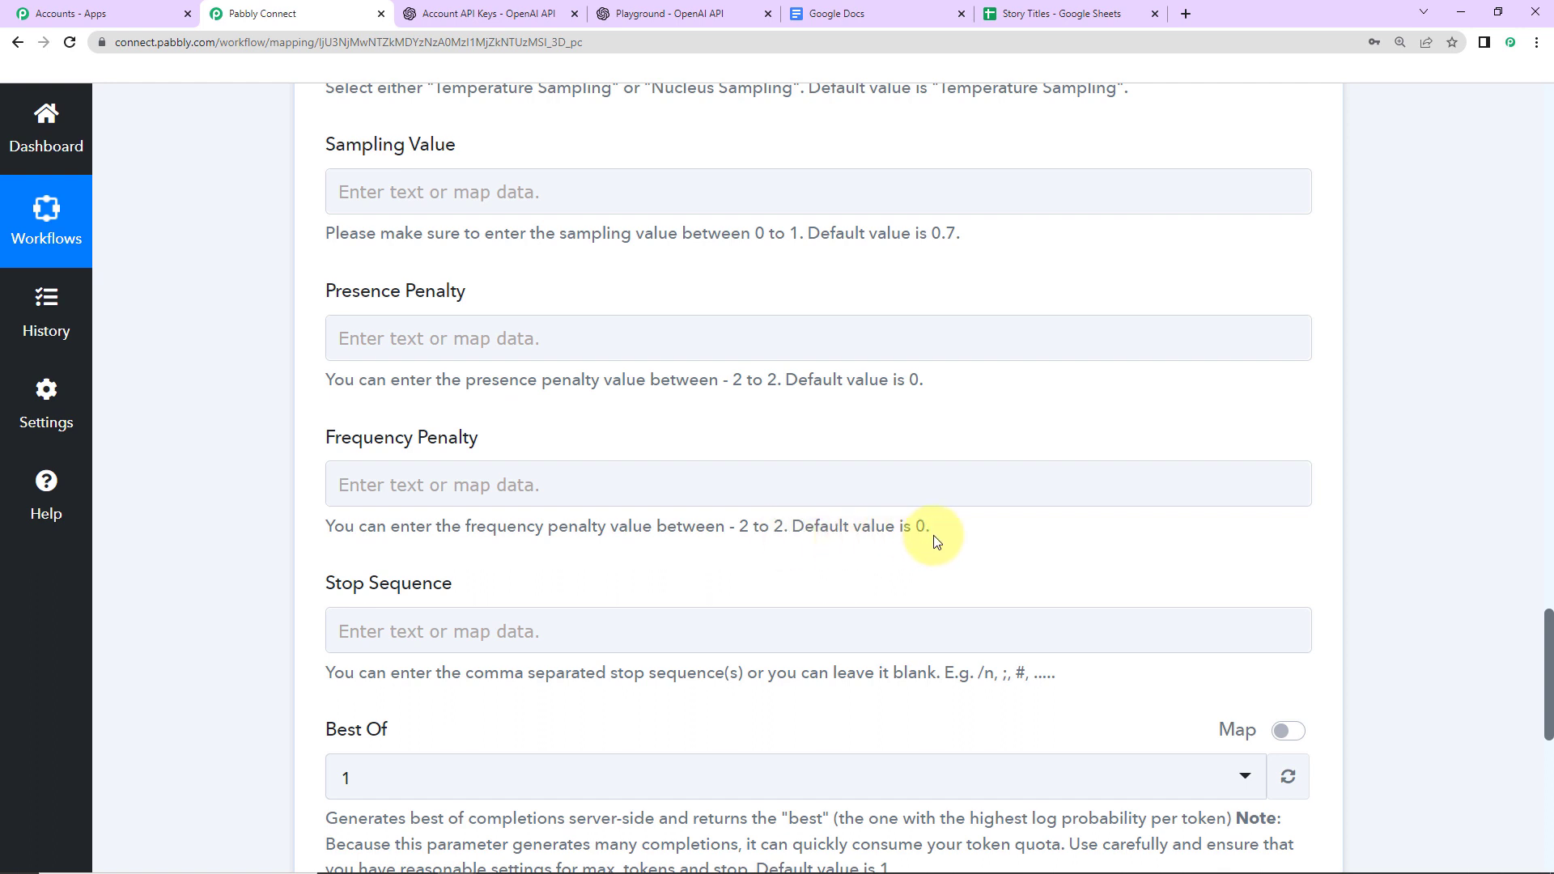
pyautogui.click(417, 623)
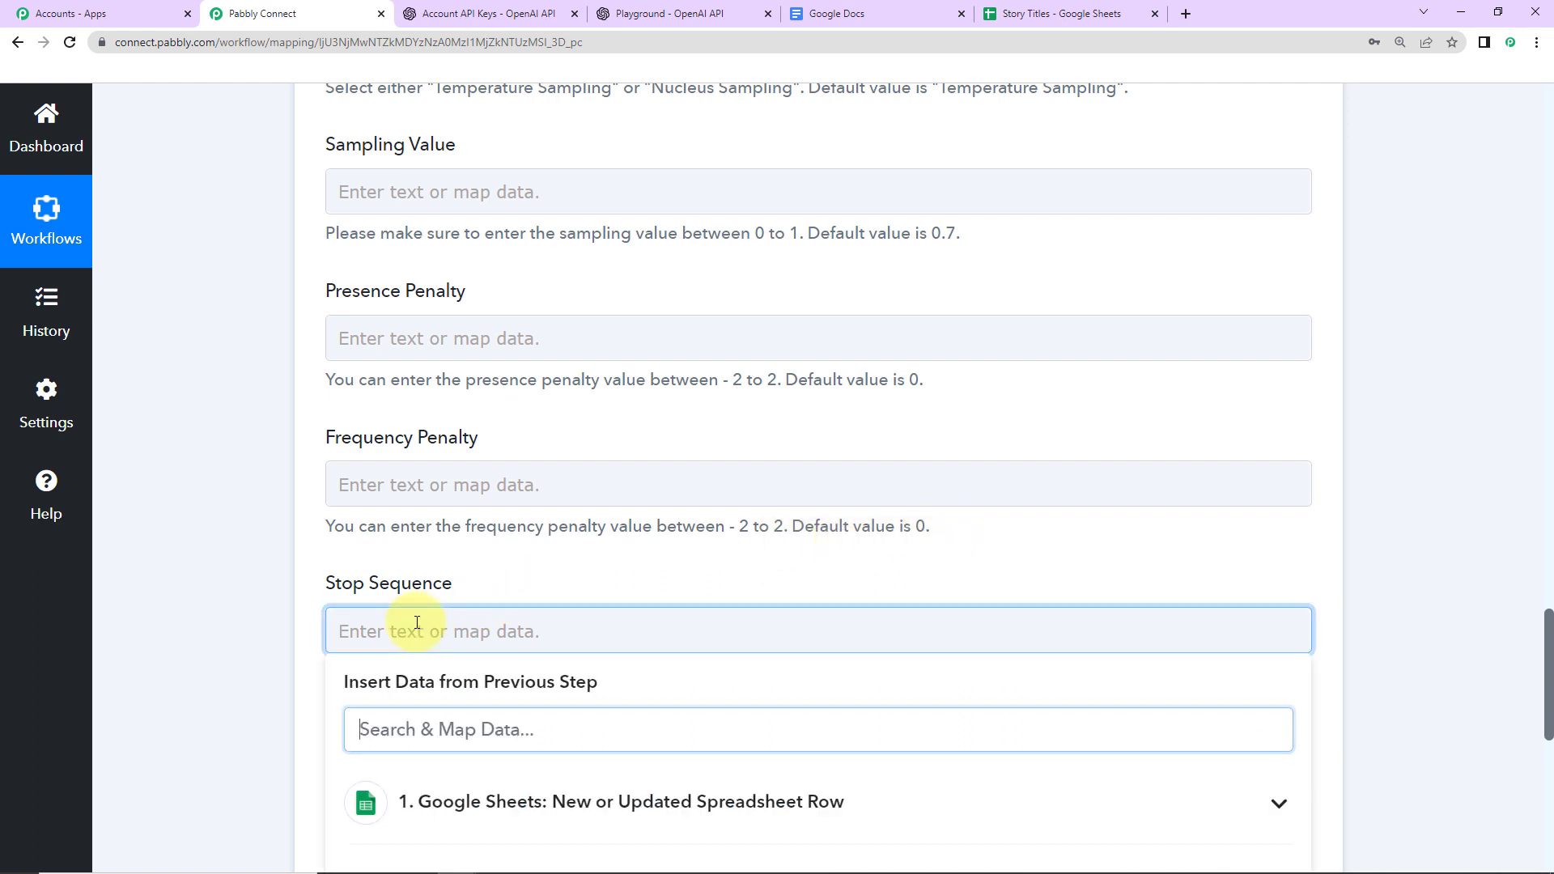
pyautogui.write('//#')
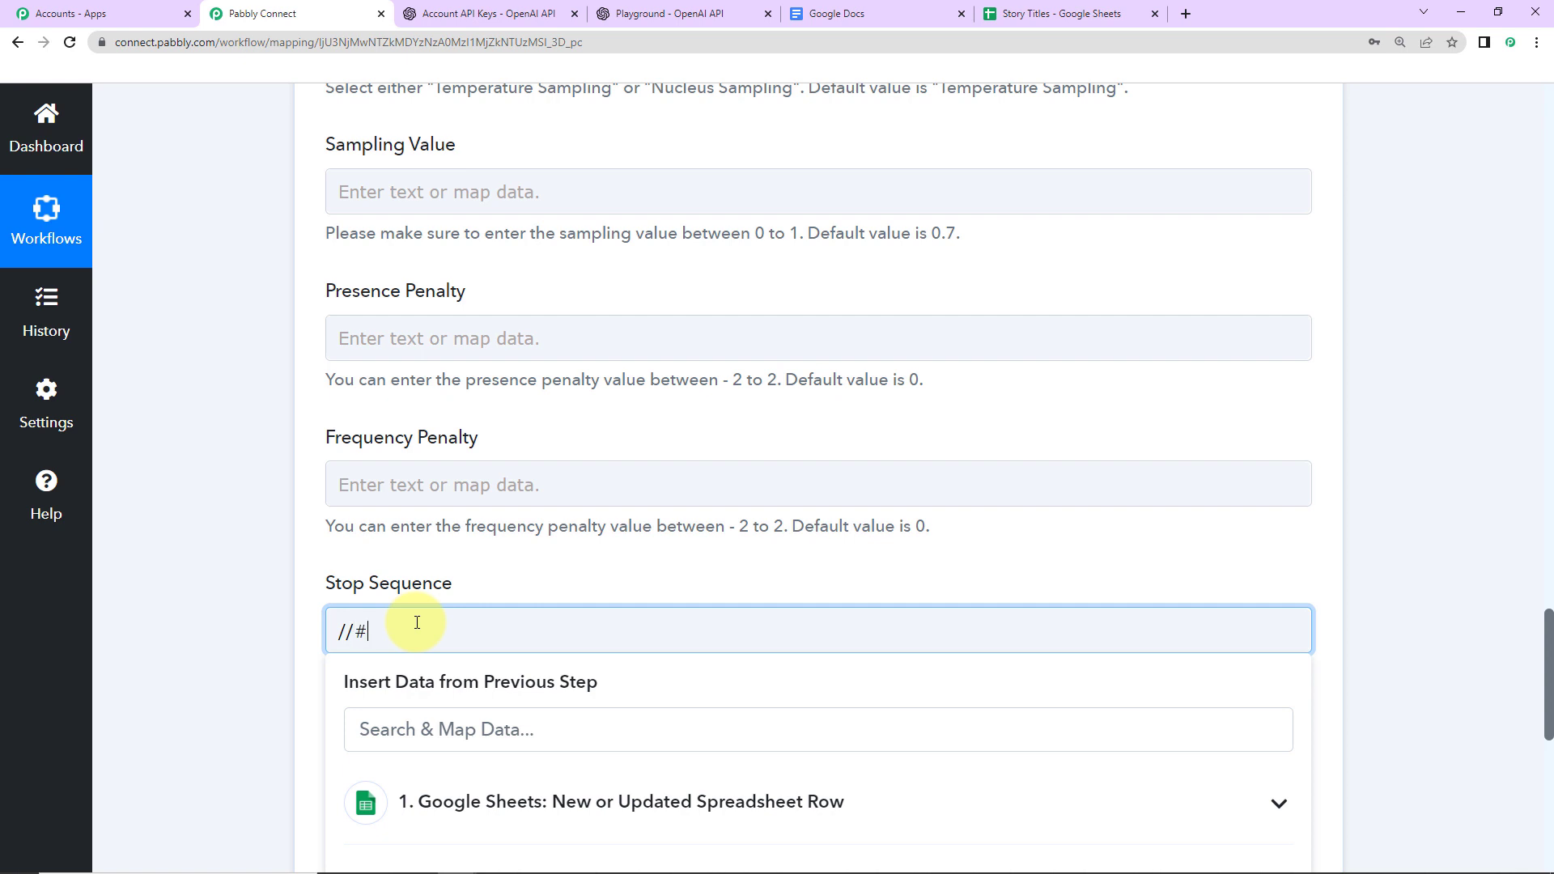
pyautogui.click(288, 621)
pyautogui.scroll(-3, 288, 622)
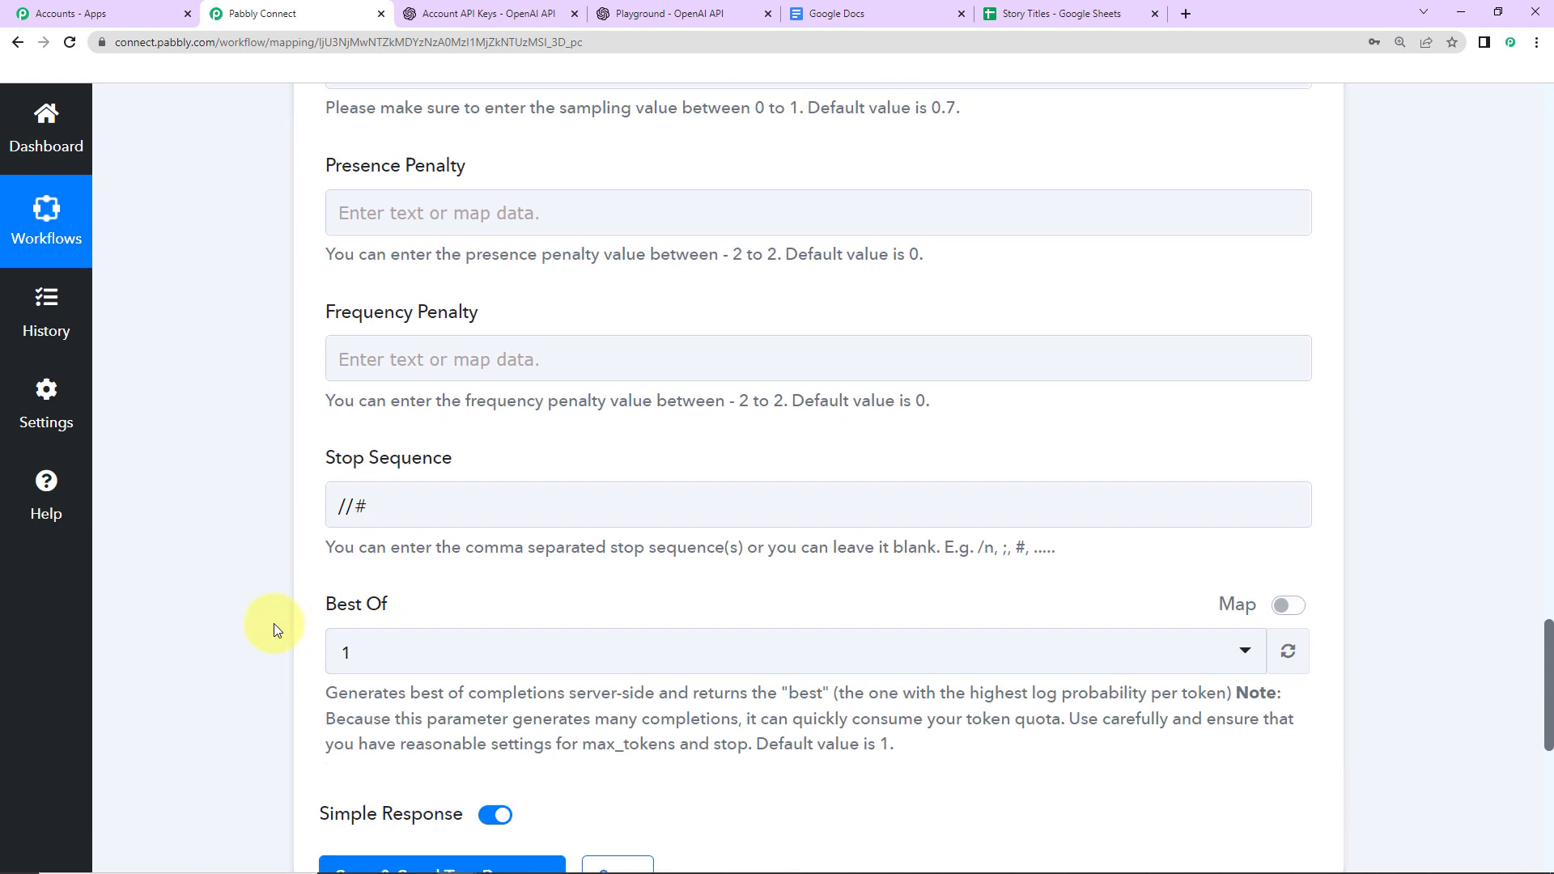
pyautogui.click(375, 590)
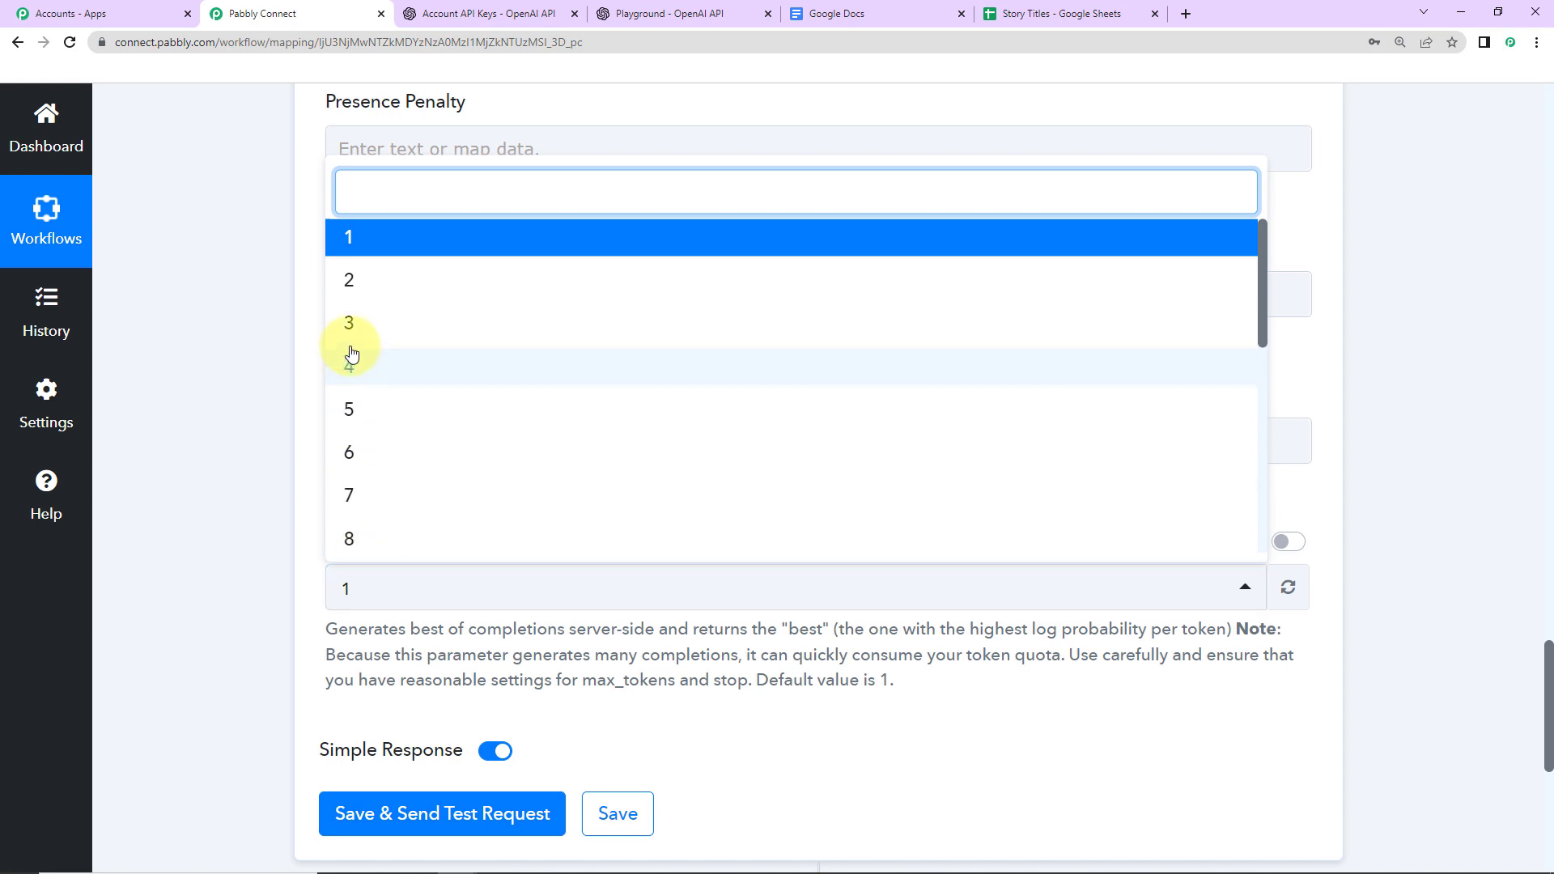
pyautogui.click(344, 324)
# Save the OpenAI action with a test request and read the generated story in the Choices 0 Text response value
pyautogui.click(372, 816)
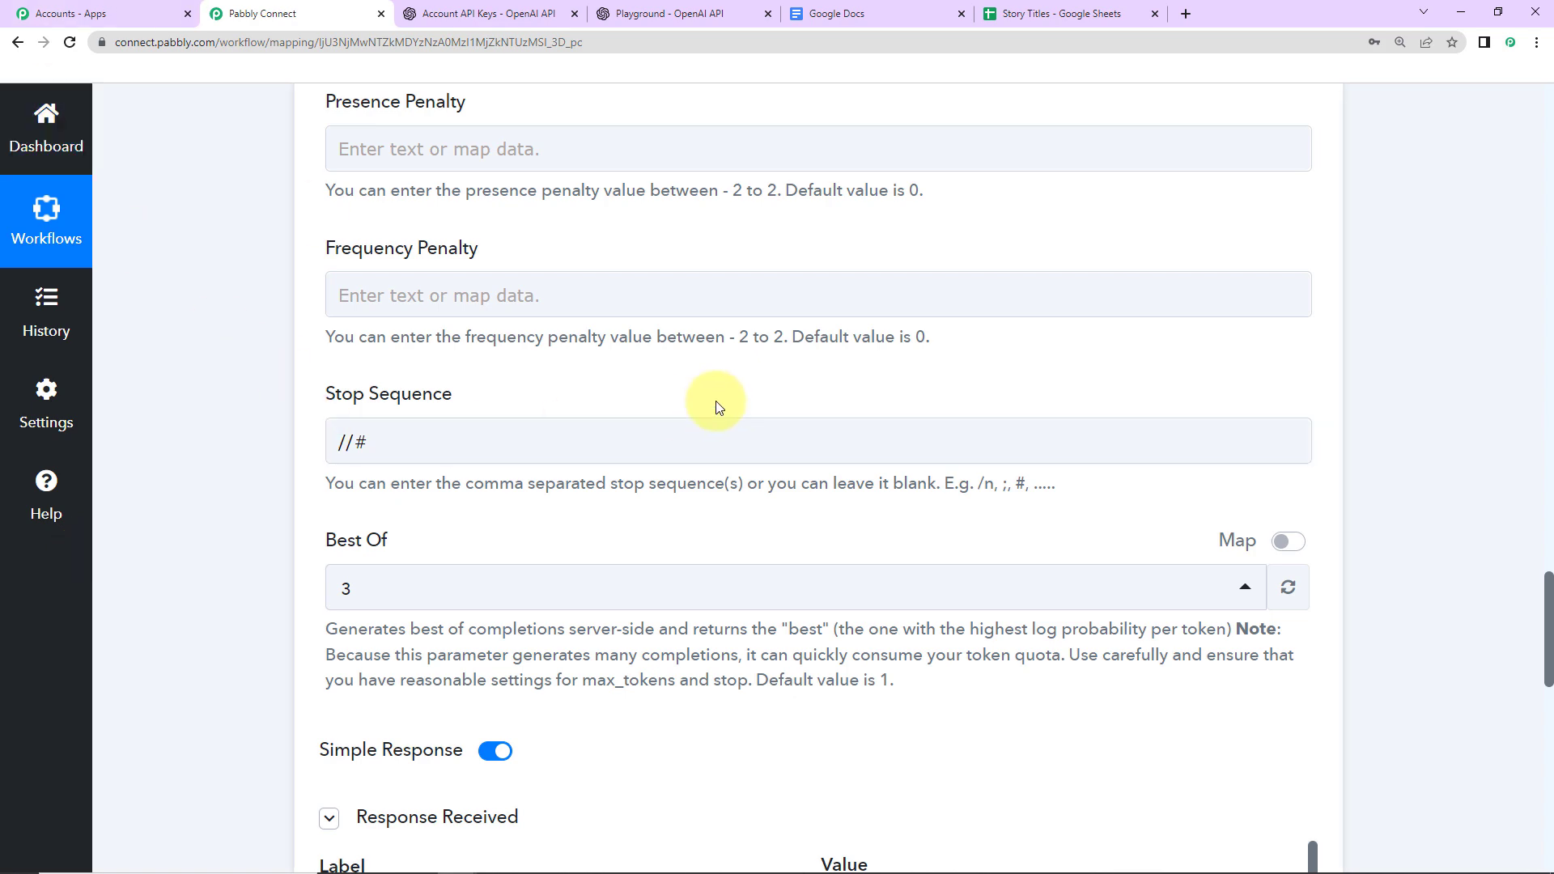
pyautogui.scroll(1, 836, 436)
pyautogui.scroll(-3, 938, 486)
pyautogui.scroll(2, 1040, 538)
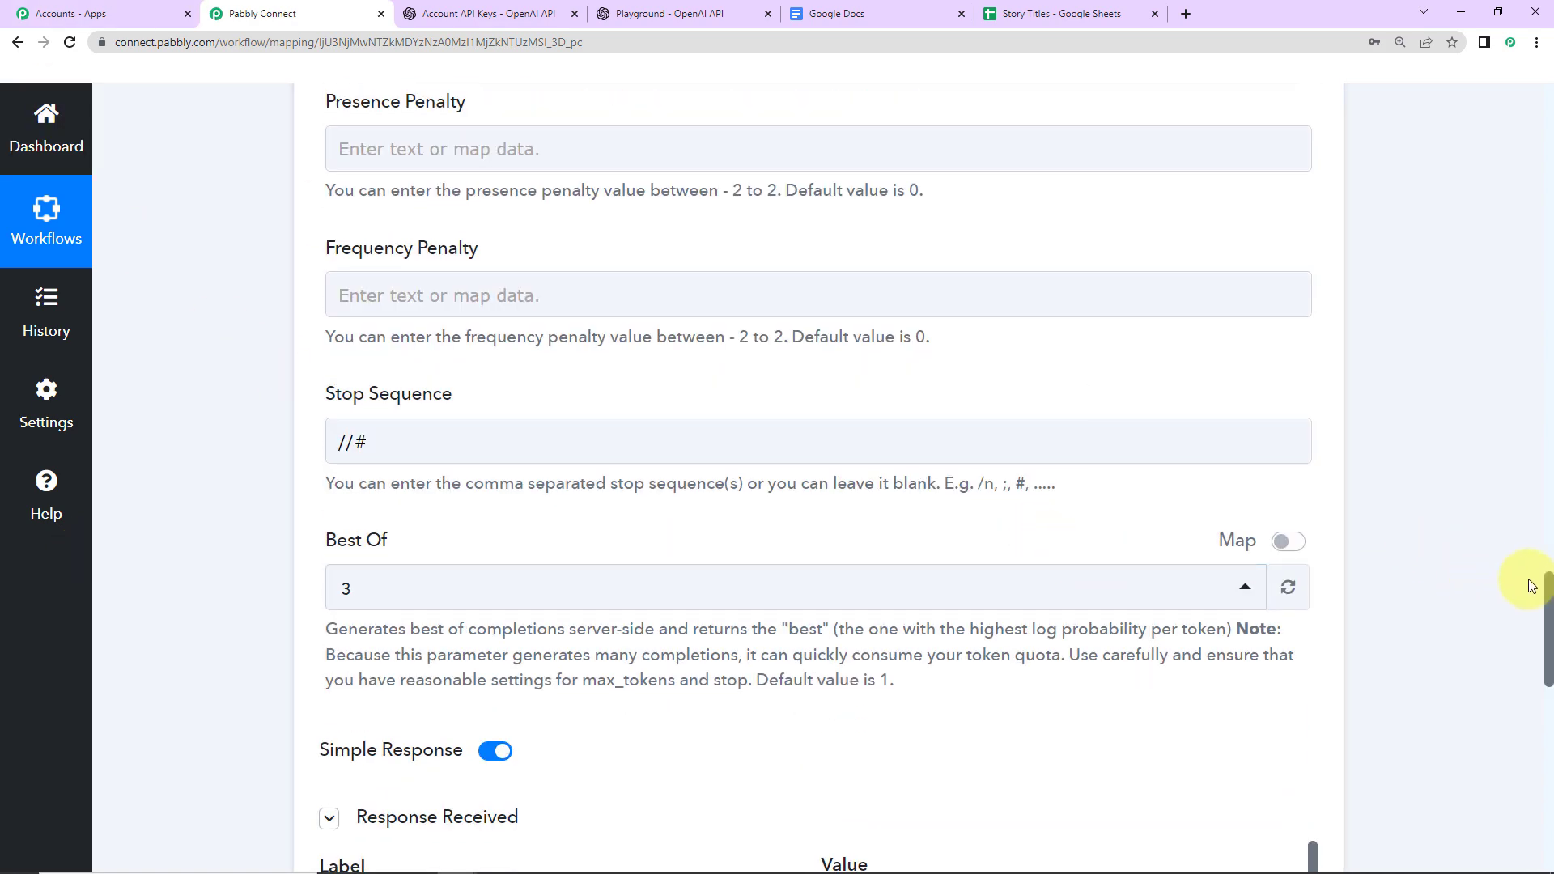
pyautogui.moveTo(1546, 590); pyautogui.dragTo(1538, 704)
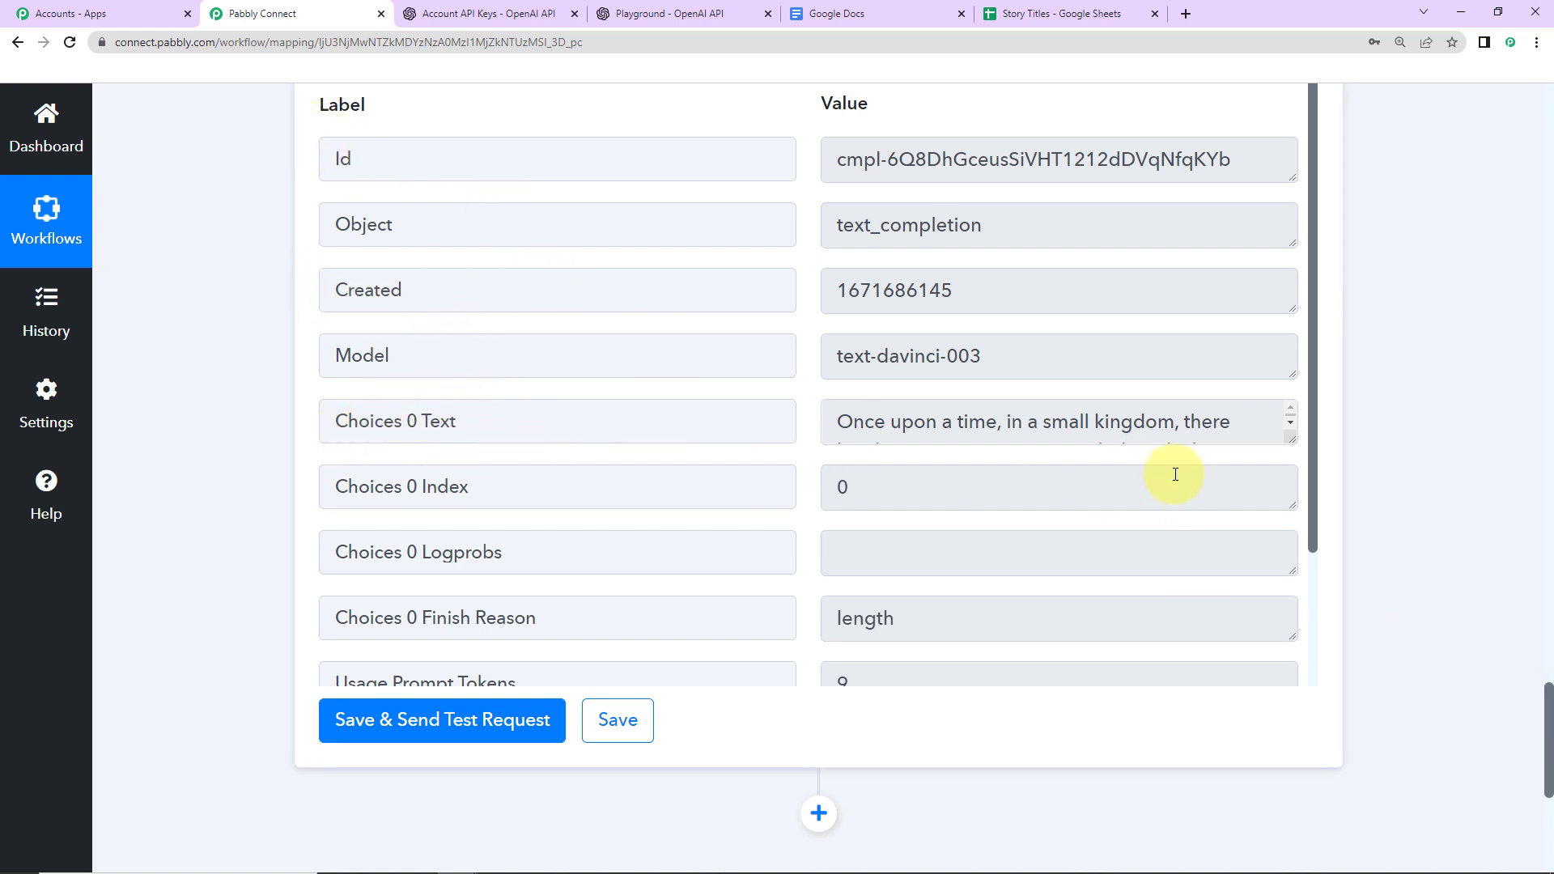
pyautogui.moveTo(1291, 439); pyautogui.dragTo(1295, 600)
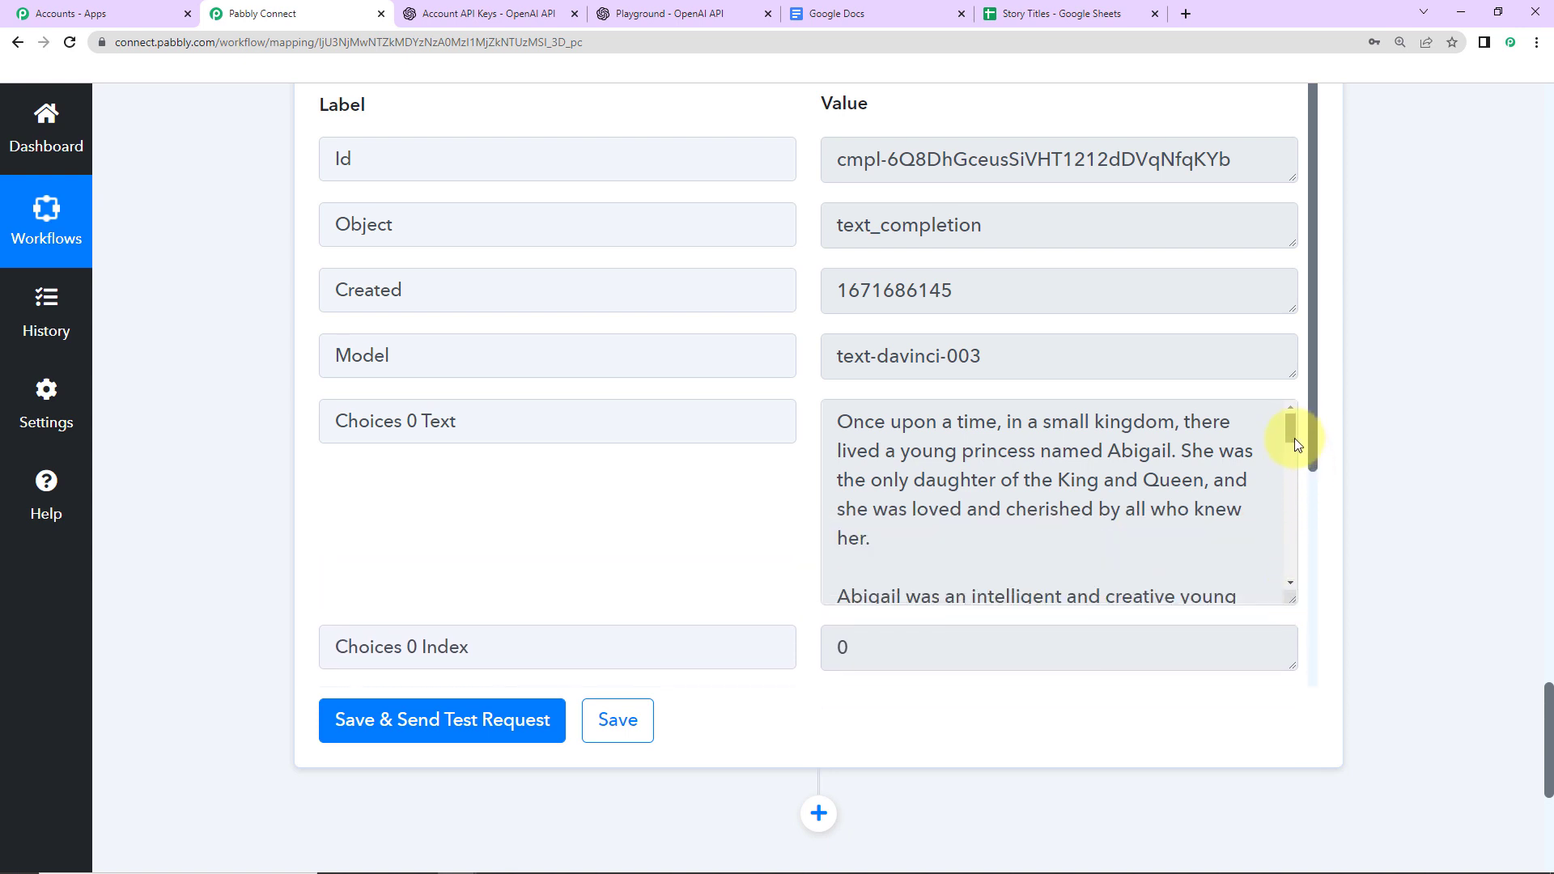
pyautogui.moveTo(1294, 439); pyautogui.dragTo(1294, 496)
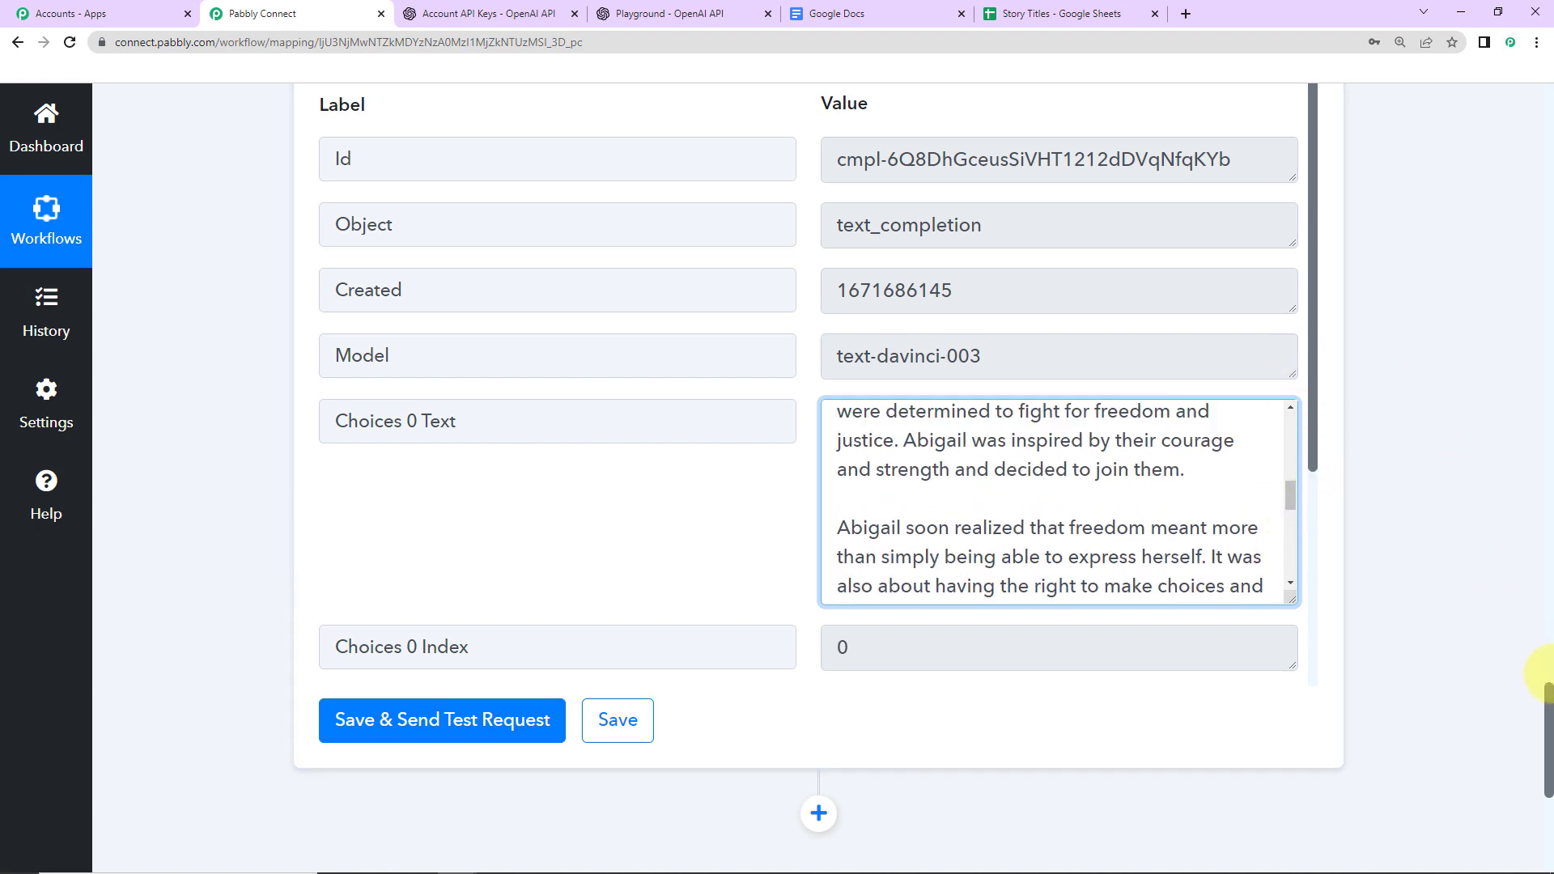
# Add a Google Docs action after the OpenAI step with the event Create a Blank Document
pyautogui.moveTo(1550, 708); pyautogui.dragTo(1549, 777)
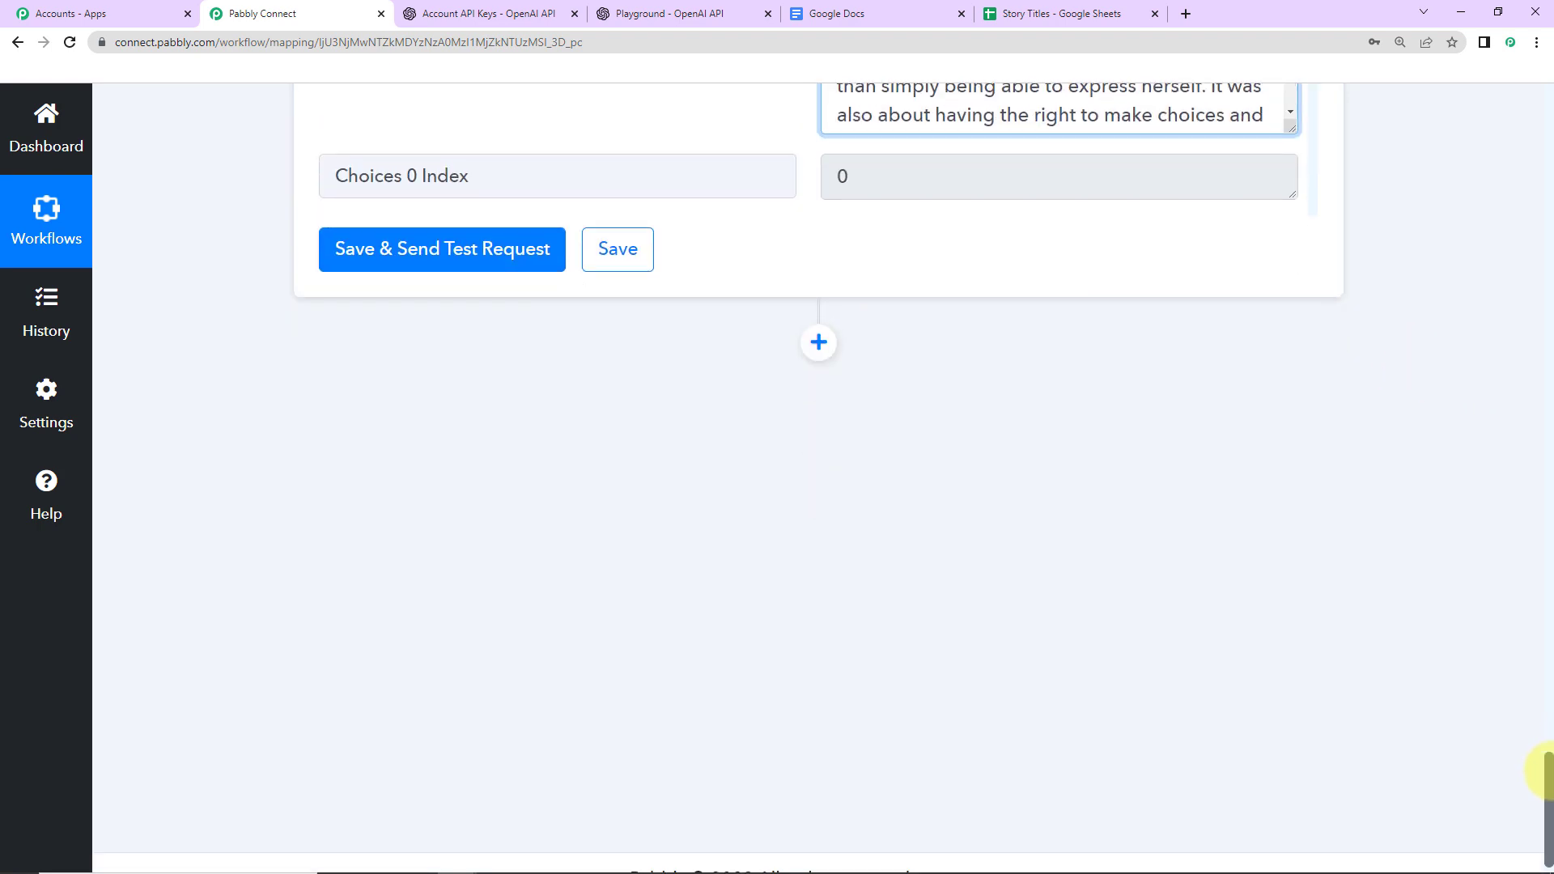
pyautogui.click(819, 342)
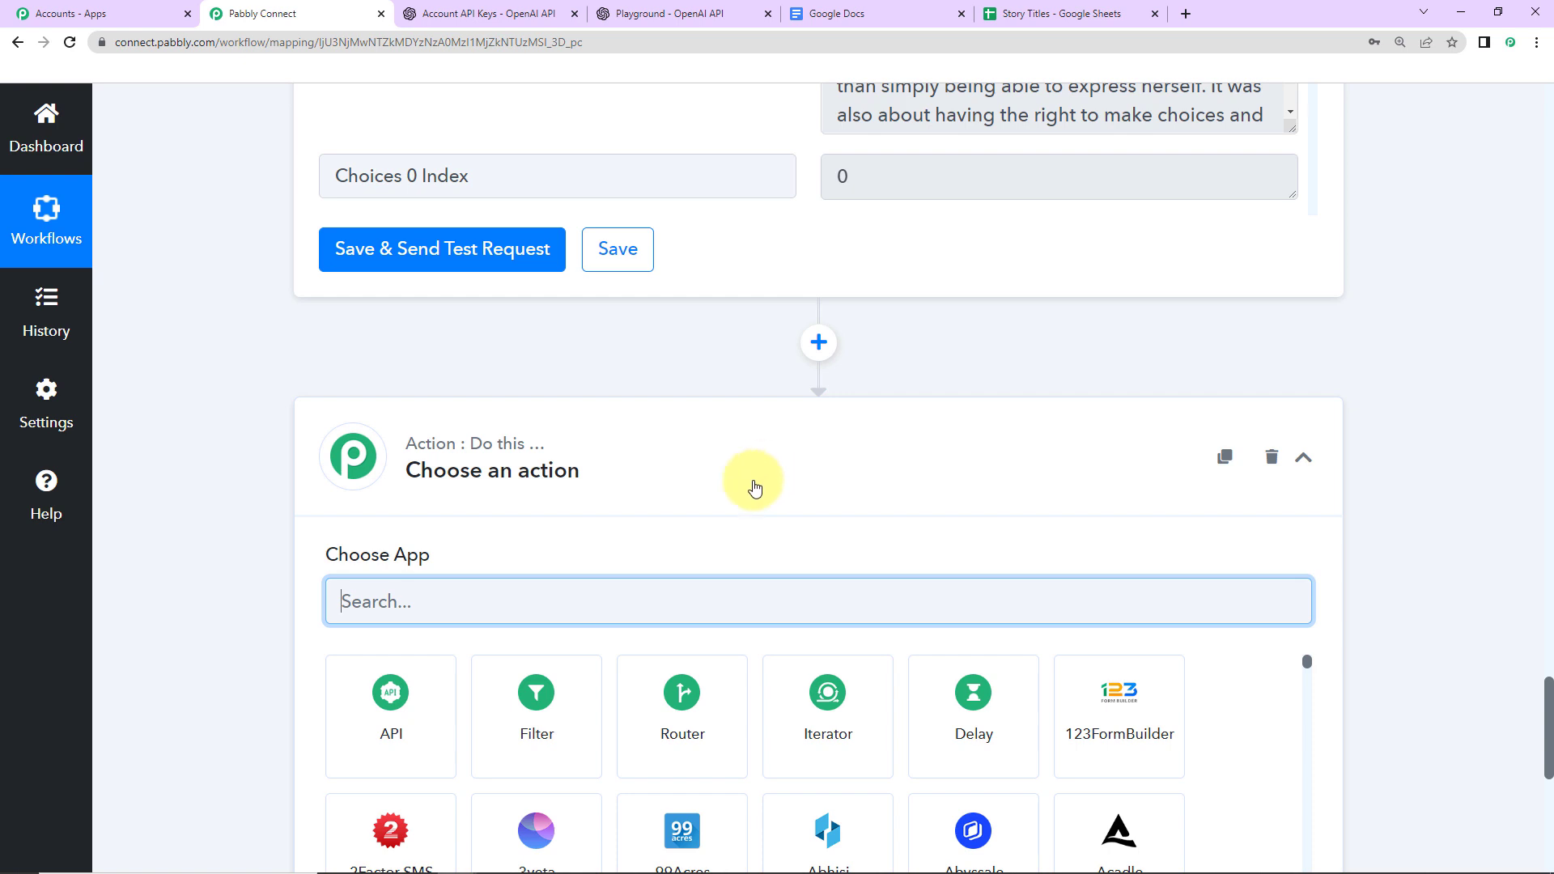
pyautogui.write('google')
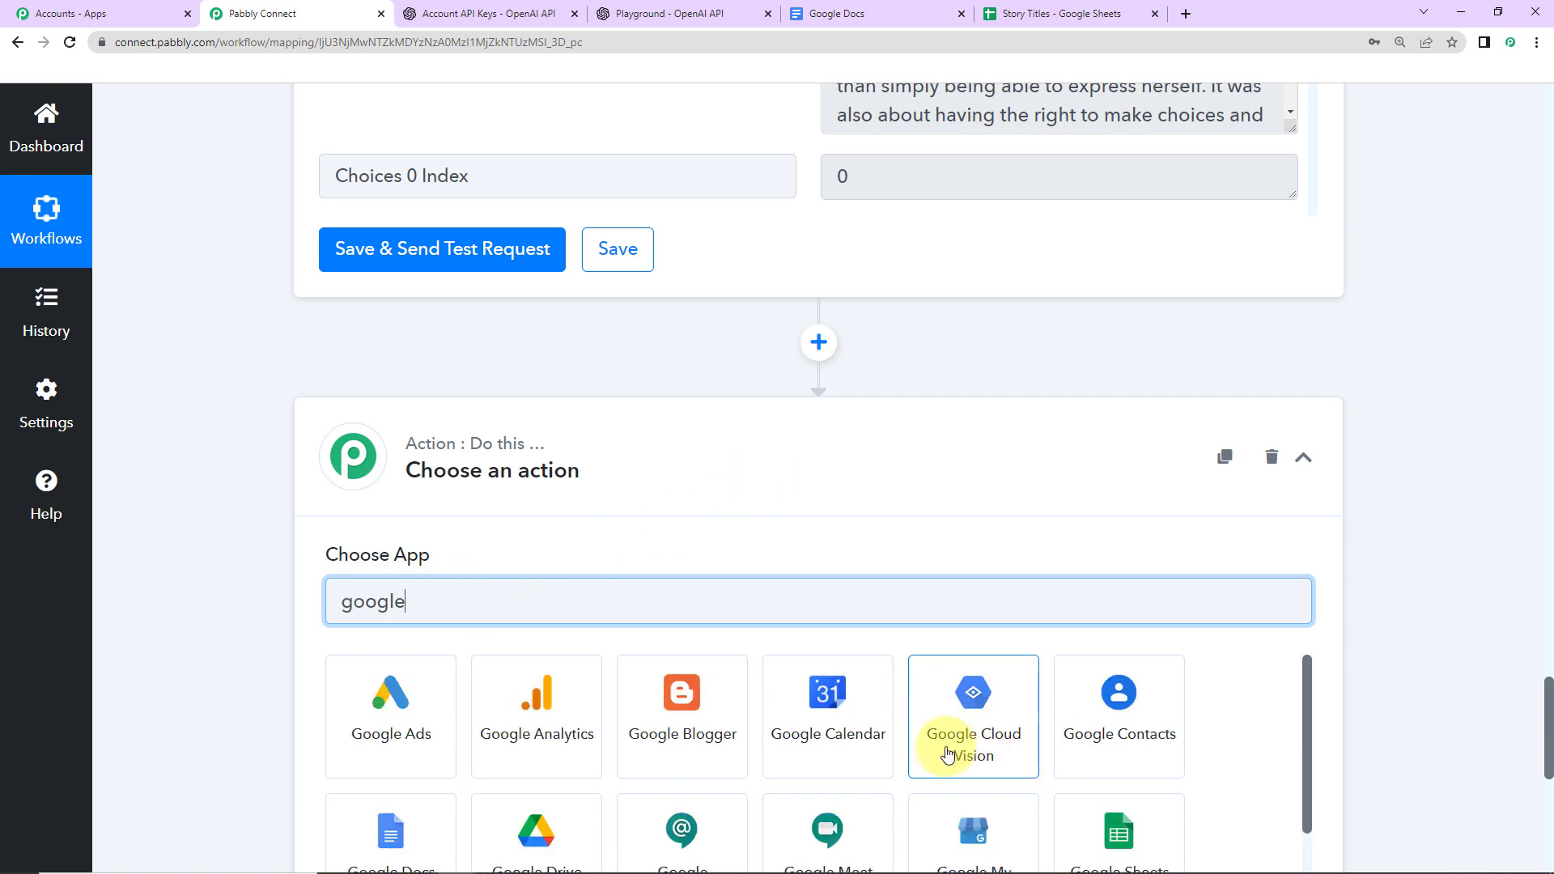
pyautogui.scroll(-2, 930, 753)
pyautogui.click(399, 746)
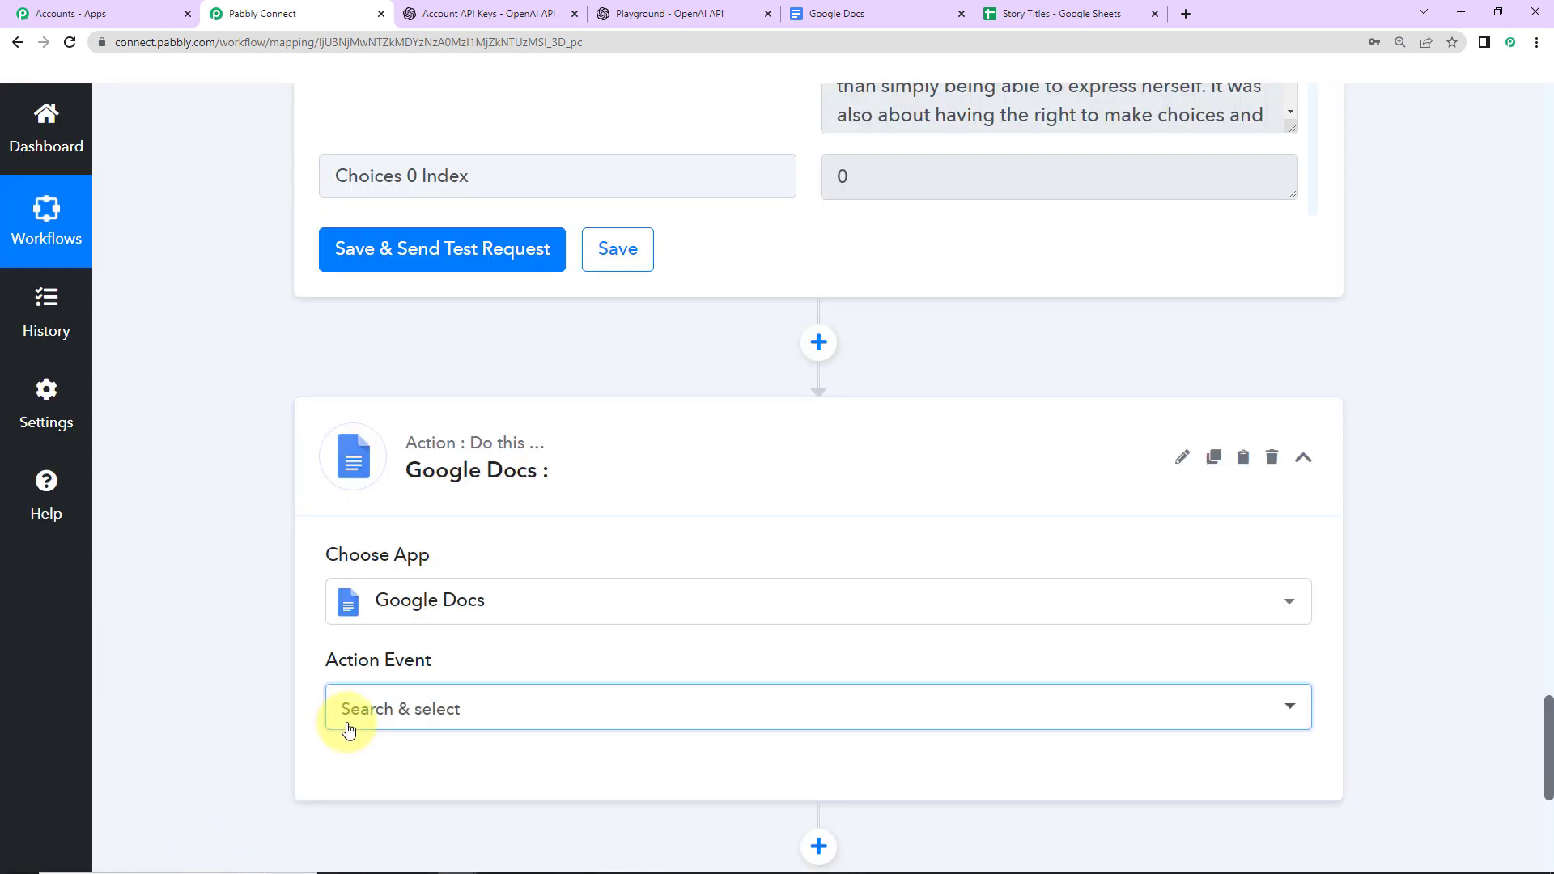
pyautogui.click(346, 724)
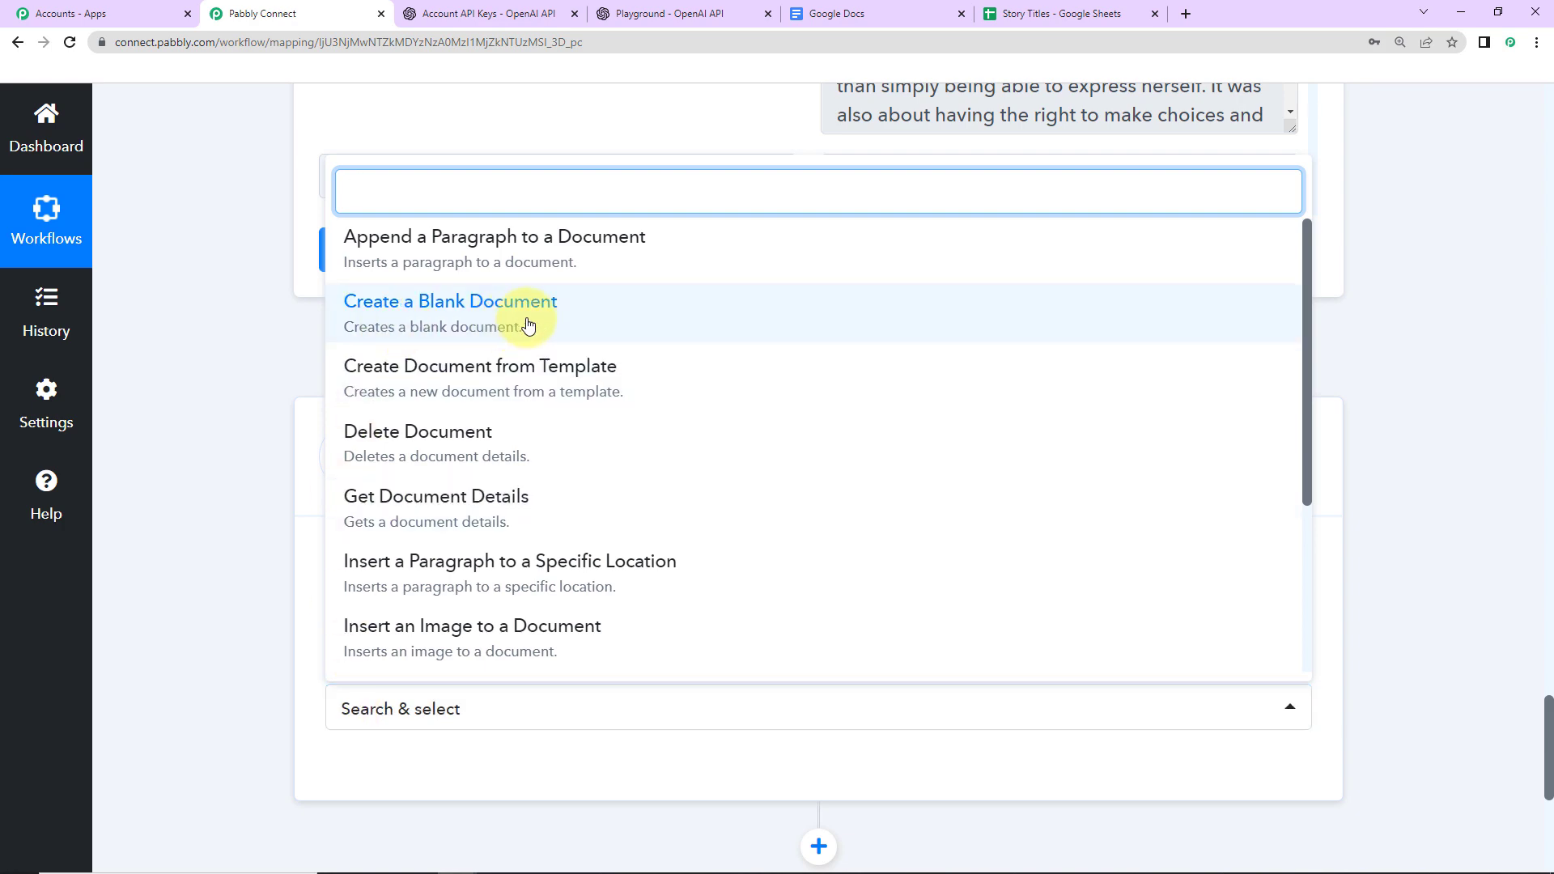
pyautogui.click(566, 321)
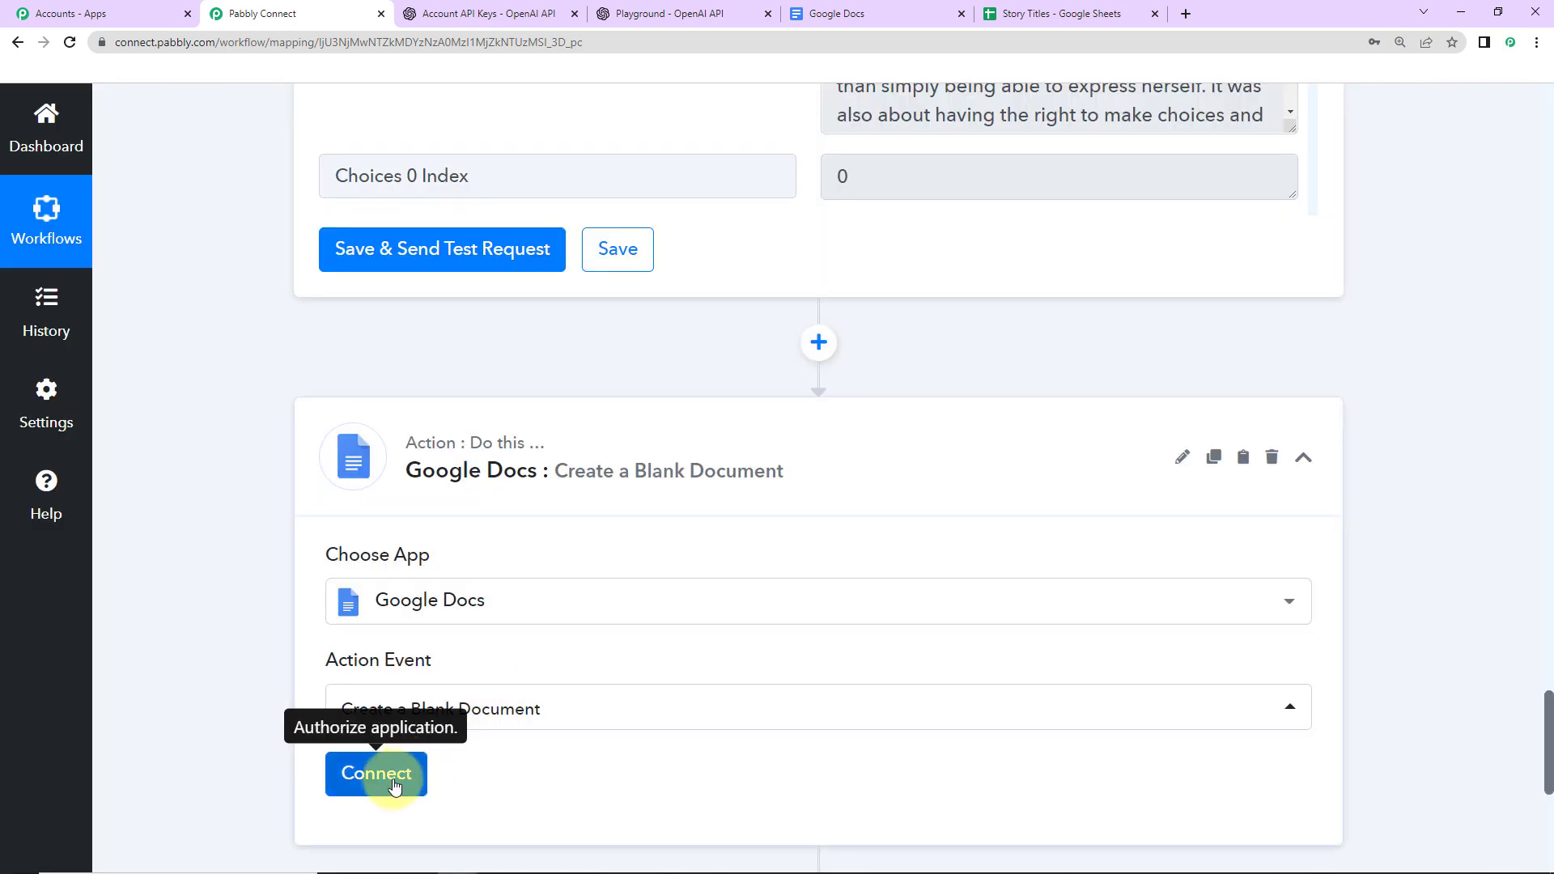
# Connect Google Docs through a new connection, signing in with the Google account and granting Pabbly Connect Drive access
pyautogui.click(392, 775)
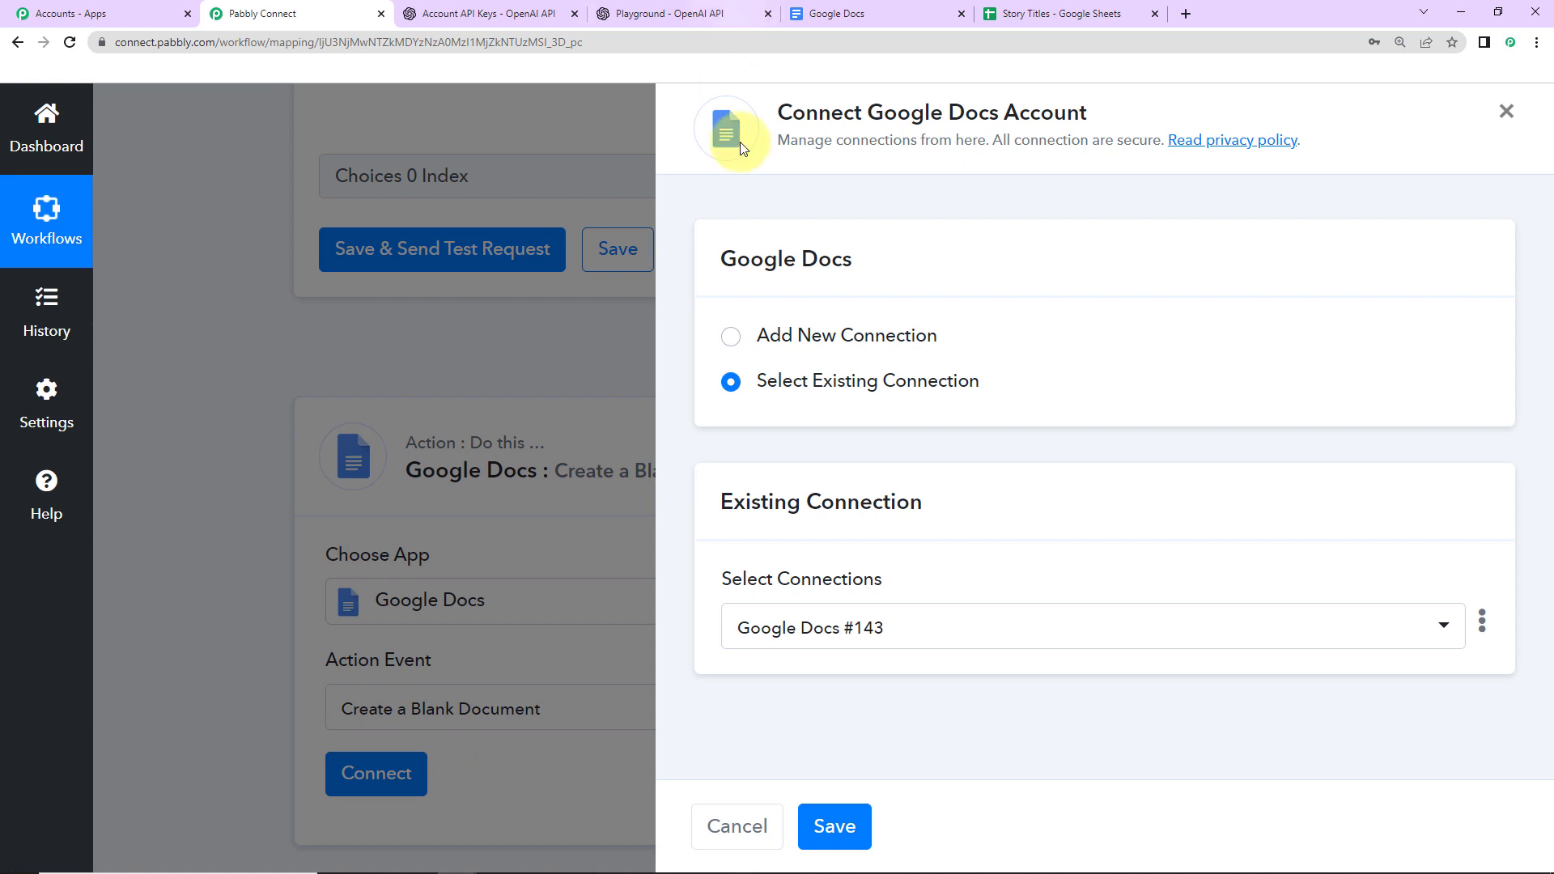
pyautogui.moveTo(866, 112); pyautogui.dragTo(1095, 118)
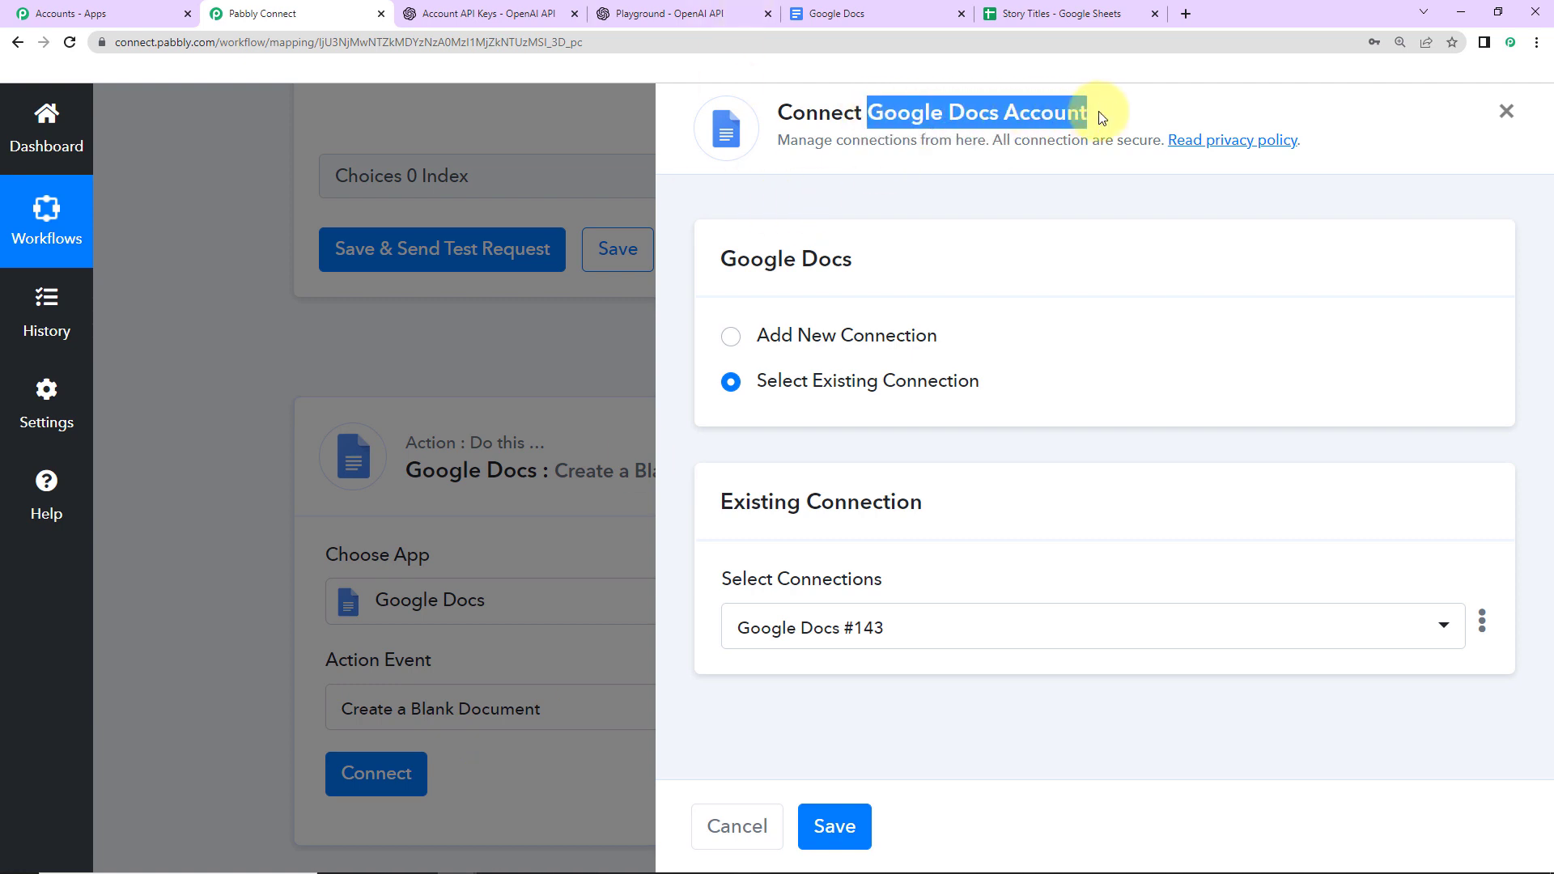
pyautogui.click(729, 338)
pyautogui.click(882, 609)
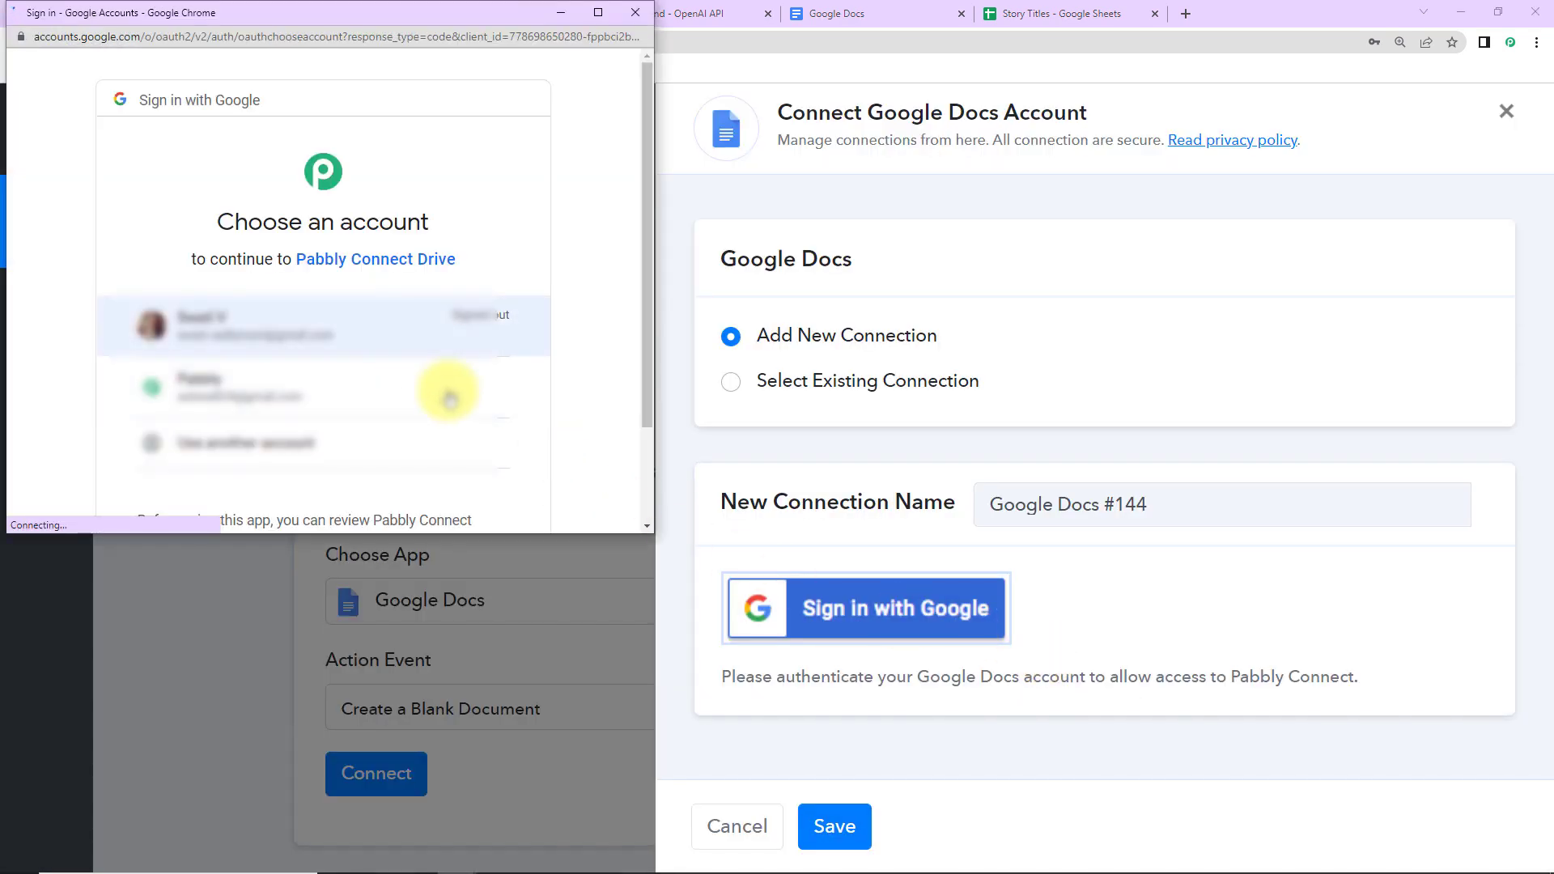
pyautogui.click(305, 397)
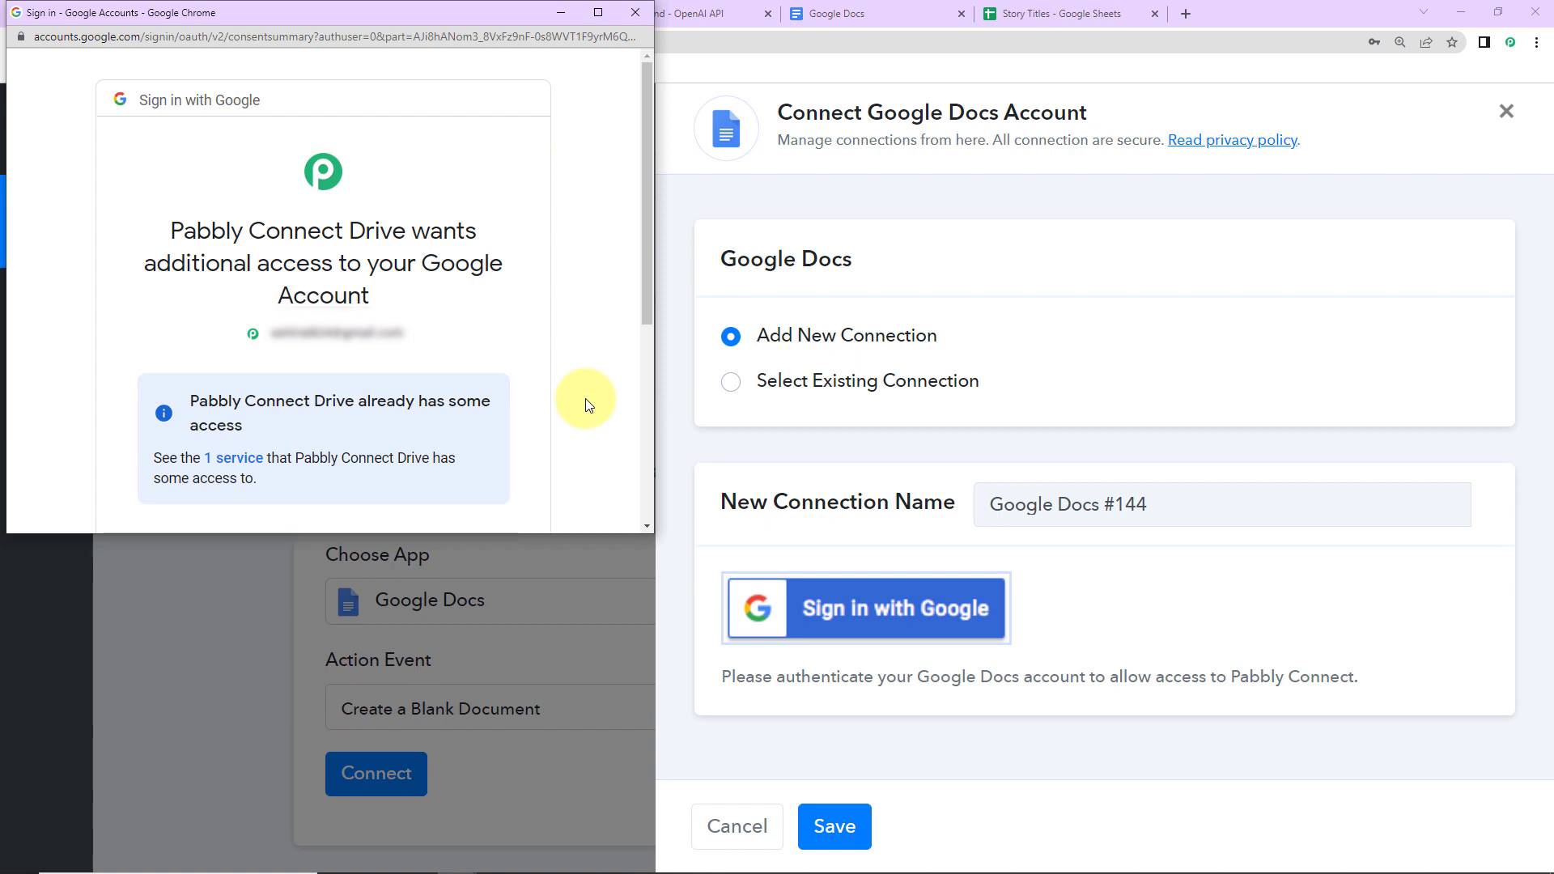
pyautogui.scroll(-5, 575, 415)
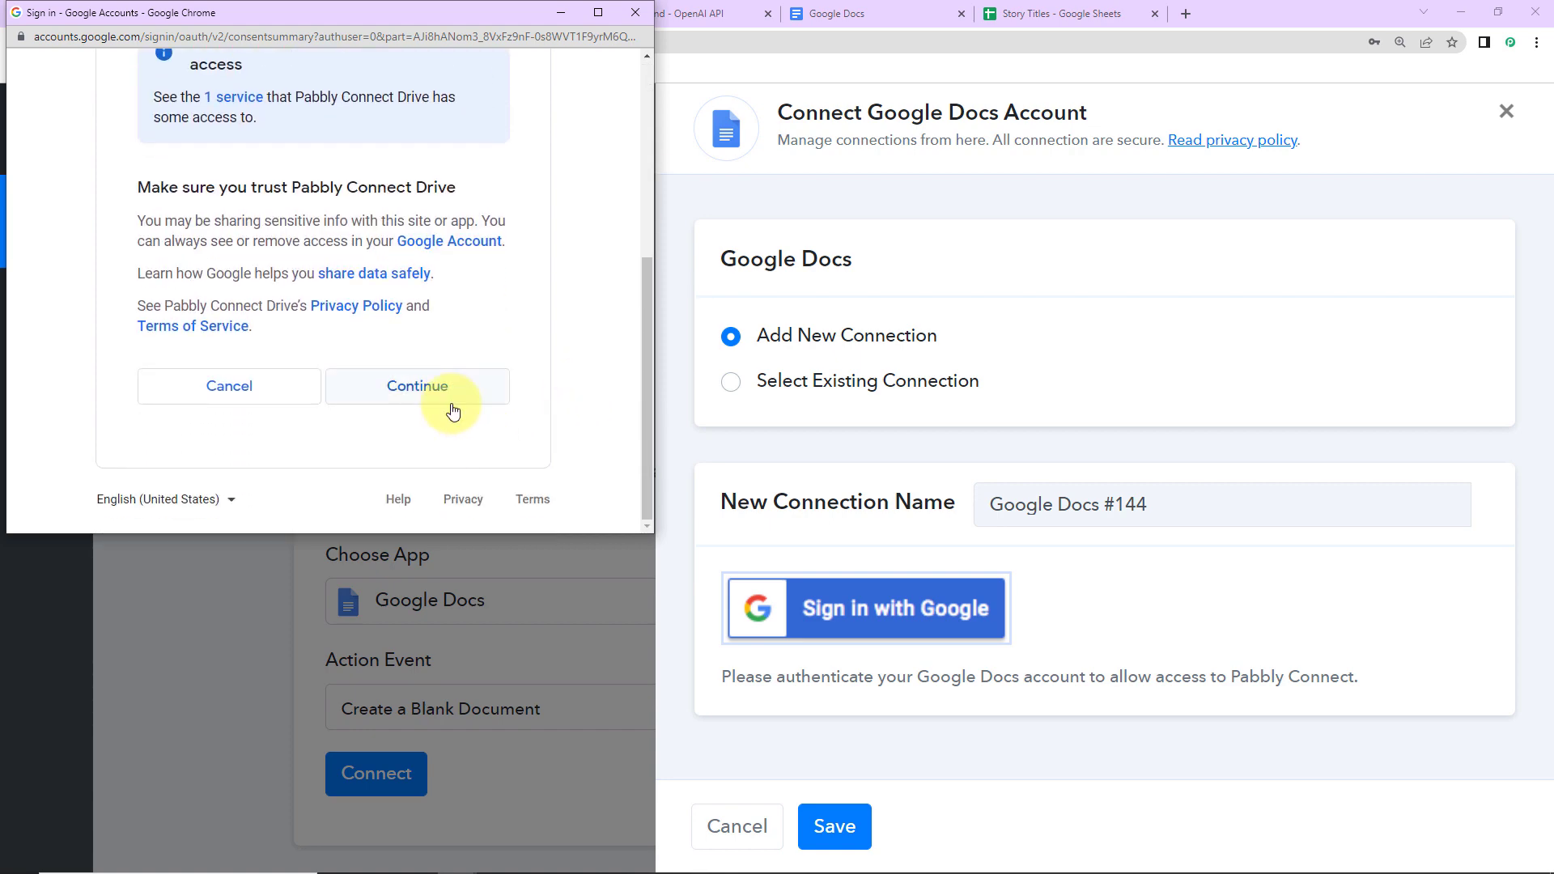
pyautogui.click(444, 405)
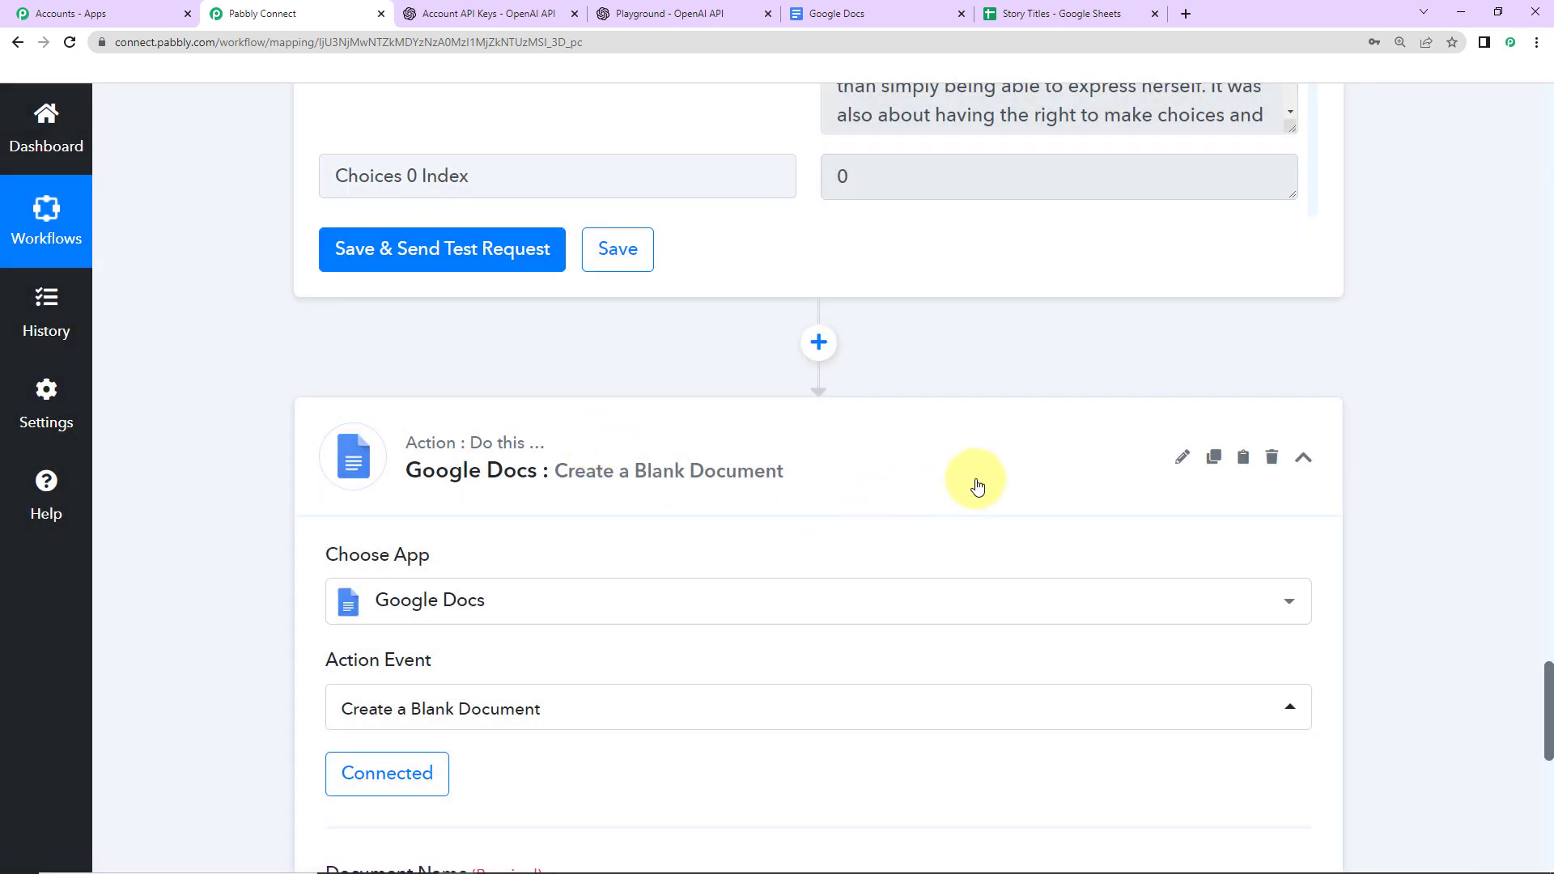
# Map the Story Title from the Google Sheets trigger as the new document's name
pyautogui.scroll(-5, 977, 483)
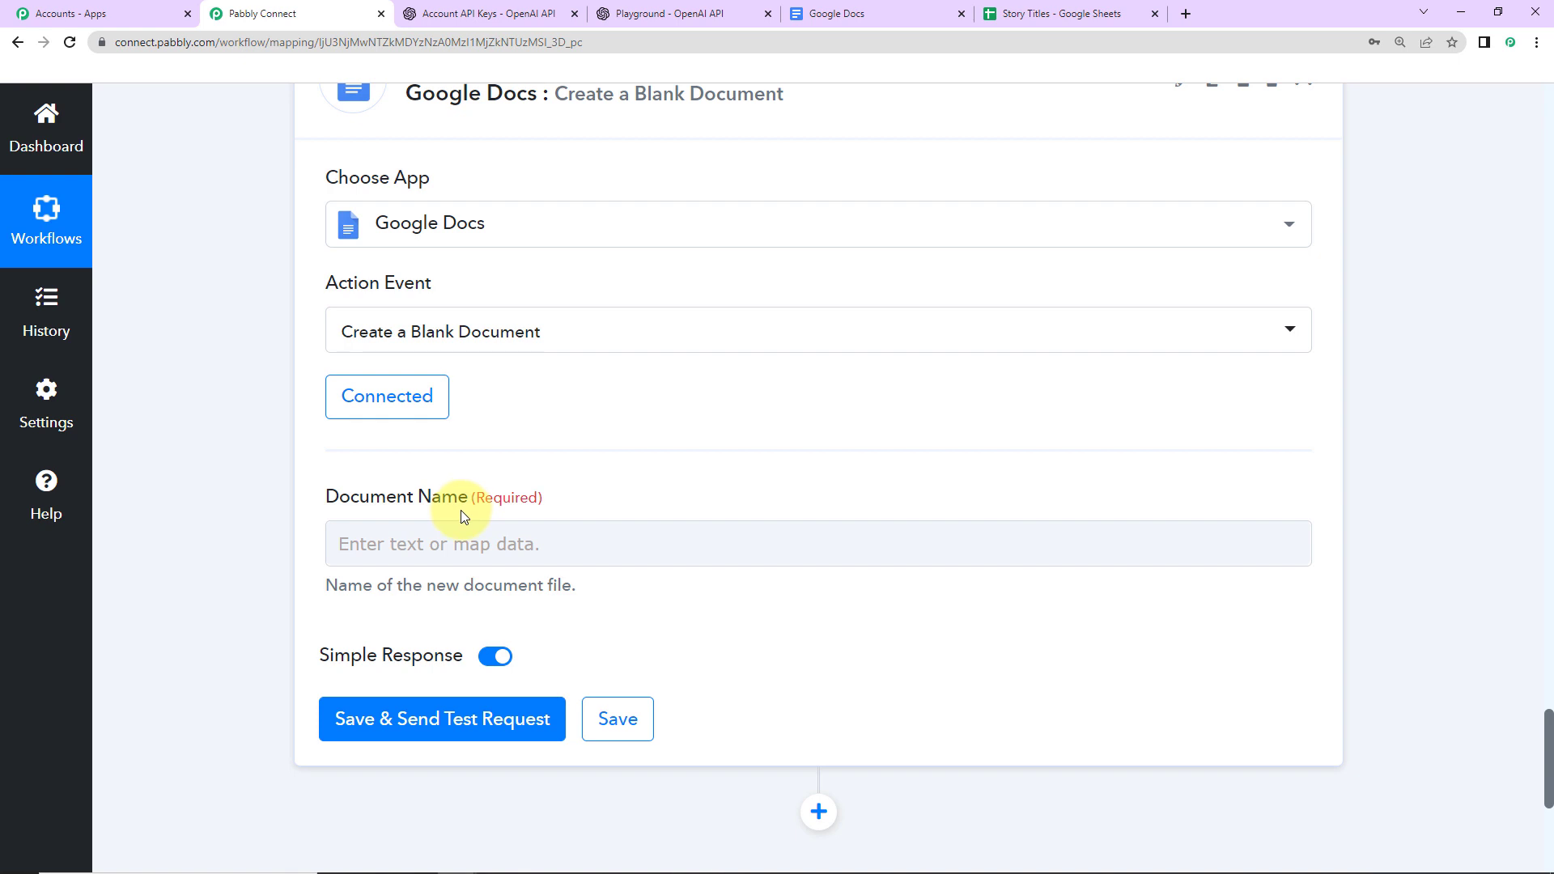
pyautogui.click(417, 541)
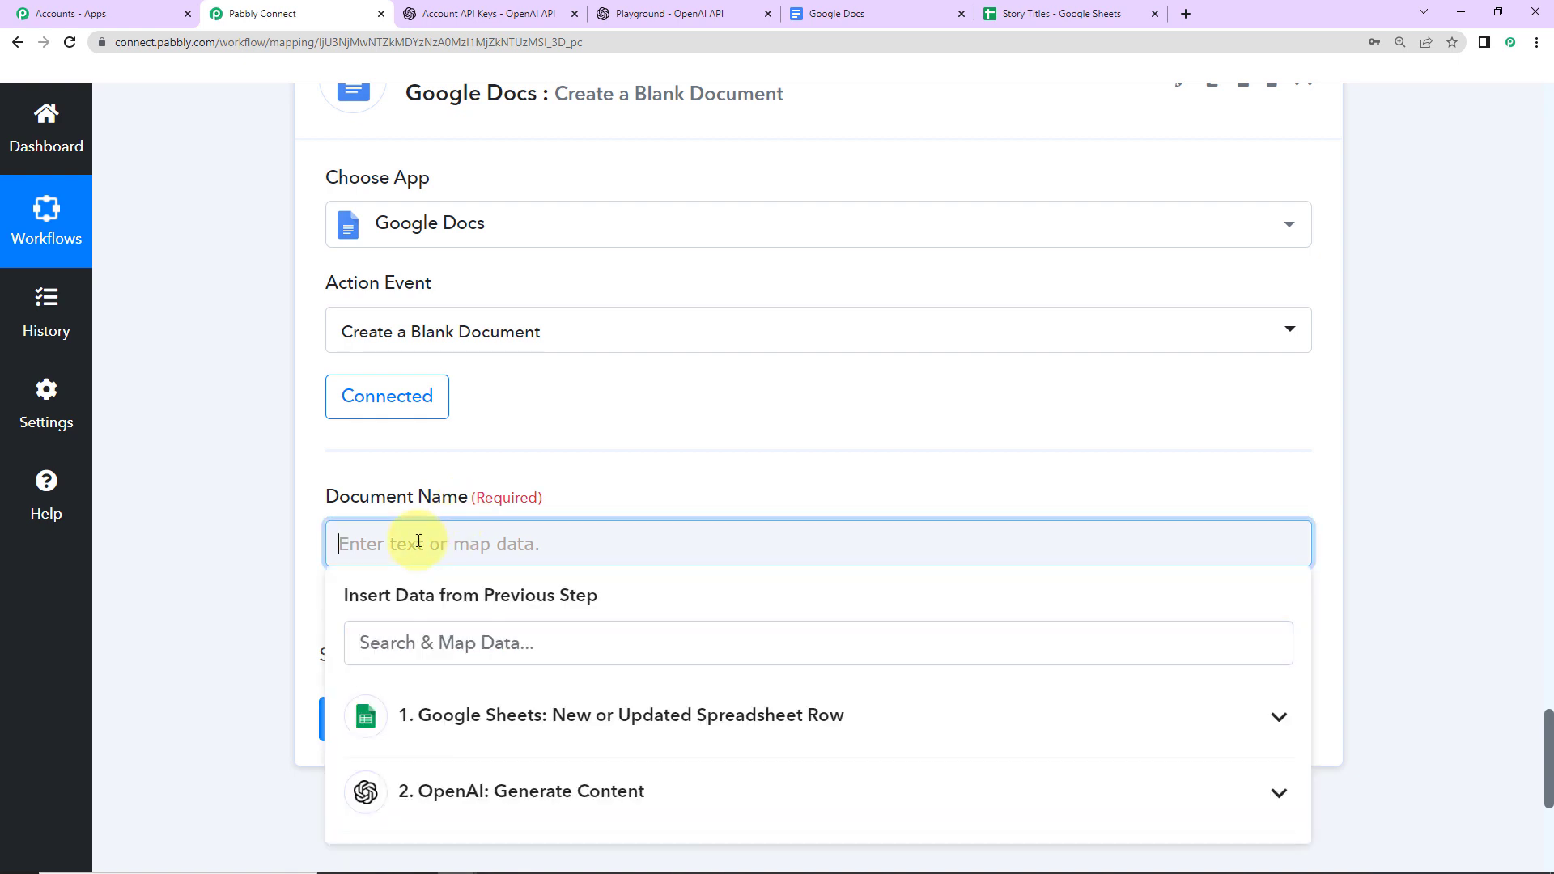
pyautogui.click(510, 717)
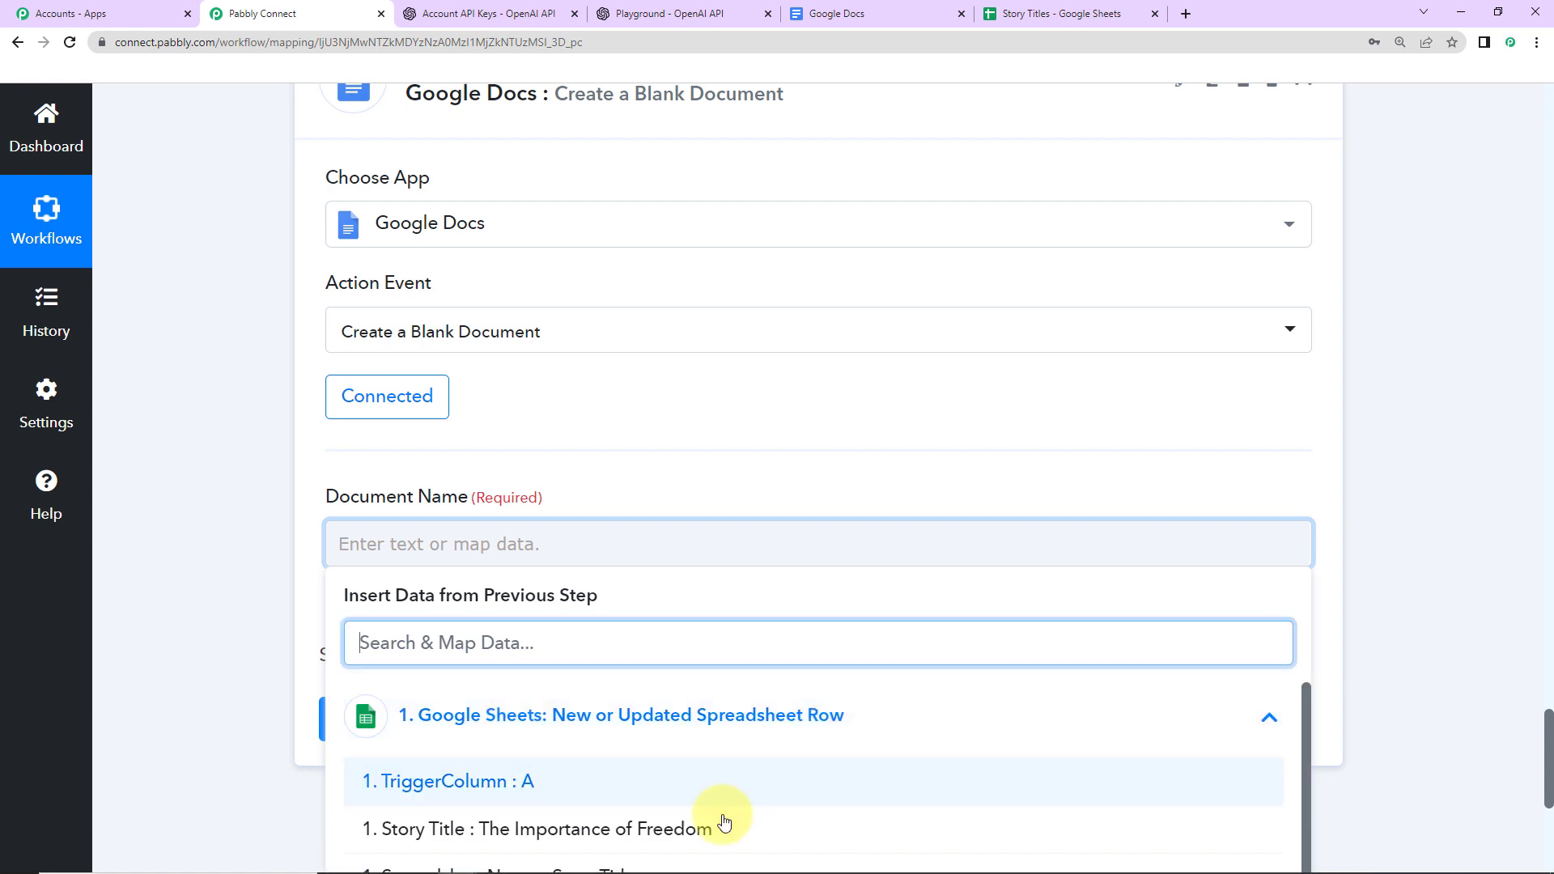
pyautogui.click(451, 832)
pyautogui.click(215, 562)
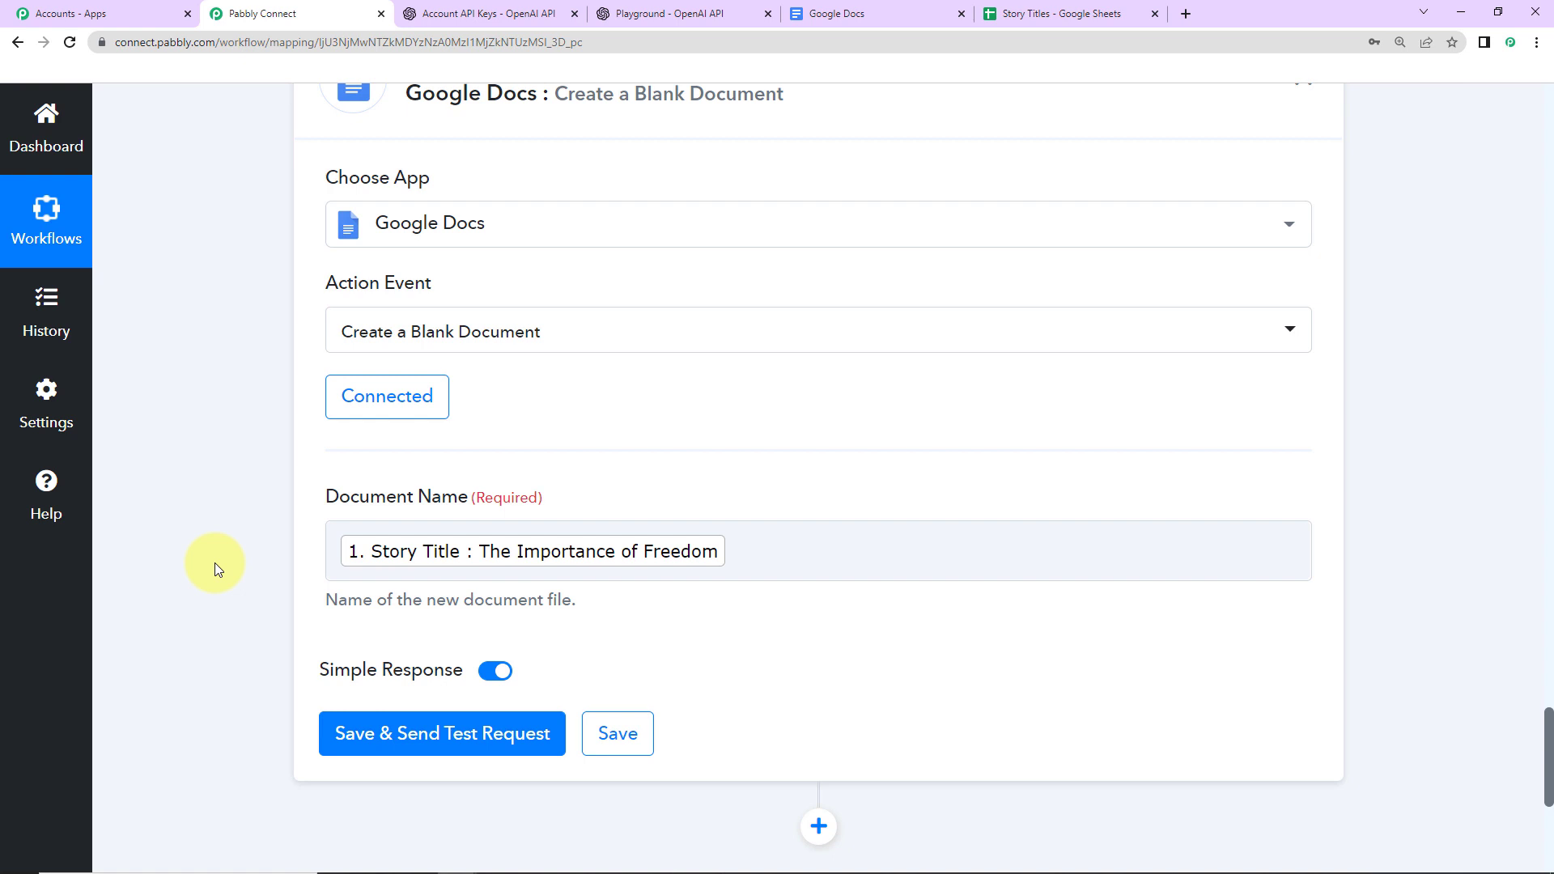
# Save the Google Docs action with a test request, review its response, and switch to Google Docs
pyautogui.click(496, 739)
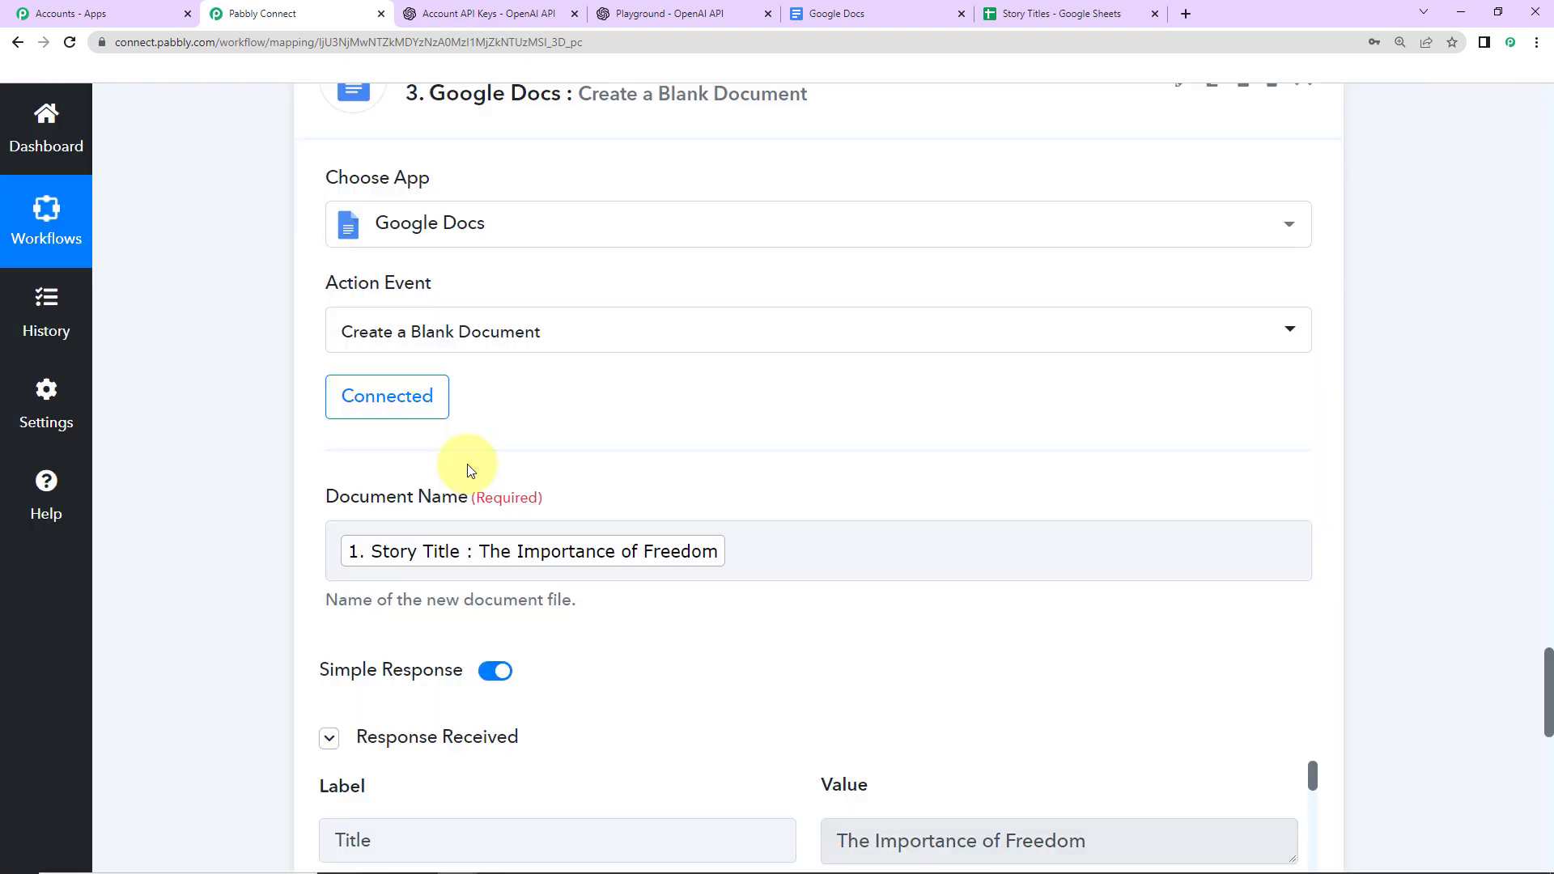
pyautogui.scroll(-5, 963, 526)
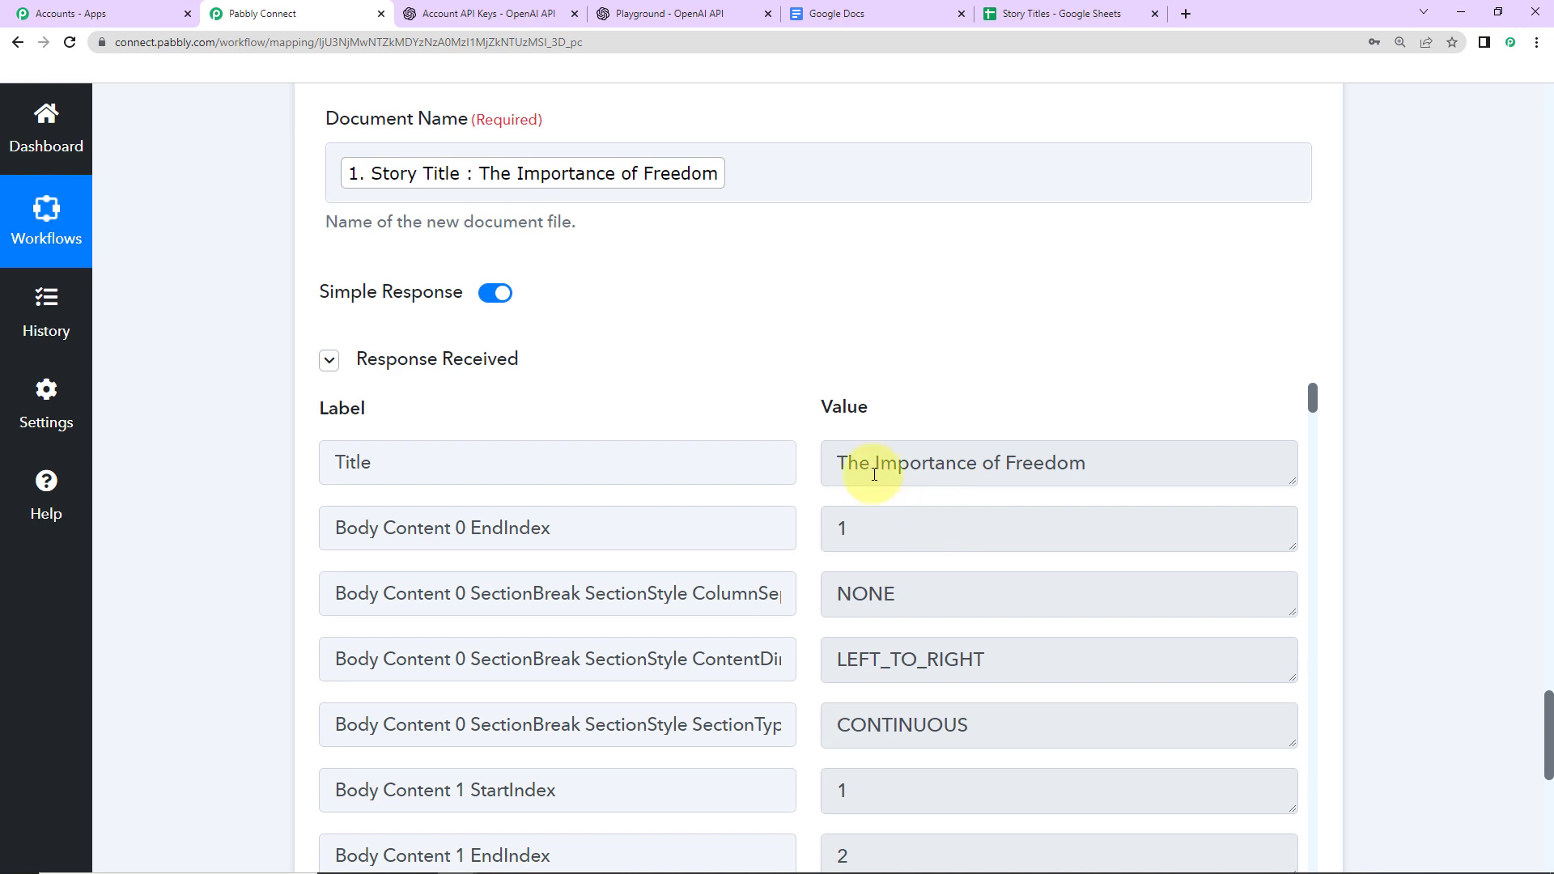
pyautogui.scroll(-5, 1163, 597)
pyautogui.scroll(-5, 1164, 599)
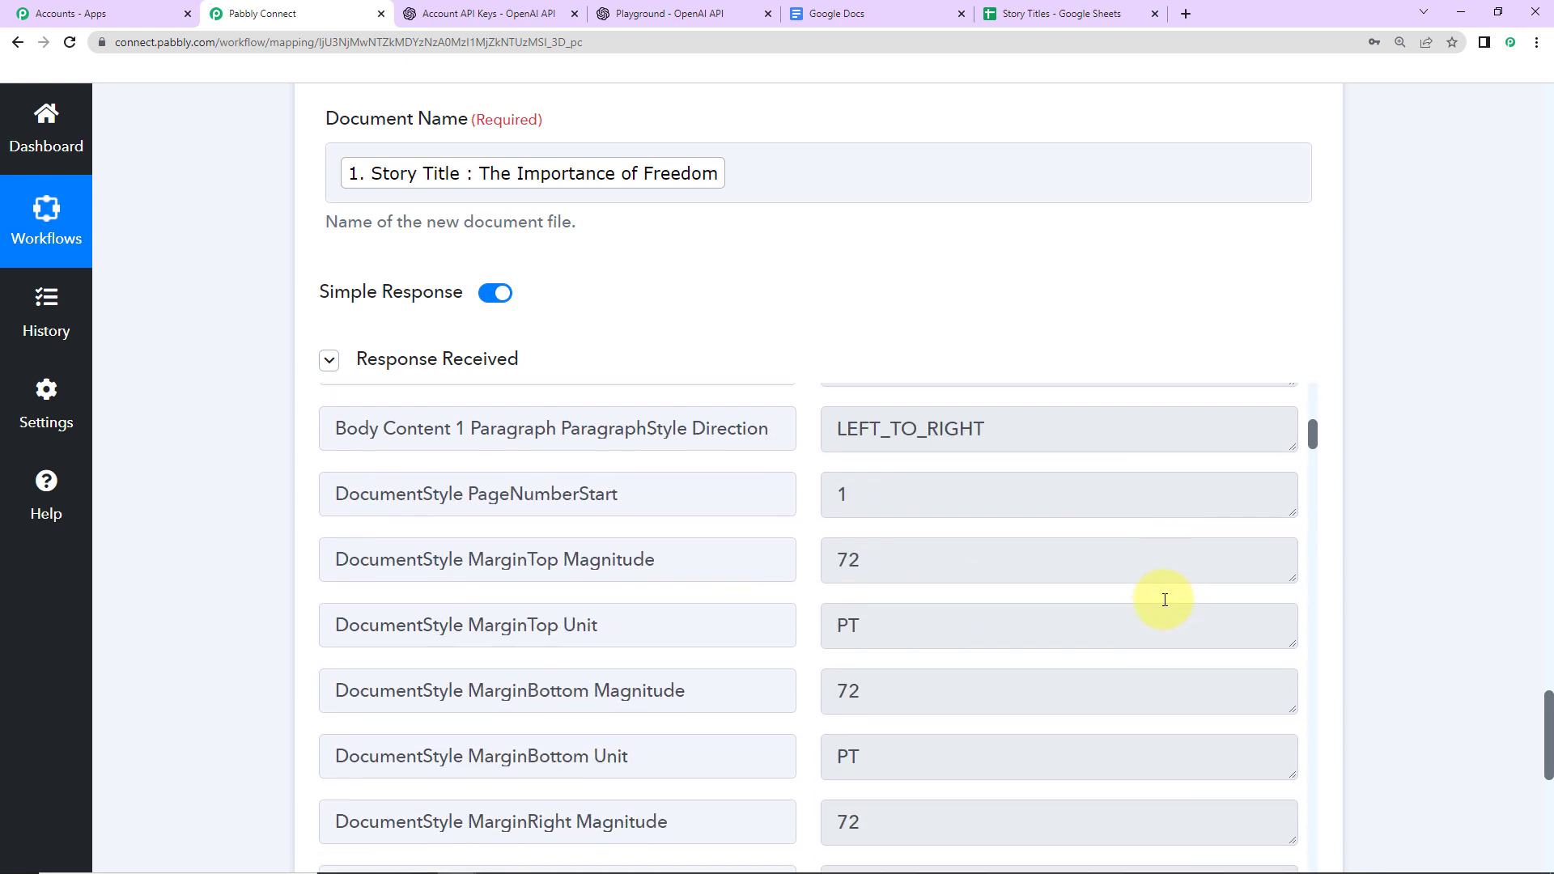
pyautogui.click(873, 14)
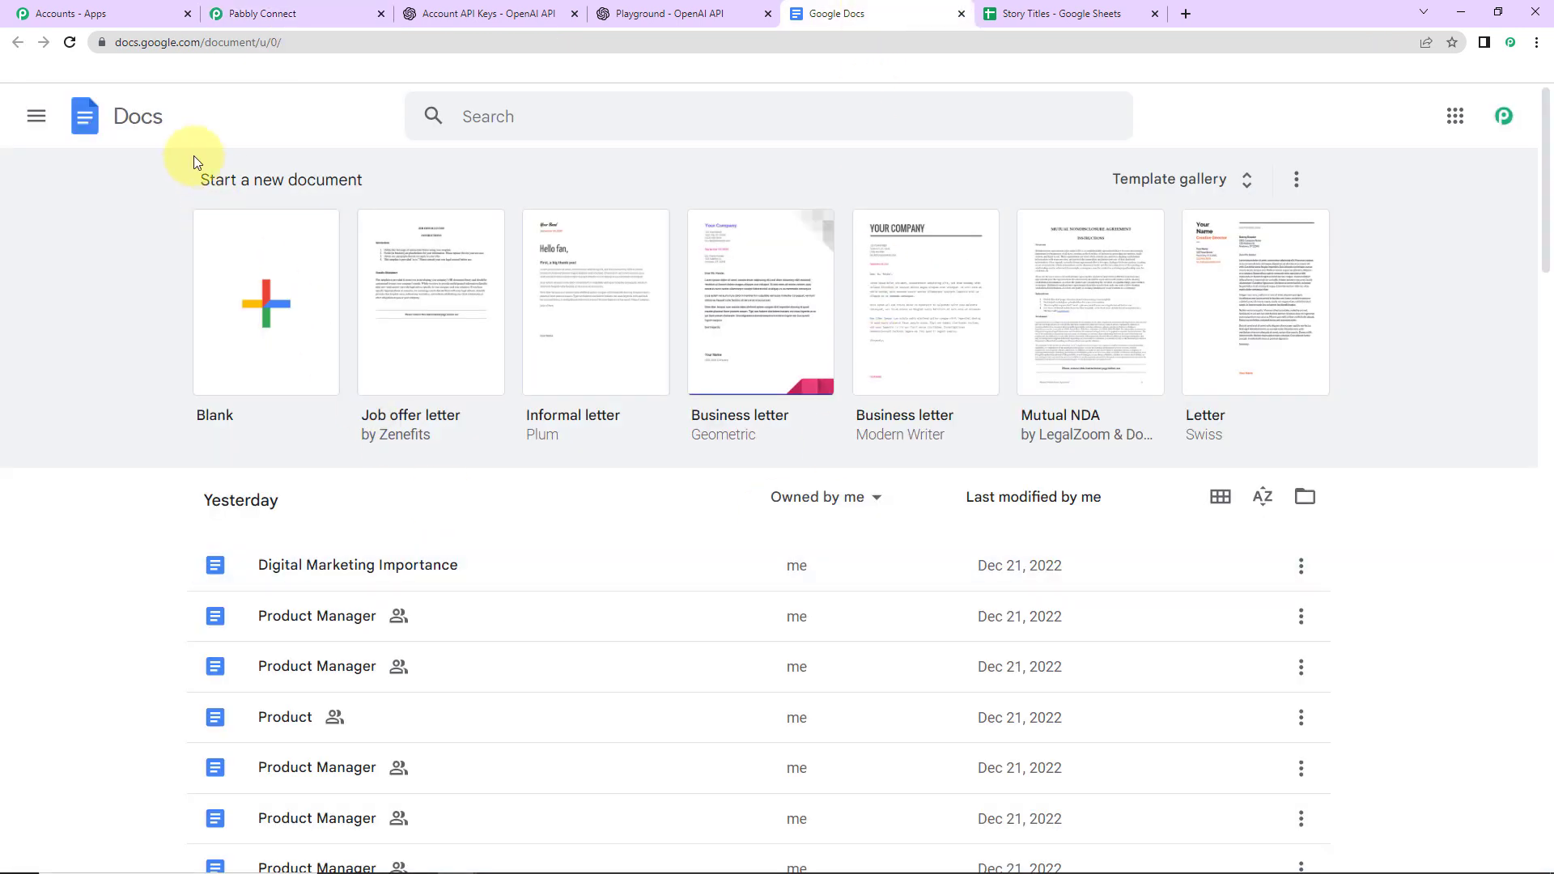
# Refresh the Google Docs document list to check for the new document, and return to Pabbly Connect
pyautogui.click(70, 42)
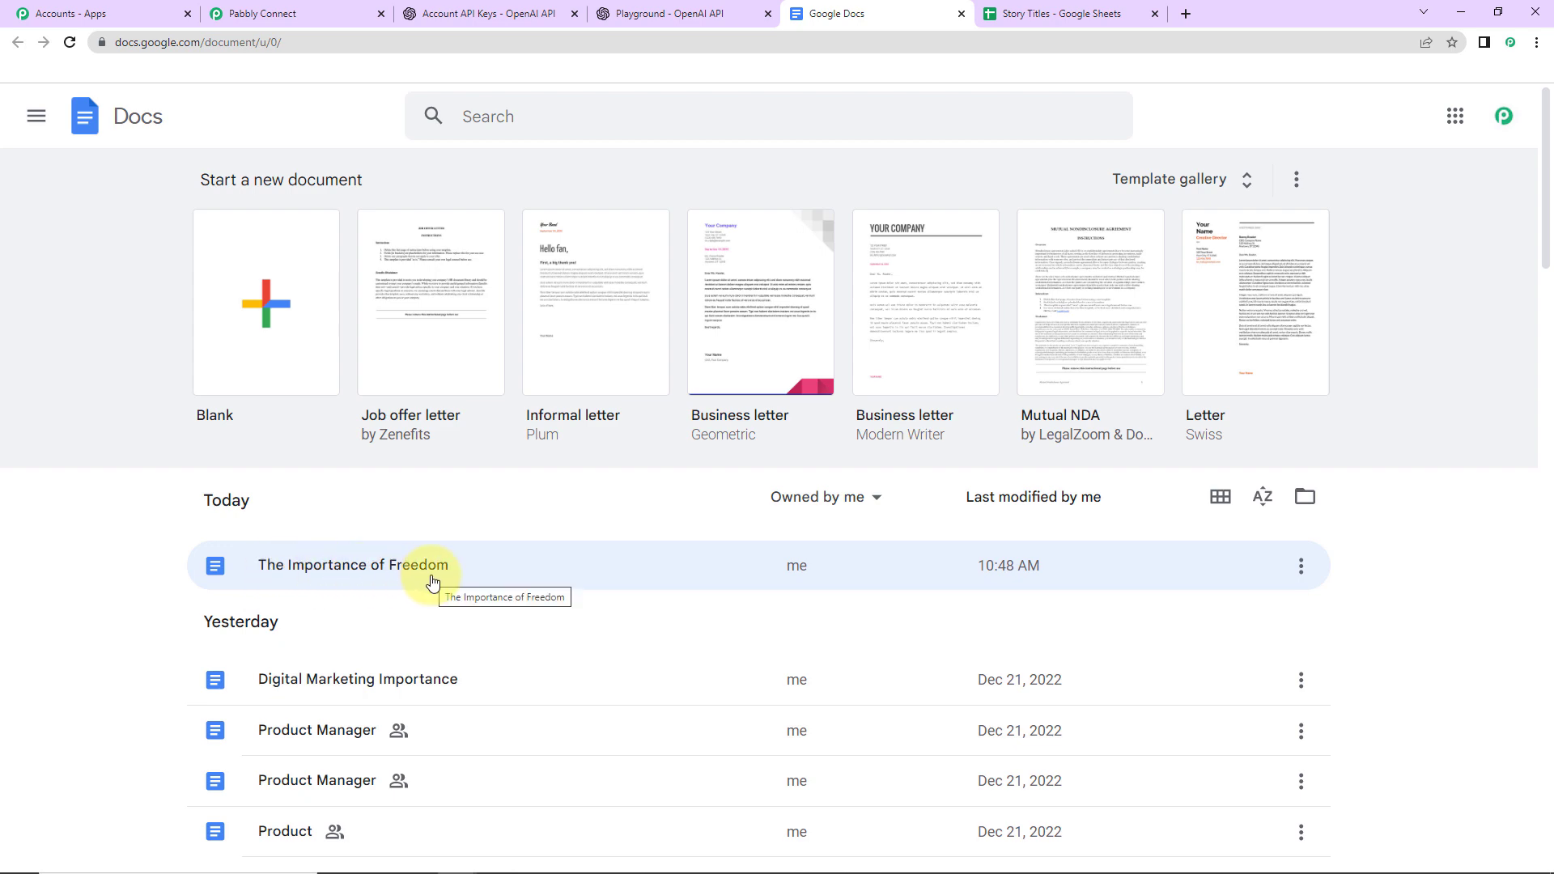
pyautogui.click(311, 13)
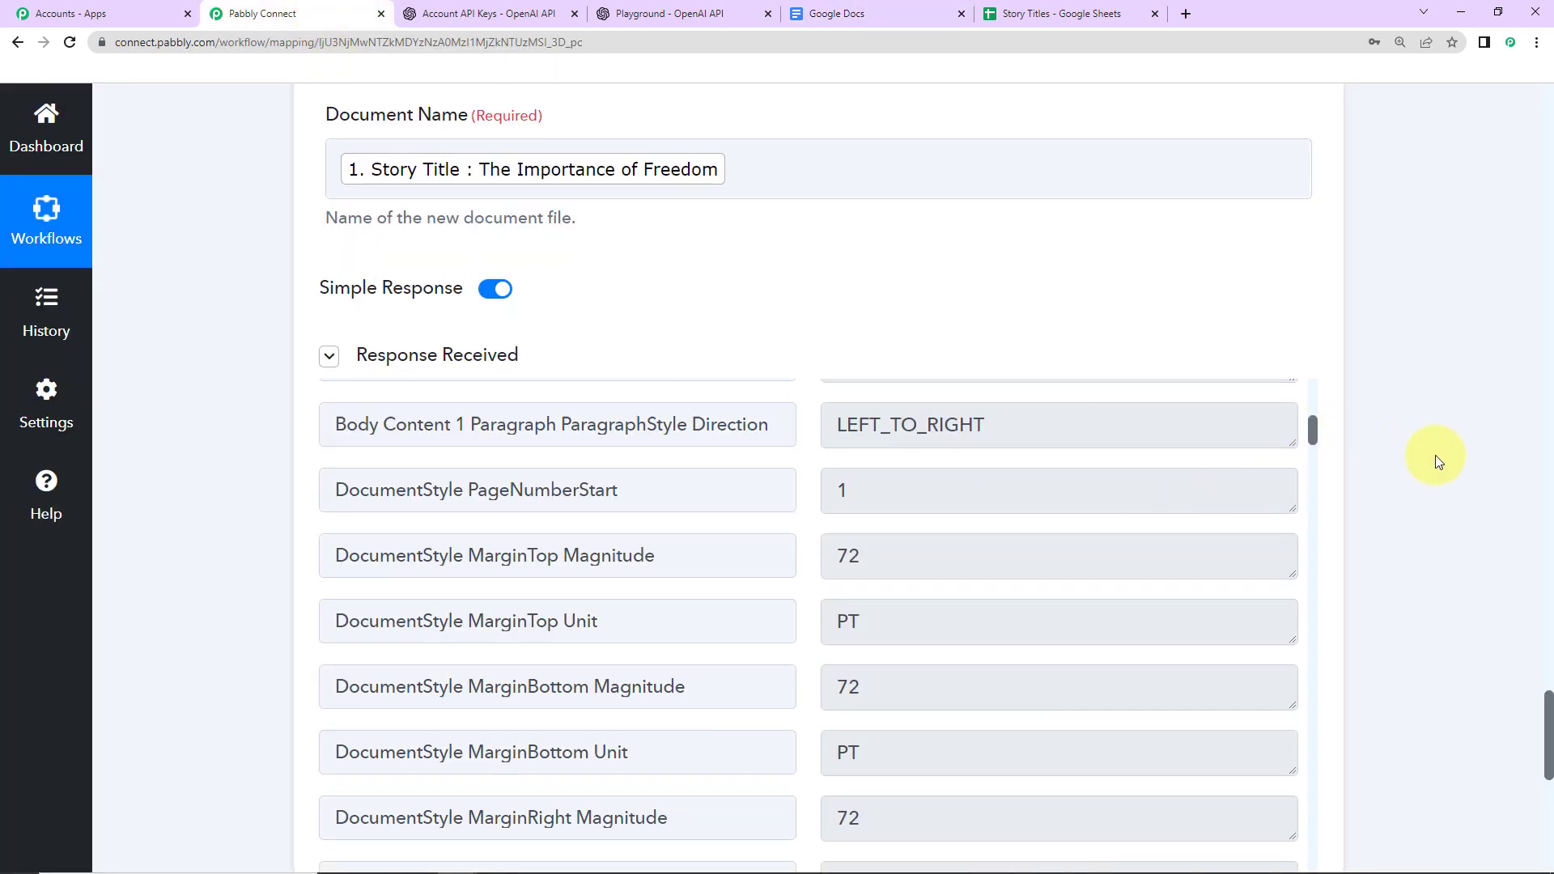
# Add another Google Docs action after the blank-document step with the event Append a Paragraph to a Document
pyautogui.scroll(-10, 1438, 462)
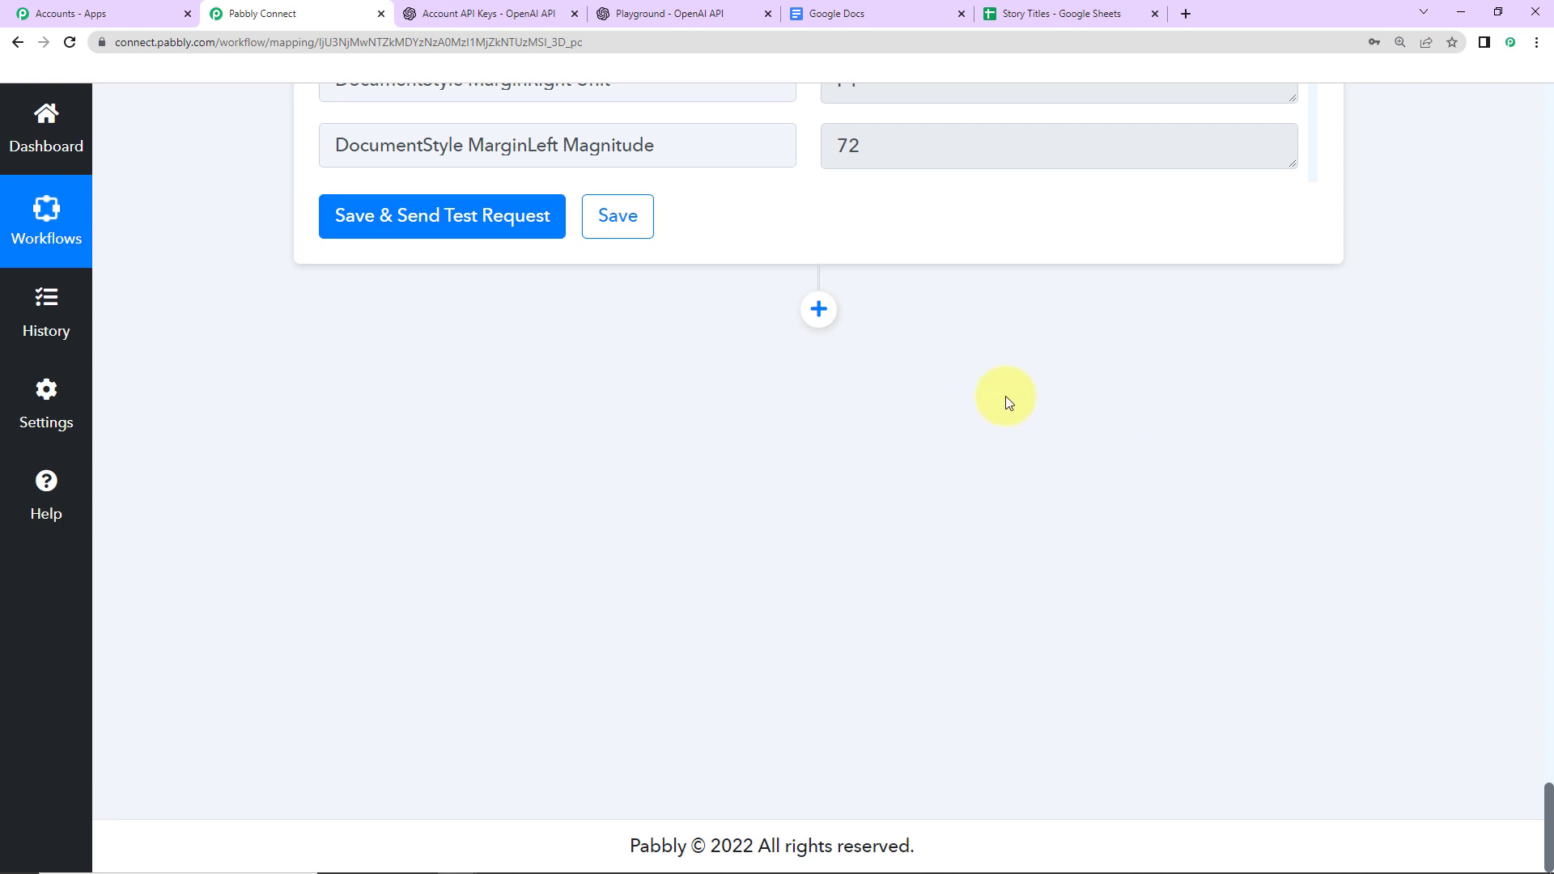
pyautogui.click(819, 309)
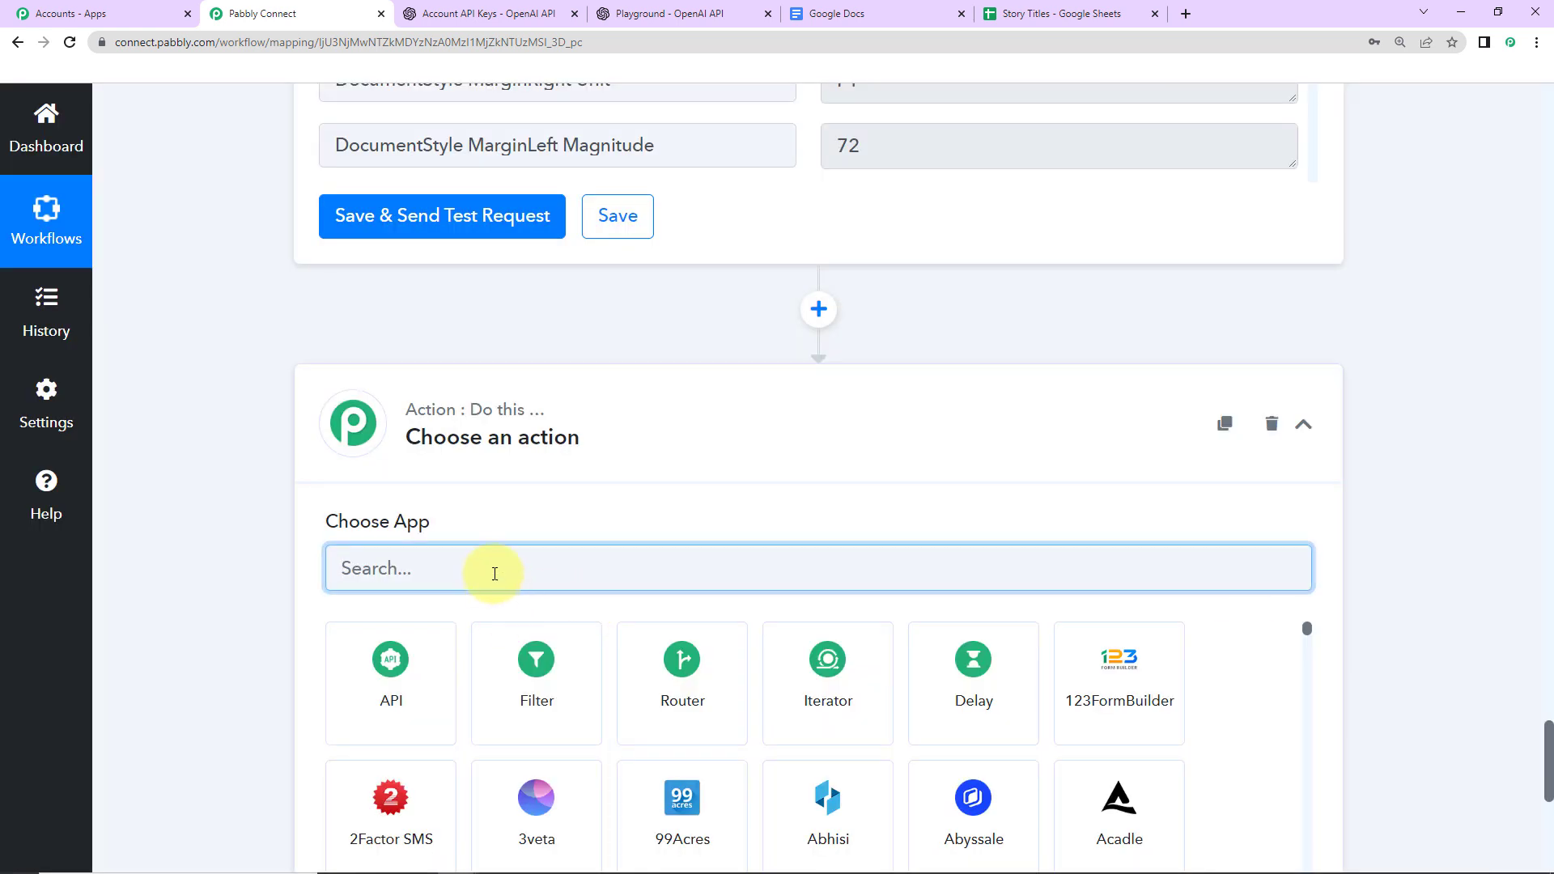
pyautogui.write('google')
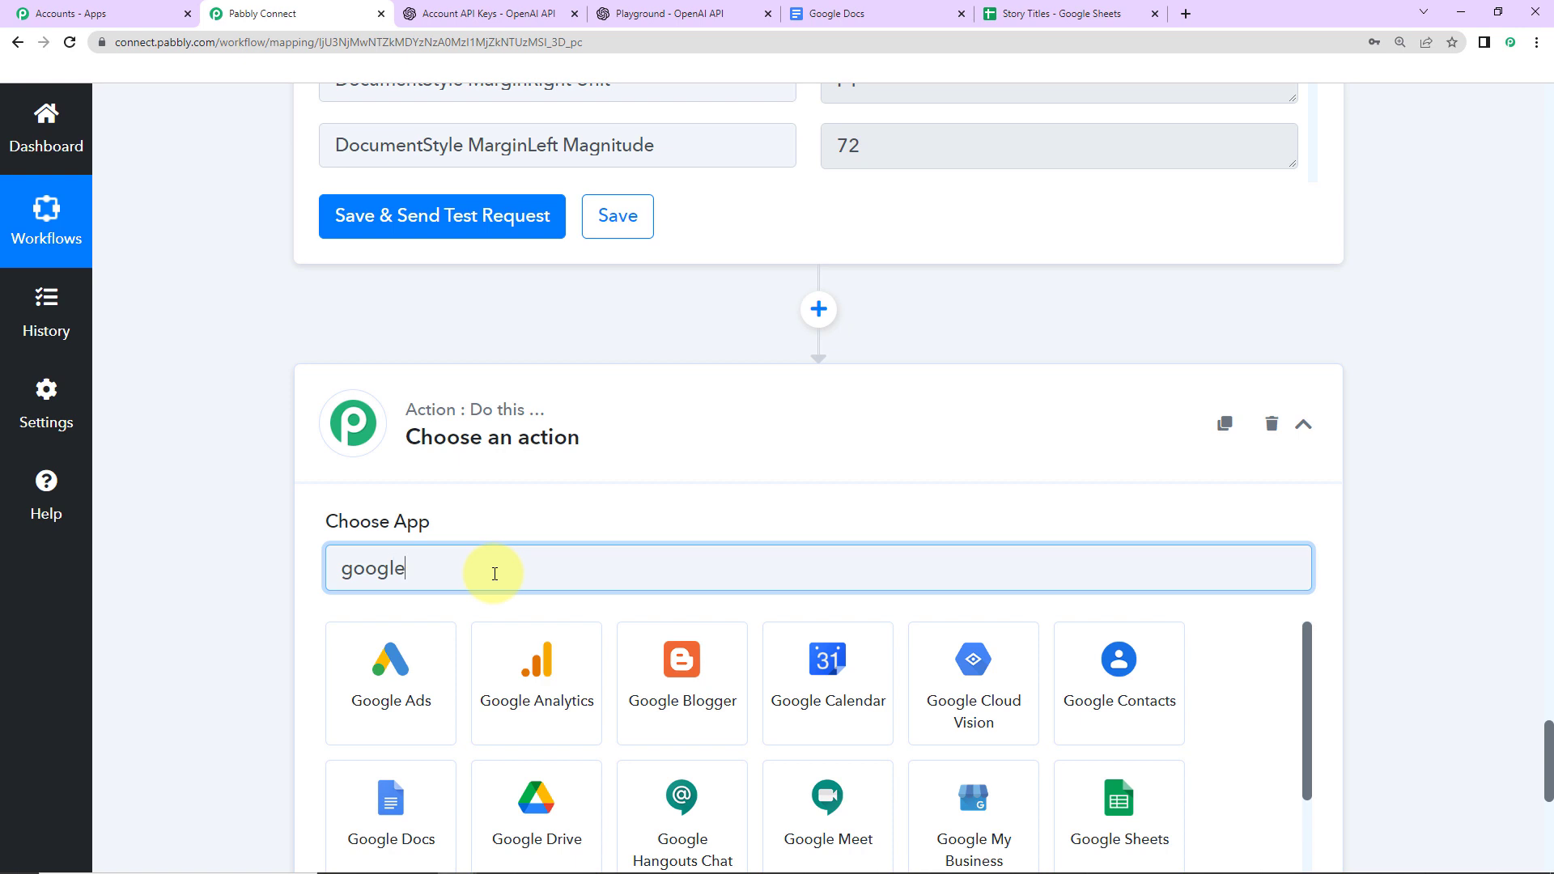
pyautogui.click(541, 816)
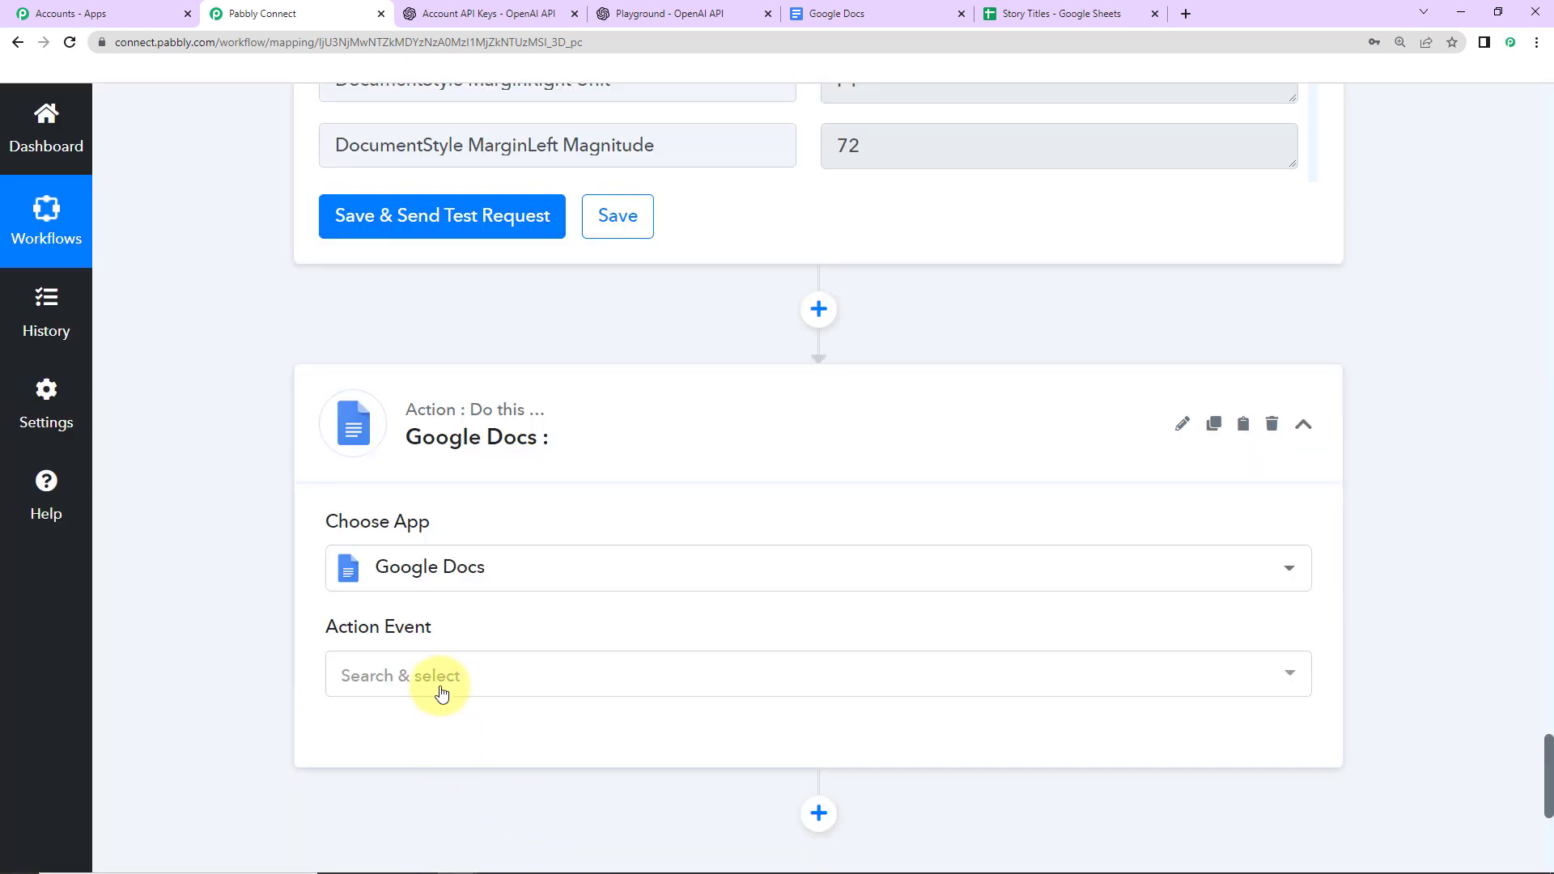
pyautogui.click(440, 686)
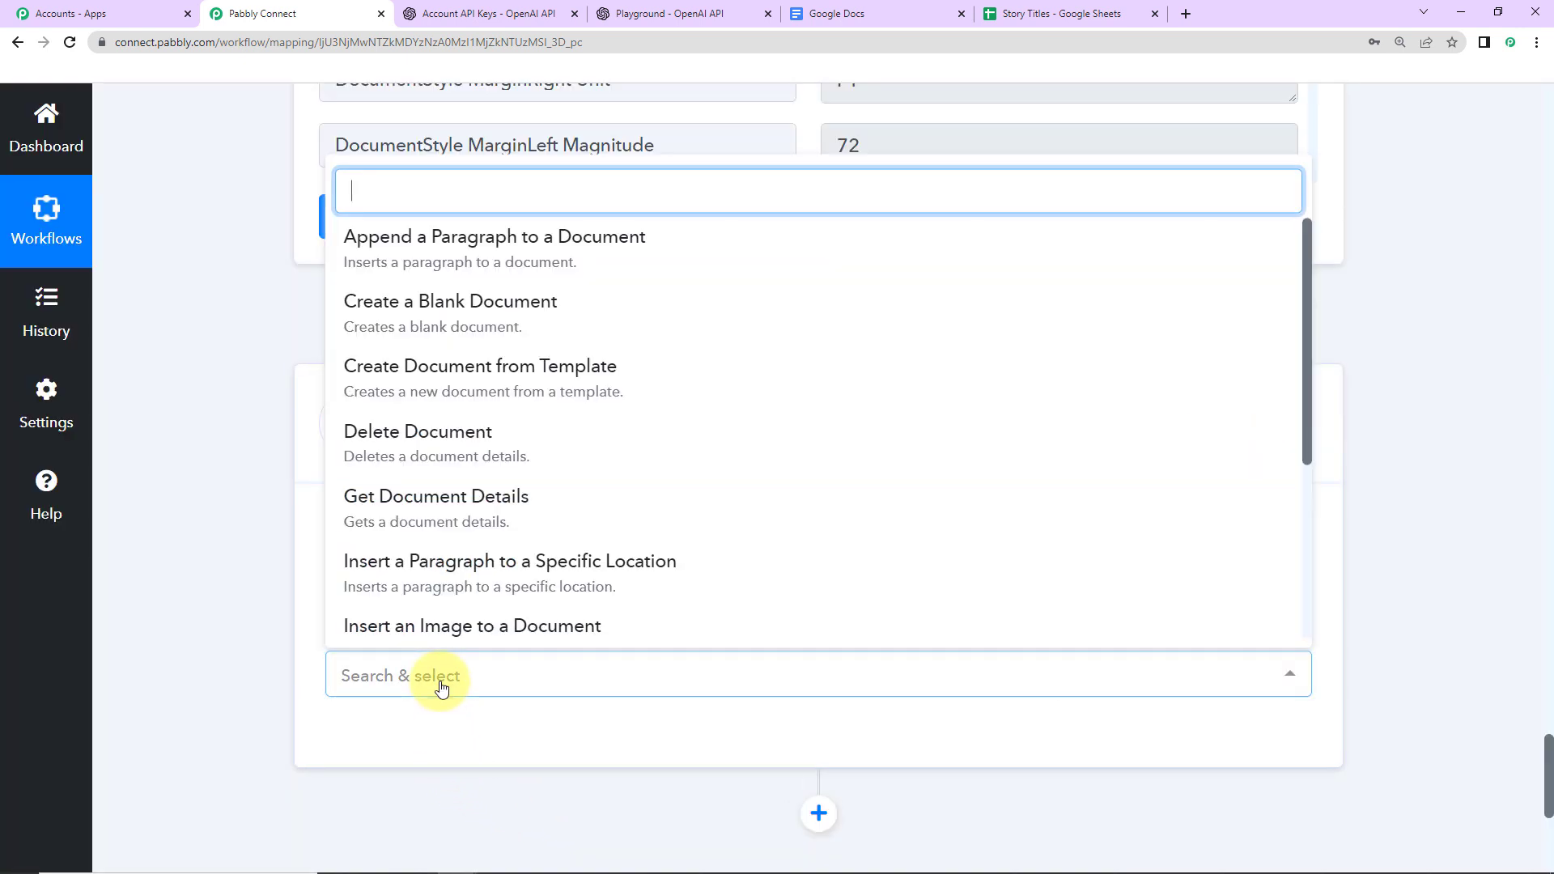
pyautogui.click(416, 243)
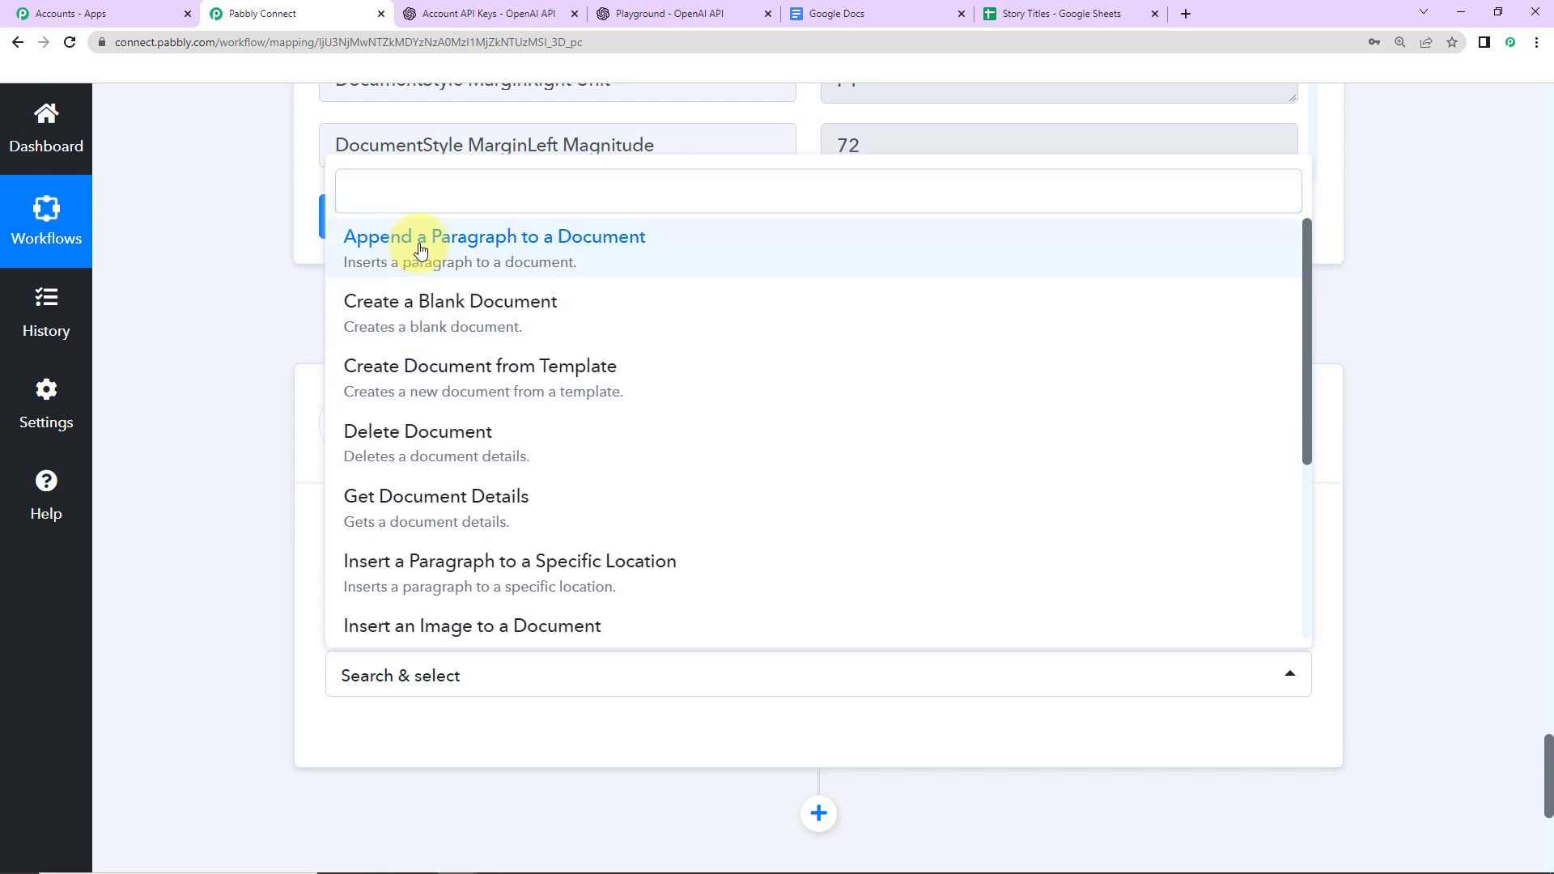
# Connect the new Google Docs action using the existing connection Google Docs #144
pyautogui.click(382, 751)
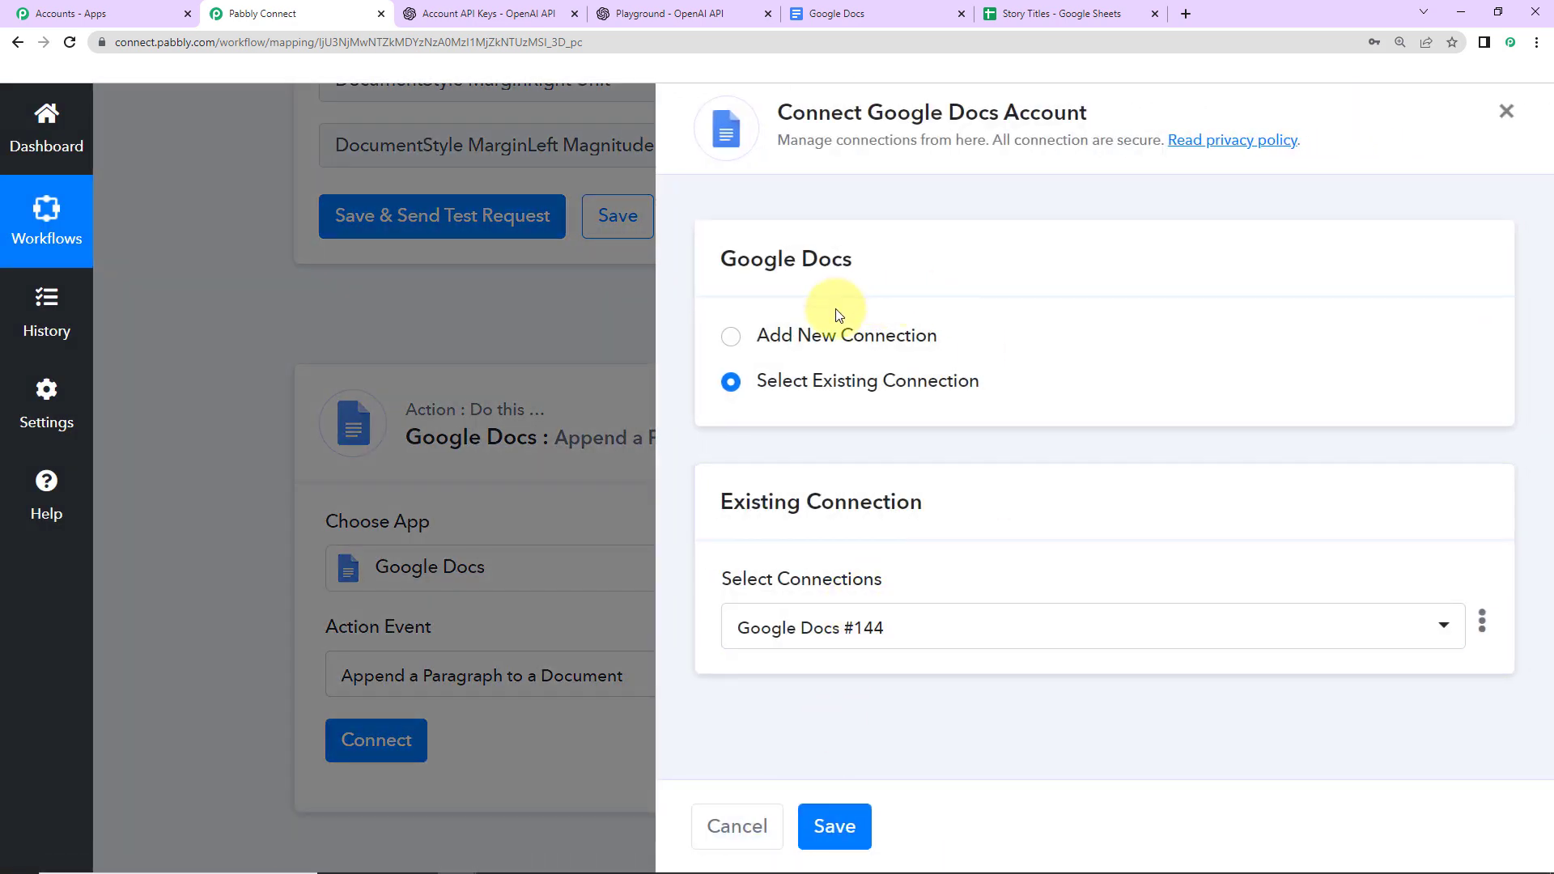
pyautogui.click(842, 842)
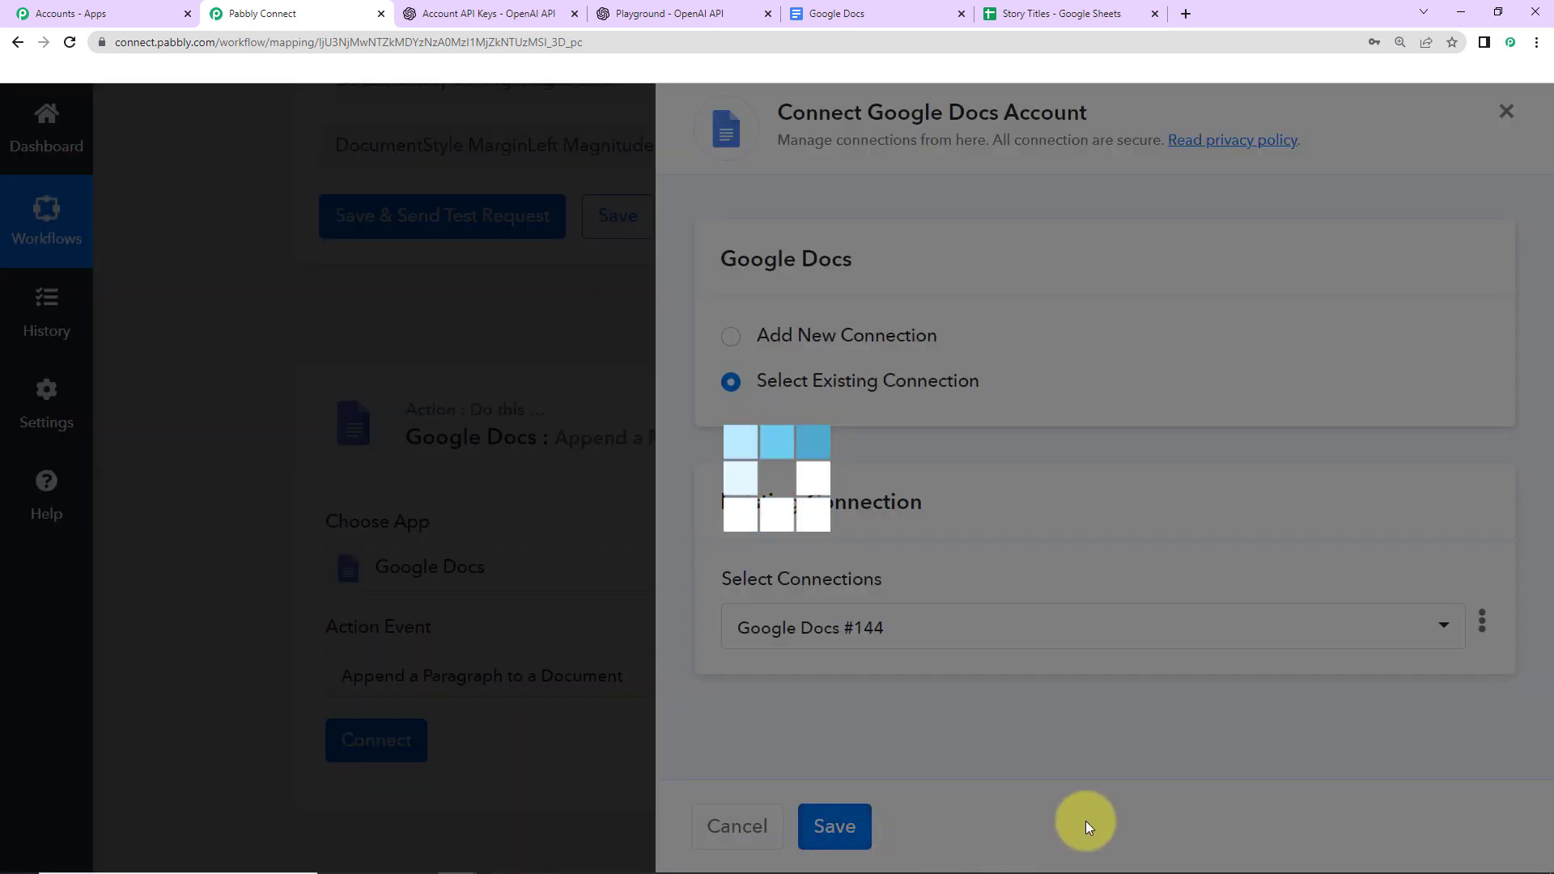
pyautogui.scroll(3, 982, 607)
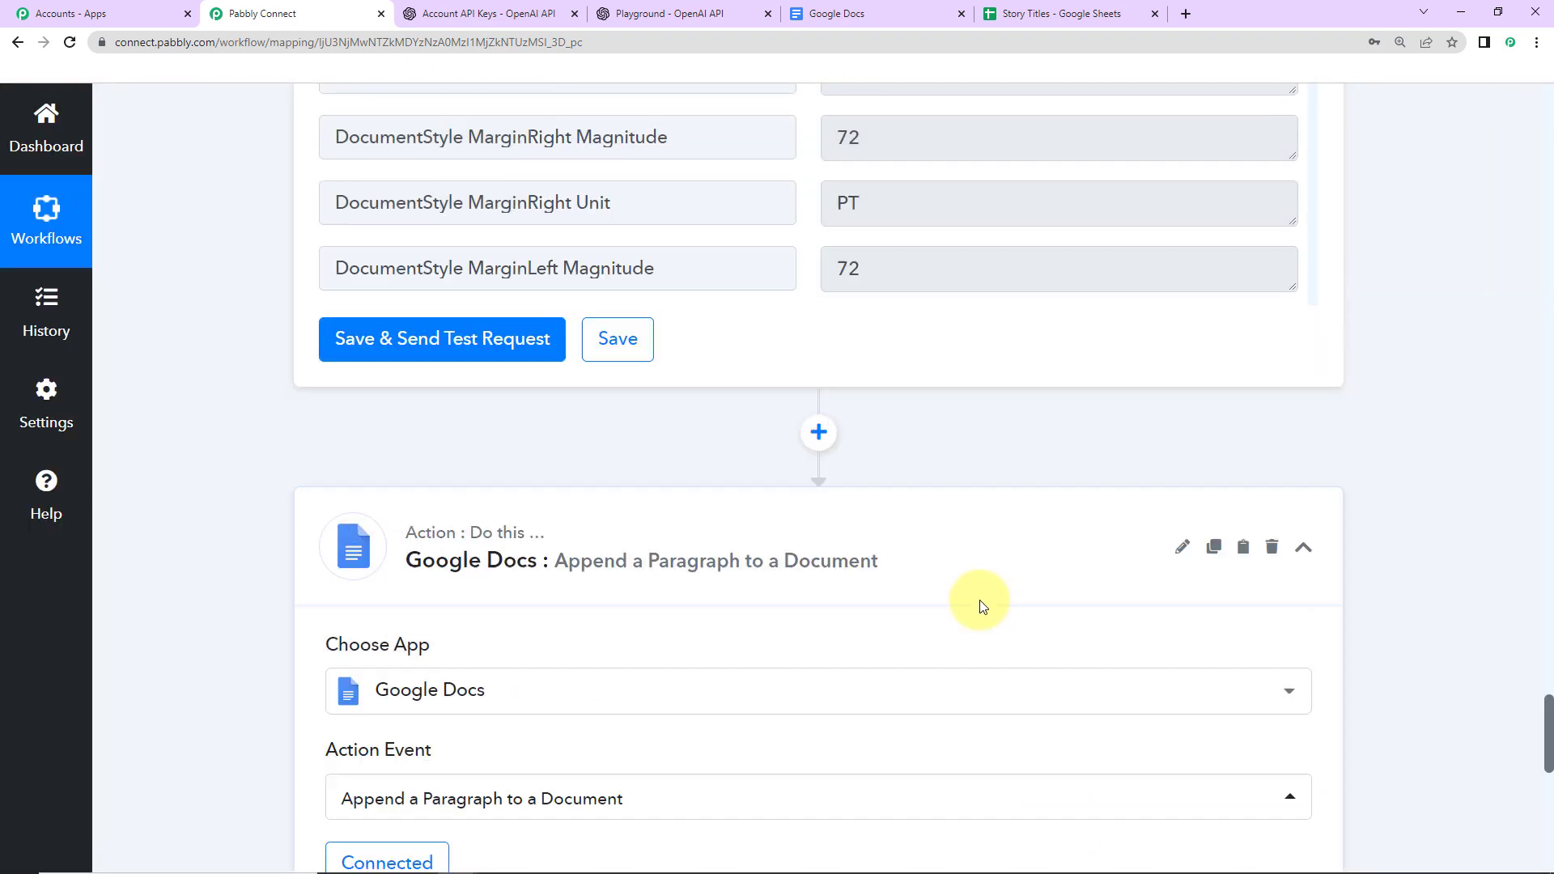
# Enable mapping for Document and replace the chosen document with the DocumentId from the Create a Blank Document step
pyautogui.scroll(-7, 1423, 613)
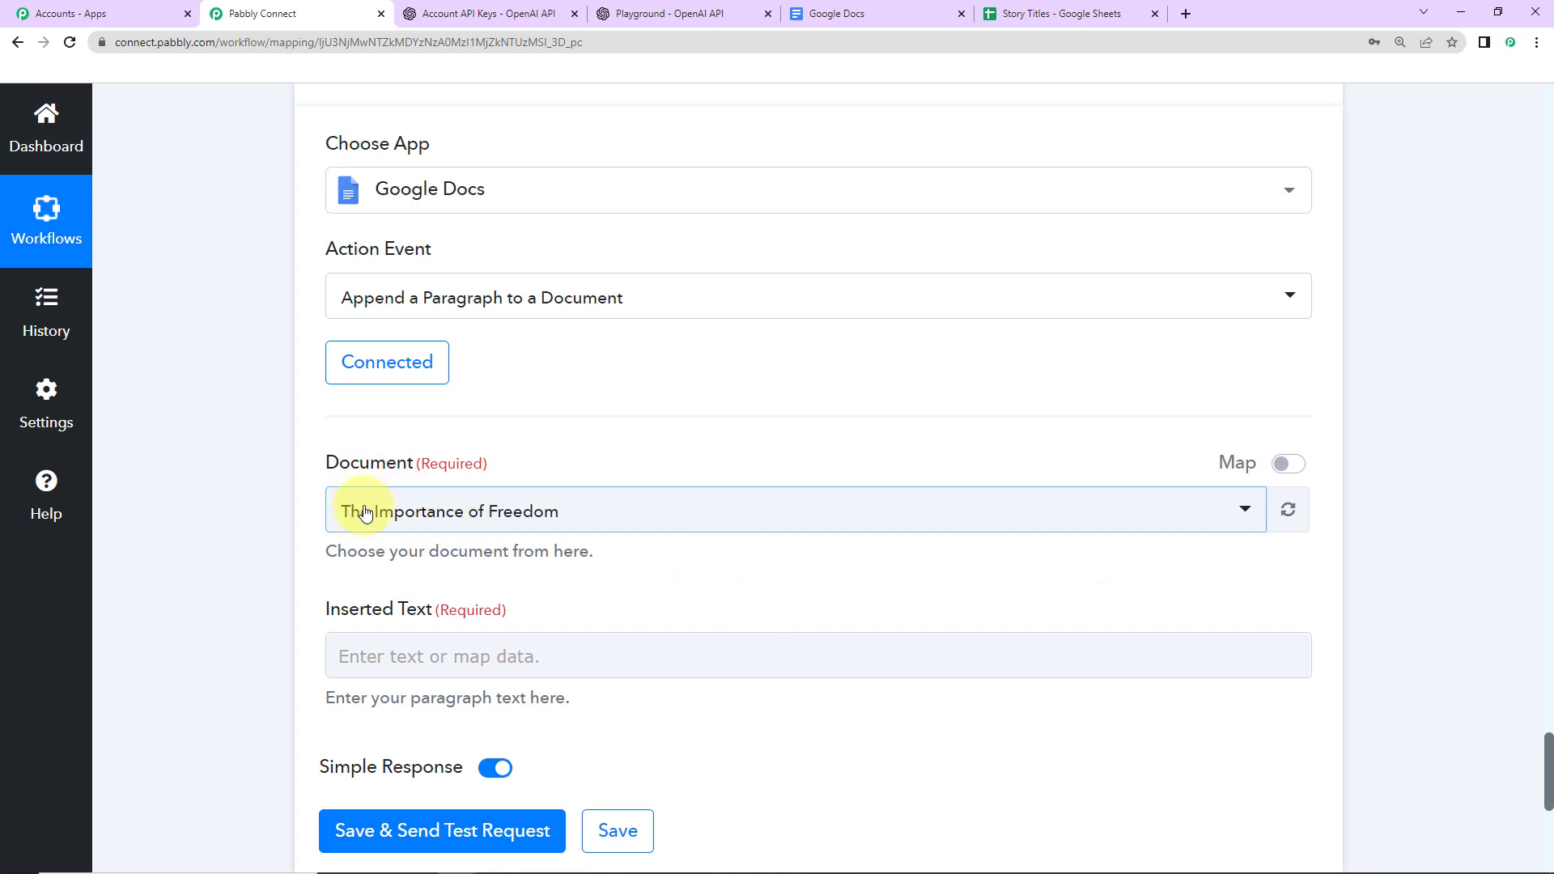
pyautogui.click(1285, 468)
pyautogui.moveTo(868, 518); pyautogui.dragTo(4, 509)
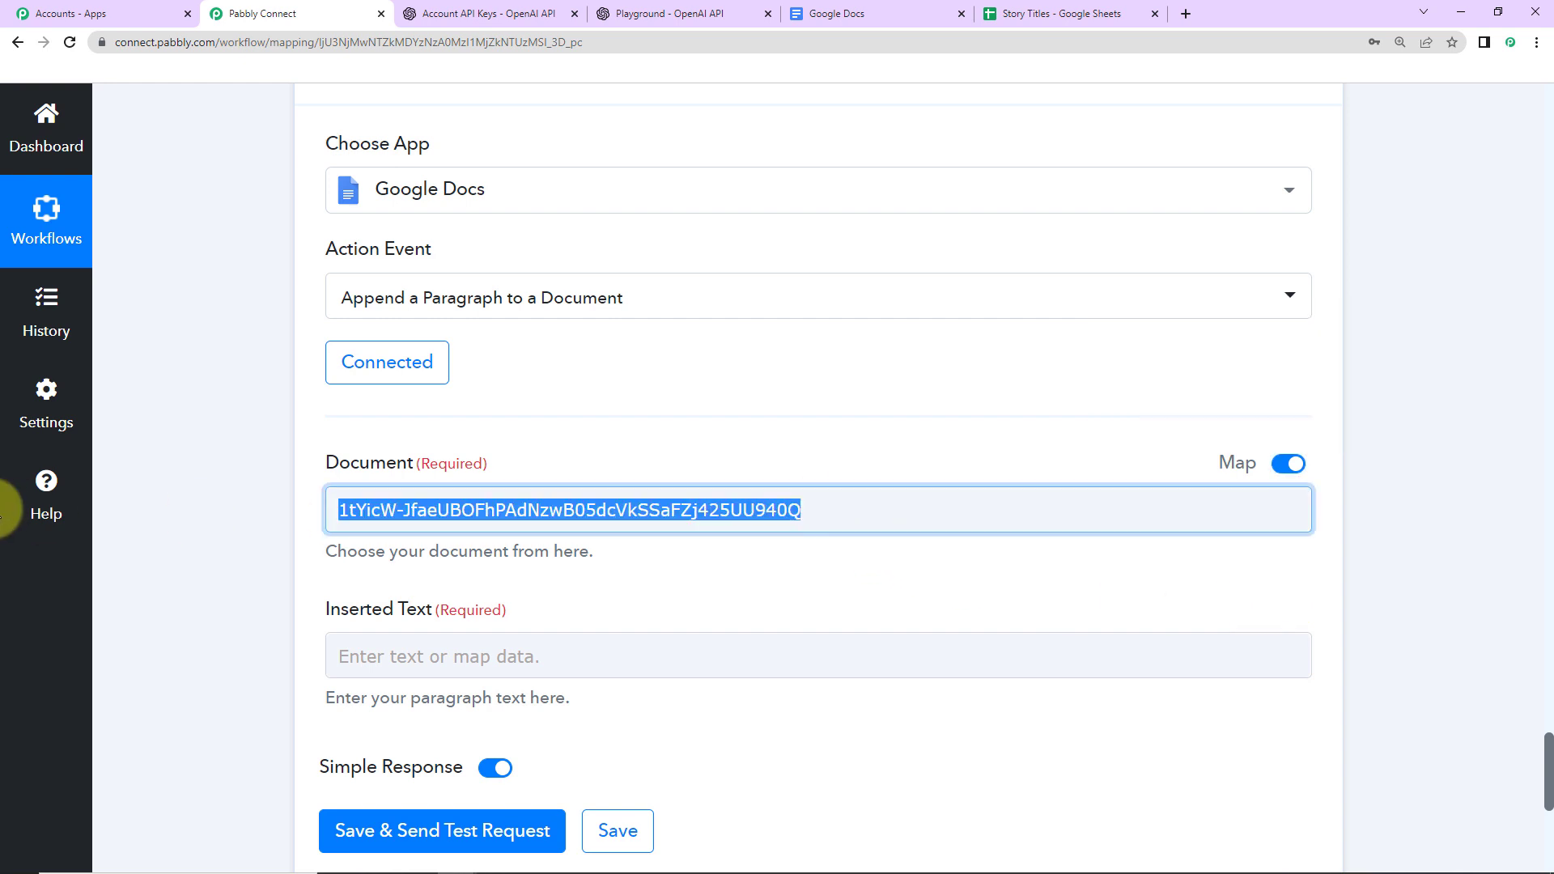
pyautogui.press('BackSpace')
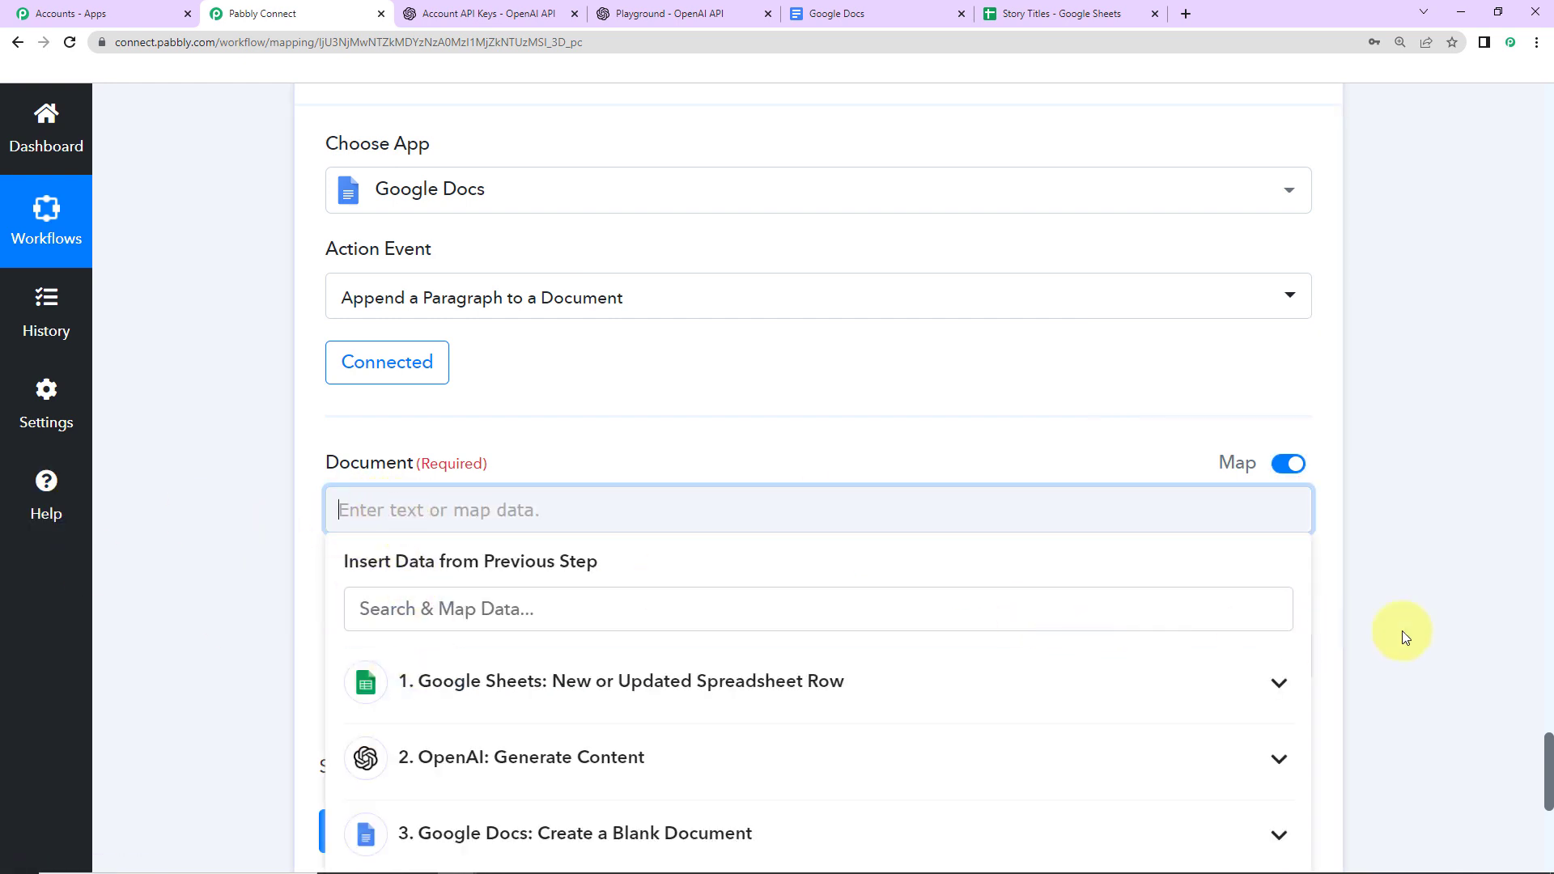
pyautogui.scroll(-2, 1545, 757)
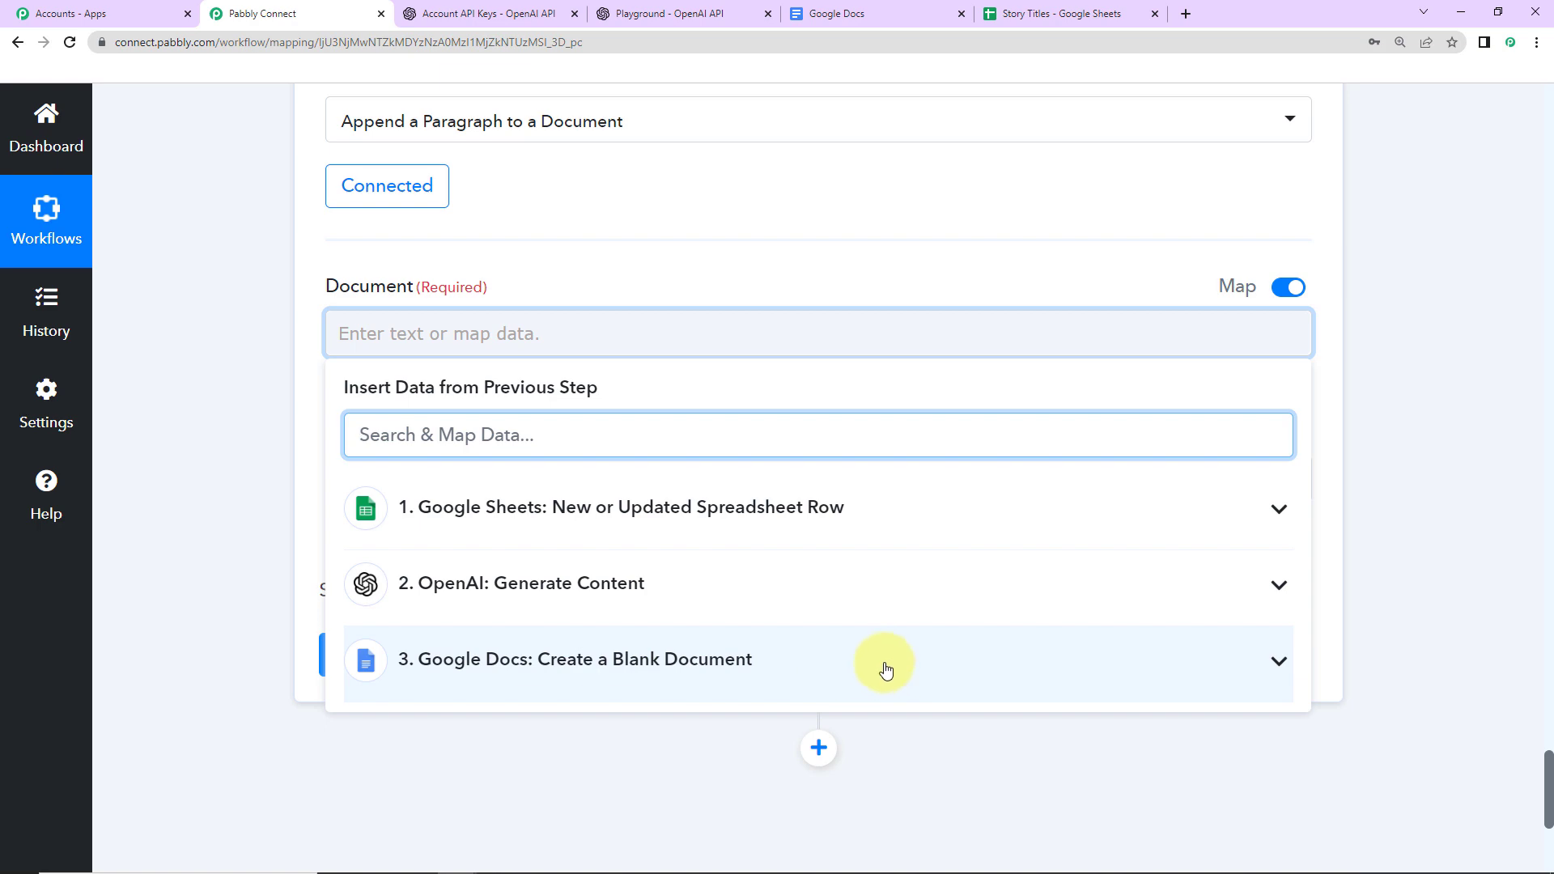
pyautogui.click(823, 678)
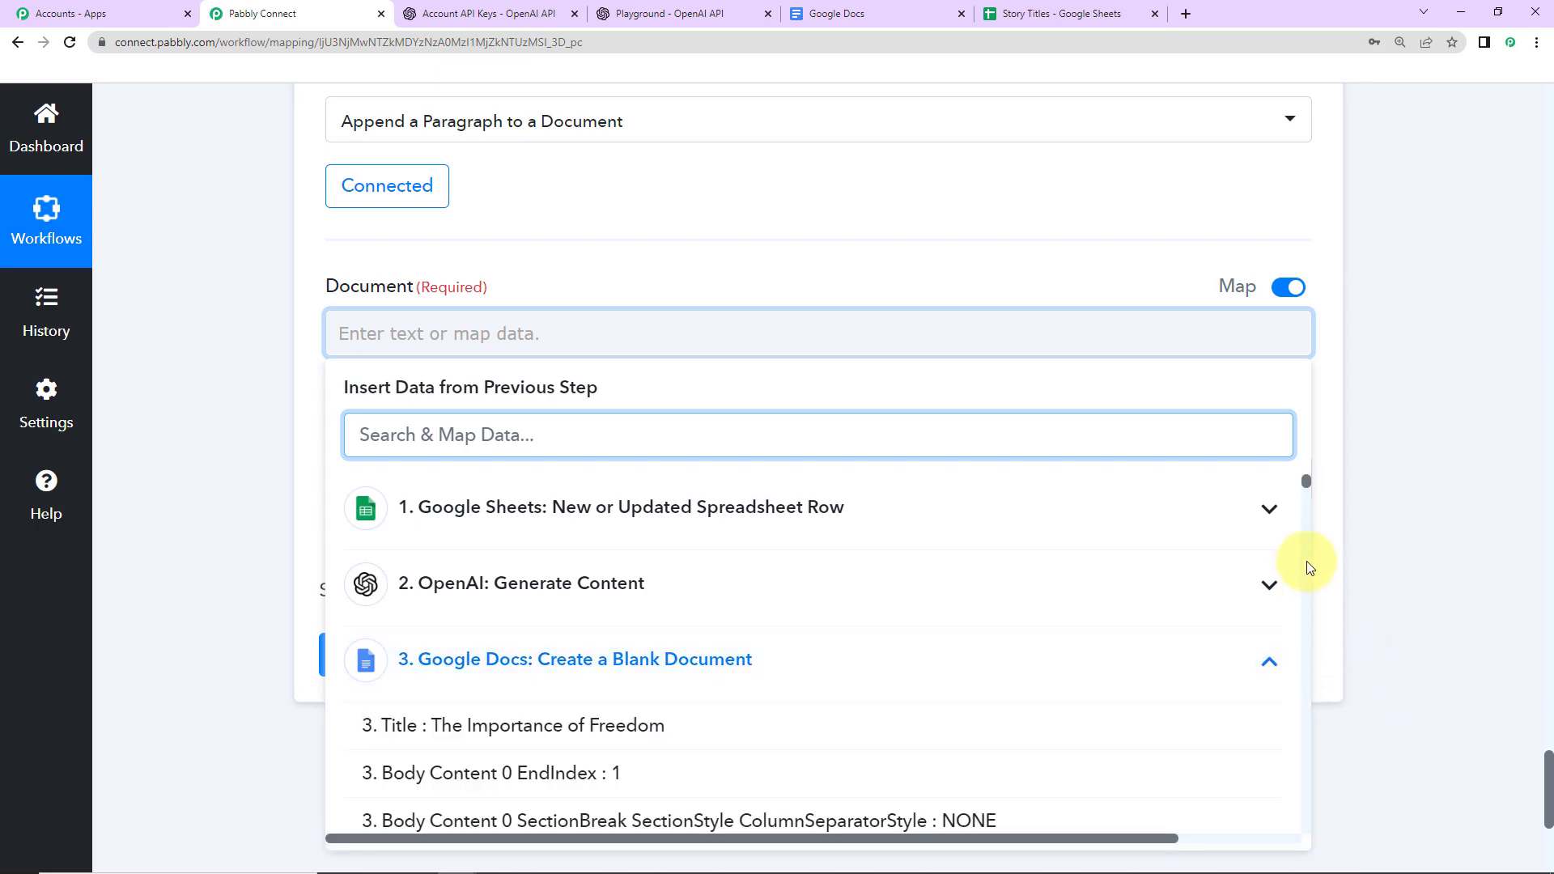
pyautogui.moveTo(1303, 481); pyautogui.dragTo(1293, 868)
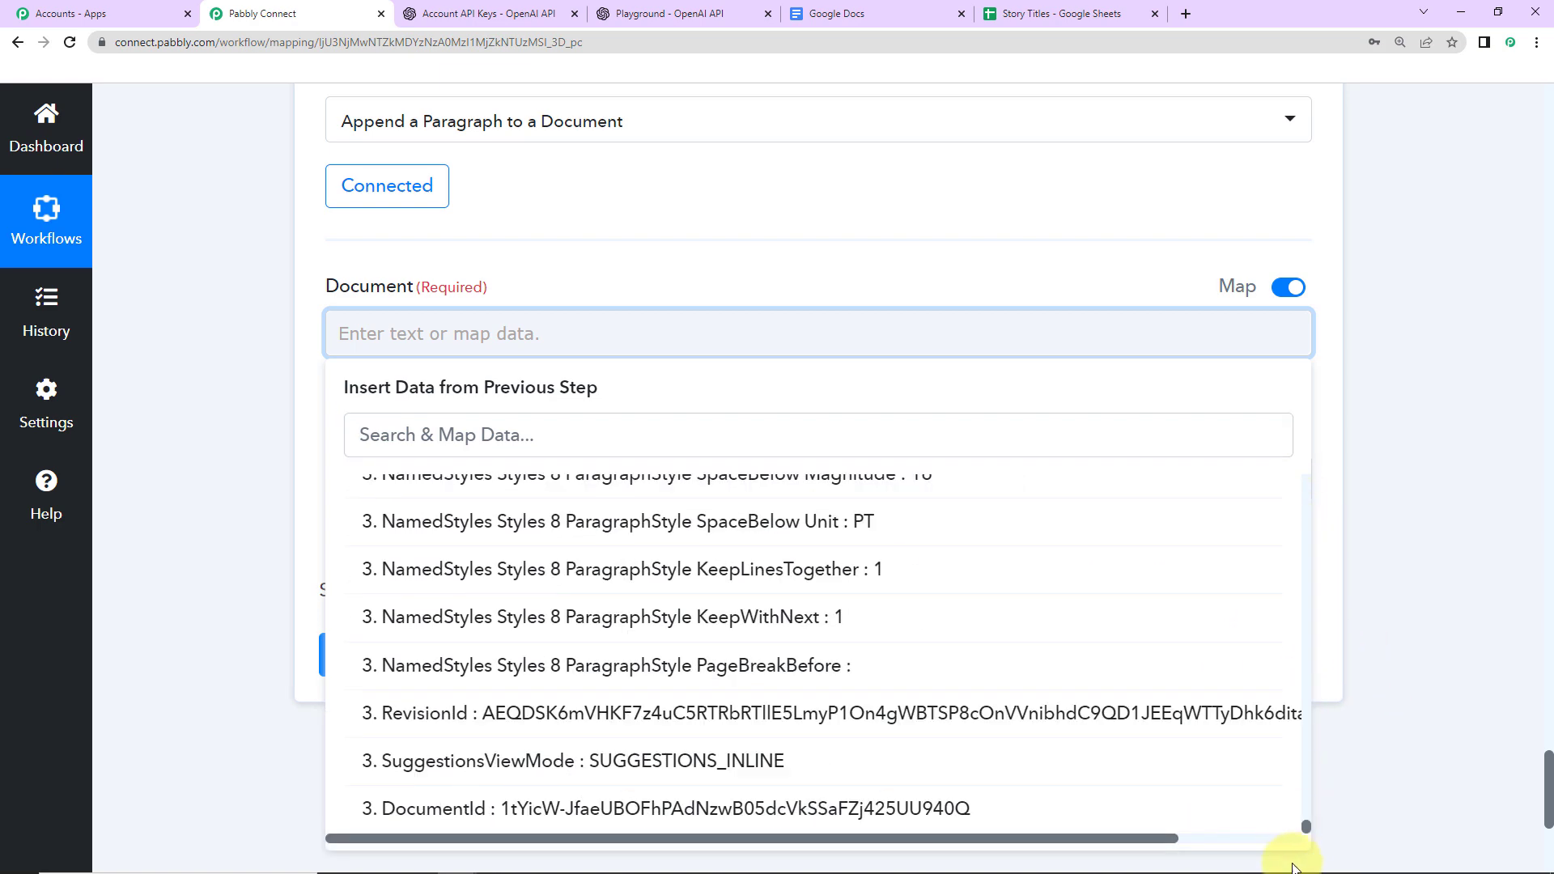
pyautogui.click(467, 811)
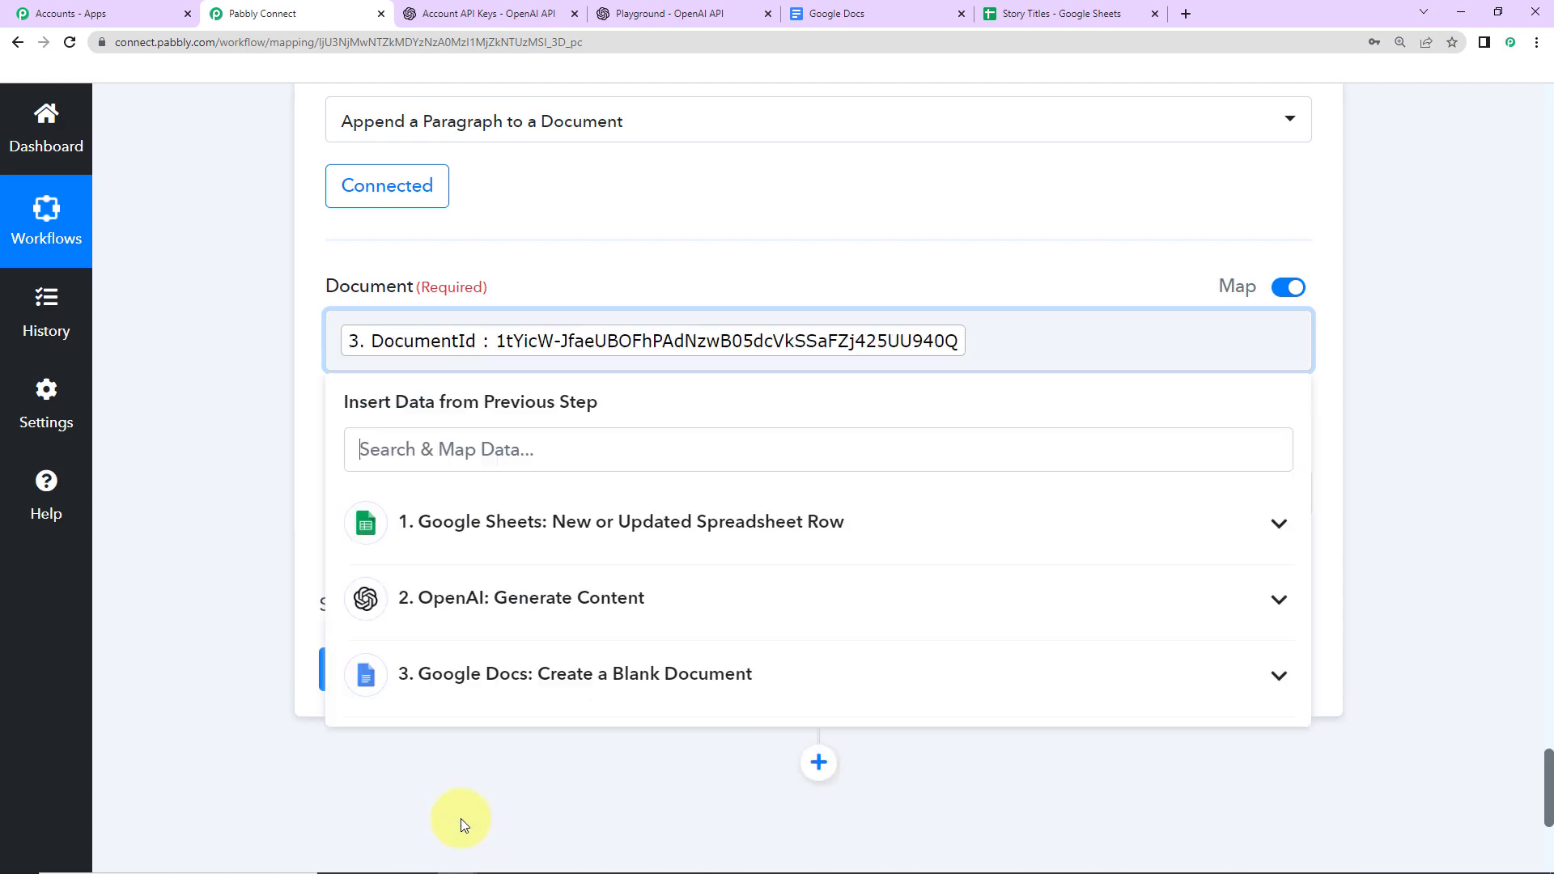
pyautogui.click(218, 601)
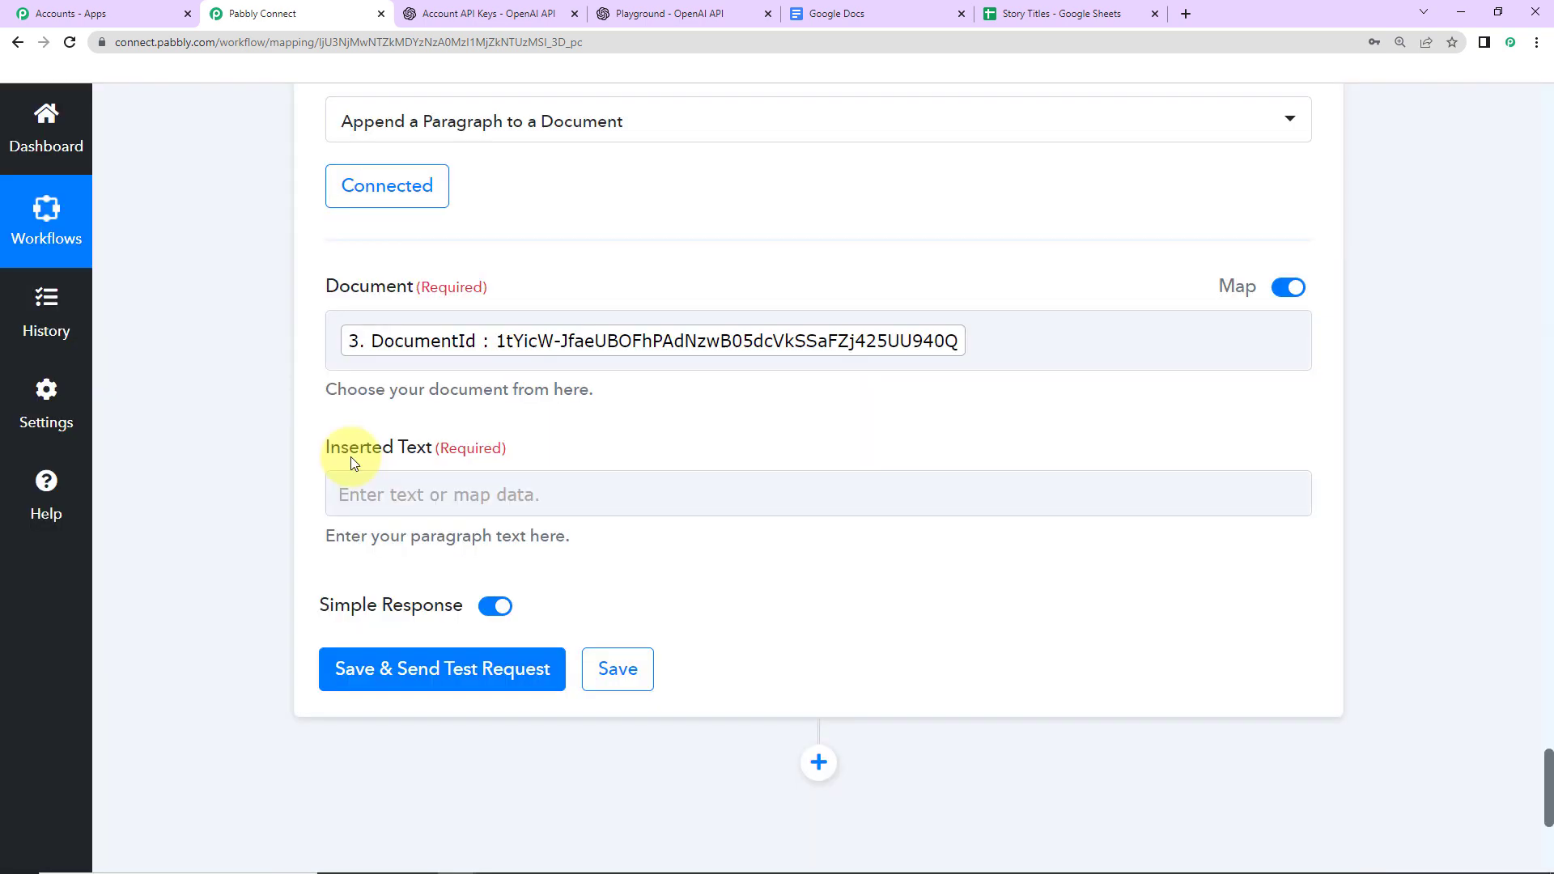
# Map Choices 0 Text from the OpenAI Generate Content step as the inserted text
pyautogui.click(426, 510)
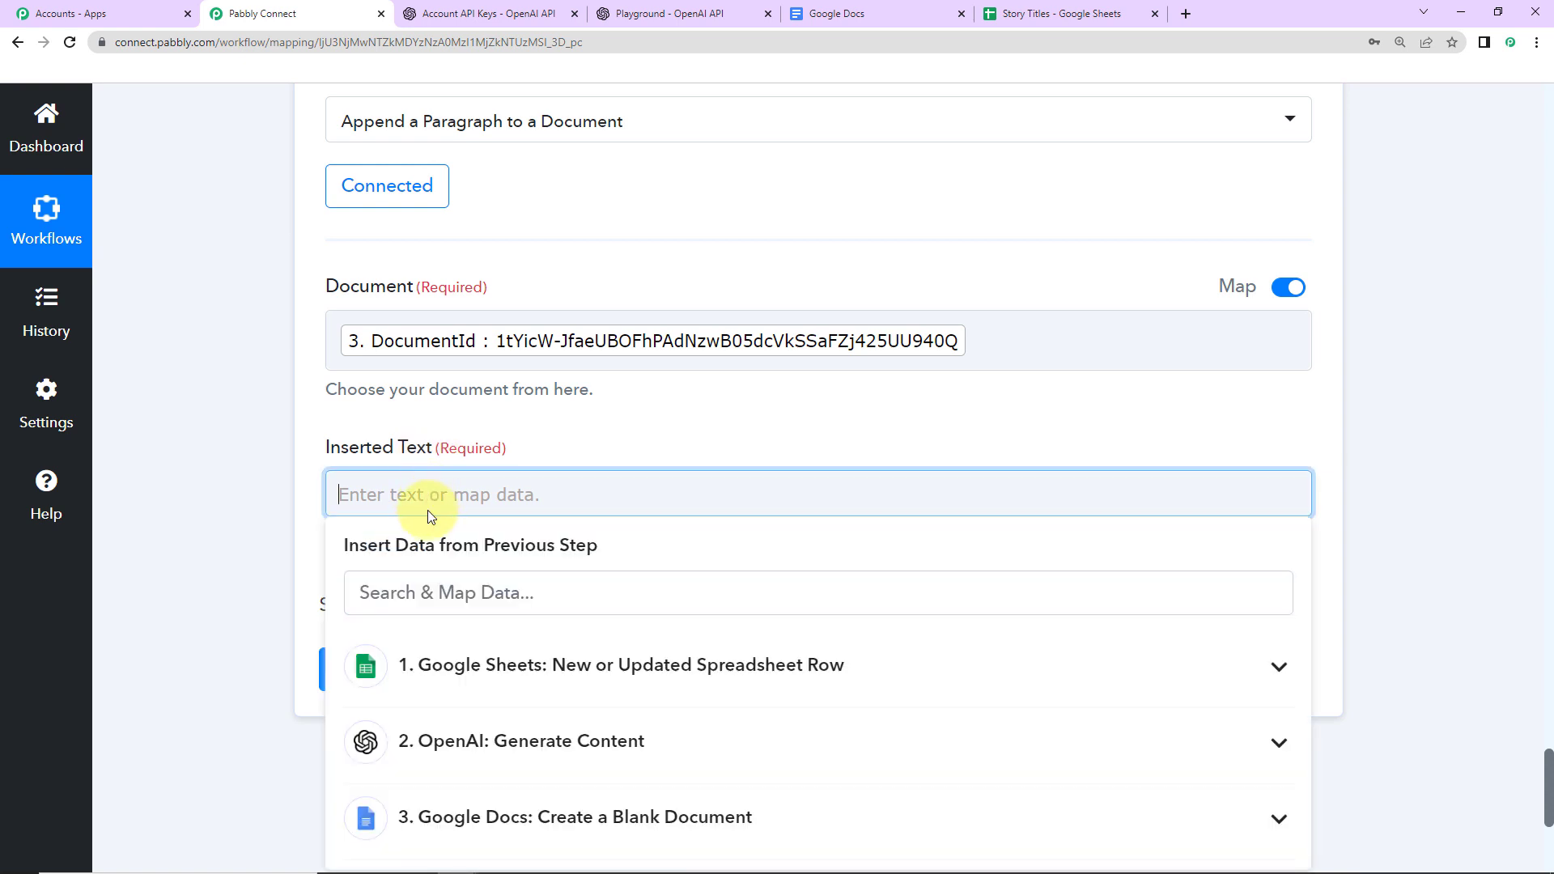
pyautogui.click(484, 746)
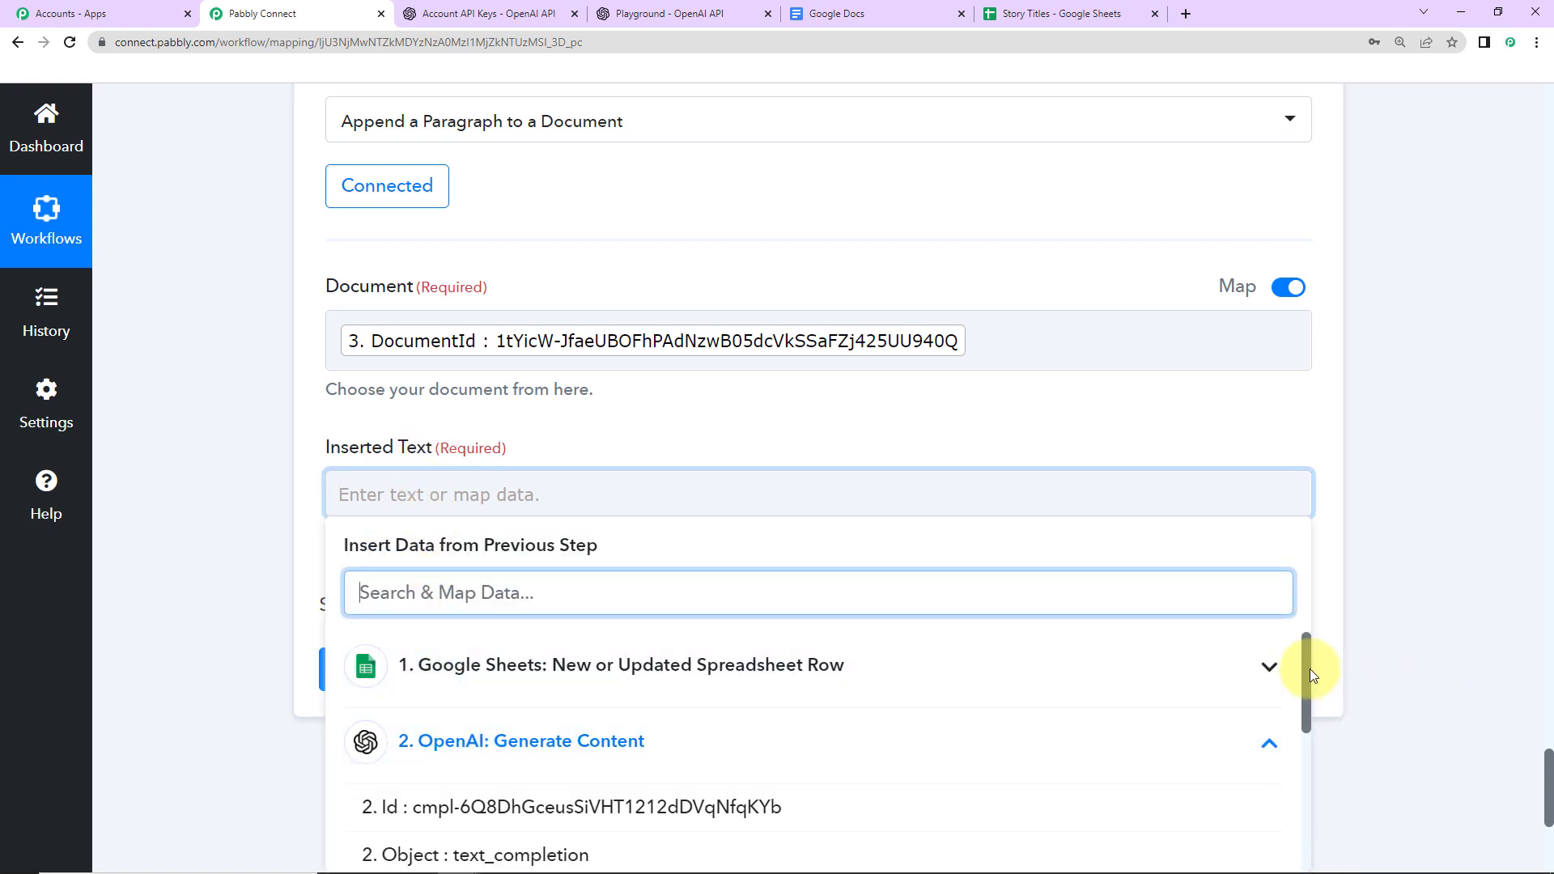
pyautogui.moveTo(1310, 671); pyautogui.dragTo(1309, 761)
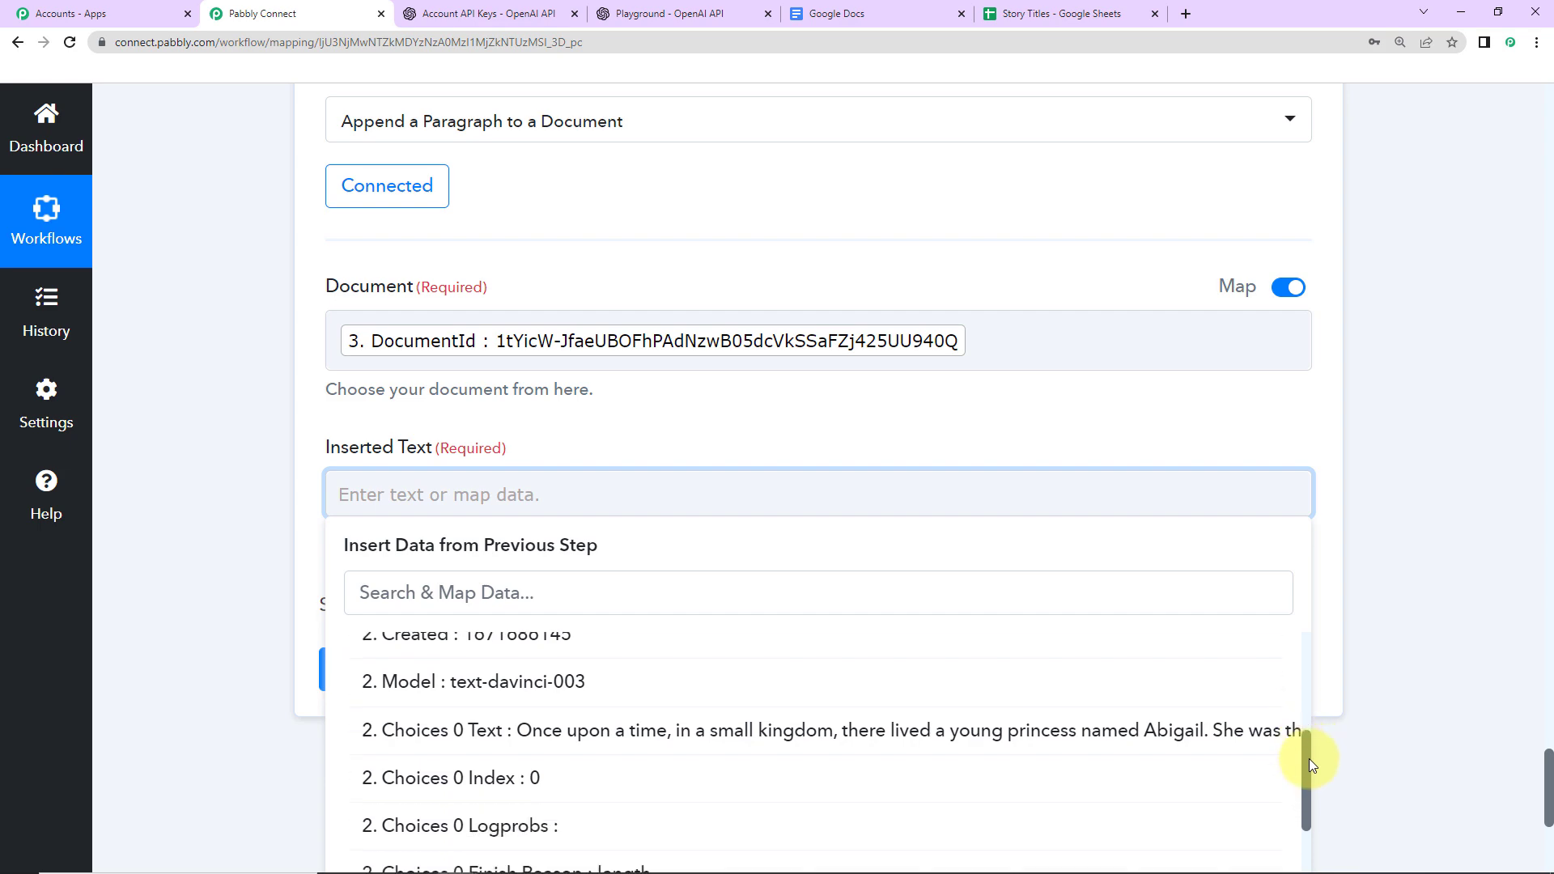
pyautogui.click(635, 732)
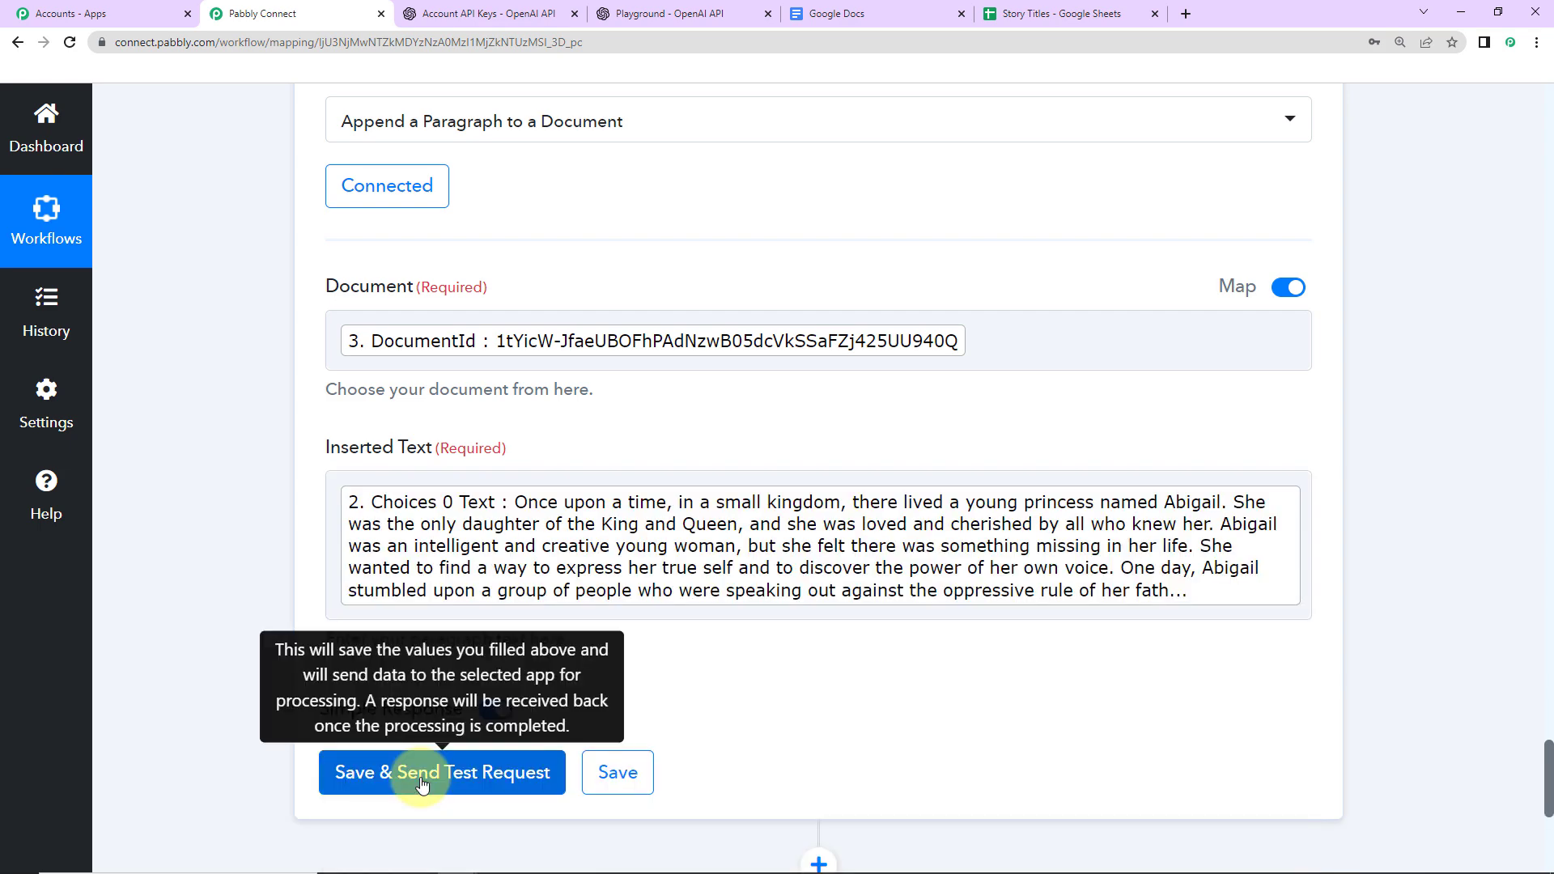
# Save the append action with a test request and review the DocumentId in its response
pyautogui.click(484, 779)
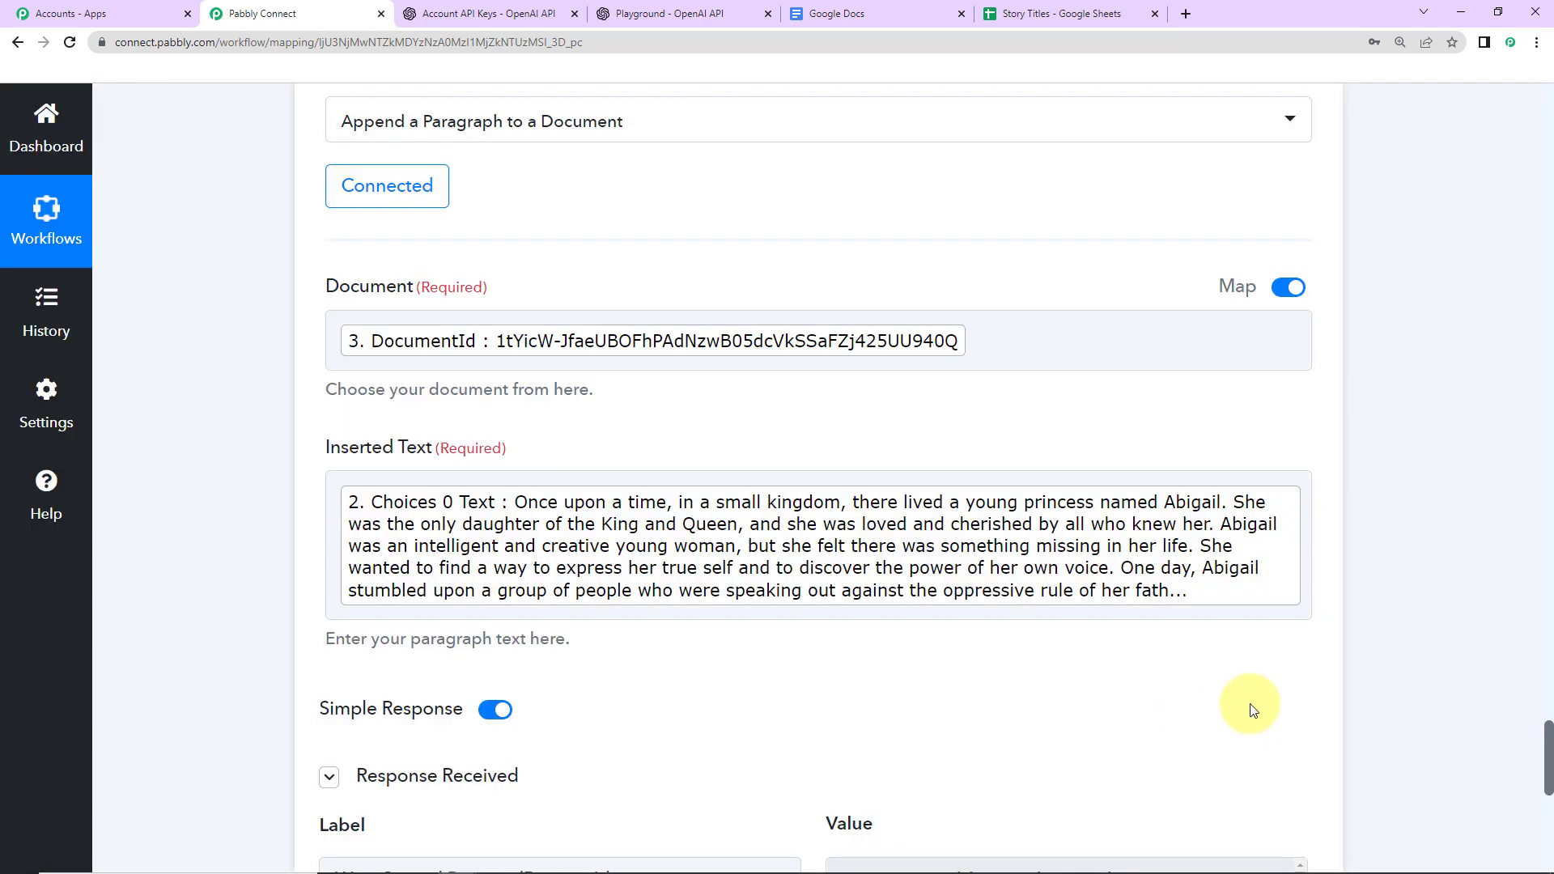
pyautogui.scroll(-5, 1447, 674)
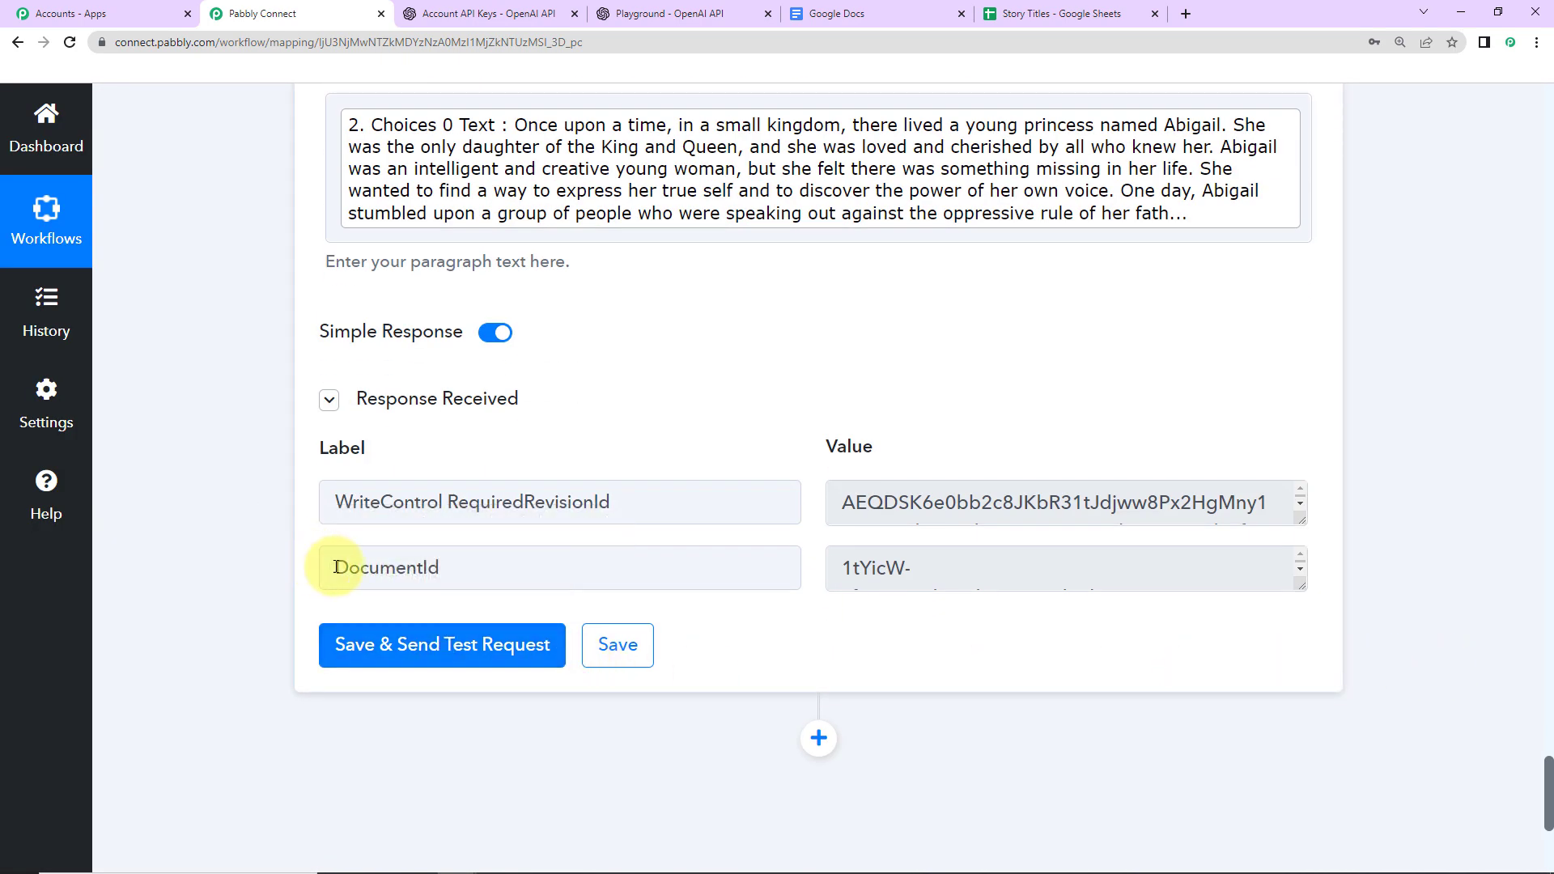
pyautogui.moveTo(336, 567); pyautogui.dragTo(476, 575)
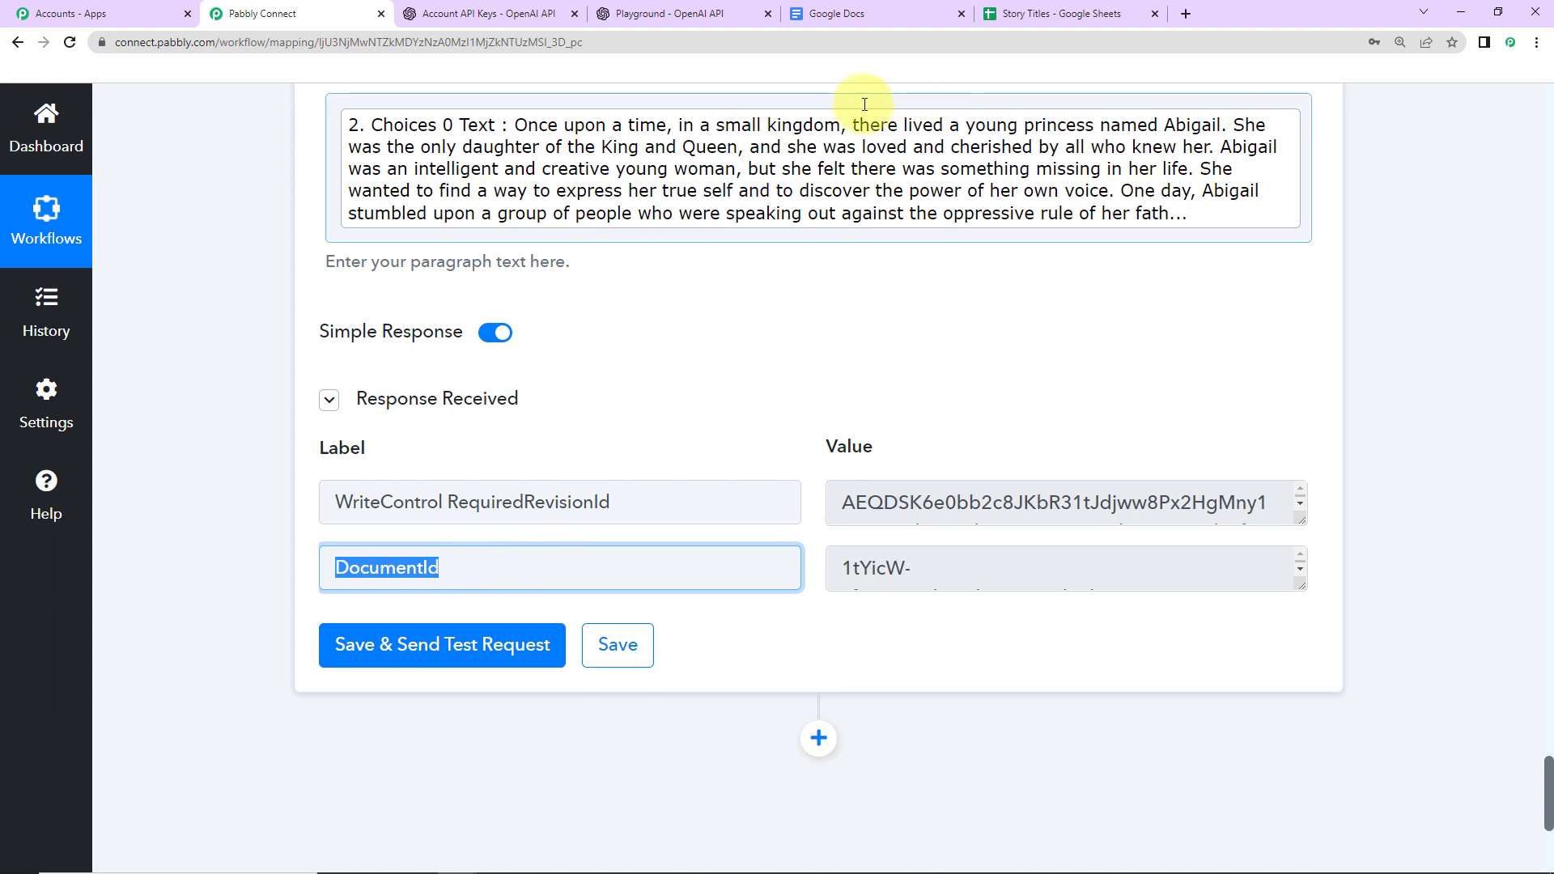
# Open The Importance of Freedom in Google Docs to check the appended story, and return to Pabbly Connect
pyautogui.click(860, 13)
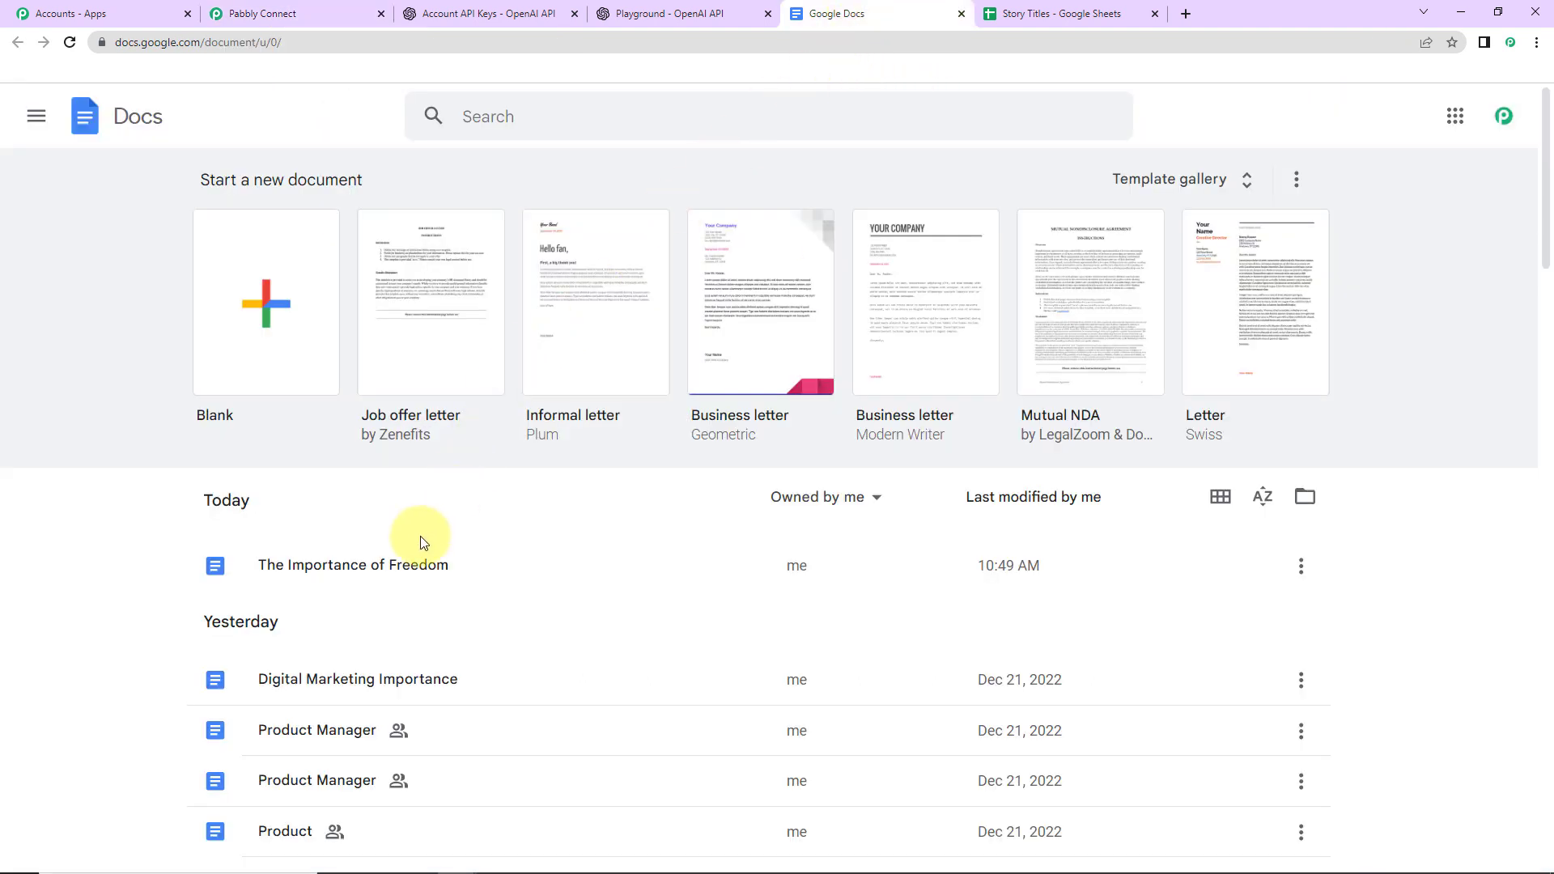
pyautogui.click(366, 571)
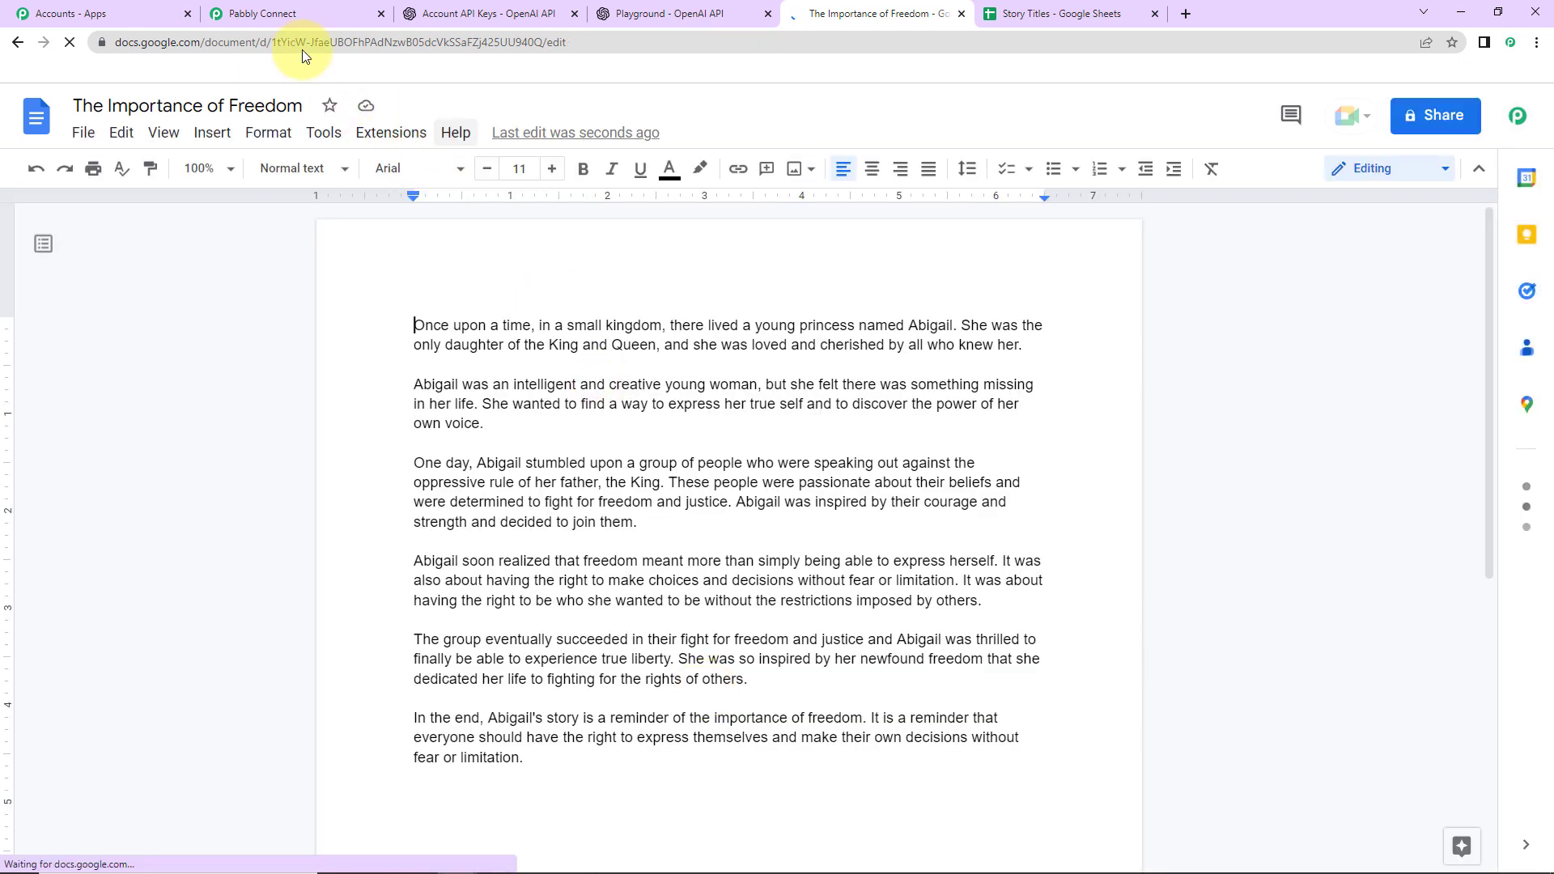
pyautogui.click(300, 13)
pyautogui.click(1507, 604)
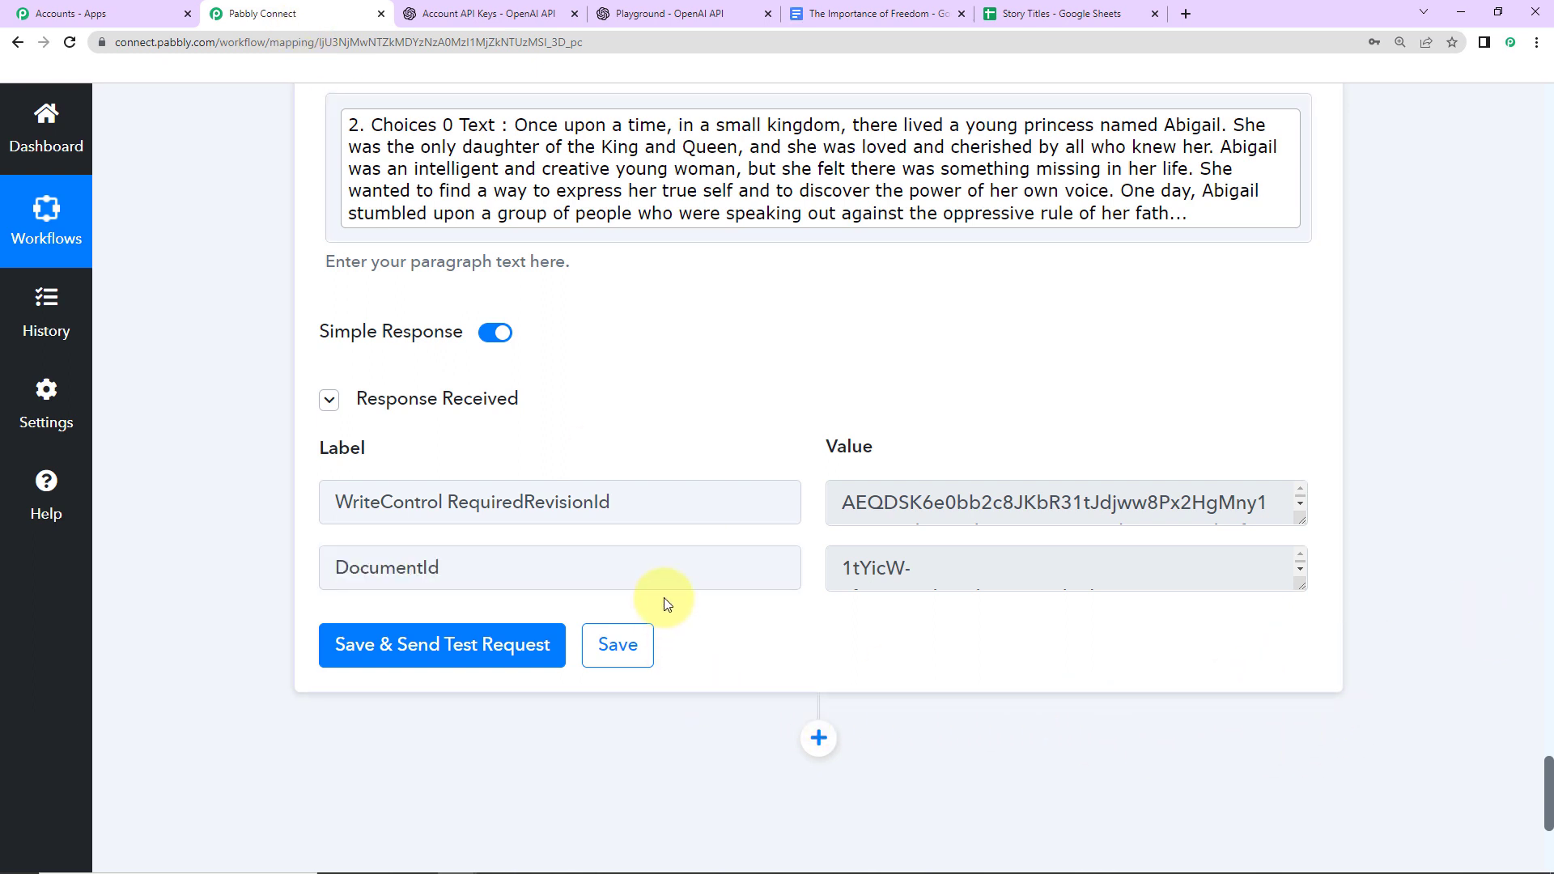
# Examine the Story Document Link column in the Story Titles sheet and the document's sharing status, returning to Pabbly Connect
pyautogui.click(1056, 13)
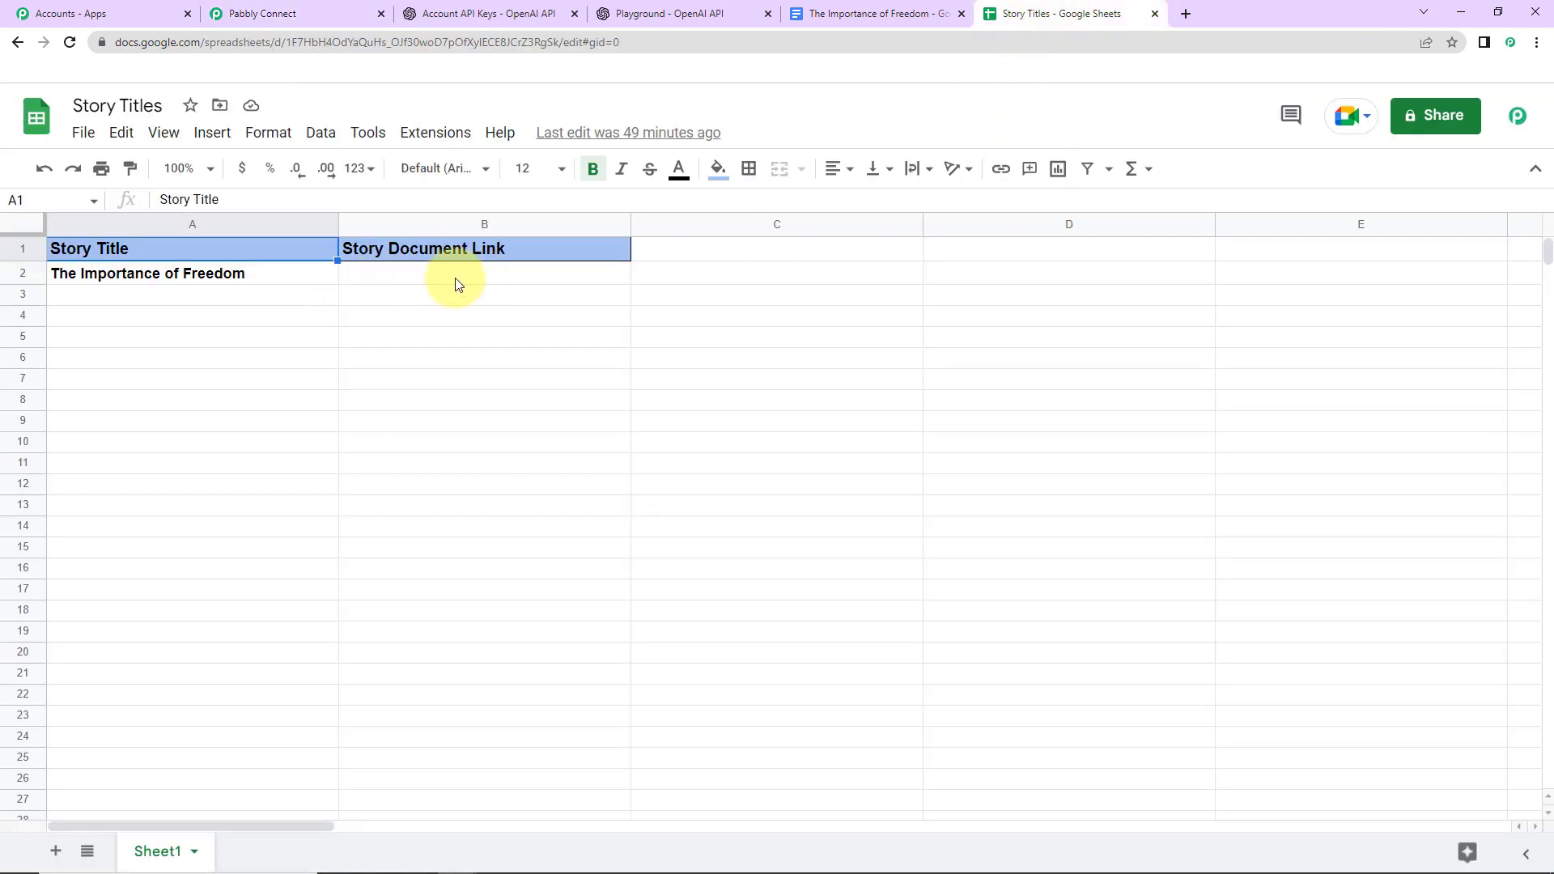
pyautogui.click(327, 16)
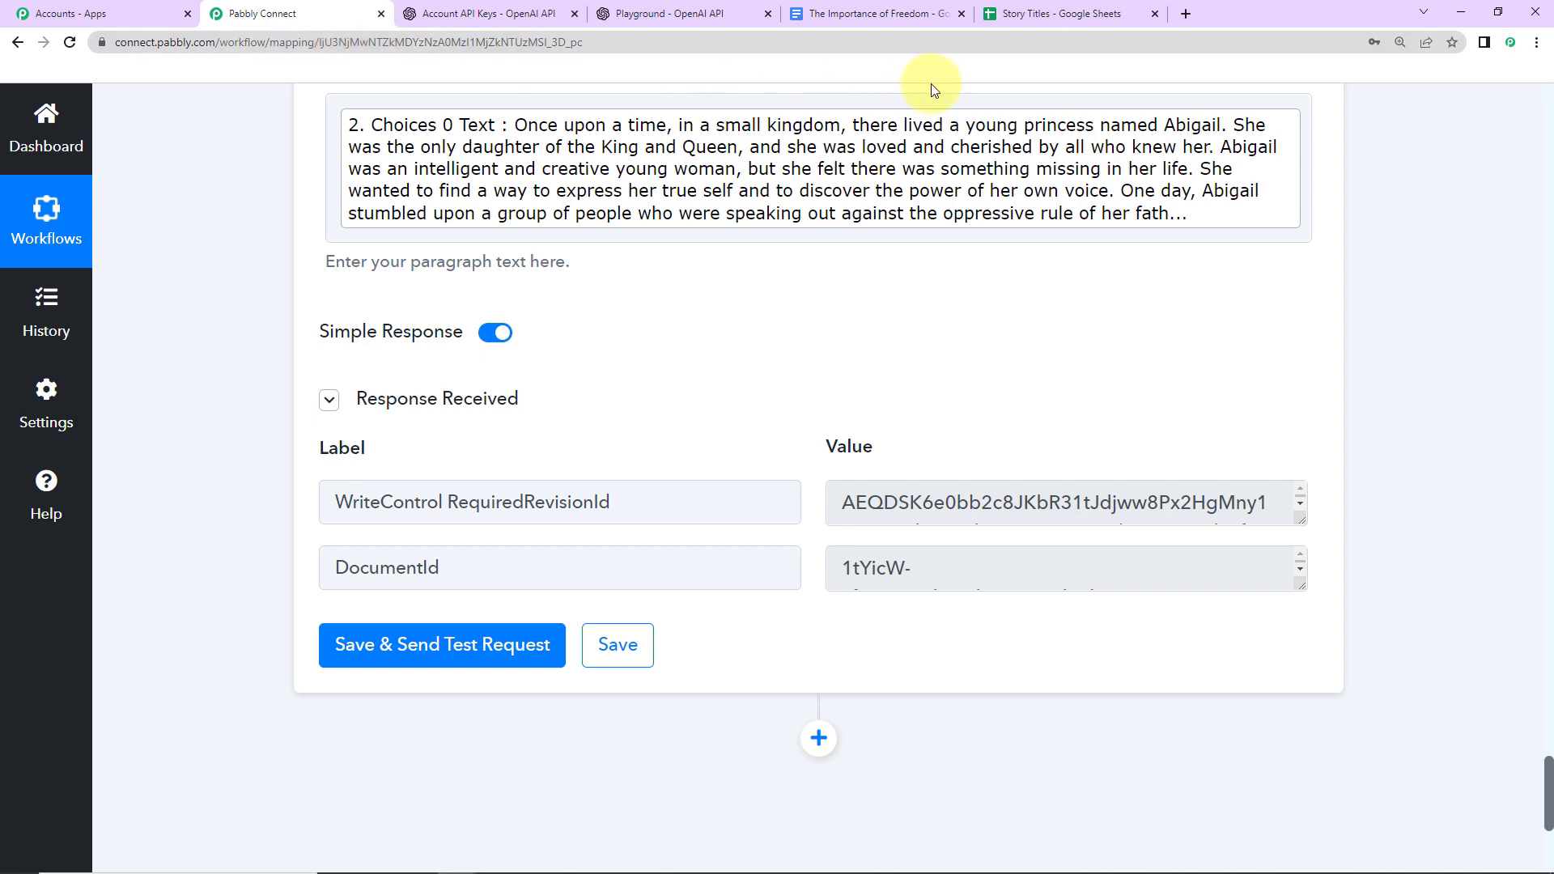
pyautogui.click(869, 18)
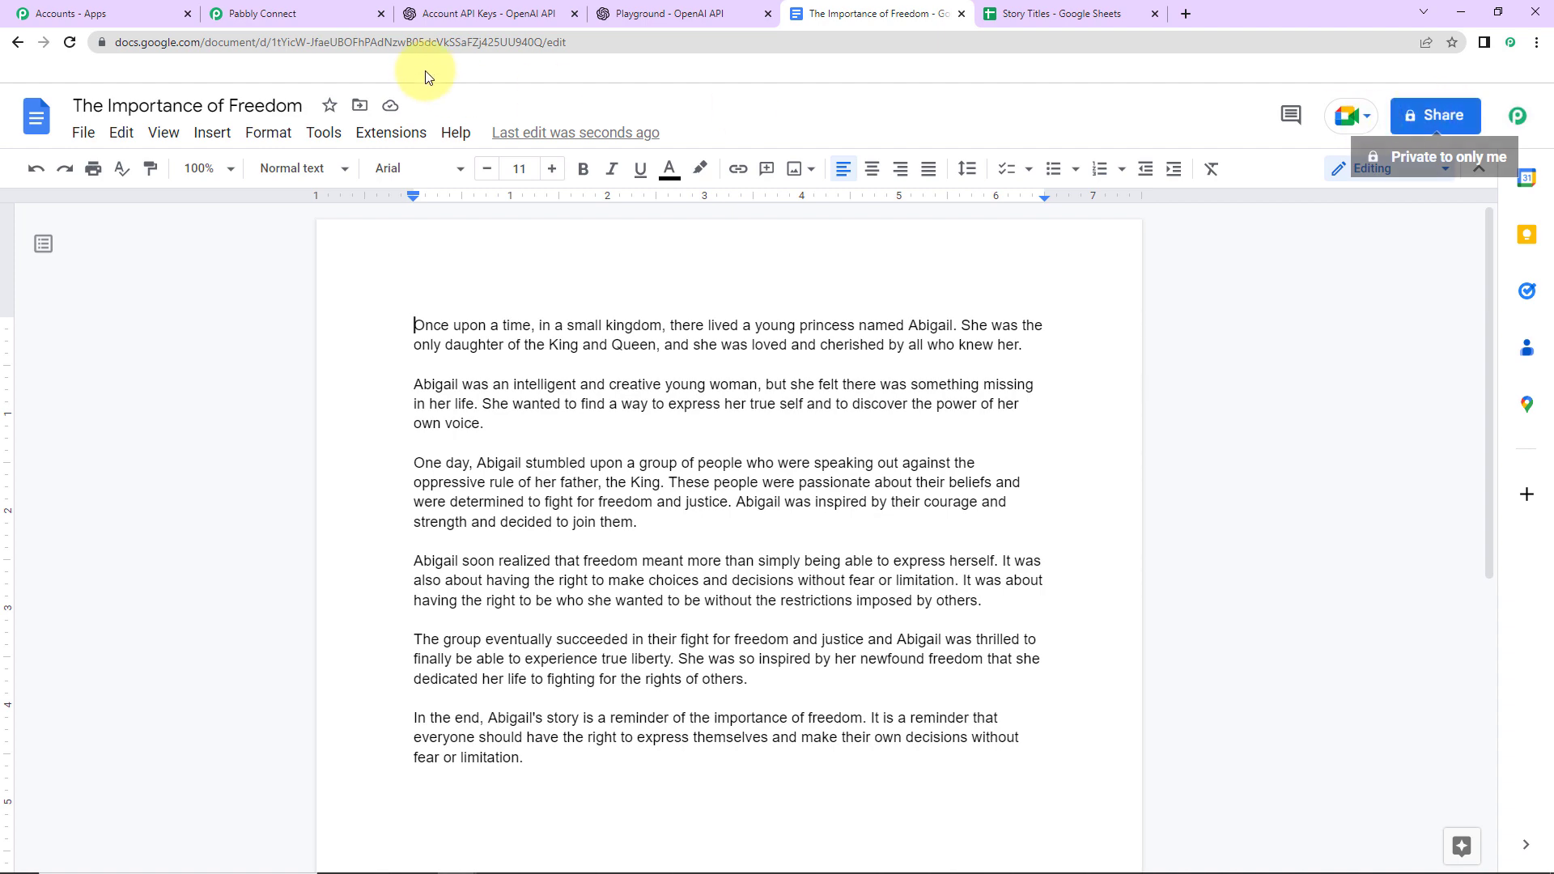
pyautogui.click(322, 16)
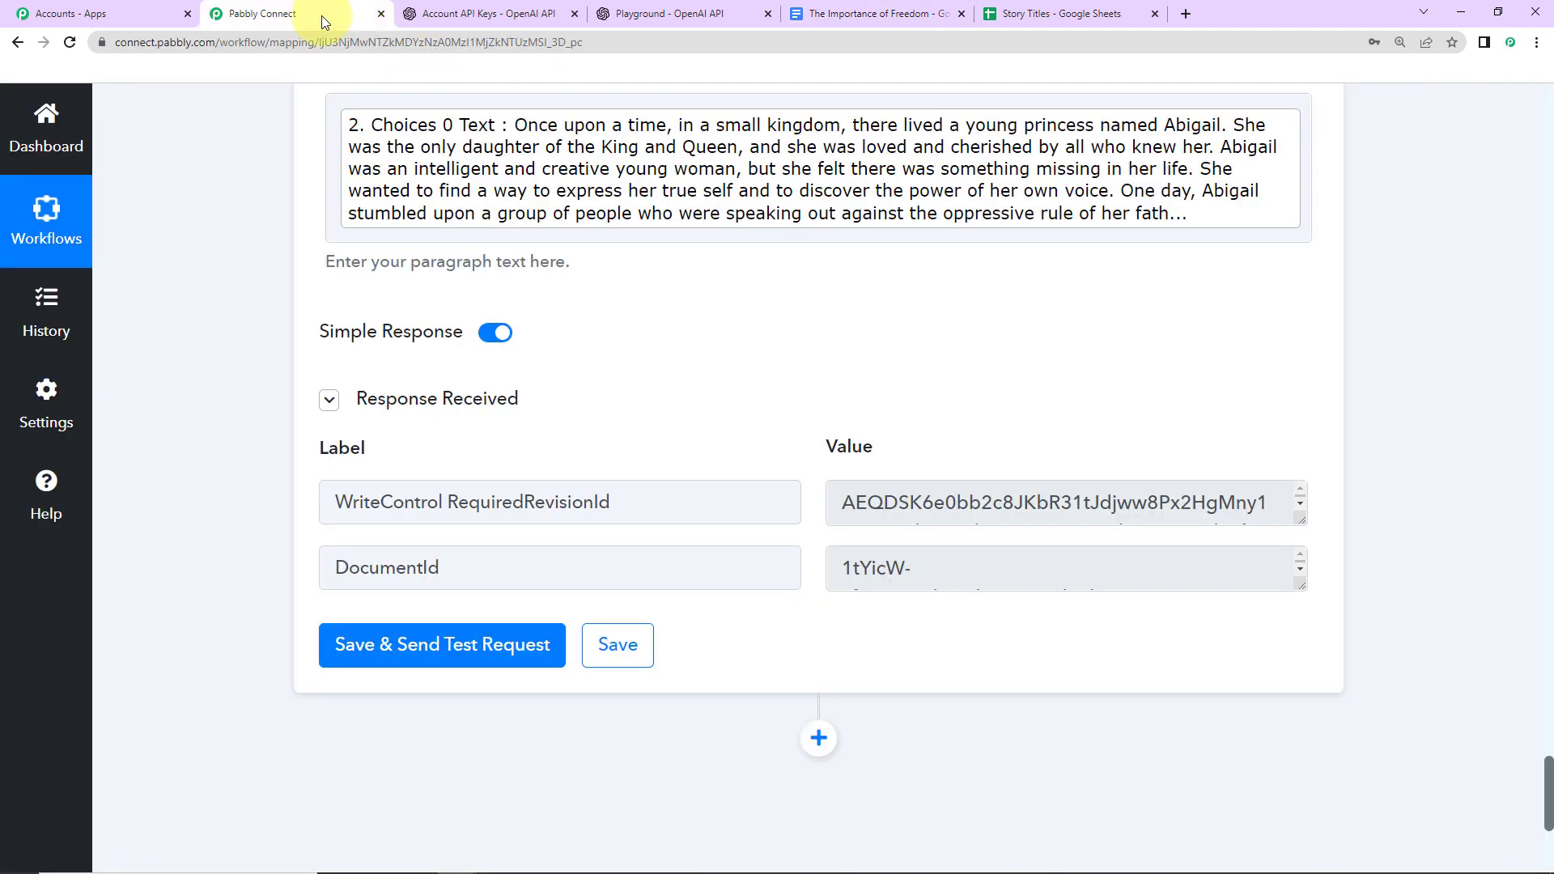
# Add a Google Drive action after the append step with the event Share a File With Anyone
pyautogui.click(818, 737)
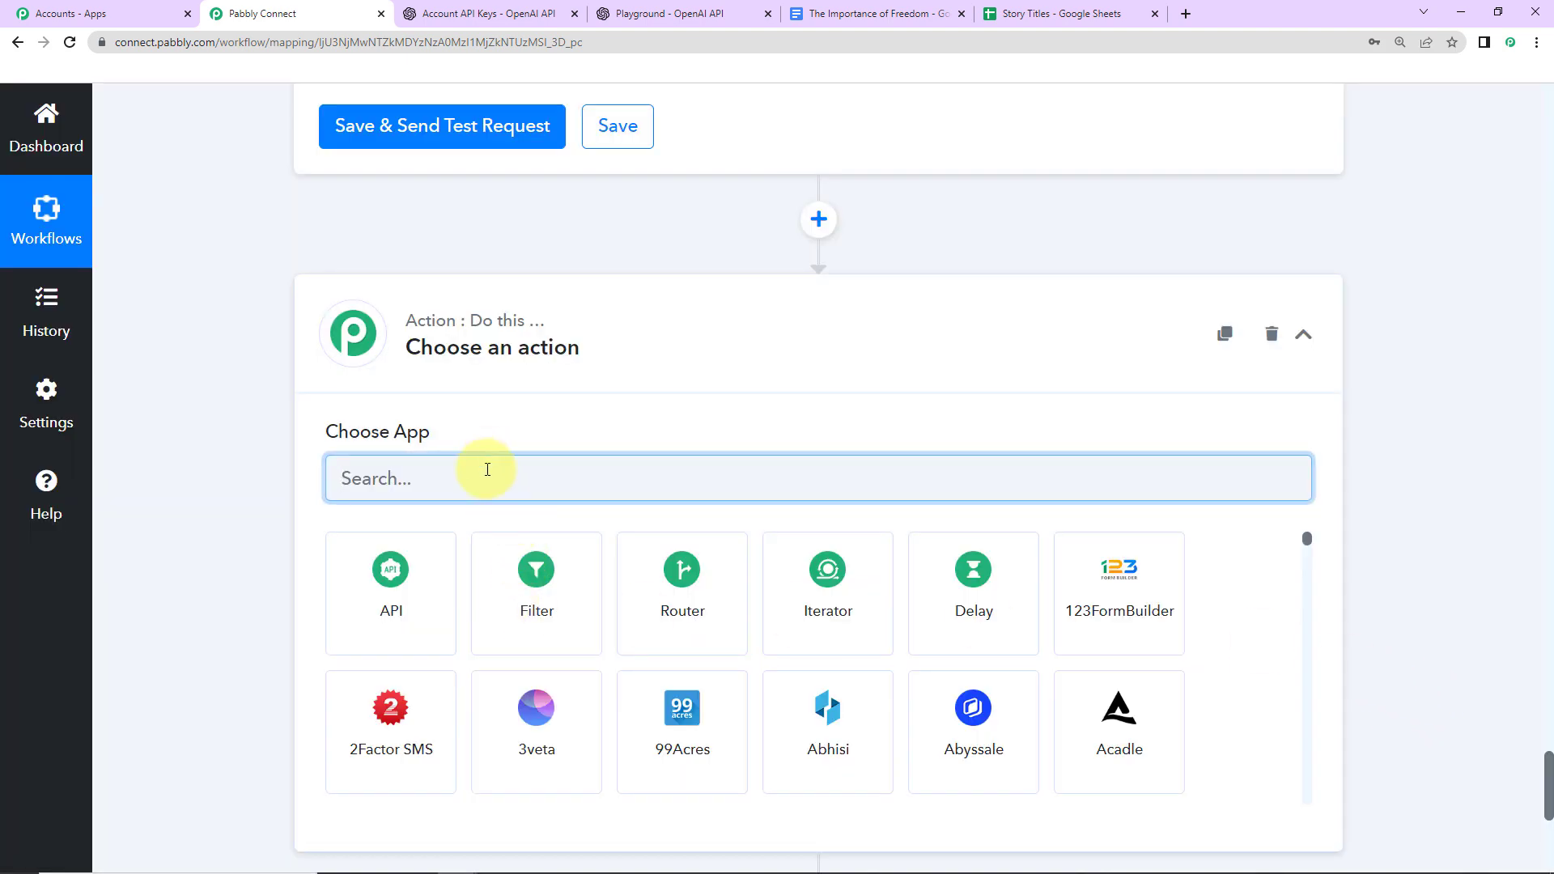
pyautogui.write('google')
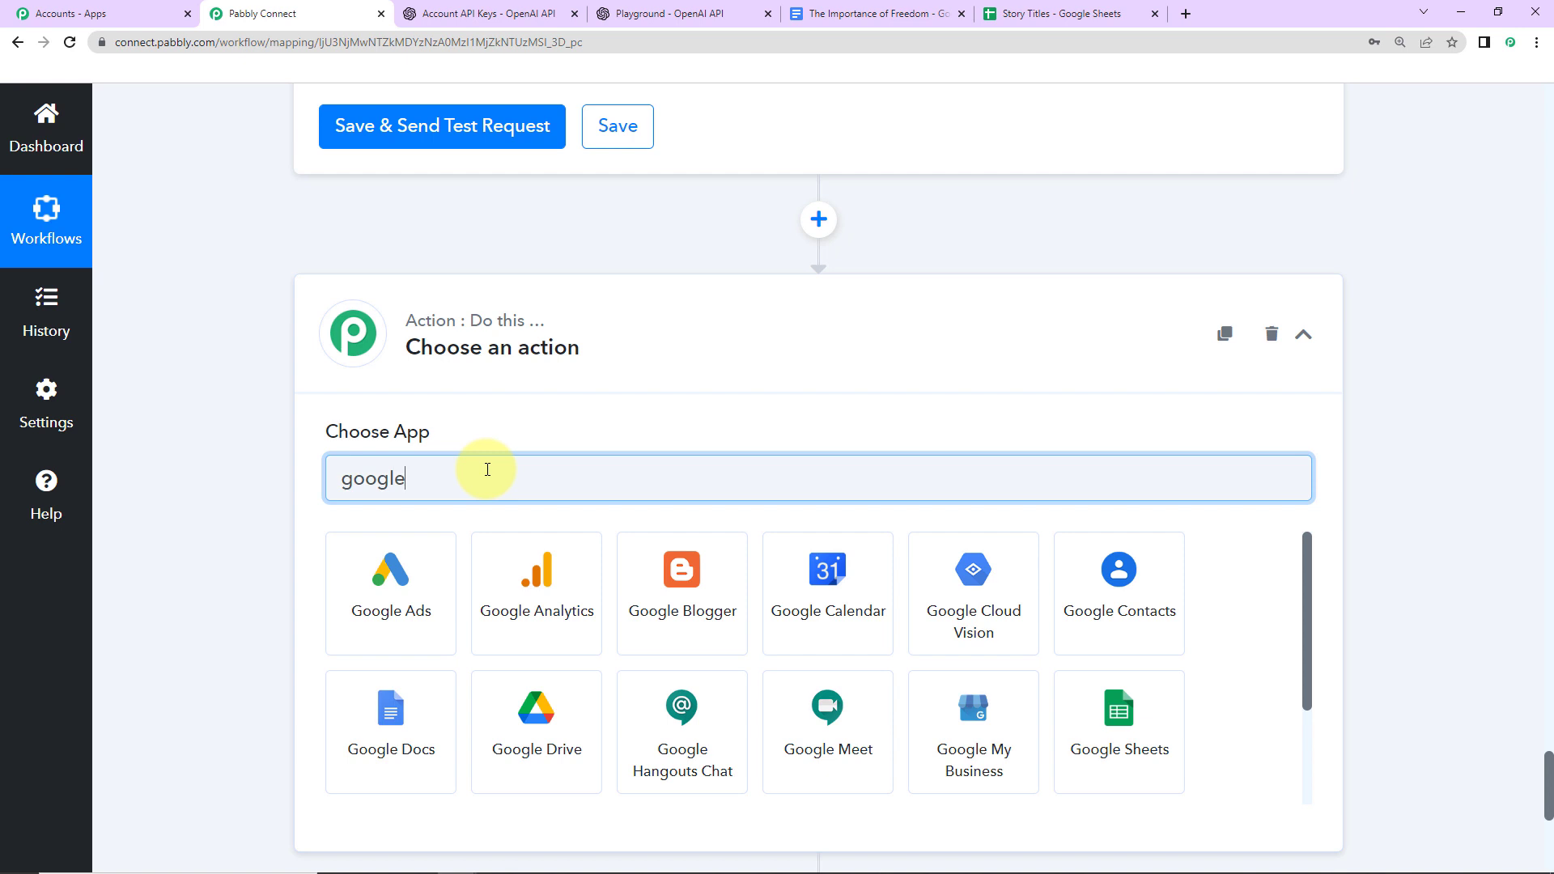
pyautogui.click(576, 732)
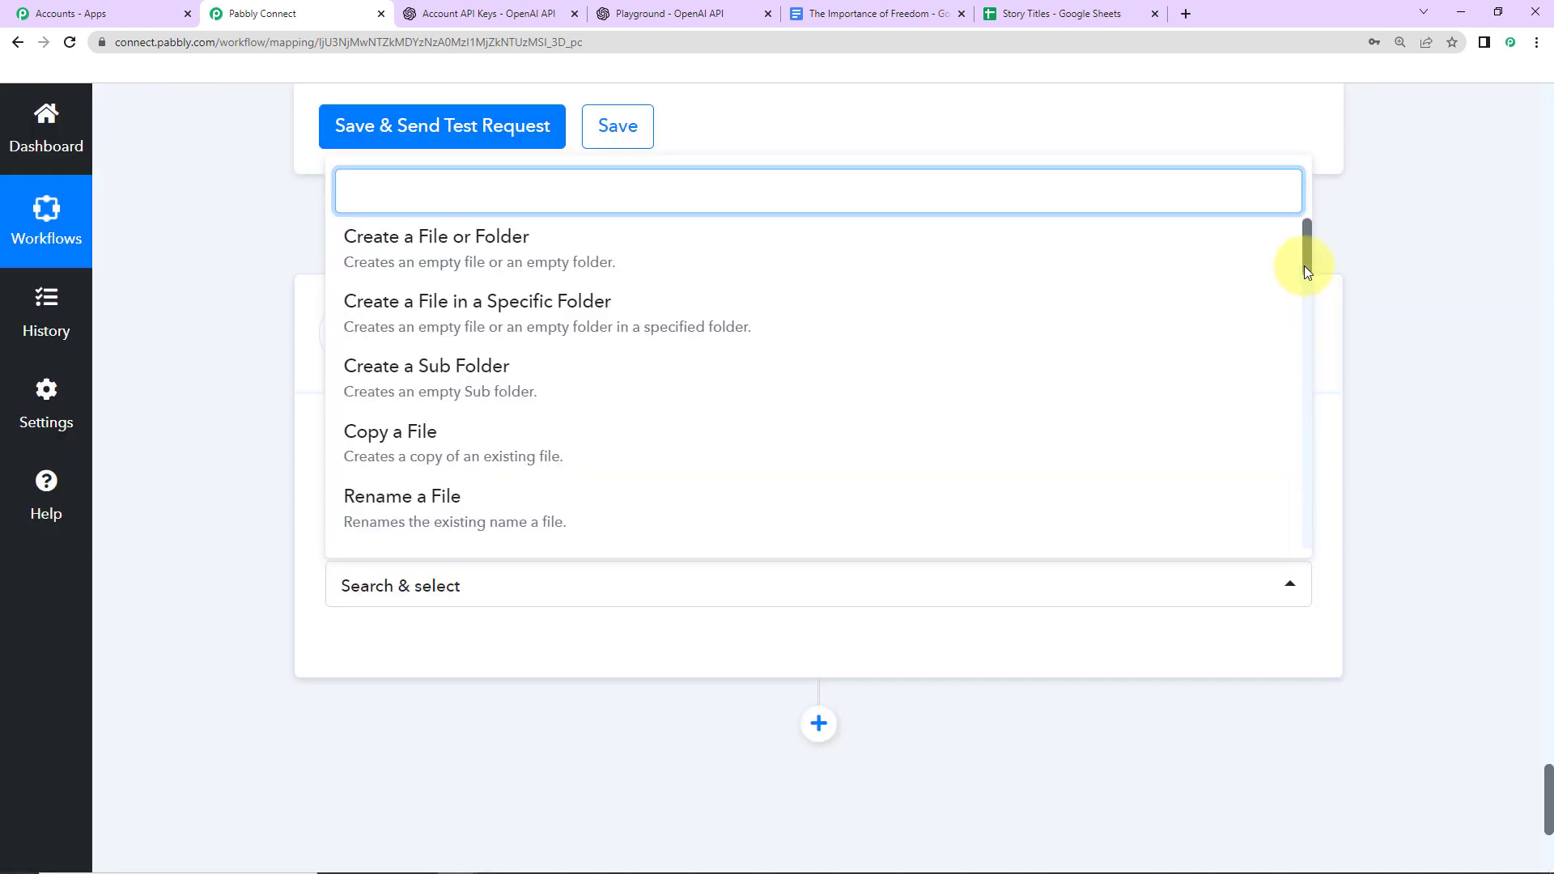
pyautogui.moveTo(1308, 255); pyautogui.dragTo(1309, 347)
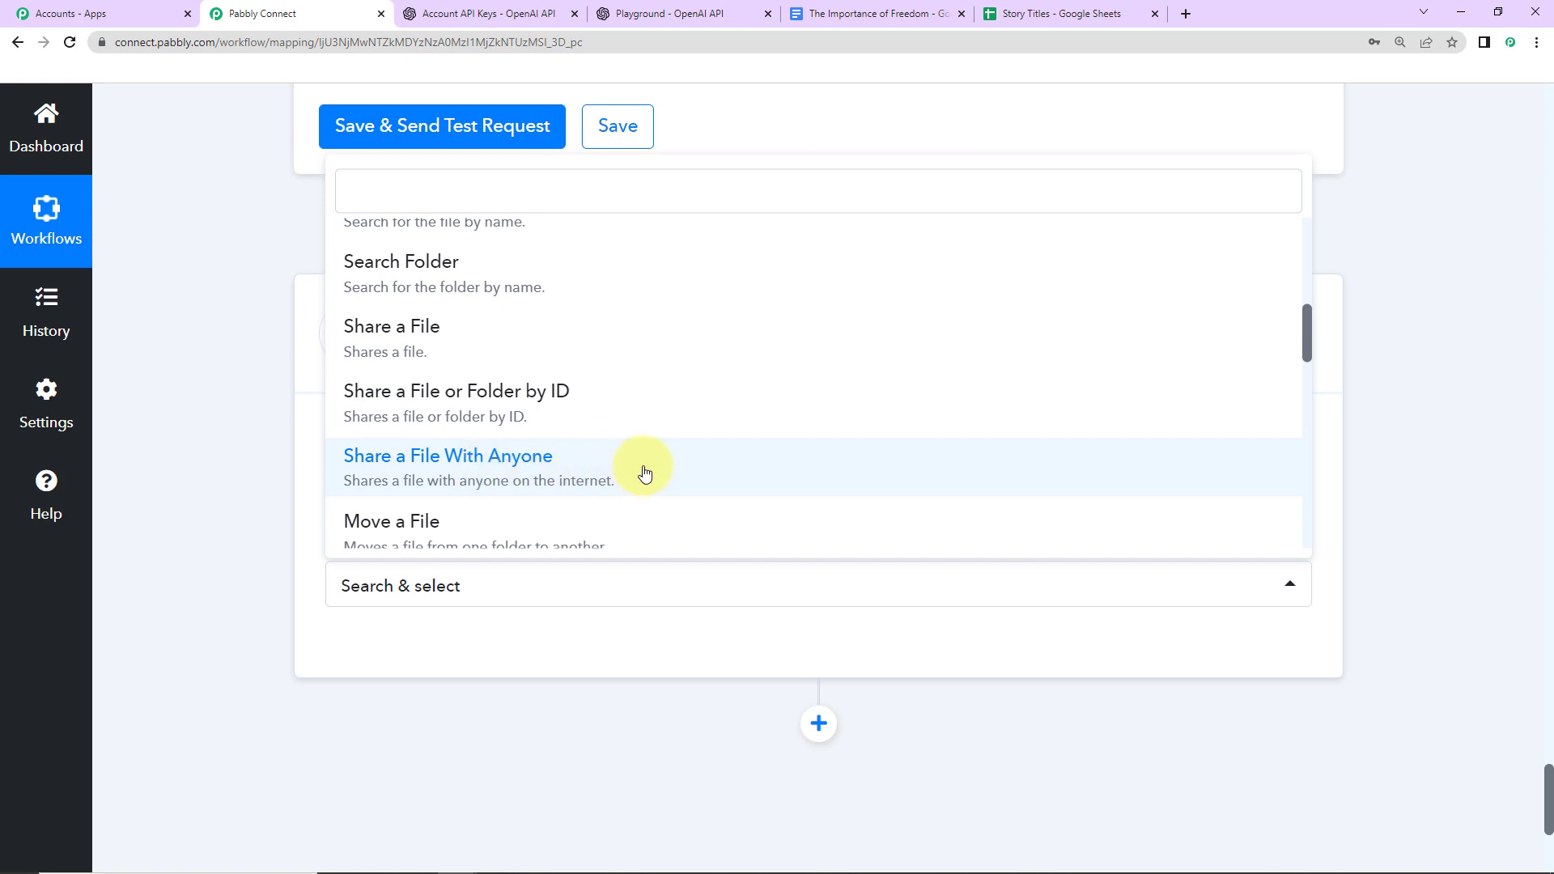
pyautogui.click(581, 471)
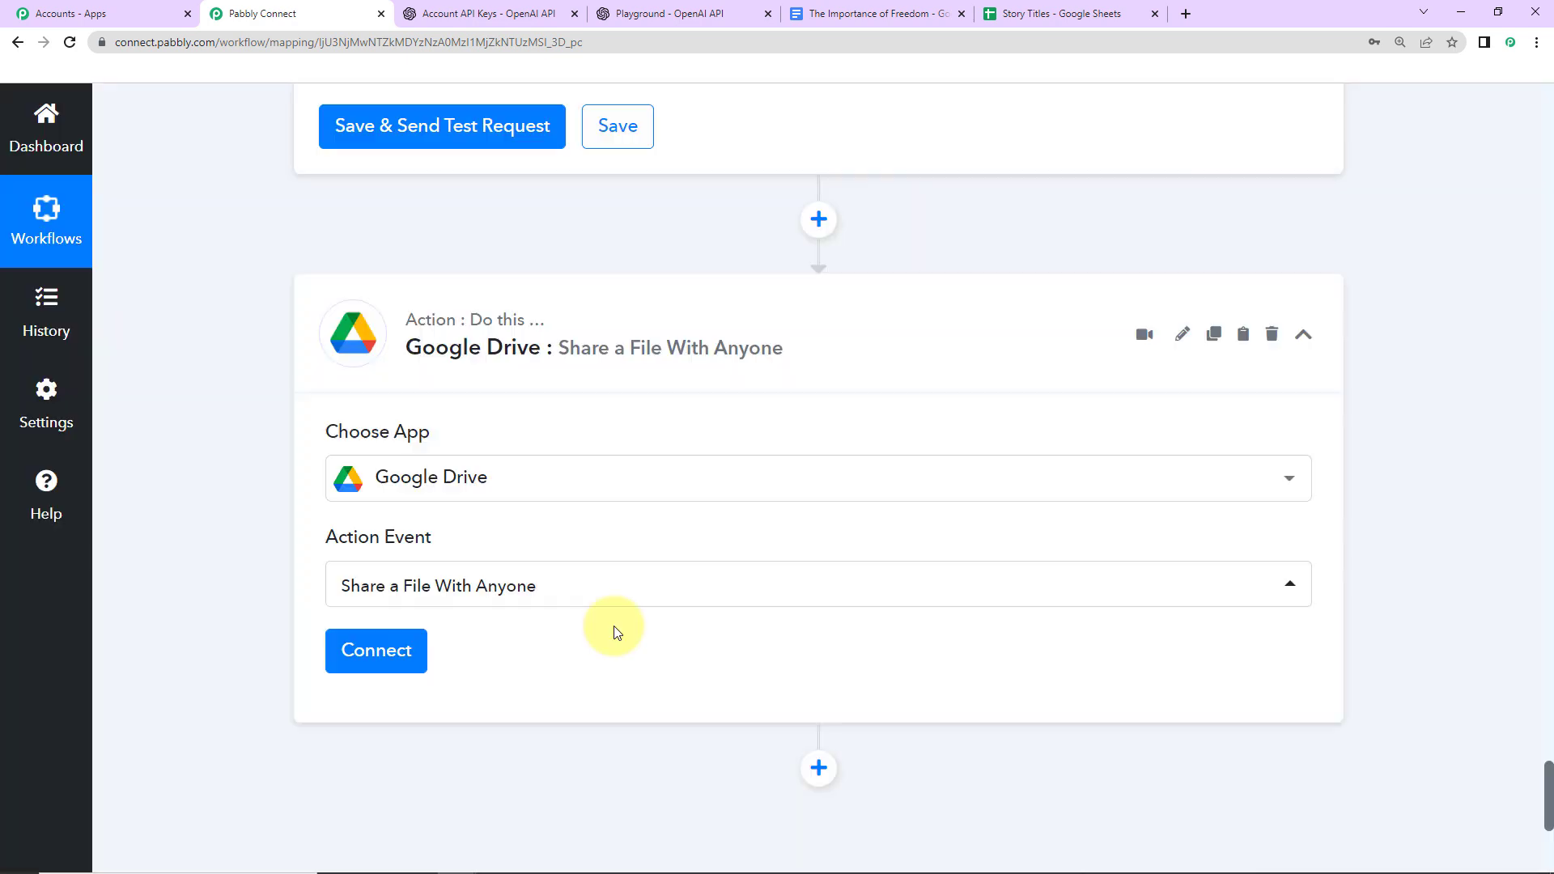
# Connect the Google Drive action through a new connection, signing in with the Google account and granting Pabbly Connect Drive the requested access
pyautogui.click(408, 665)
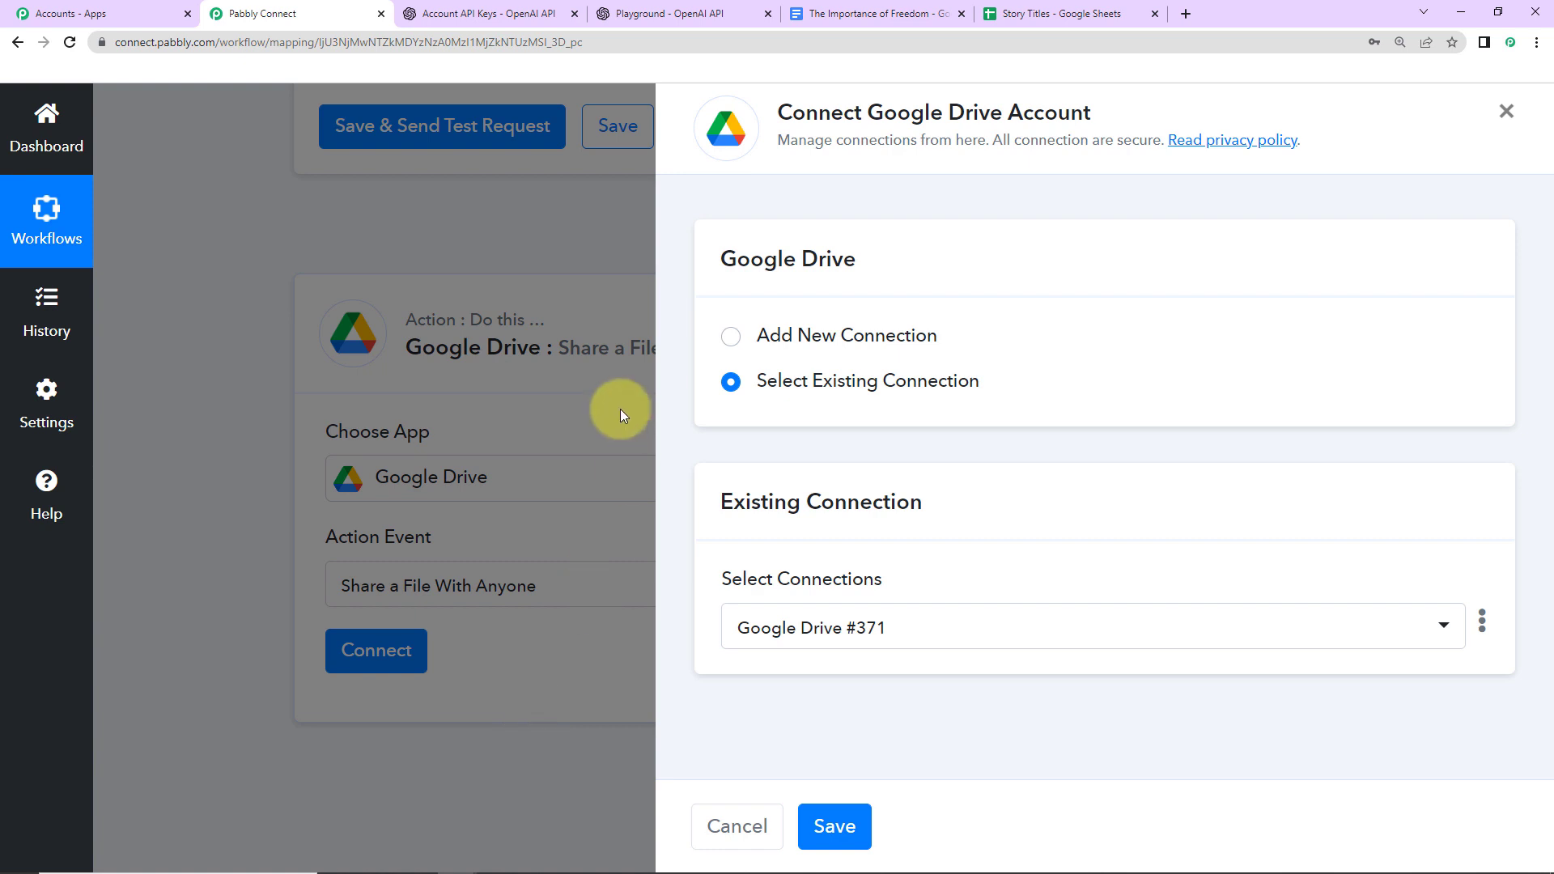
pyautogui.click(730, 335)
pyautogui.click(856, 607)
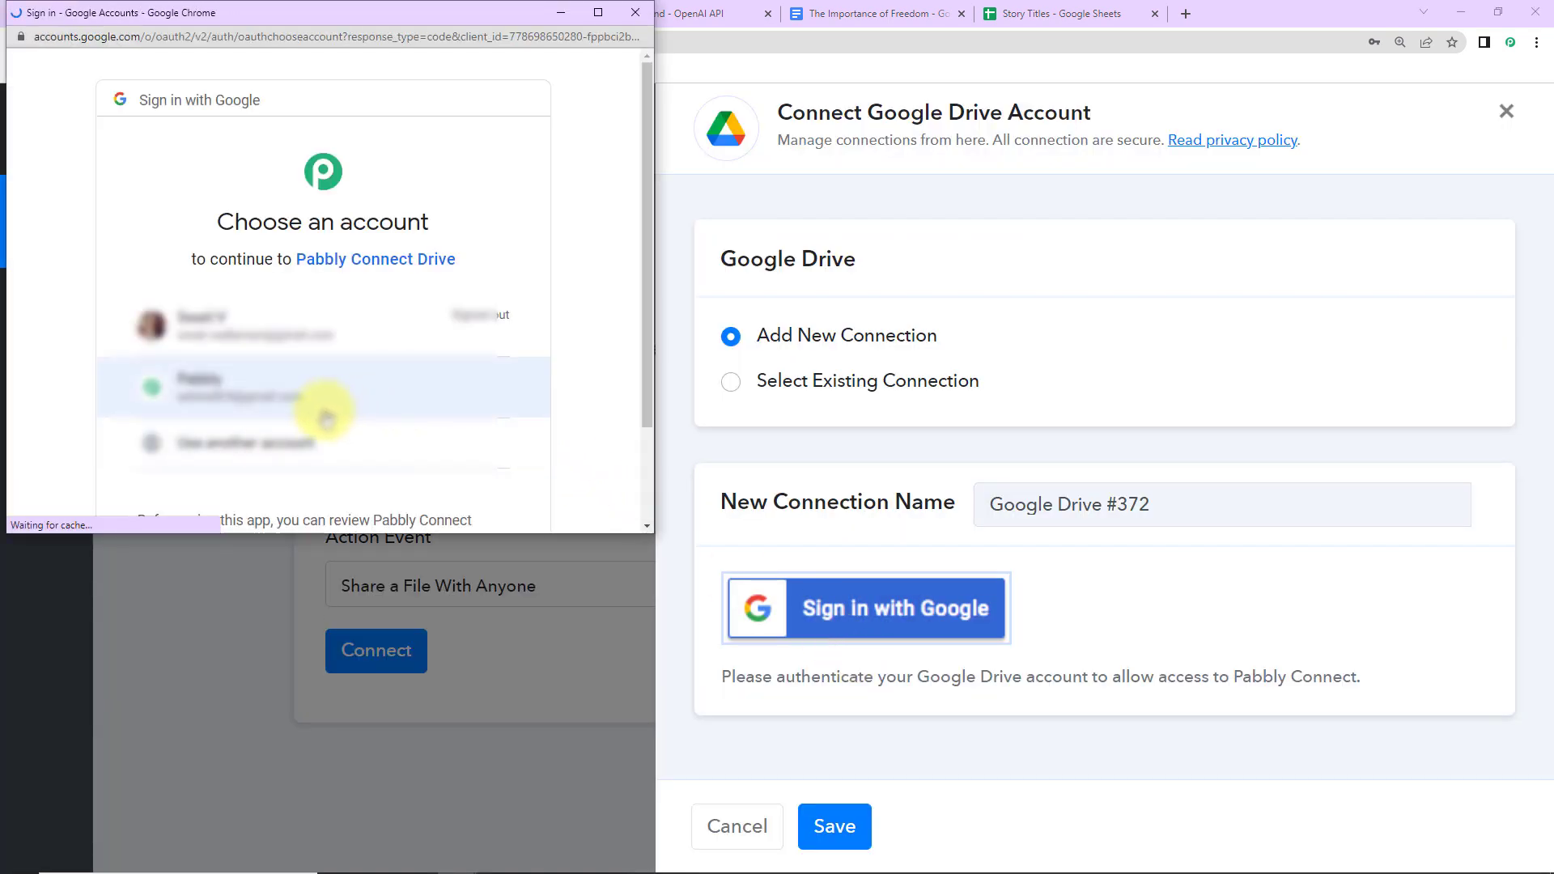
pyautogui.scroll(-1, 295, 400)
pyautogui.click(296, 397)
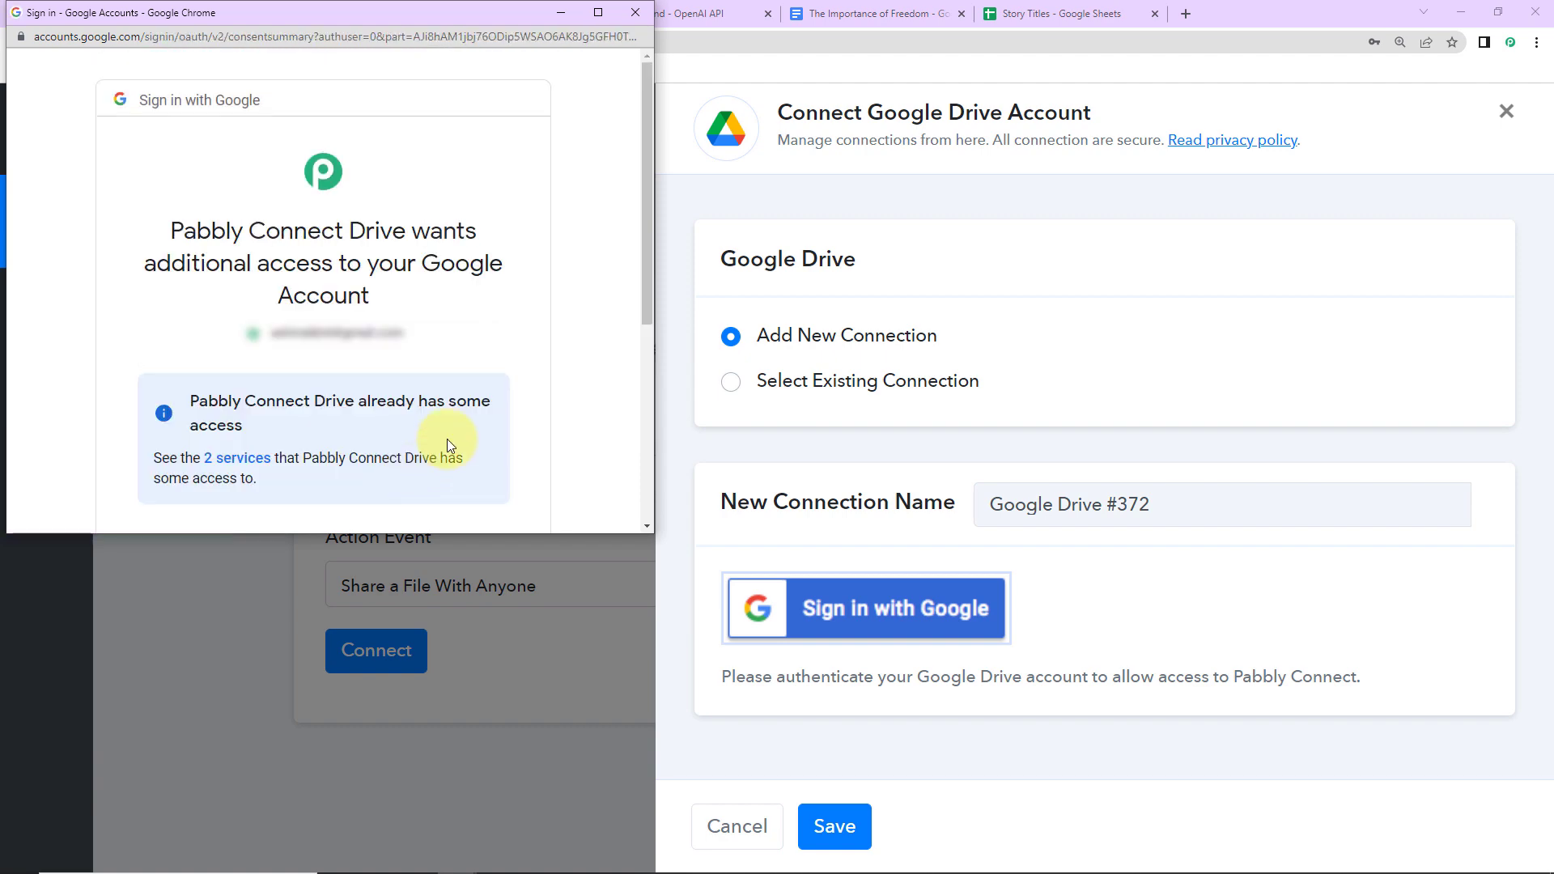
pyautogui.scroll(-5, 449, 437)
pyautogui.click(437, 396)
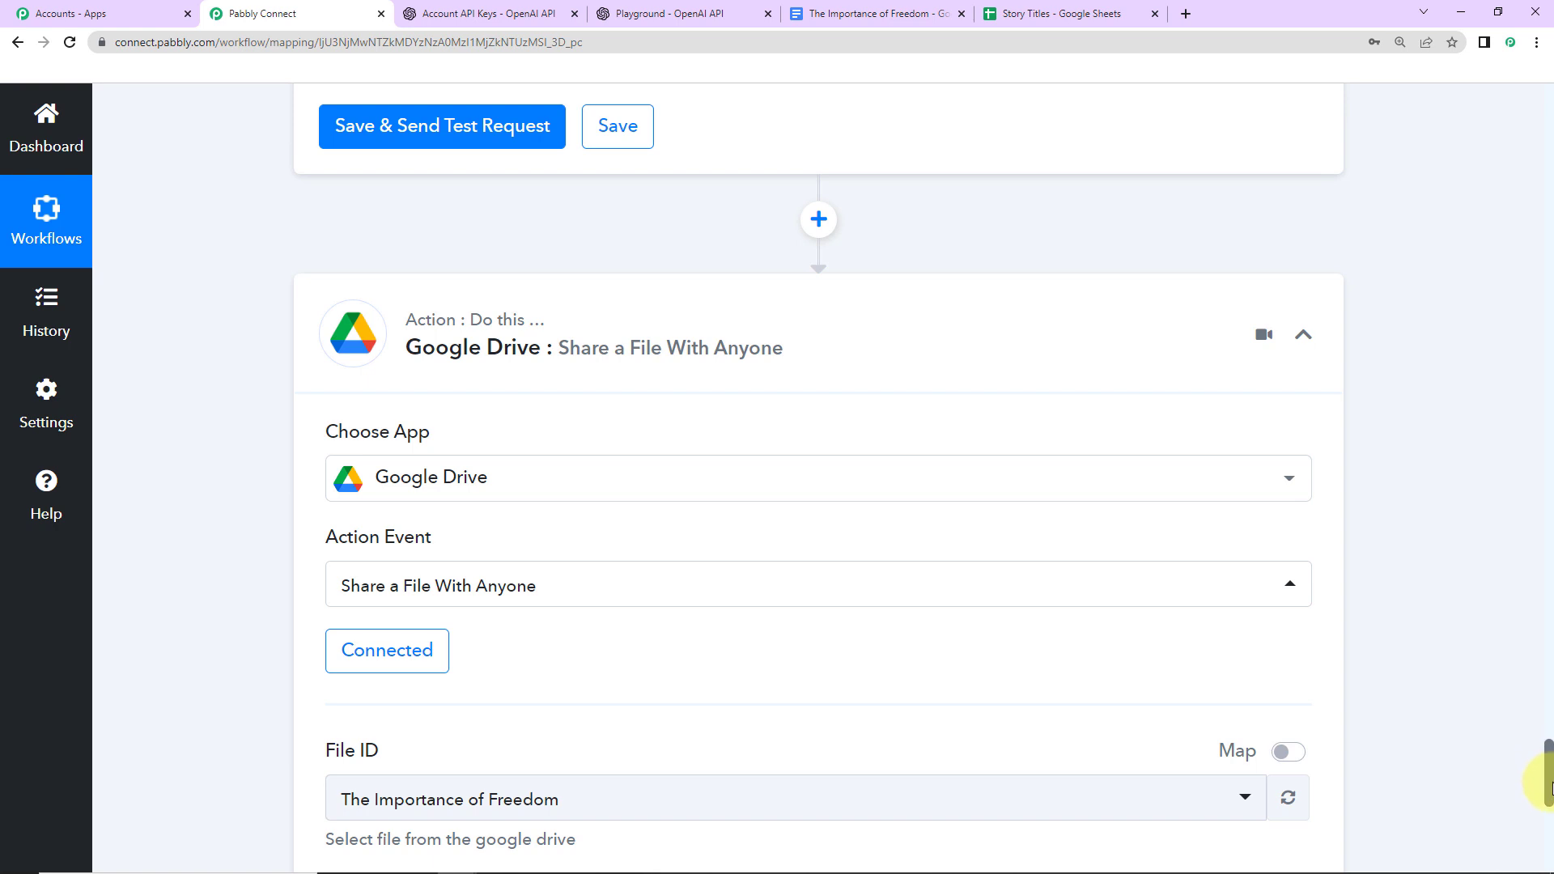
# Enable mapping for the File ID and replace its value with DocumentId from the Append a Paragraph to a Document step
pyautogui.moveTo(1547, 769); pyautogui.dragTo(1547, 792)
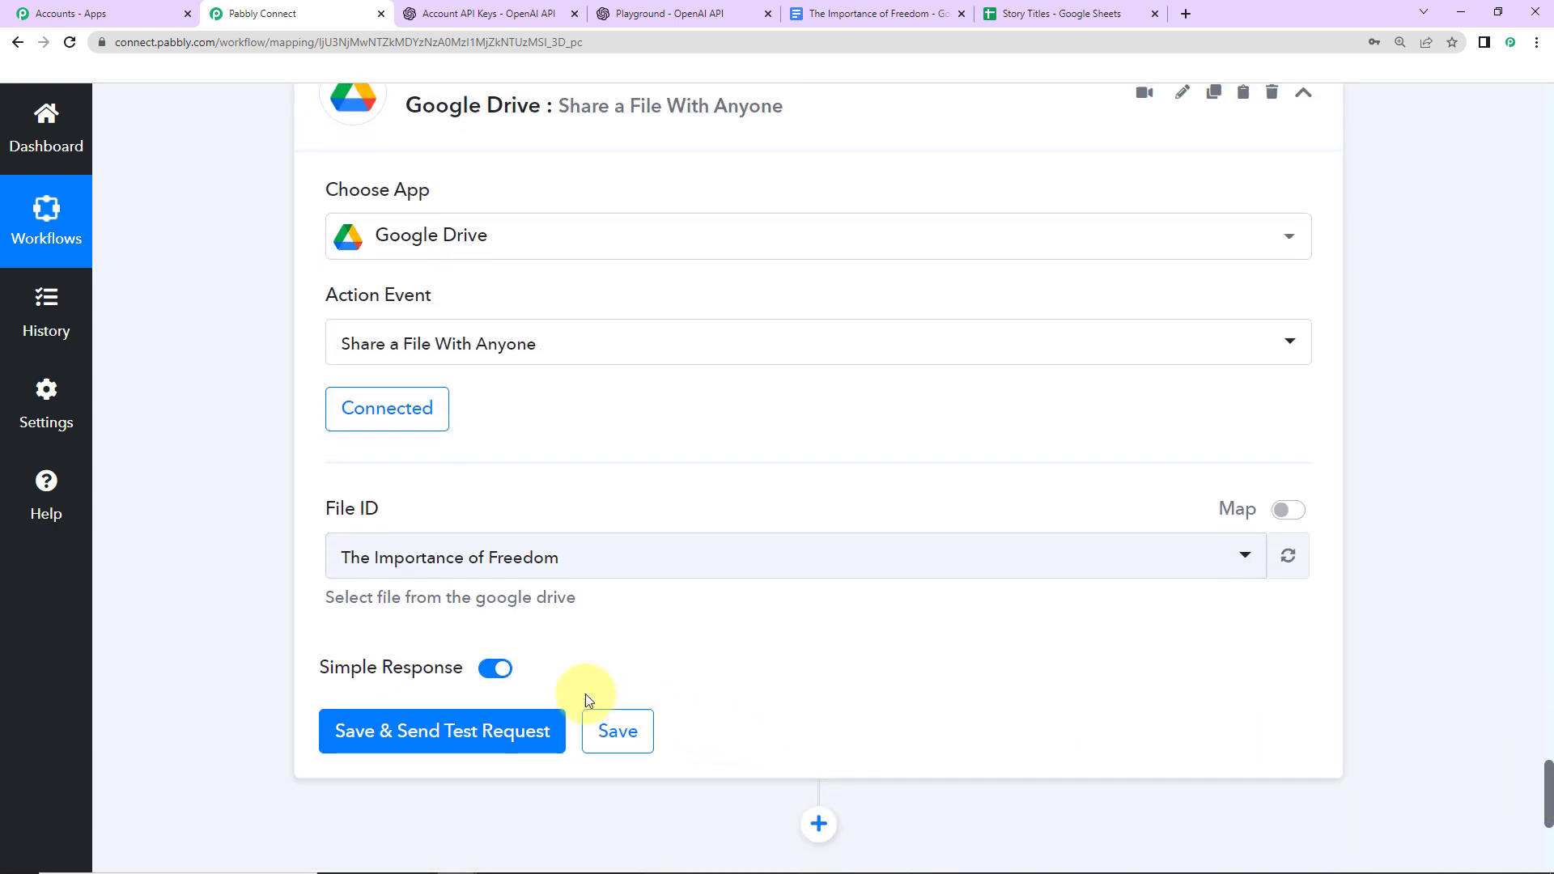
pyautogui.click(1287, 512)
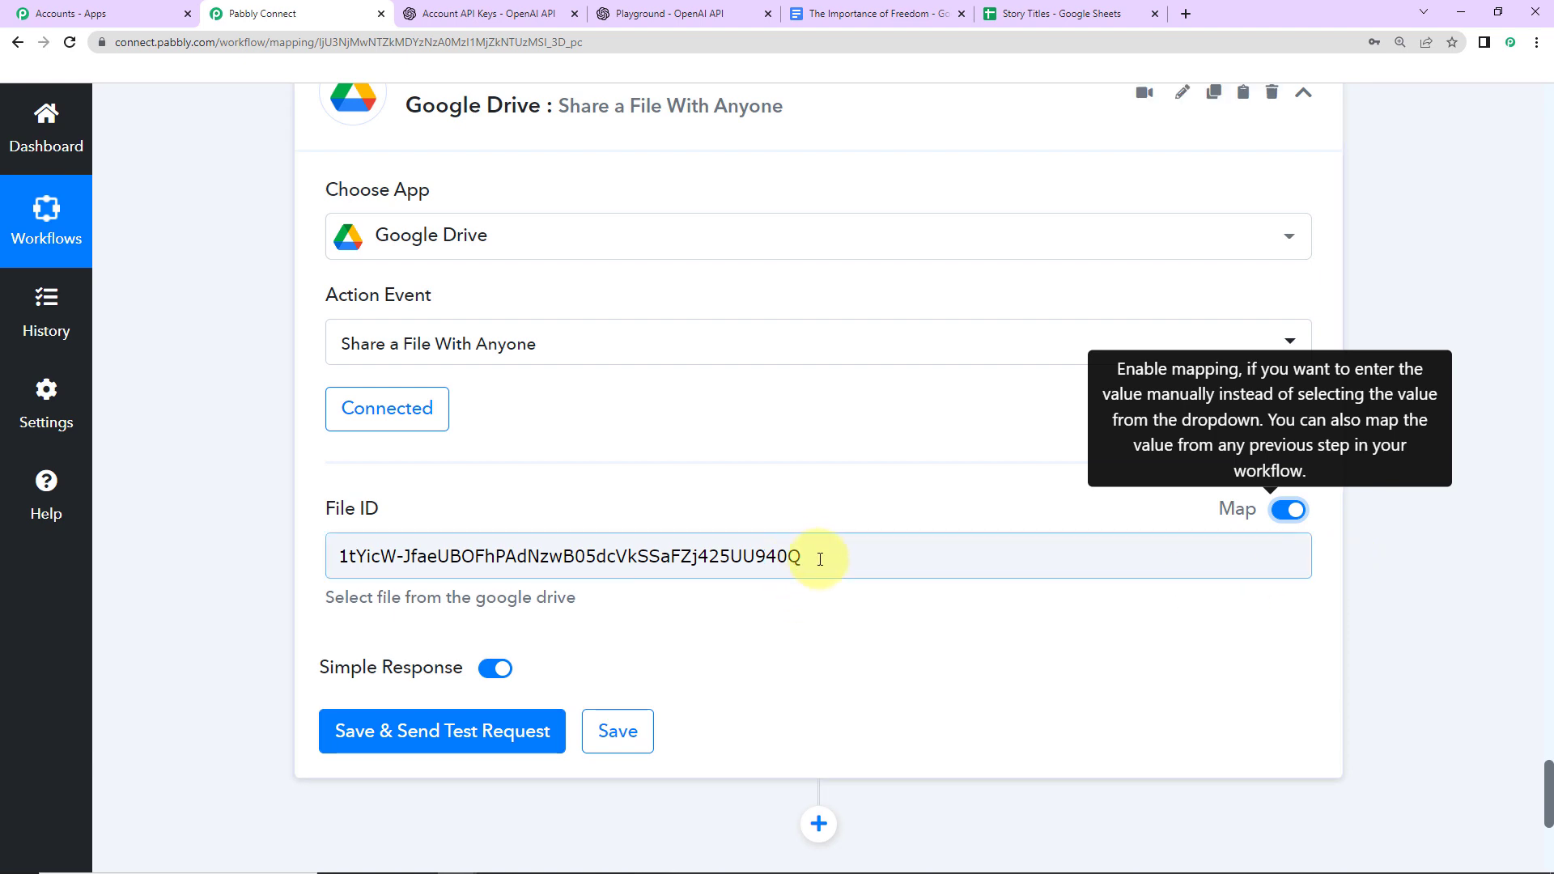
pyautogui.moveTo(813, 555); pyautogui.dragTo(4, 564)
pyautogui.press('BackSpace')
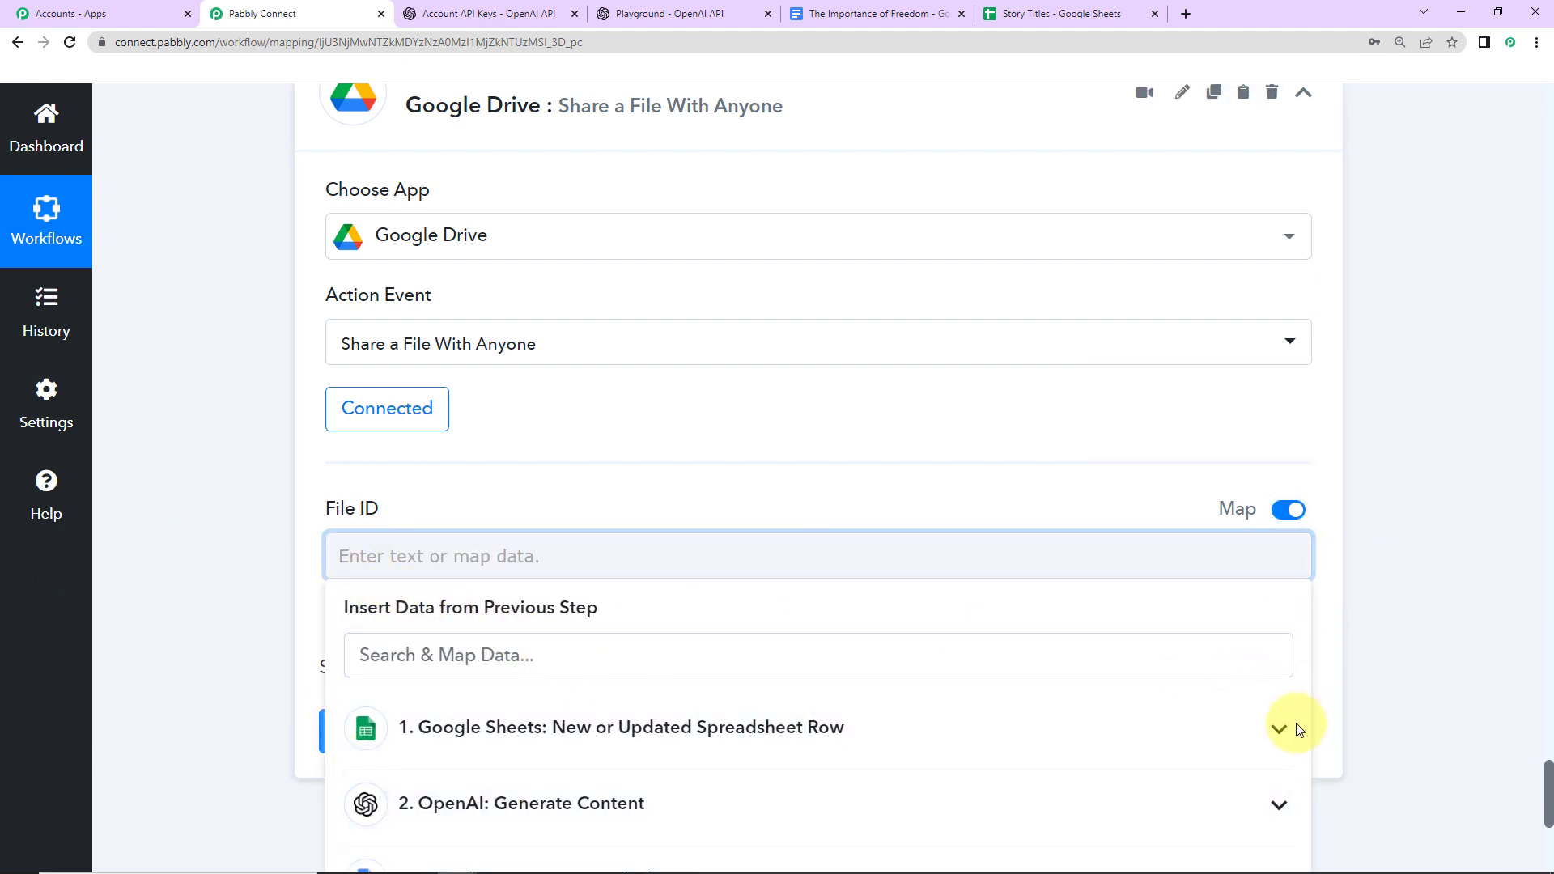
pyautogui.scroll(-6, 1298, 728)
pyautogui.click(595, 456)
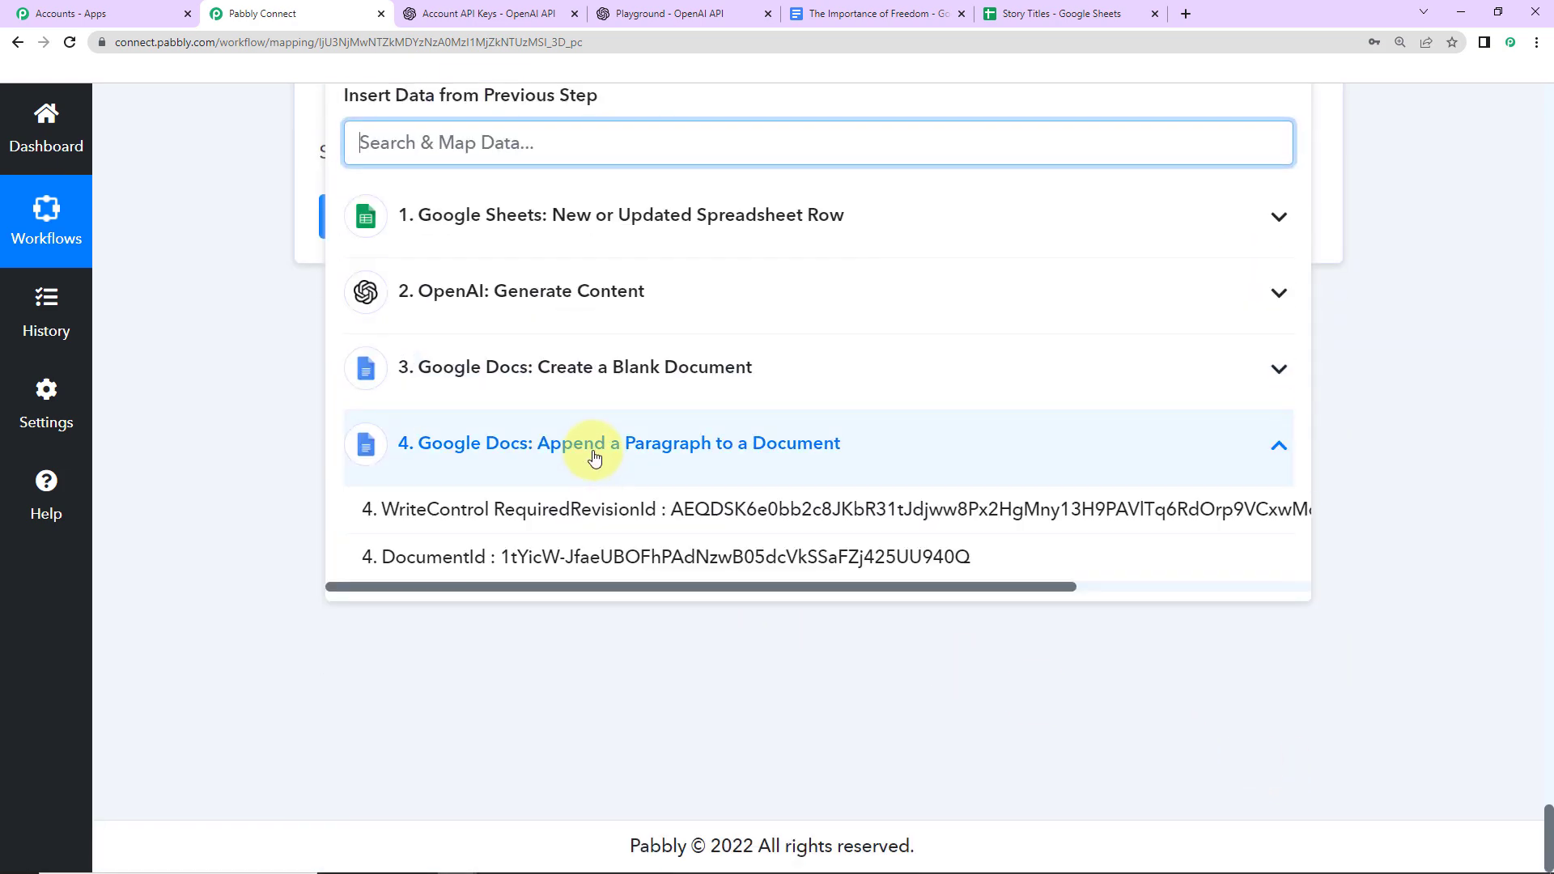
pyautogui.click(997, 556)
pyautogui.click(571, 585)
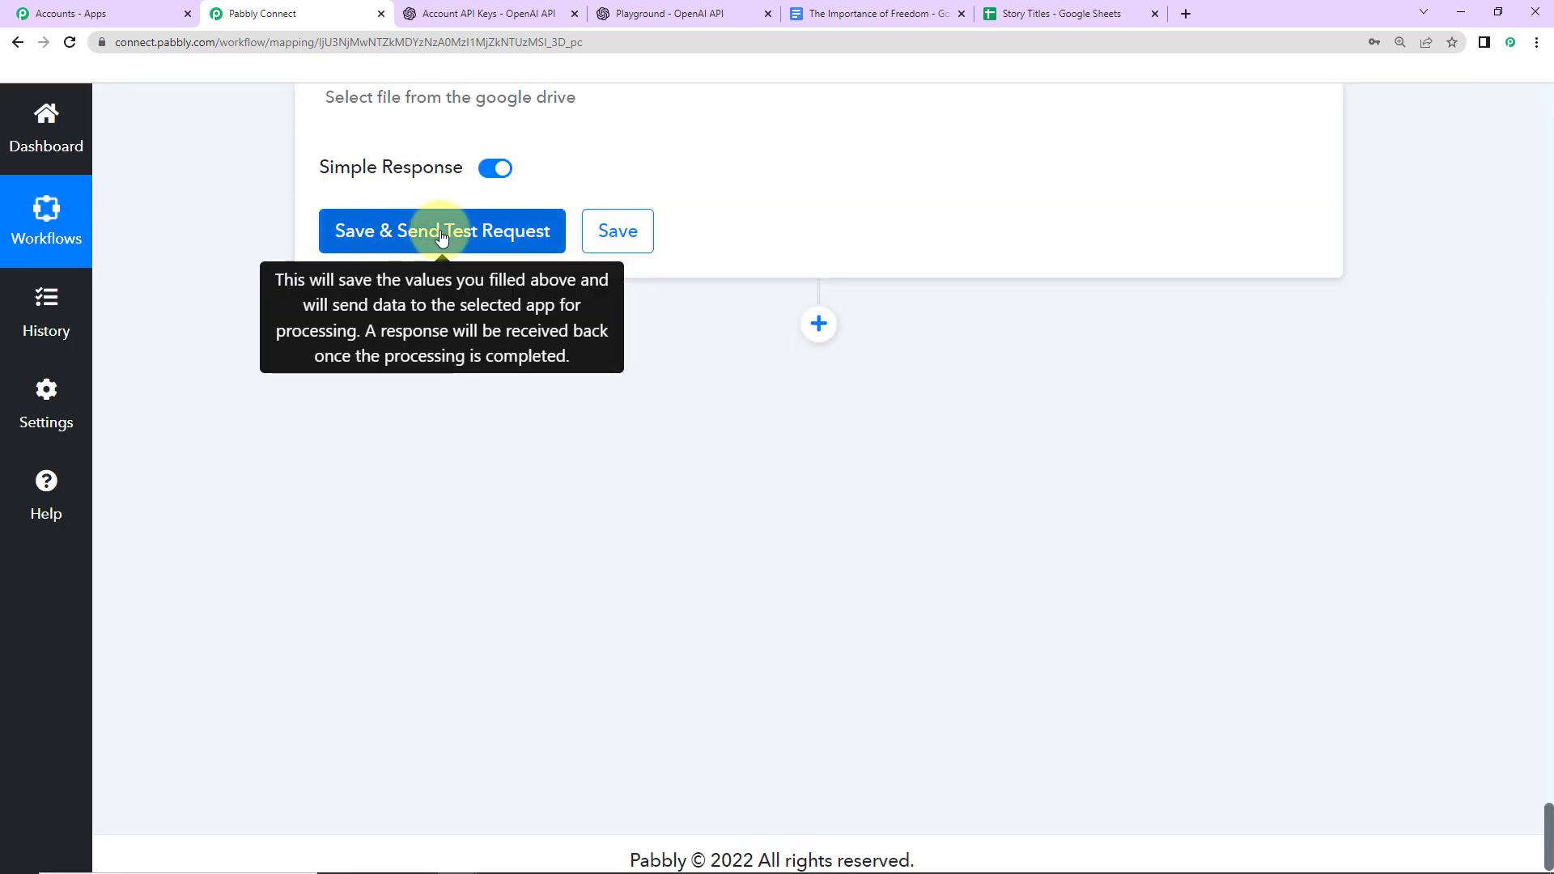
# Save the sharing action with a test request and review the full Res2 WebViewLink in its response
pyautogui.click(441, 232)
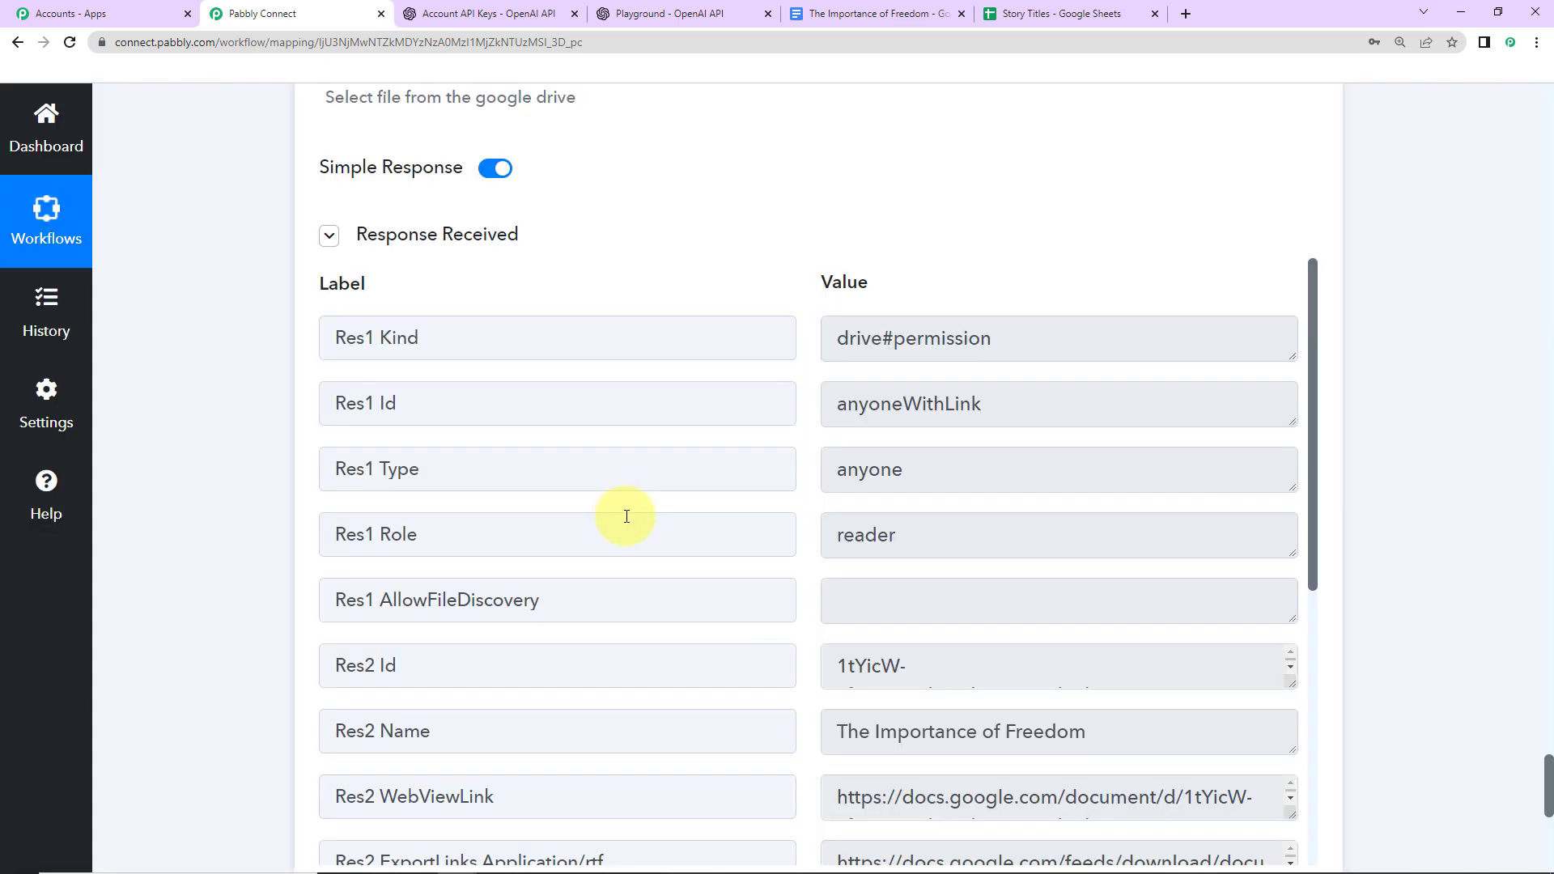
pyautogui.moveTo(1313, 335); pyautogui.dragTo(1311, 503)
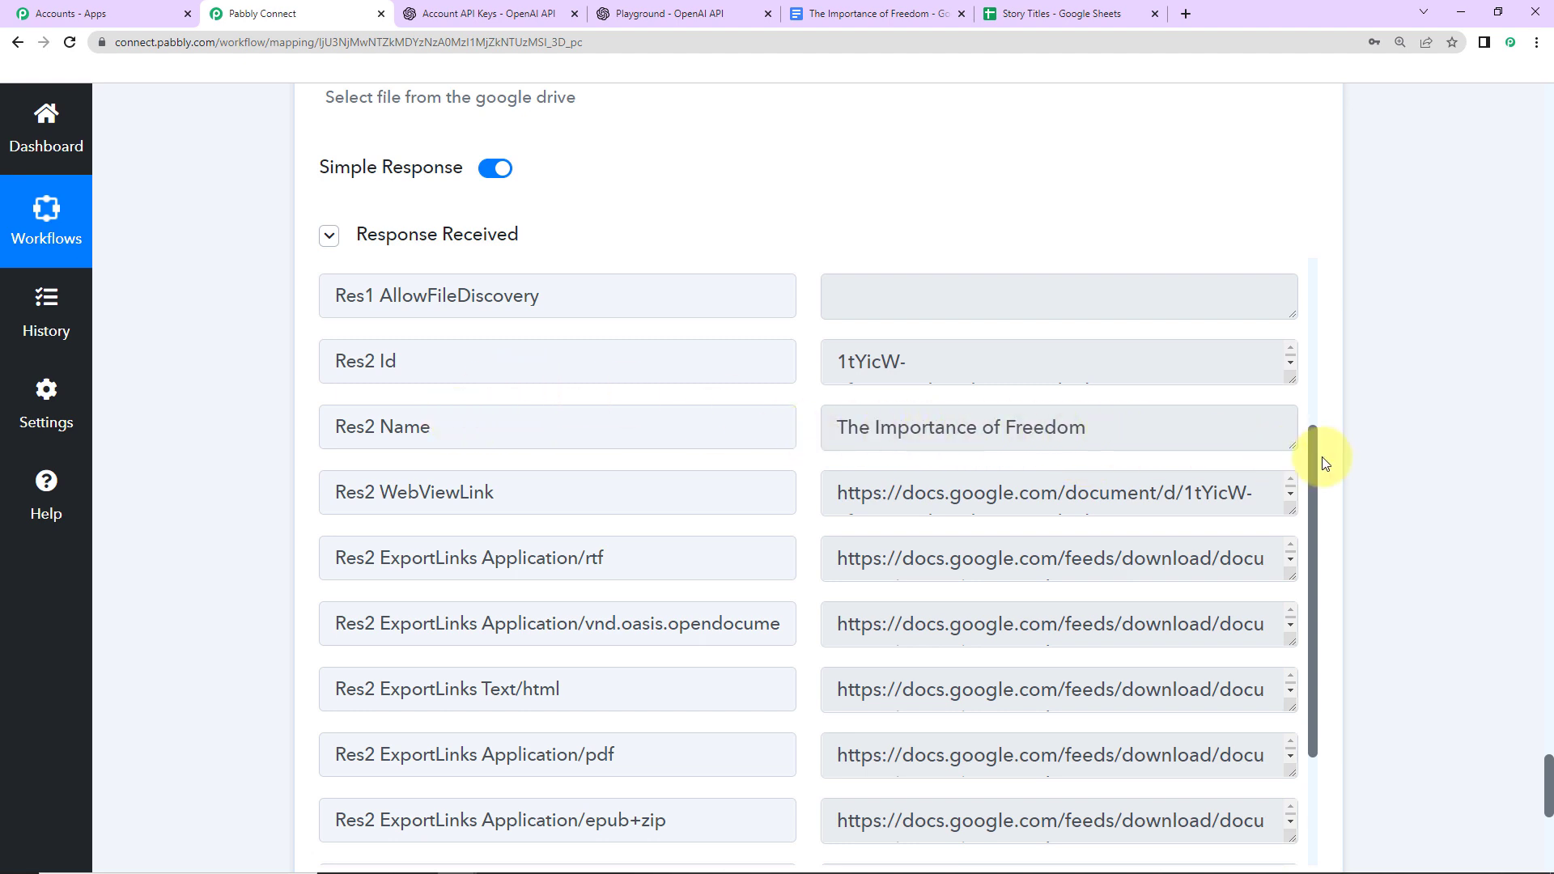
pyautogui.moveTo(1314, 451); pyautogui.dragTo(1314, 462)
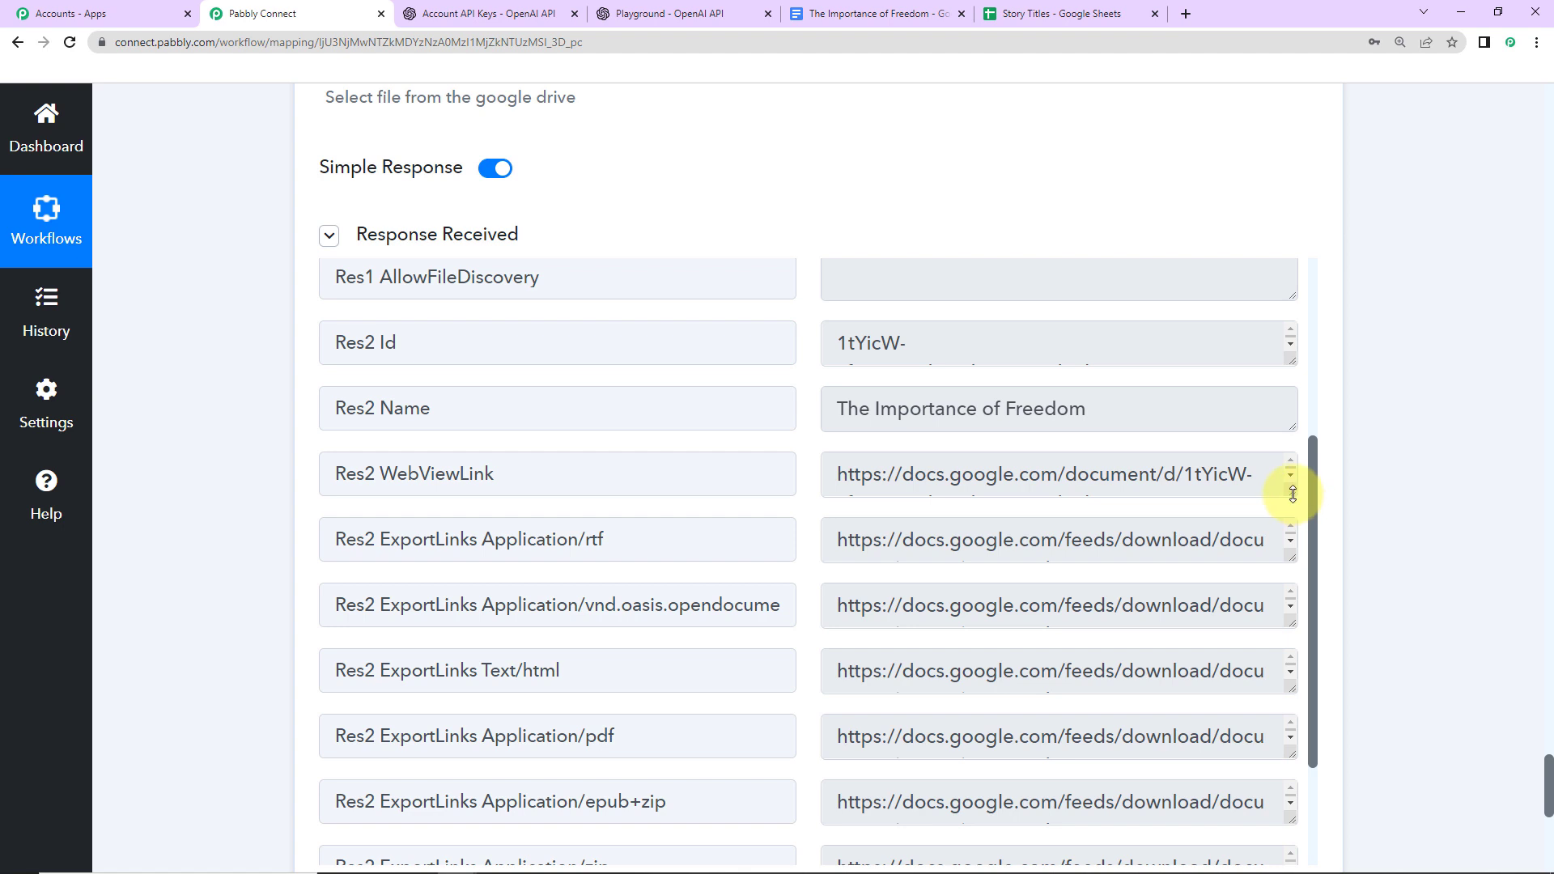
pyautogui.moveTo(1292, 494); pyautogui.dragTo(1301, 572)
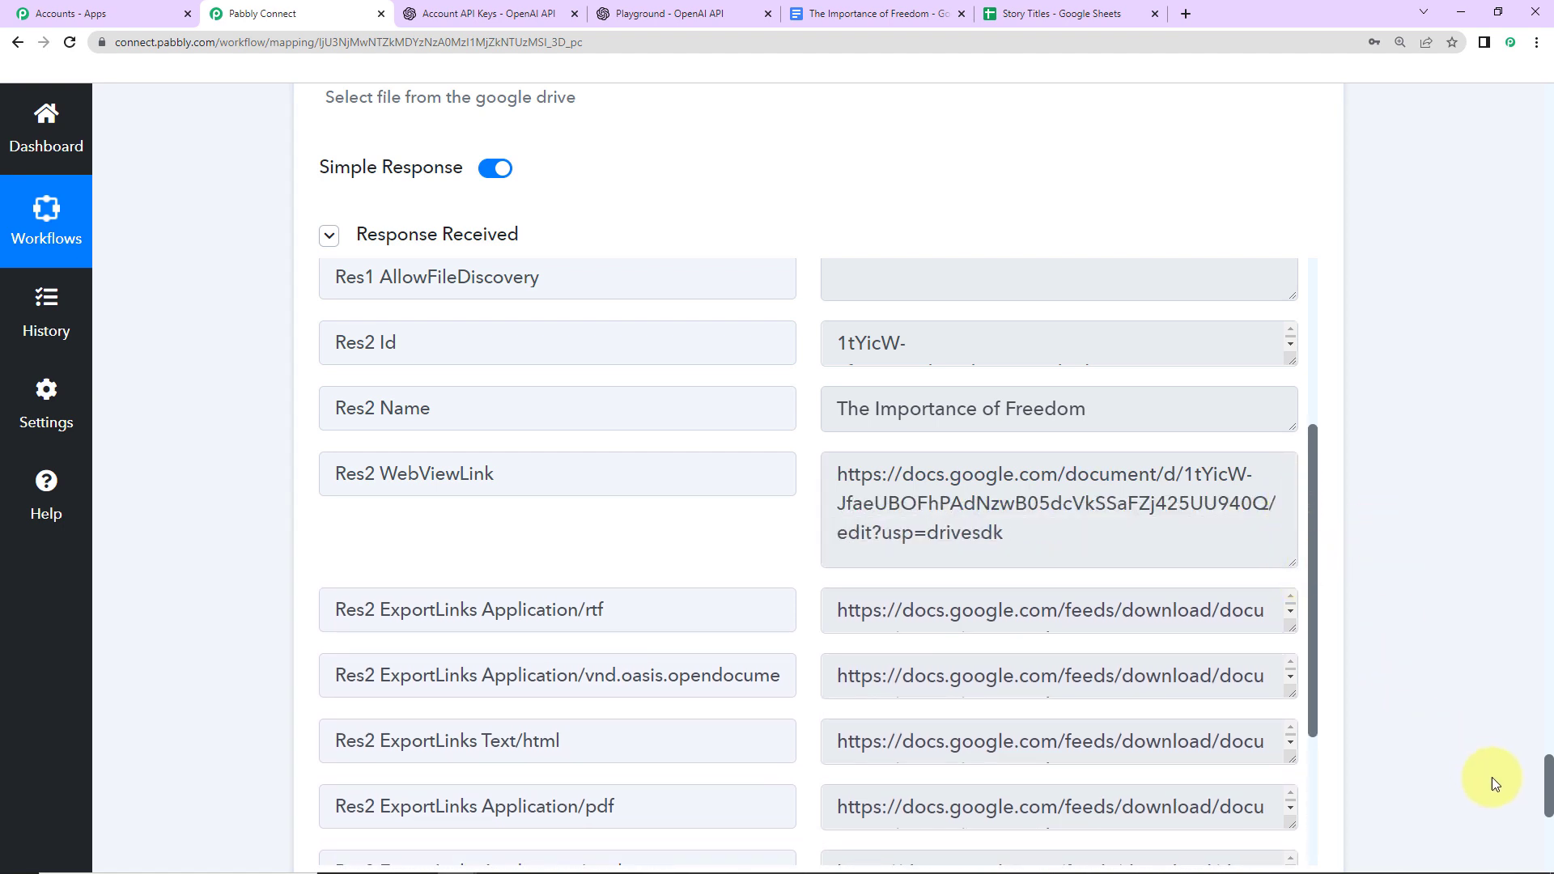
# Add a Google Sheets action after the sharing step with the event Update Cell Value, checking the Story Titles sheet for the target cell
pyautogui.moveTo(1548, 780); pyautogui.dragTo(1549, 847)
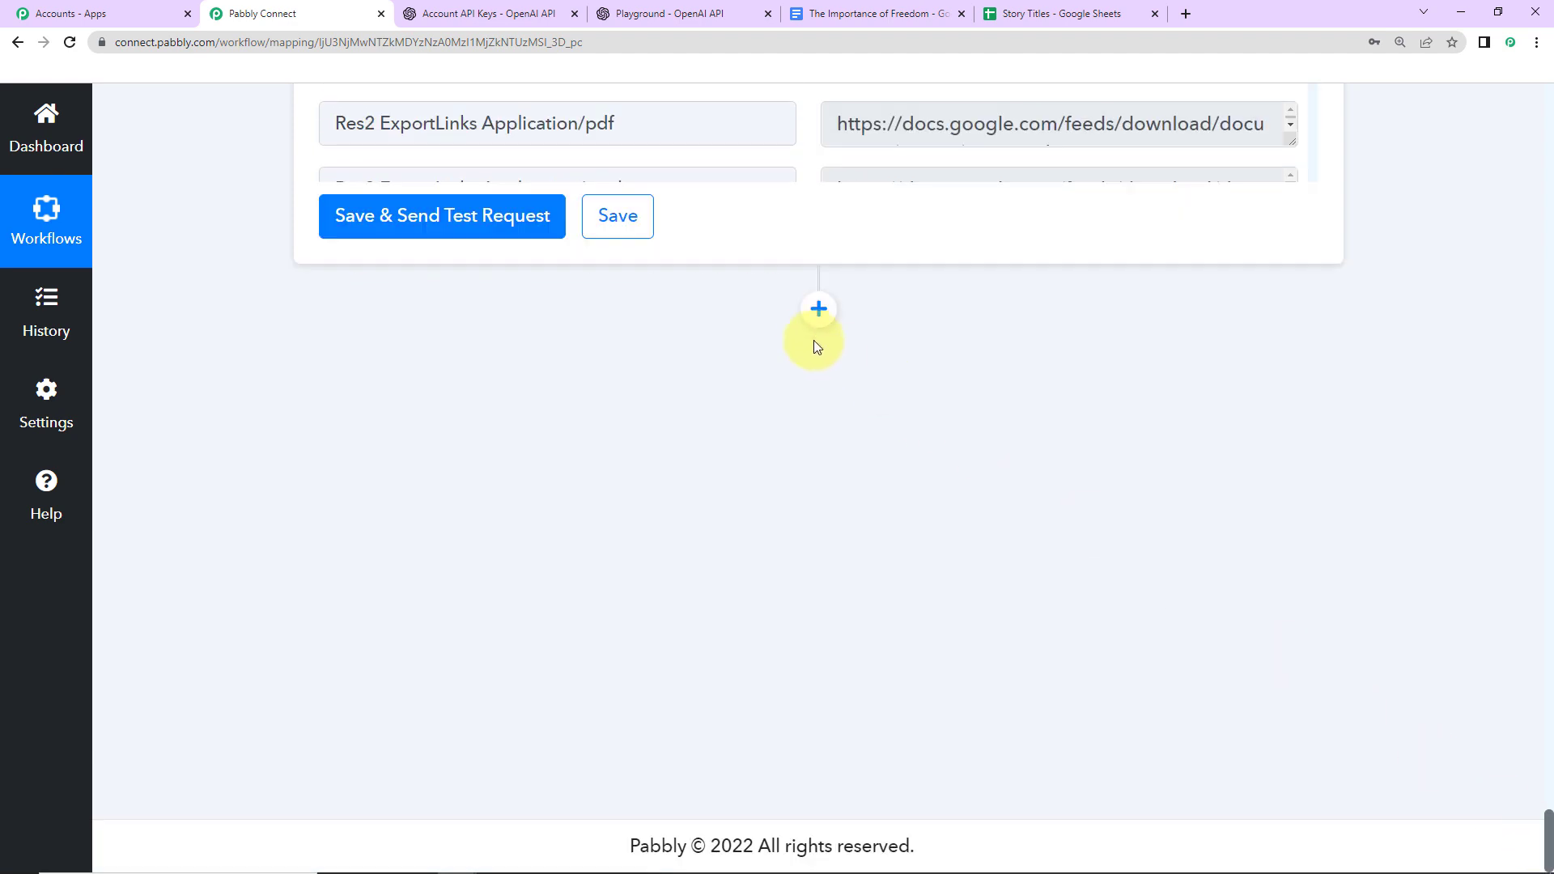
pyautogui.click(818, 311)
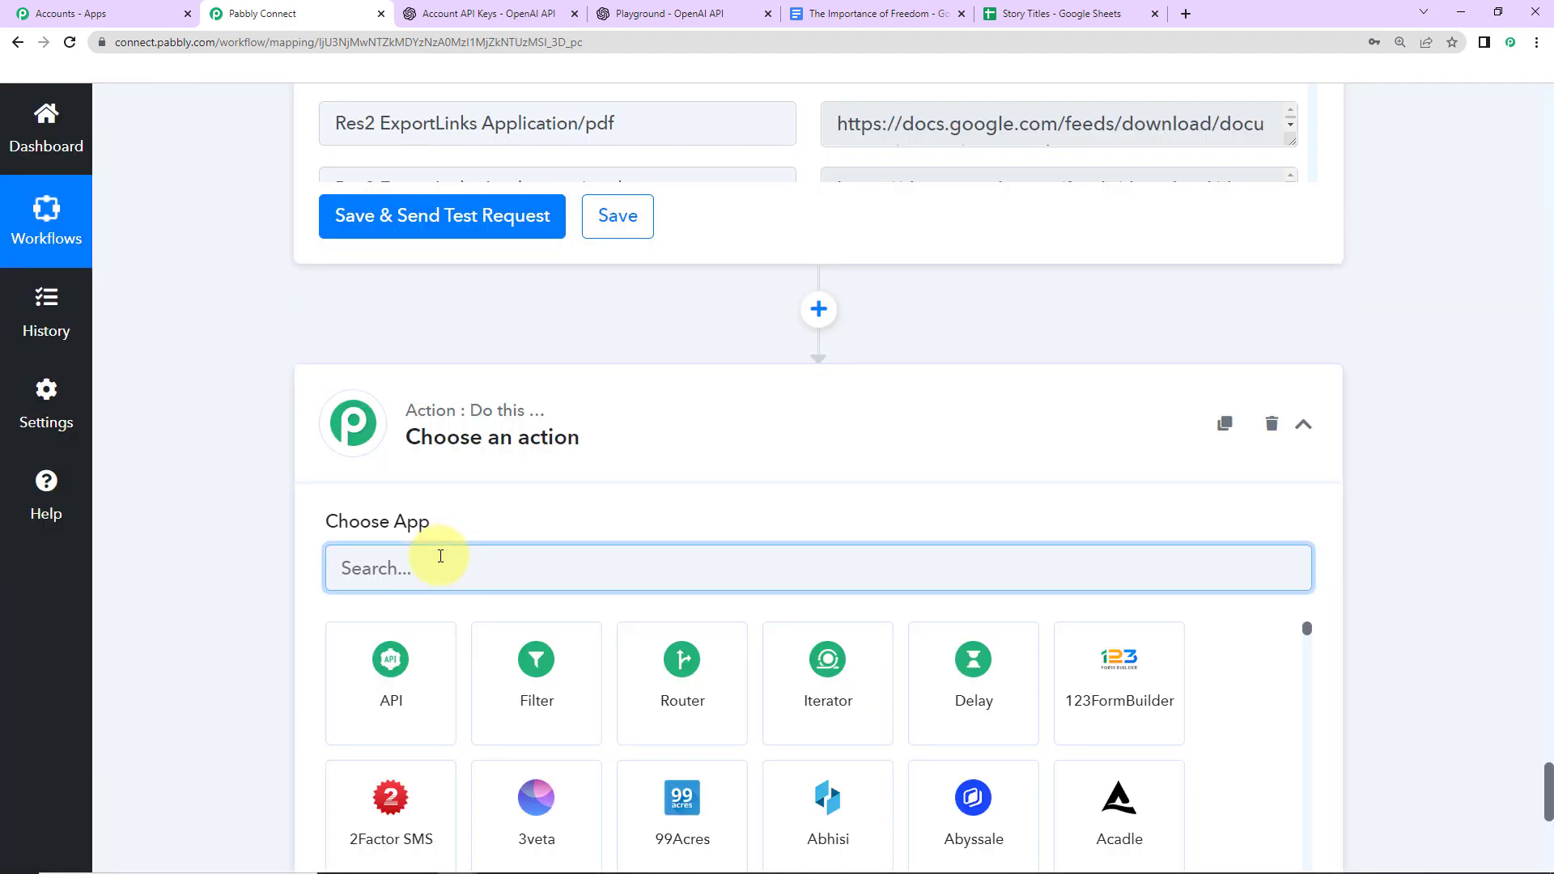
pyautogui.write('goog')
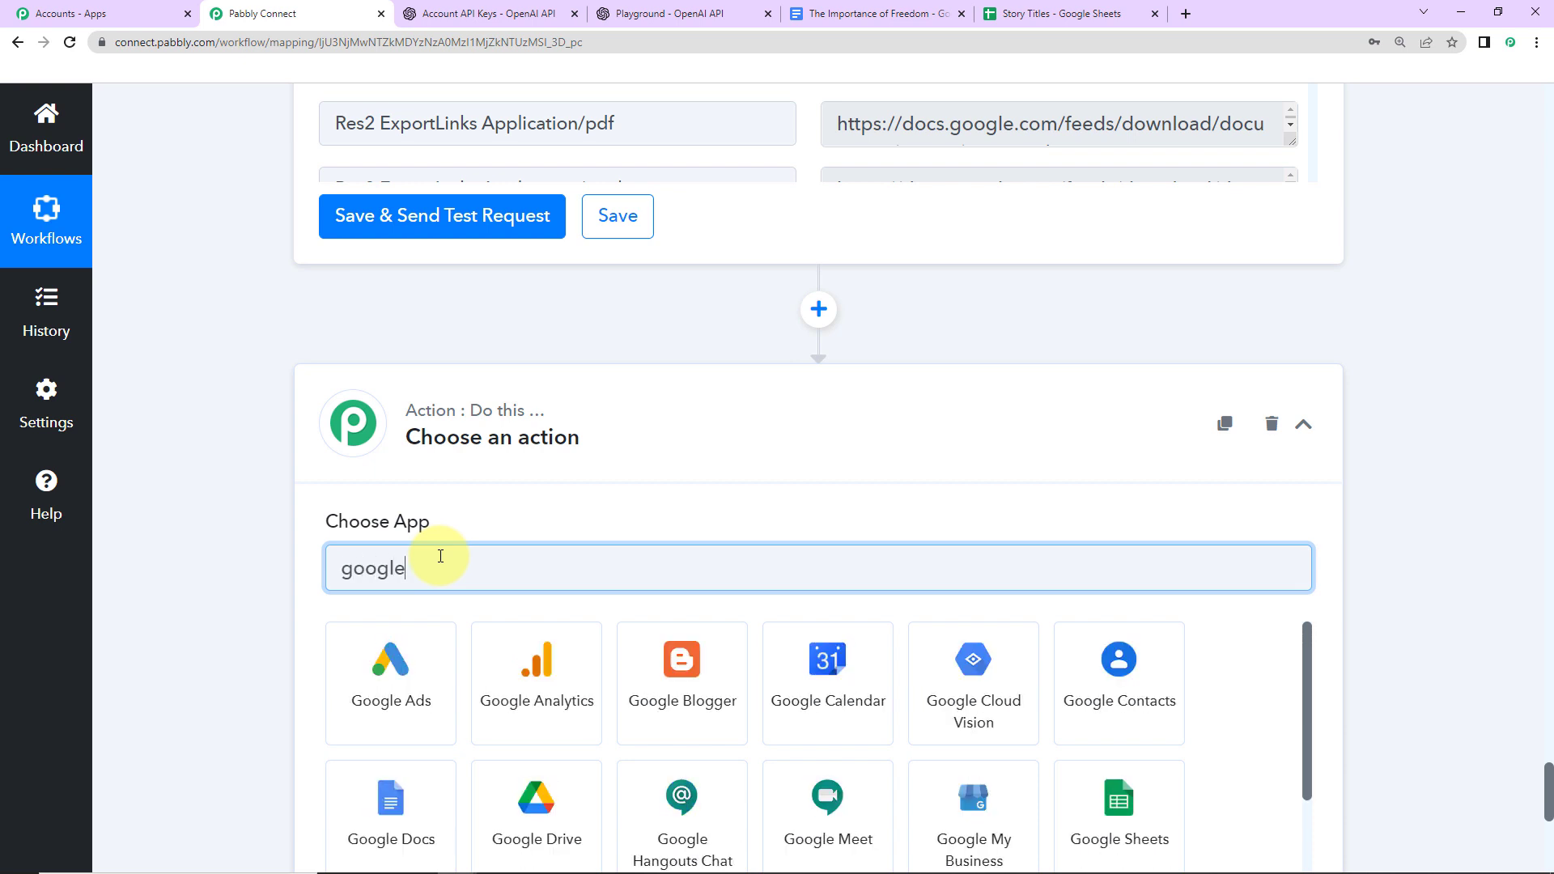
pyautogui.write('le')
pyautogui.click(1115, 798)
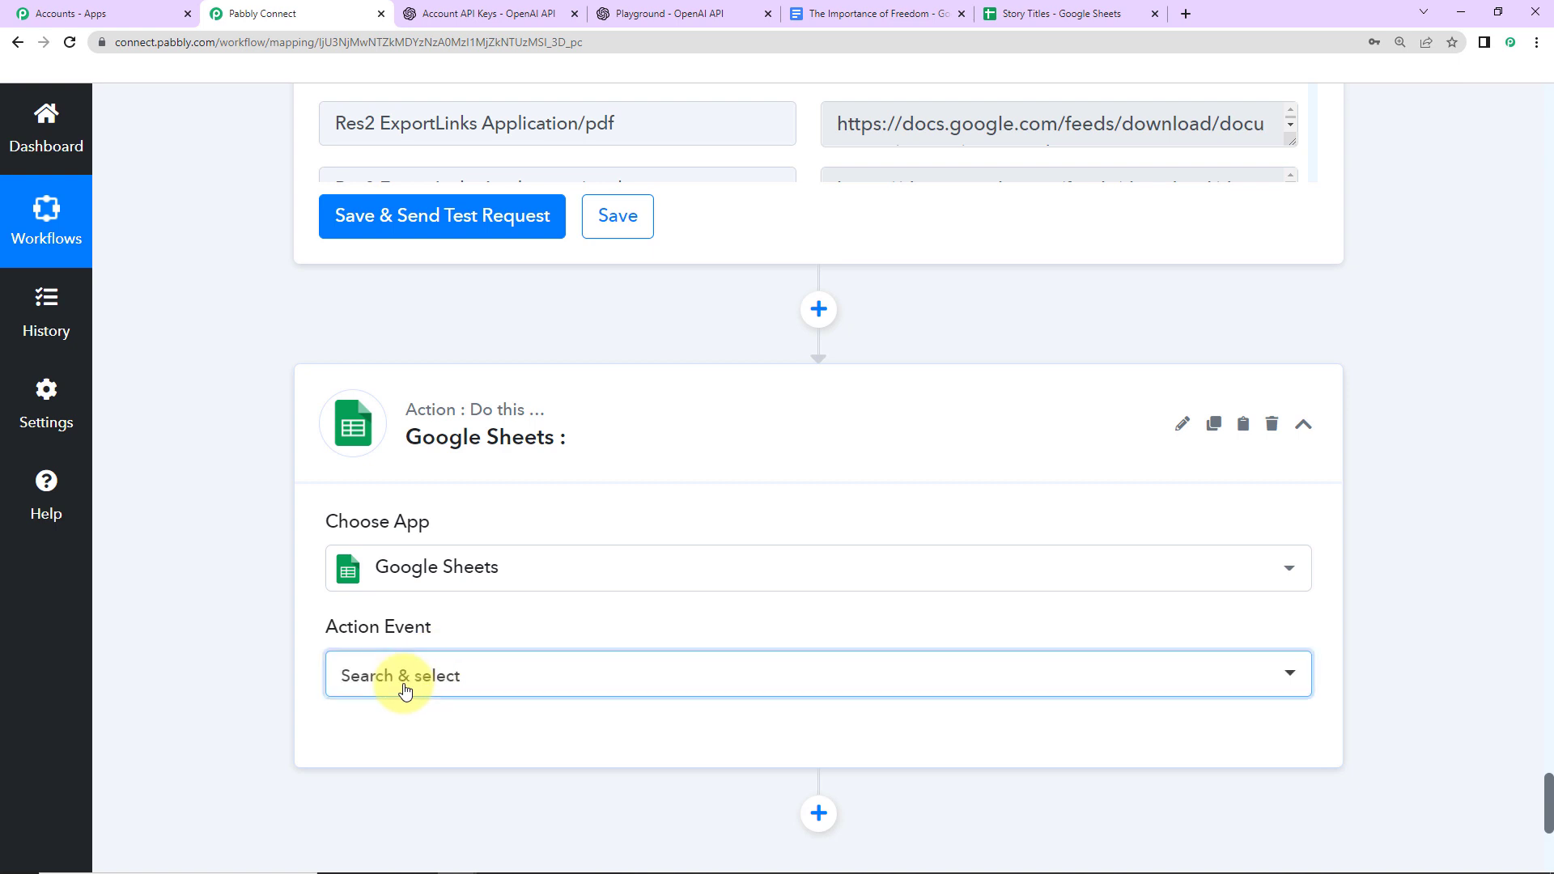
pyautogui.click(405, 691)
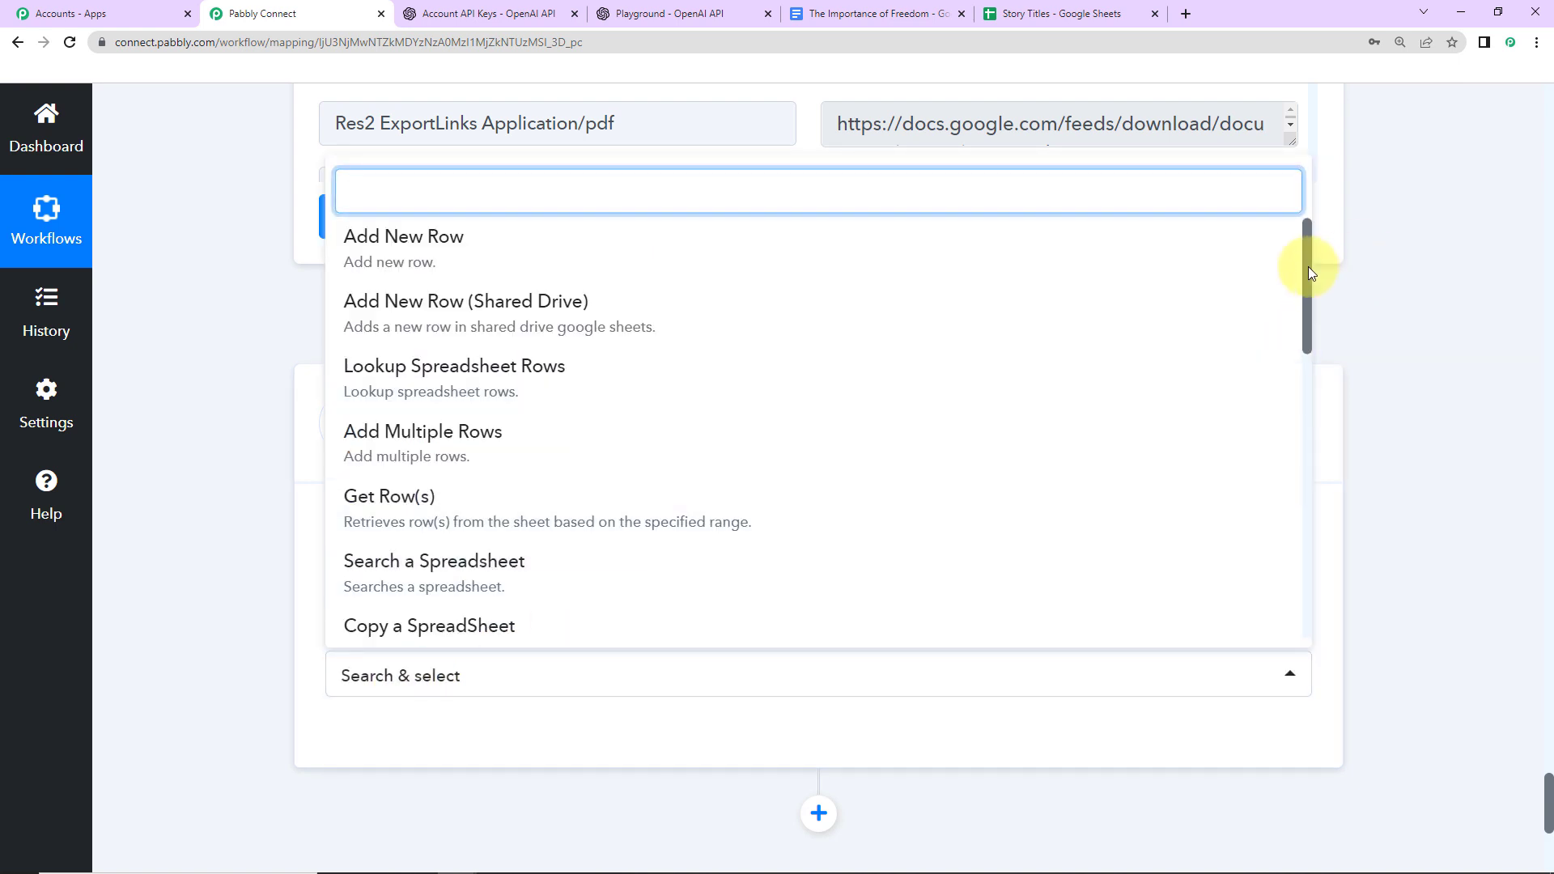
pyautogui.click(991, 18)
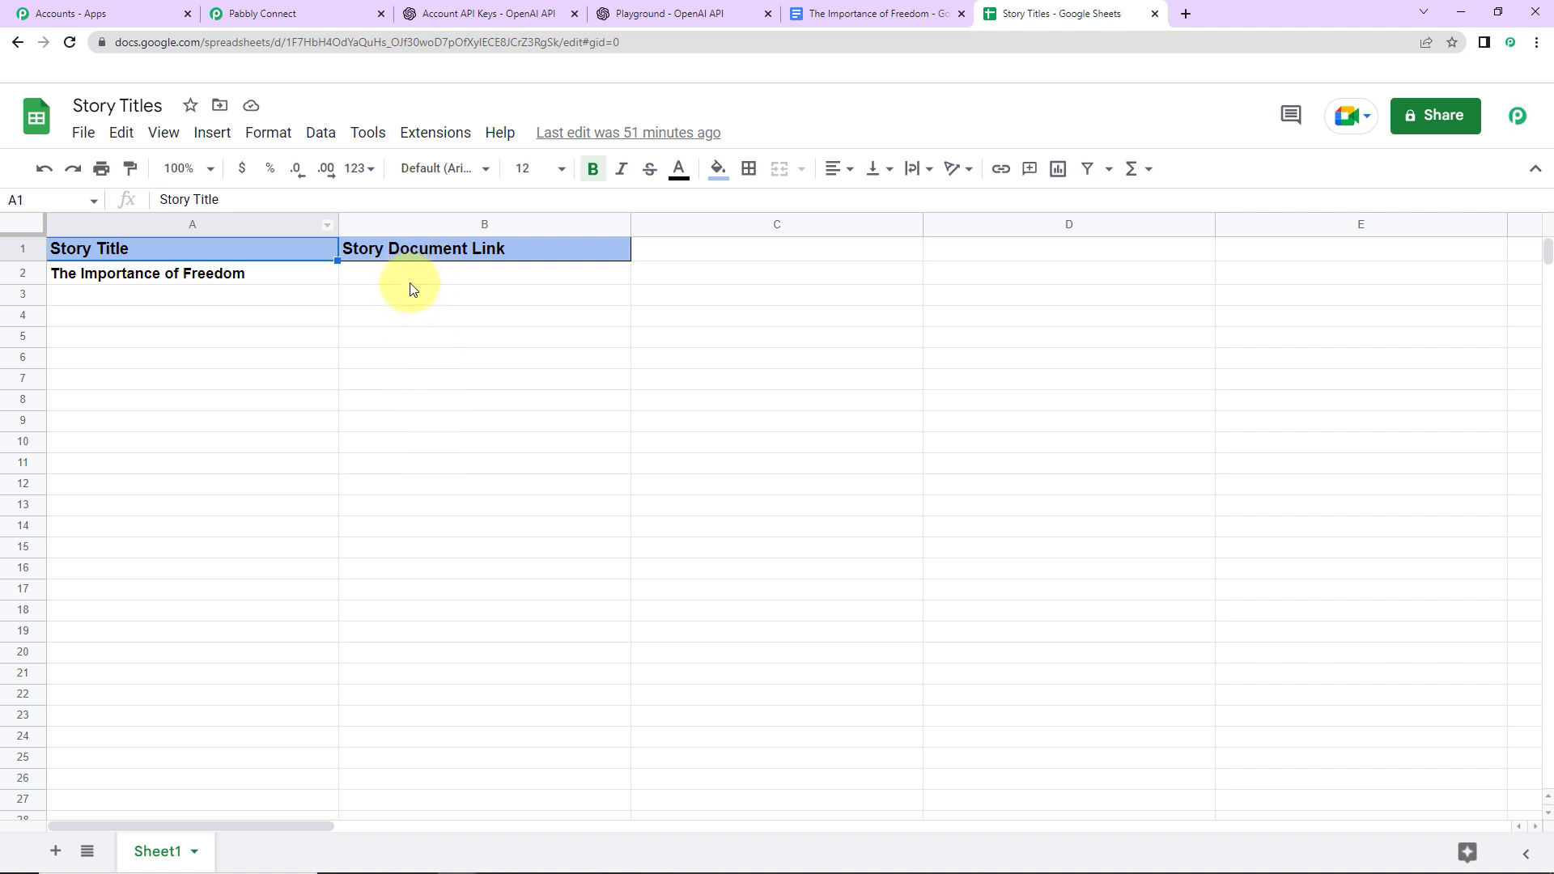
pyautogui.click(258, 14)
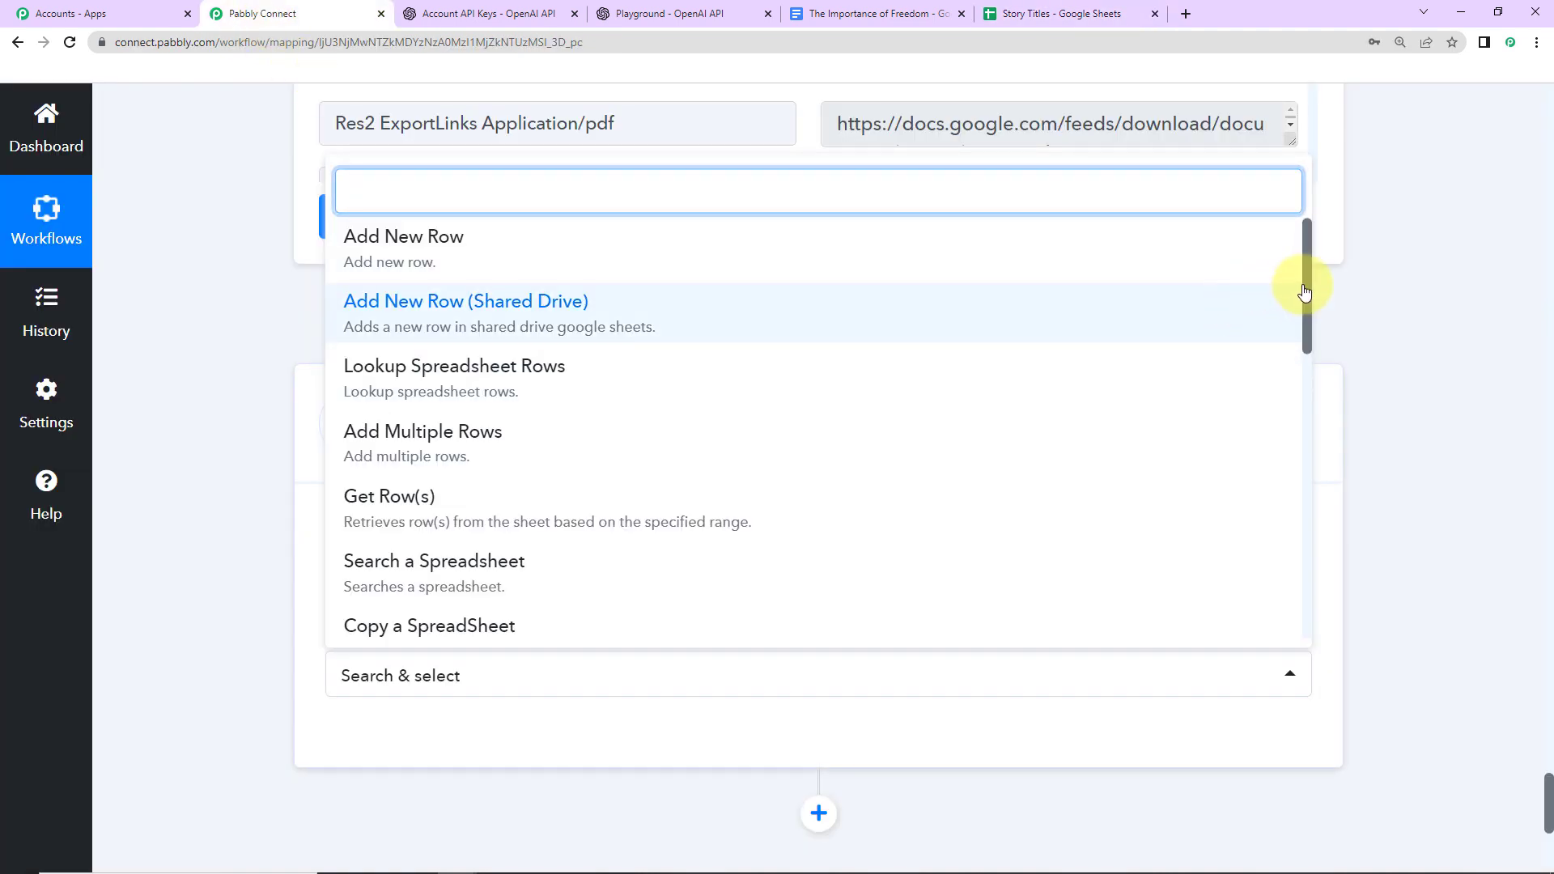
pyautogui.moveTo(1304, 291); pyautogui.dragTo(1305, 505)
pyautogui.click(512, 559)
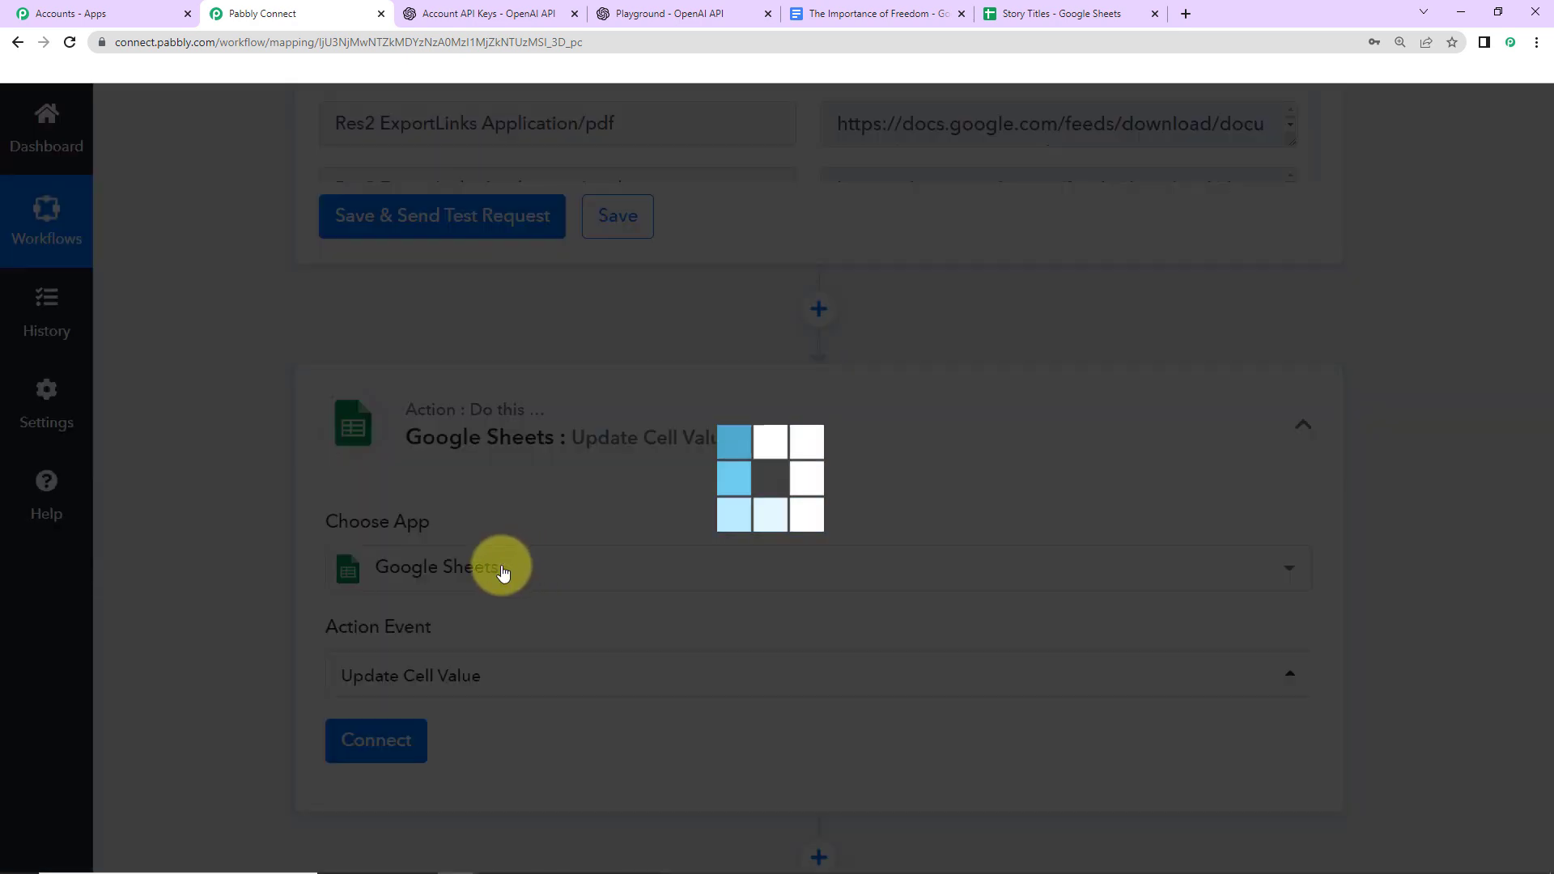
# Connect the Update Cell Value action through the existing Google Sheets #806 connection
pyautogui.click(375, 739)
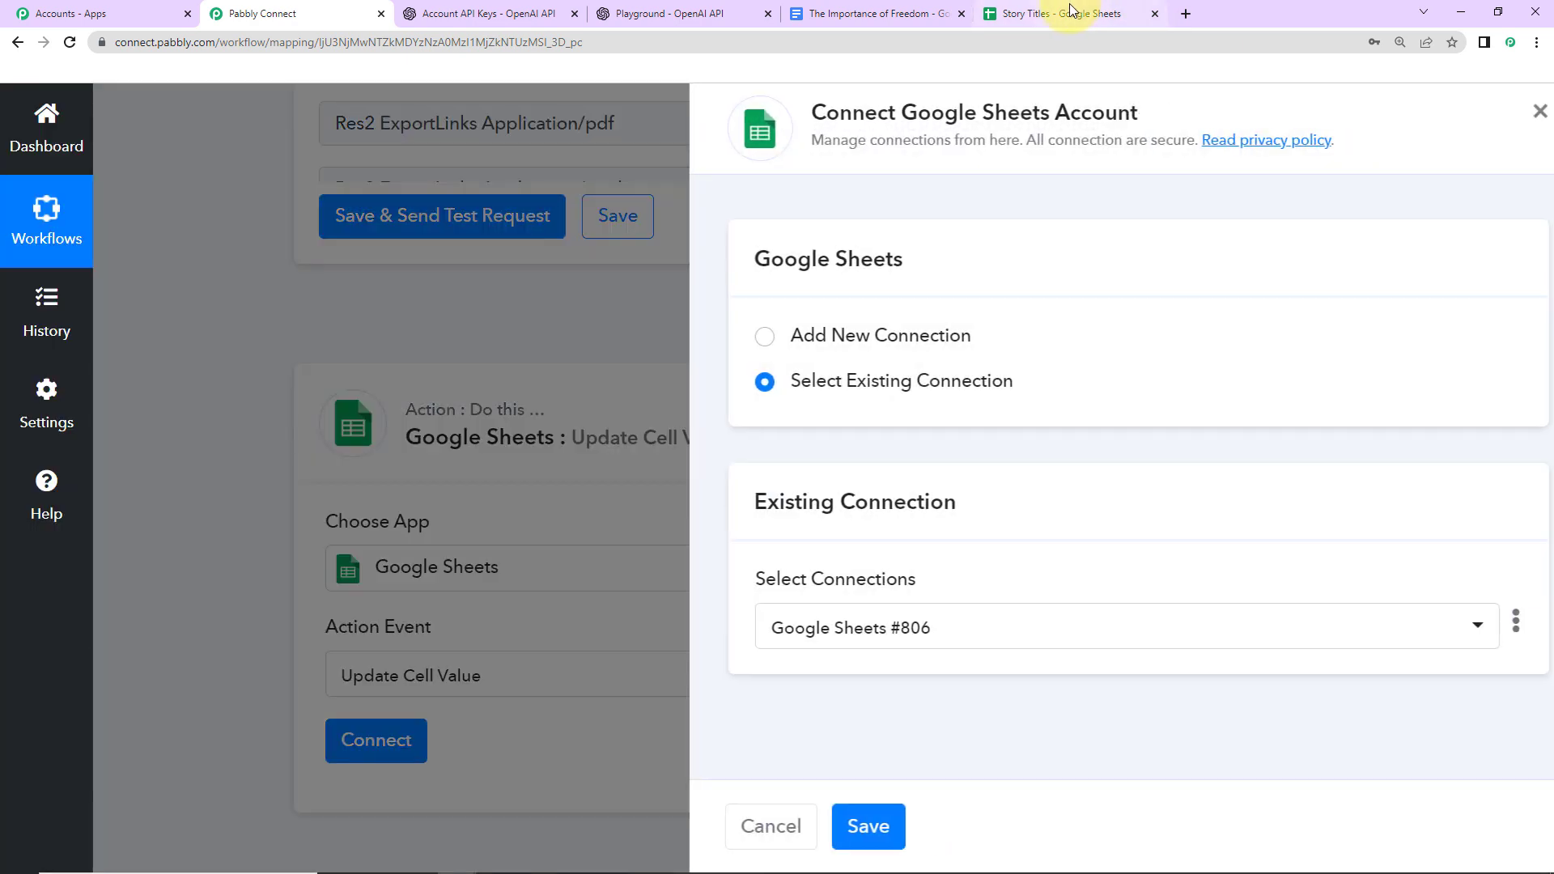
pyautogui.click(836, 826)
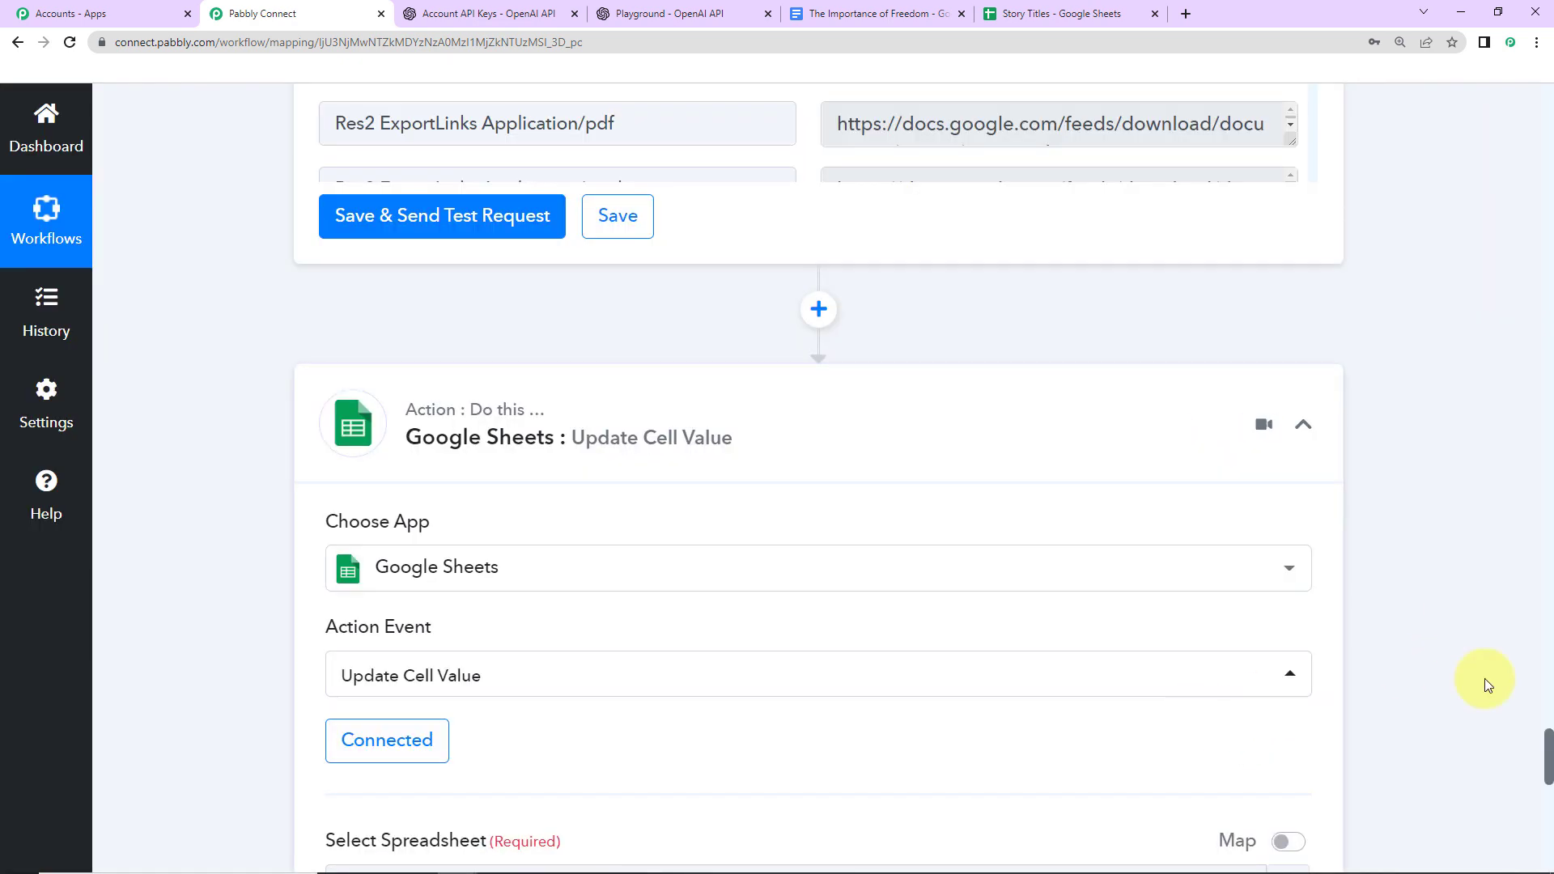
pyautogui.moveTo(1548, 765); pyautogui.dragTo(1549, 808)
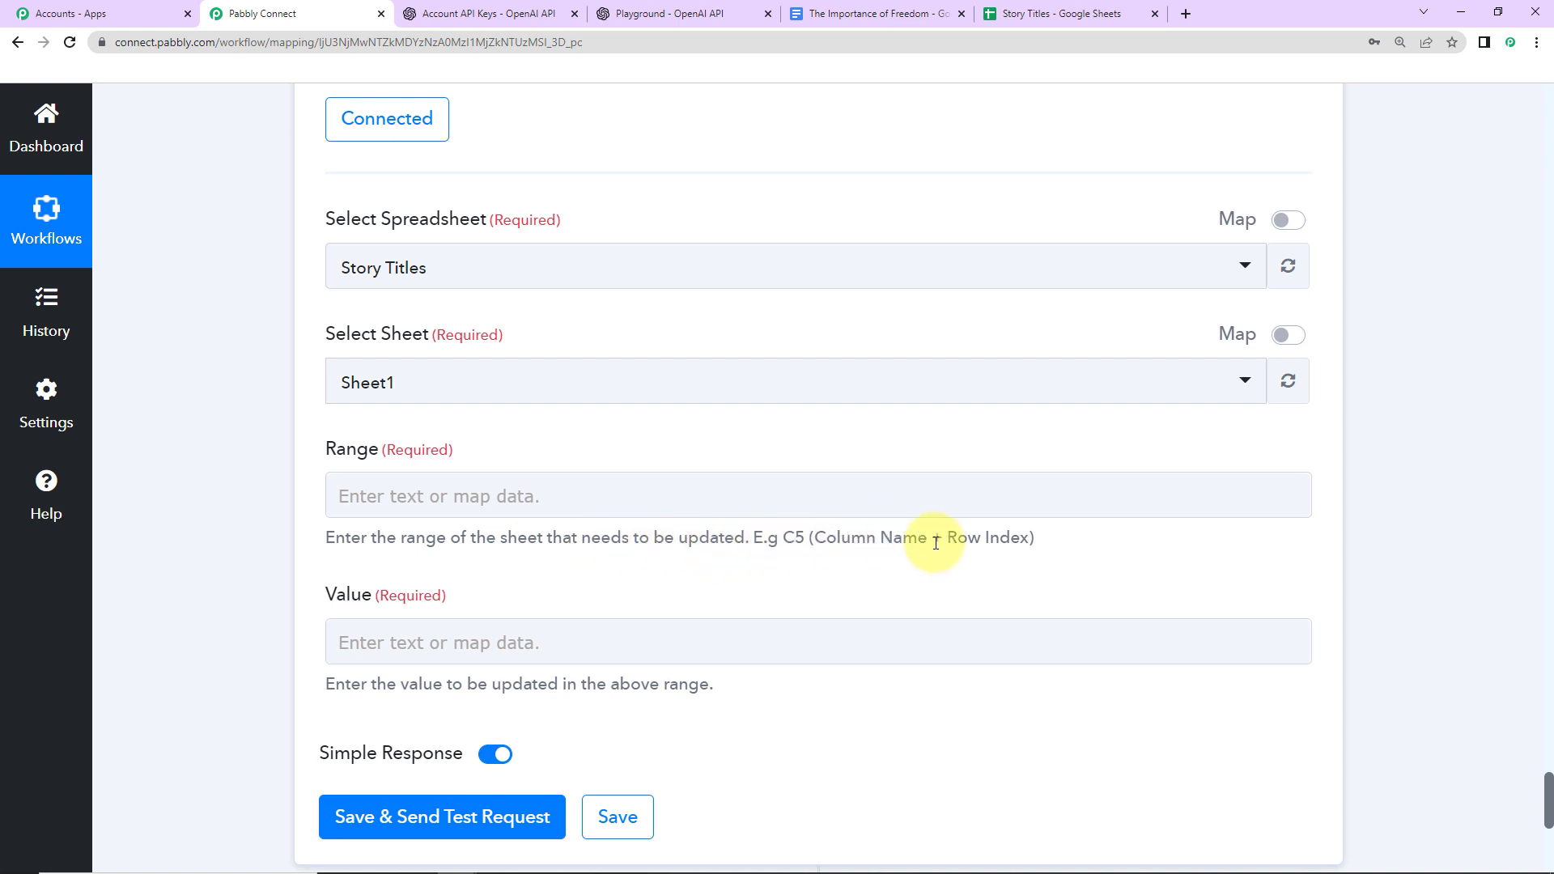
# Check the Story Document Link column in the sheet and set the update range to B followed by the mapped RowIndex from the trigger step
pyautogui.click(1044, 13)
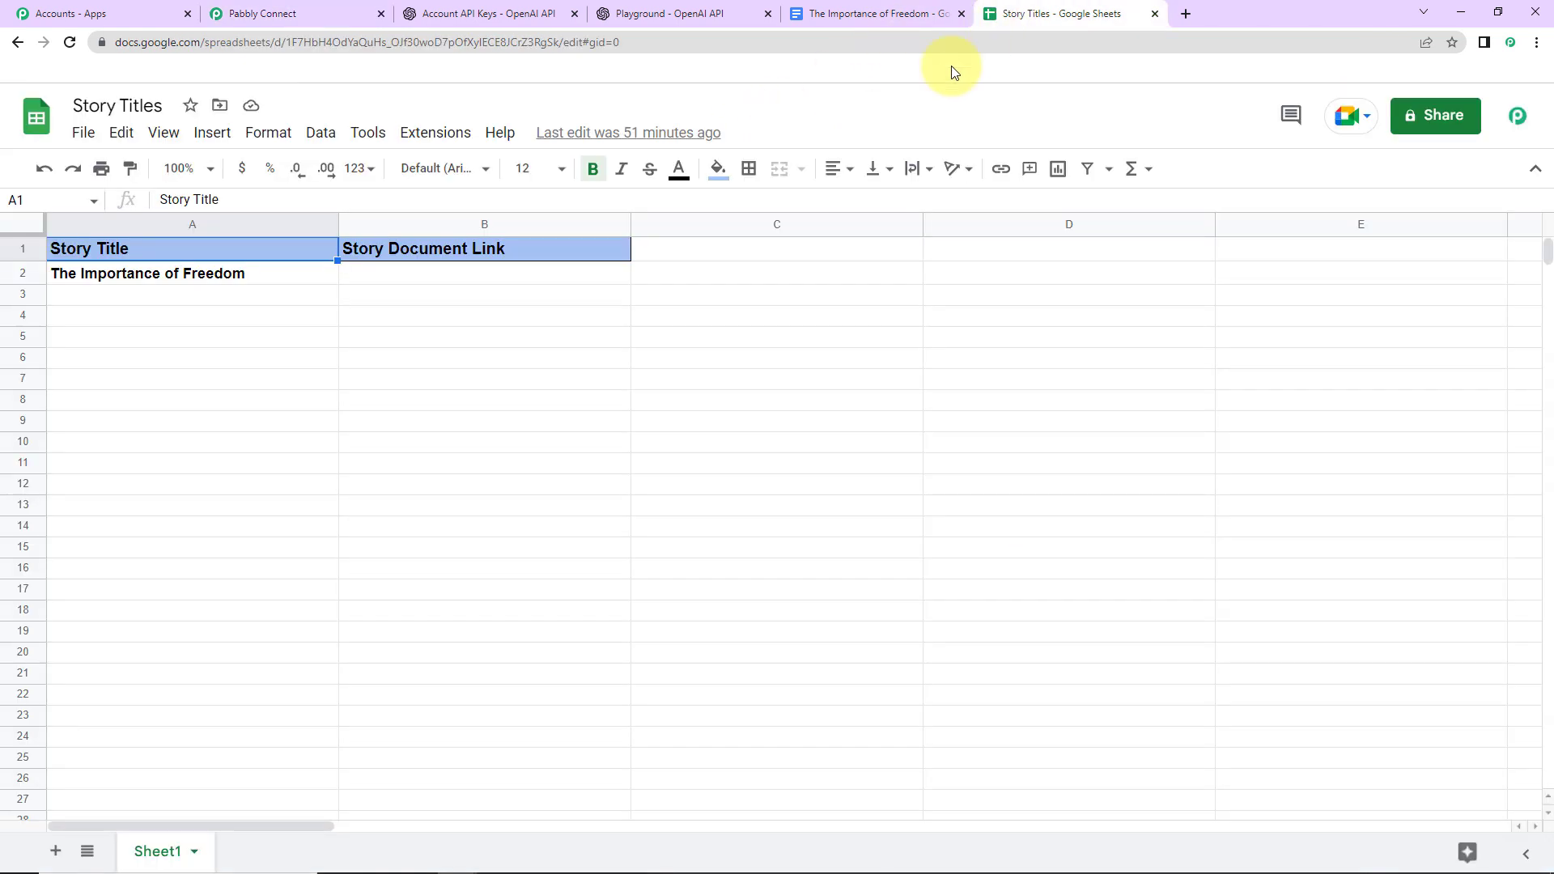
pyautogui.click(305, 16)
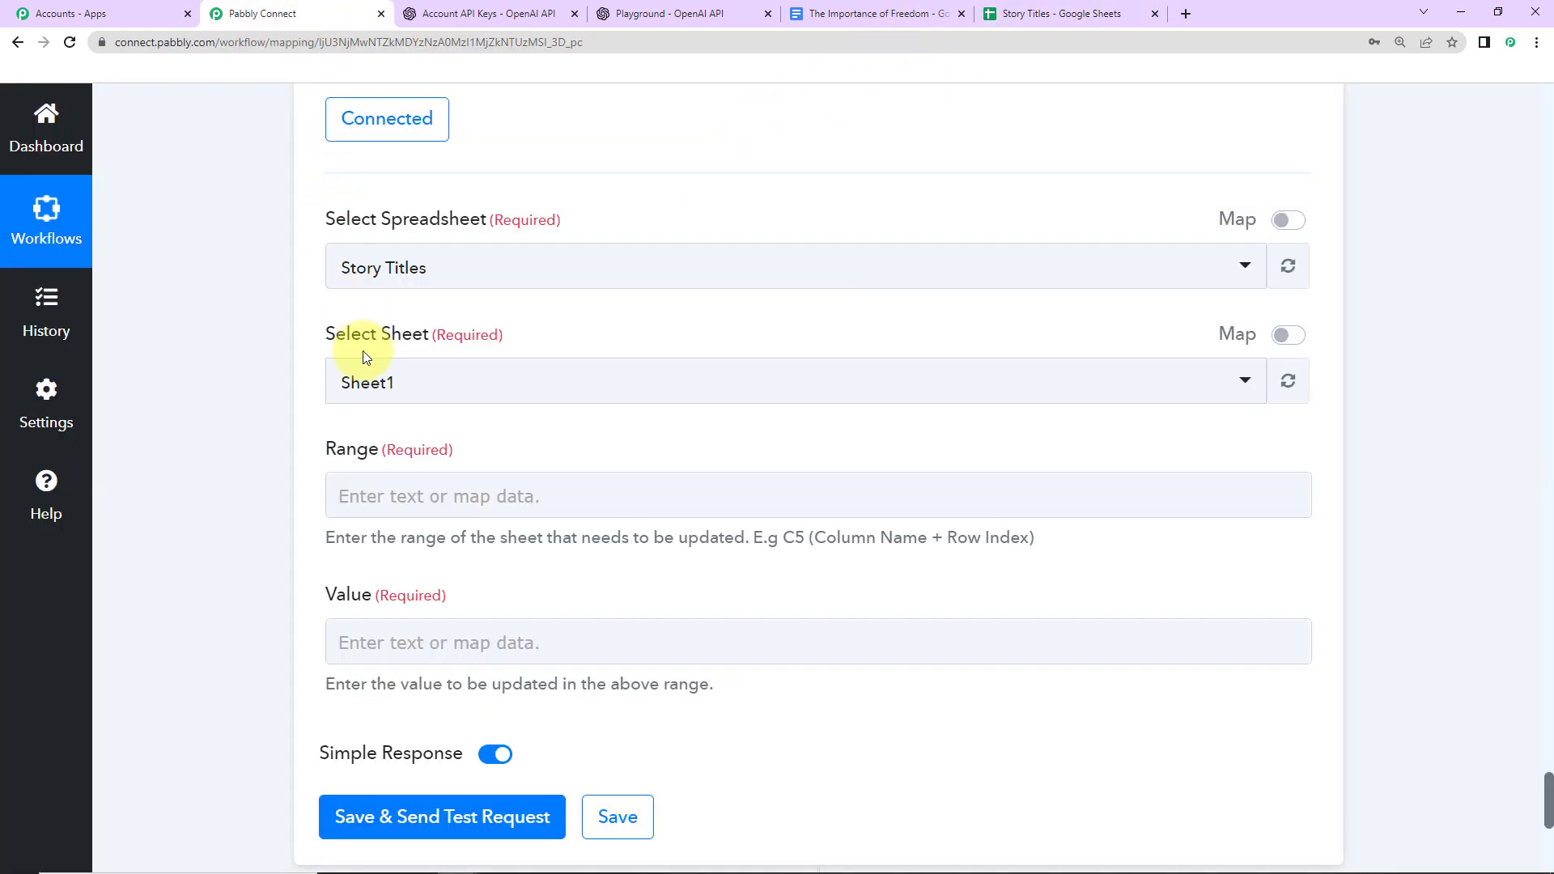
pyautogui.click(336, 489)
pyautogui.write('B')
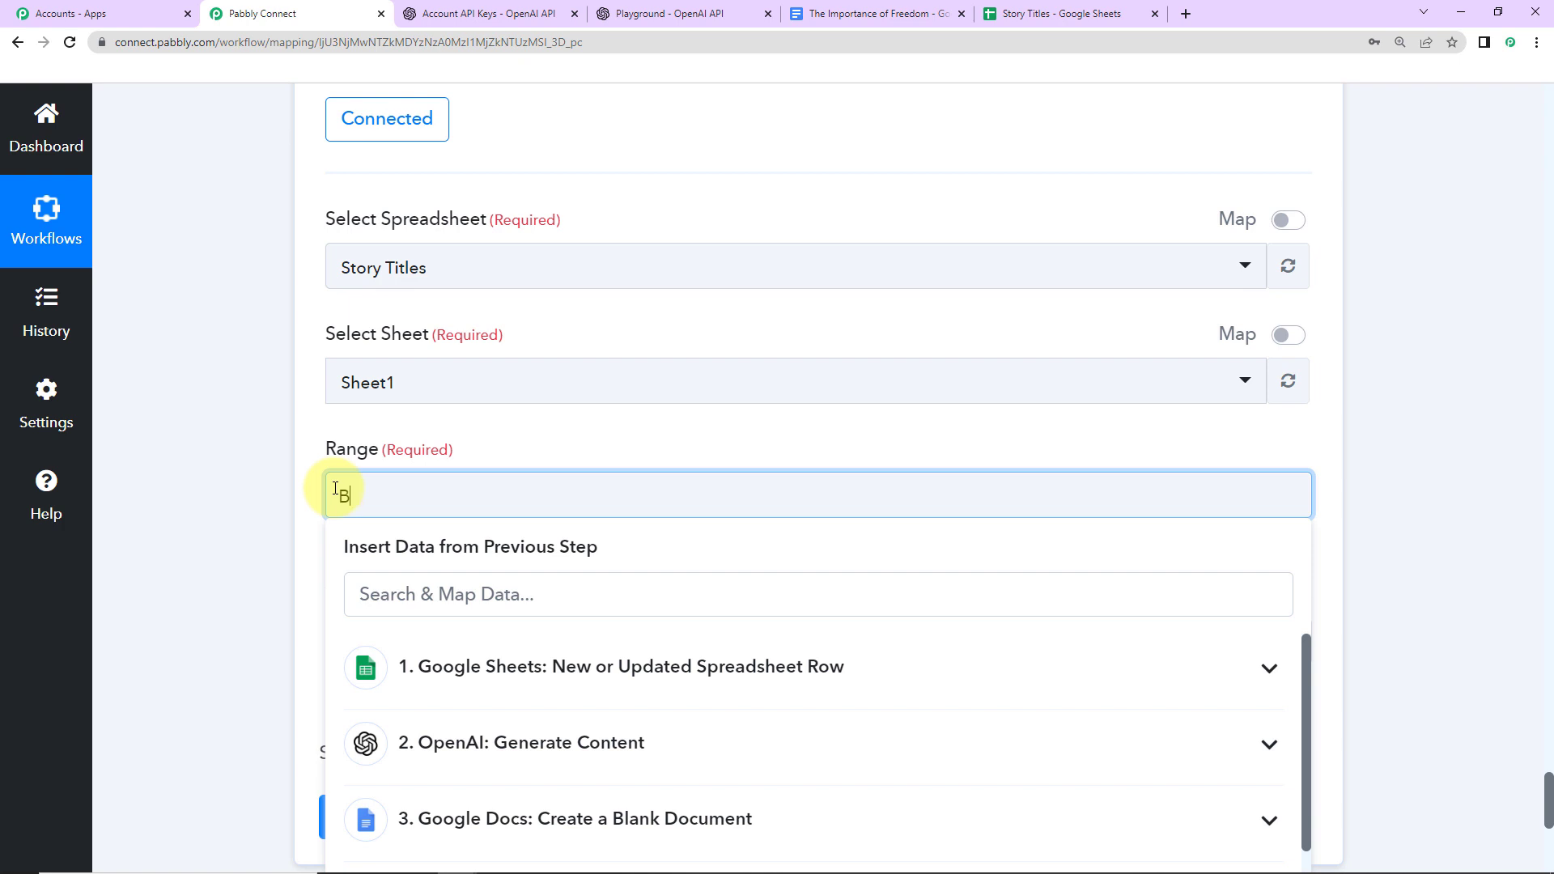
pyautogui.click(611, 665)
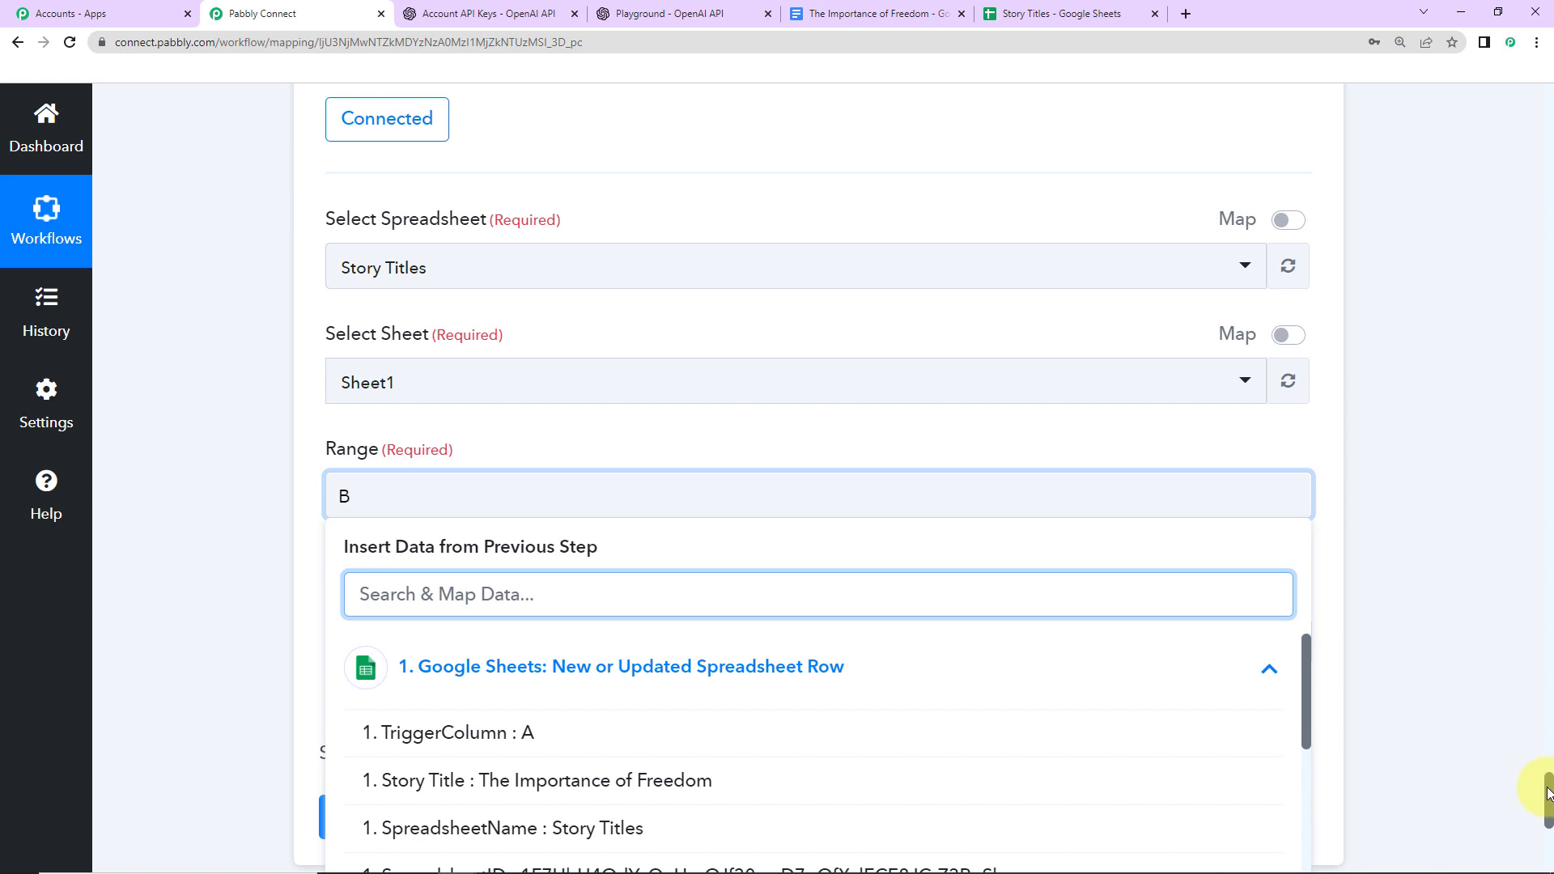
pyautogui.scroll(-4, 1548, 793)
pyautogui.click(440, 728)
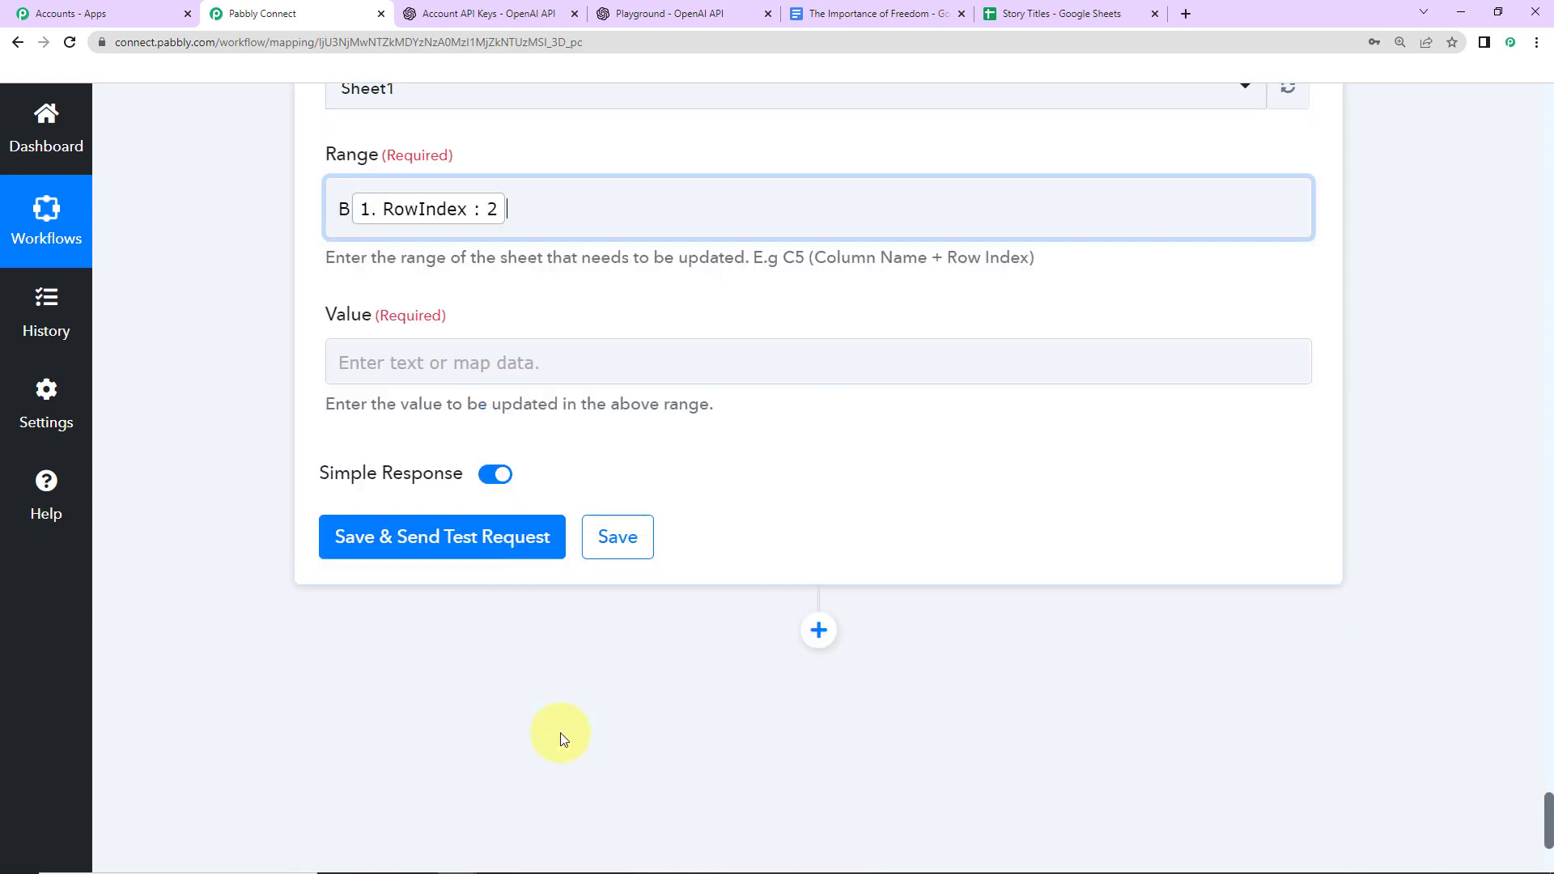
pyautogui.click(187, 354)
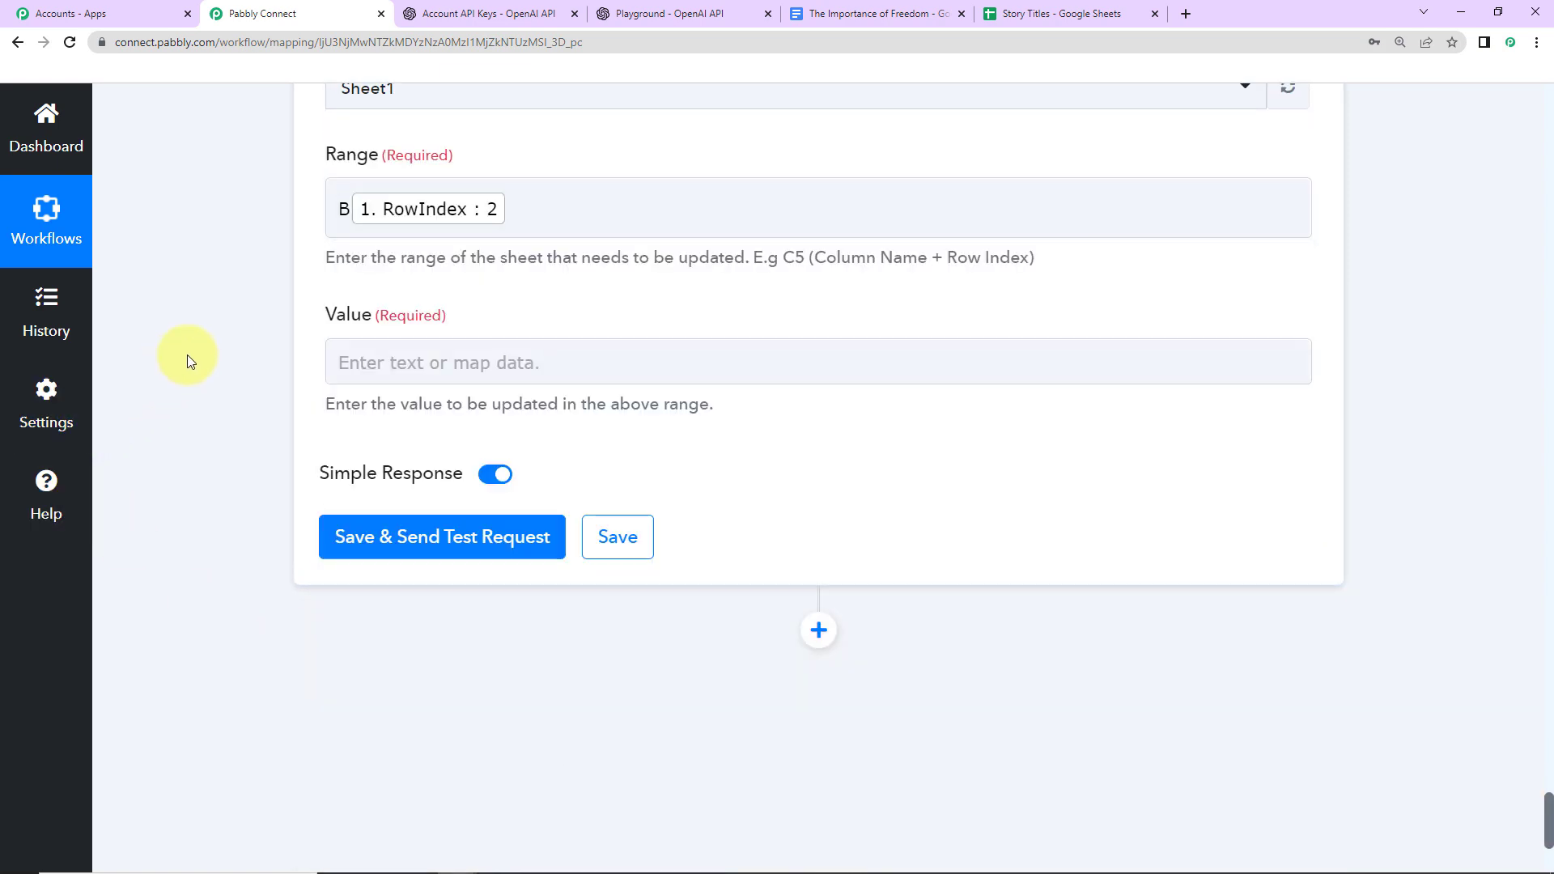
# Map the Update Cell Value action's value to Res2 WebViewLink from the Google Drive Share a File With Anyone step
pyautogui.click(382, 357)
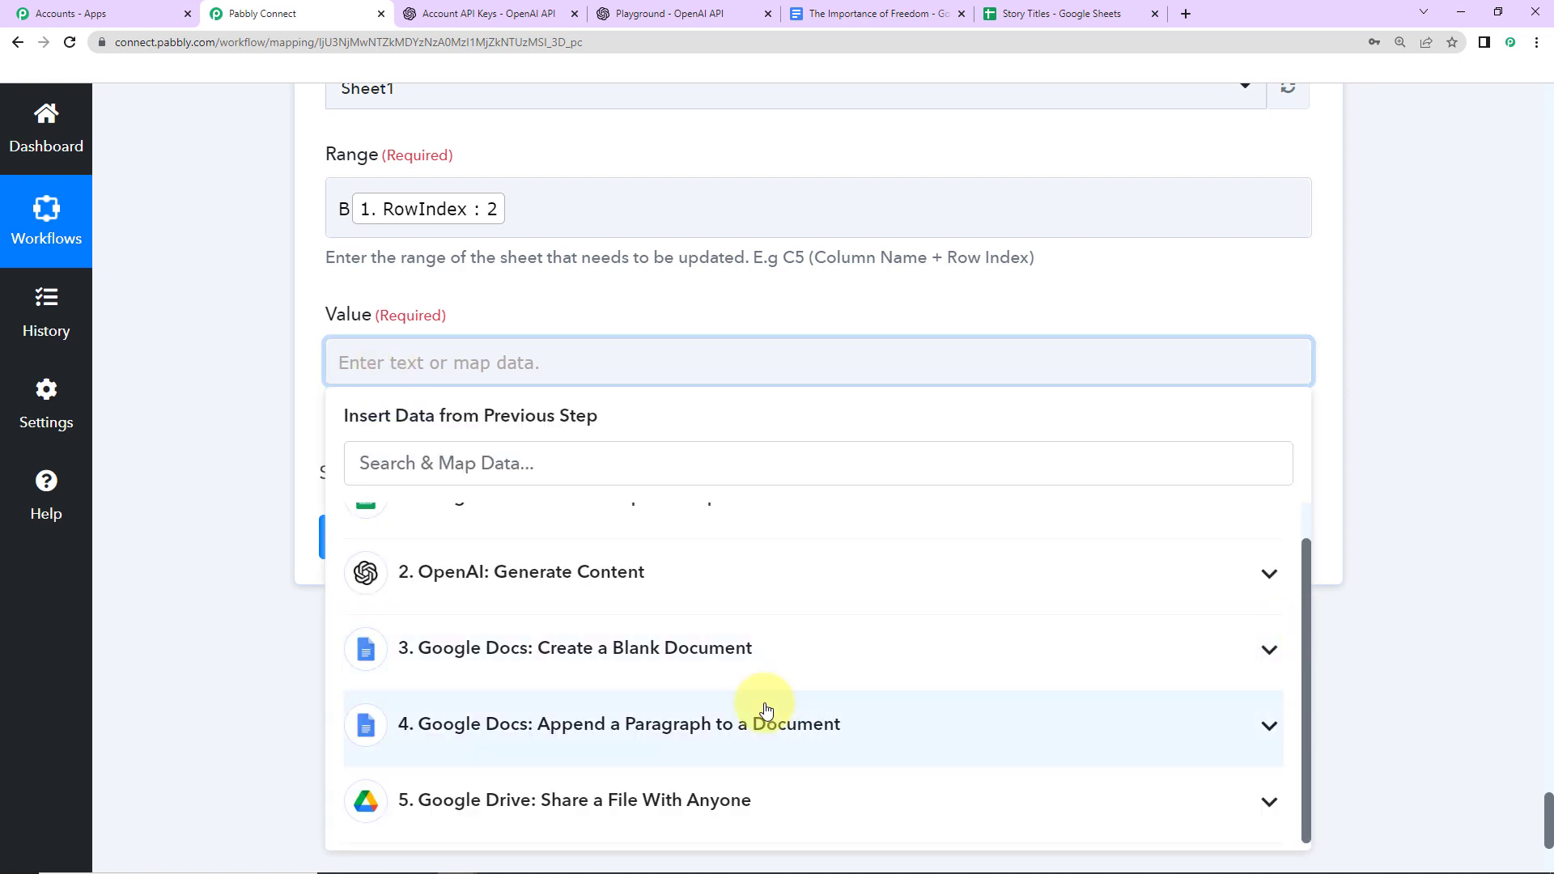
pyautogui.click(788, 809)
pyautogui.moveTo(1308, 578); pyautogui.dragTo(1314, 704)
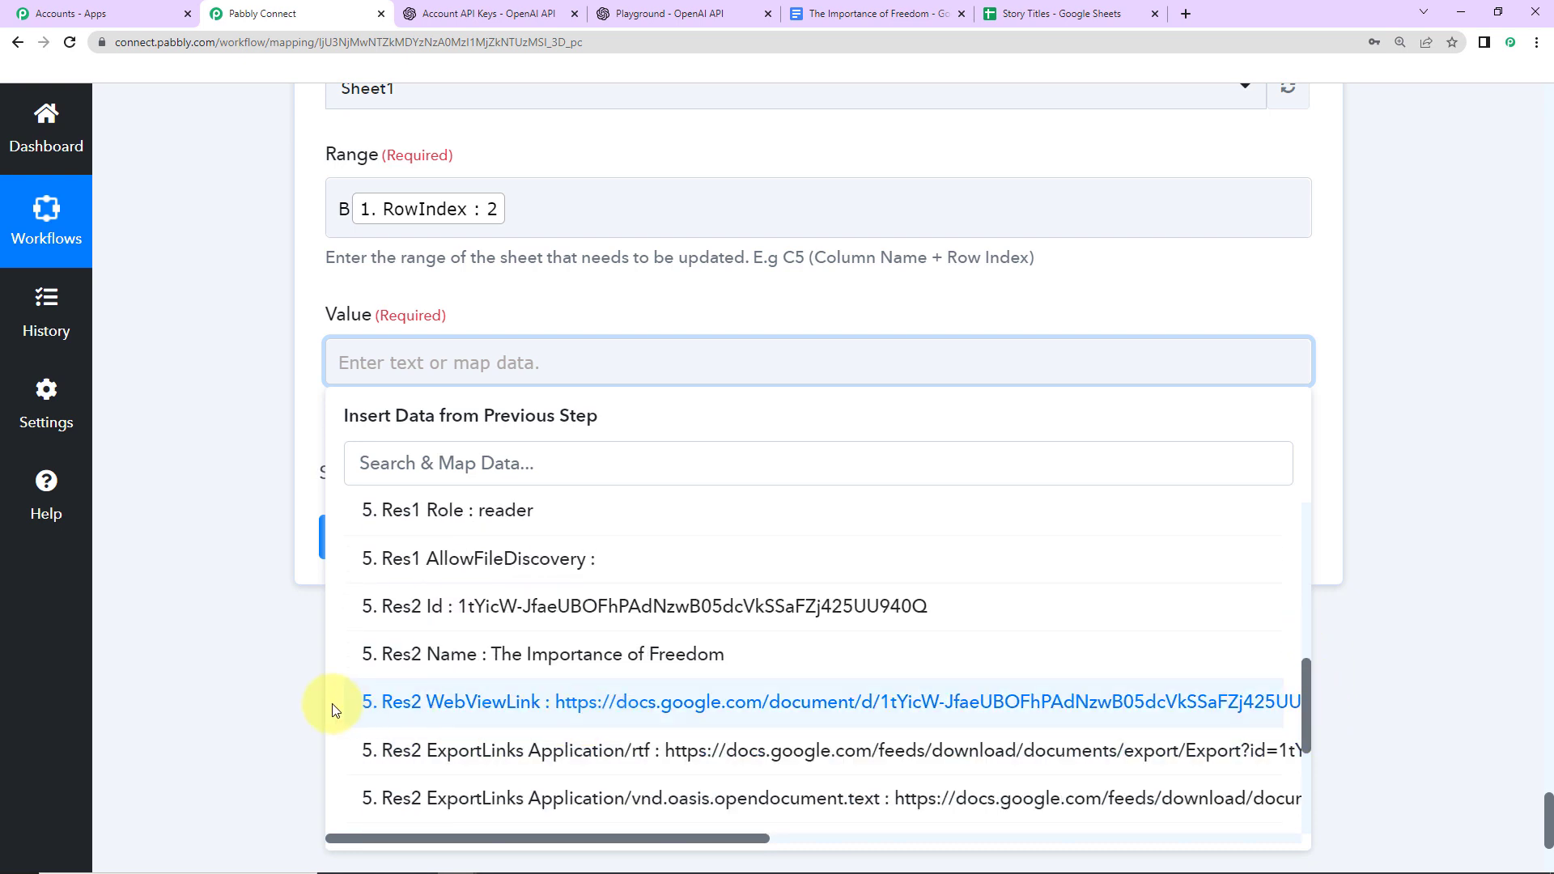
pyautogui.click(618, 702)
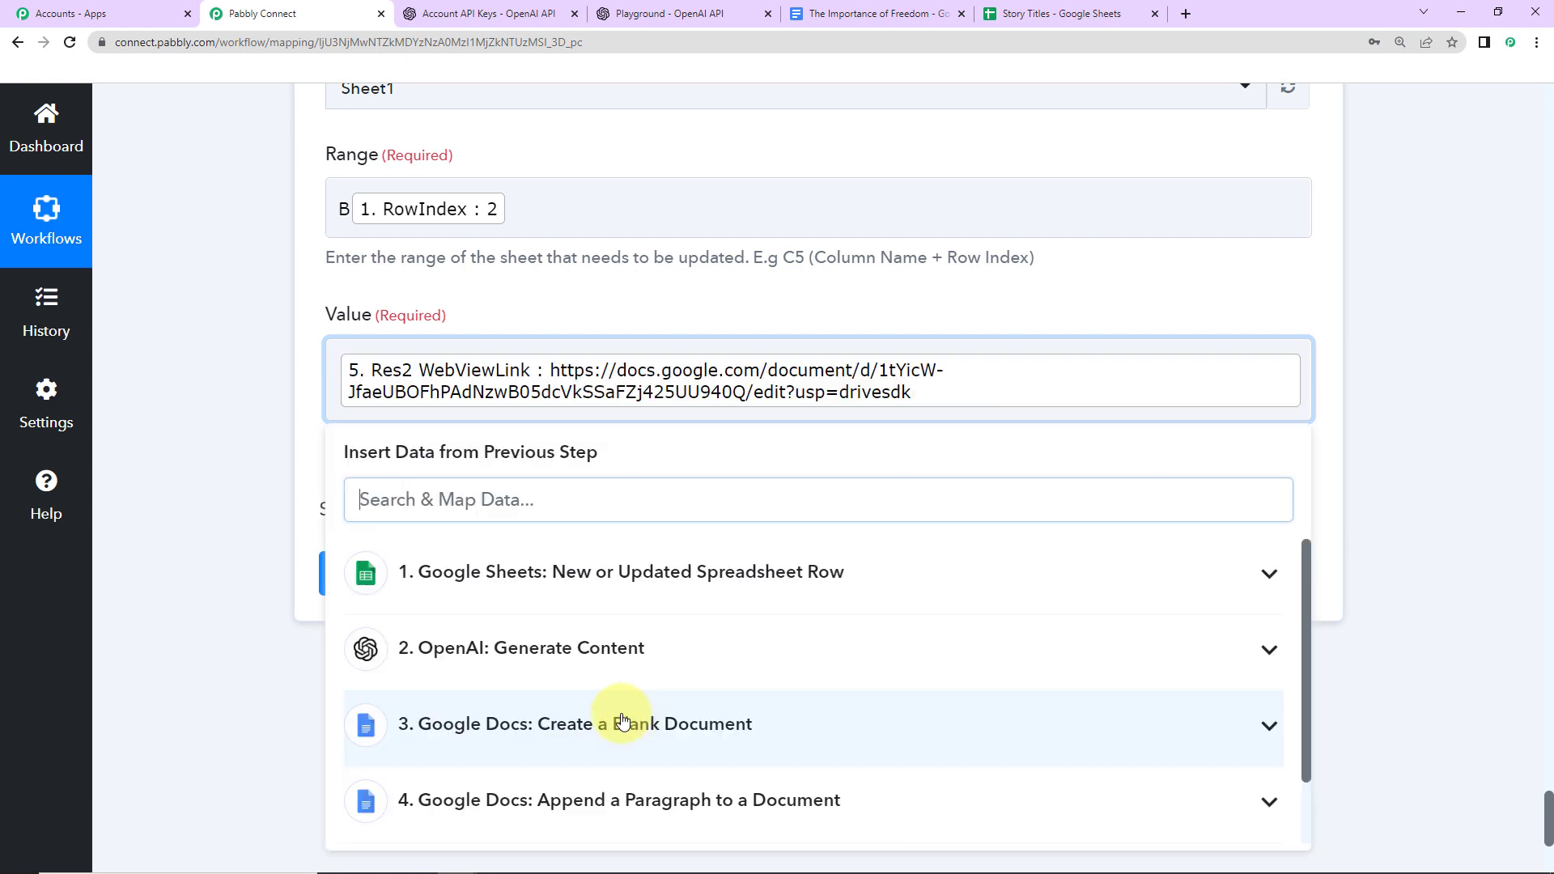
pyautogui.click(227, 522)
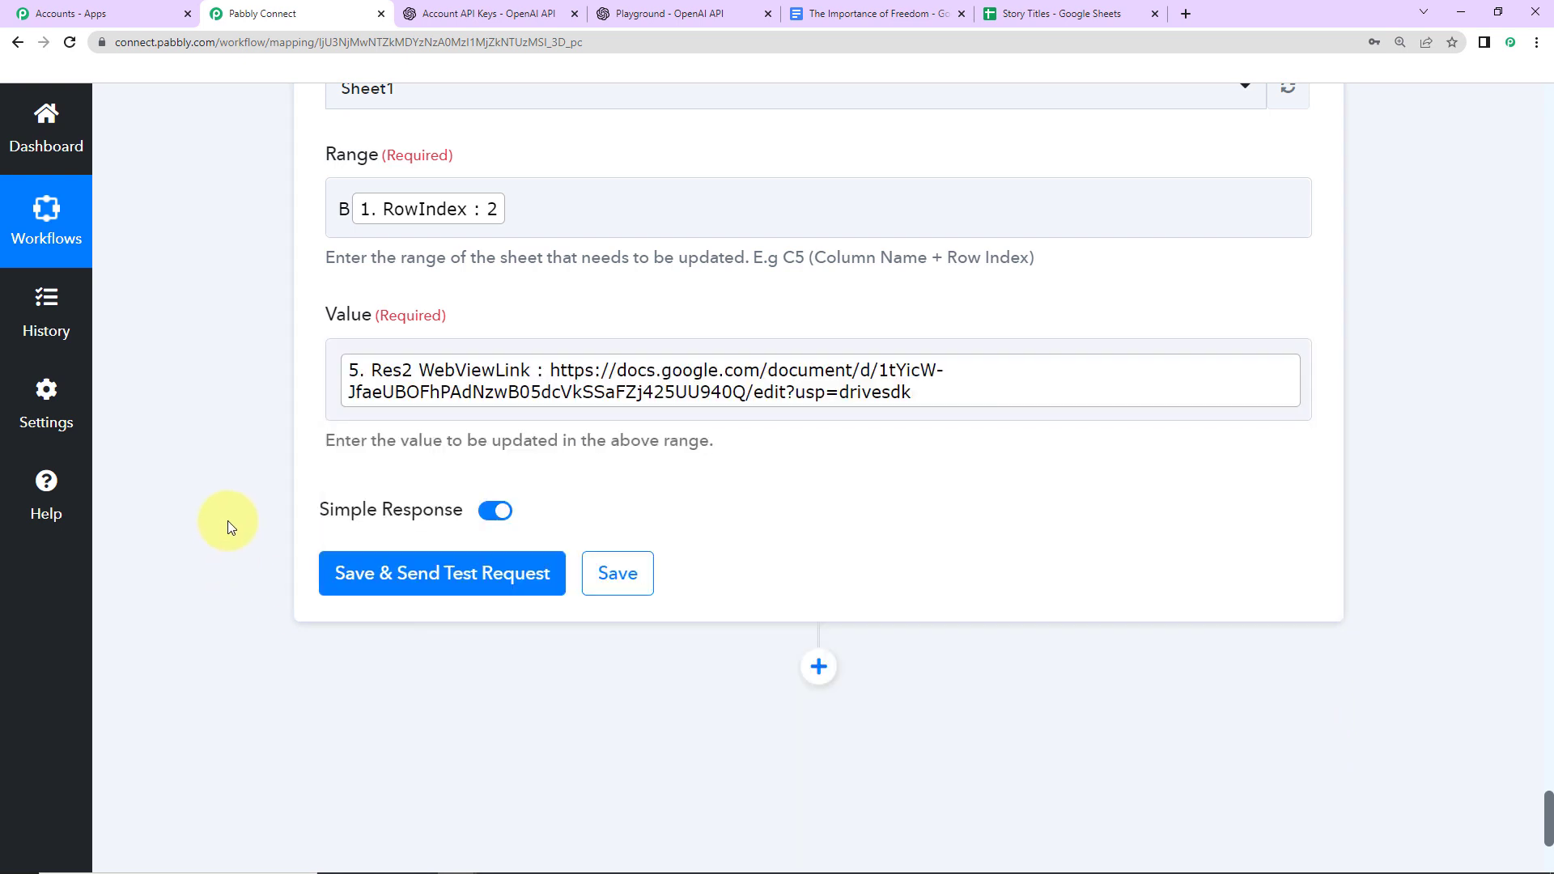
# Save the Update Cell Value action with a test request, review its response and check the Story Document Link column in the Story Titles sheet
pyautogui.click(469, 571)
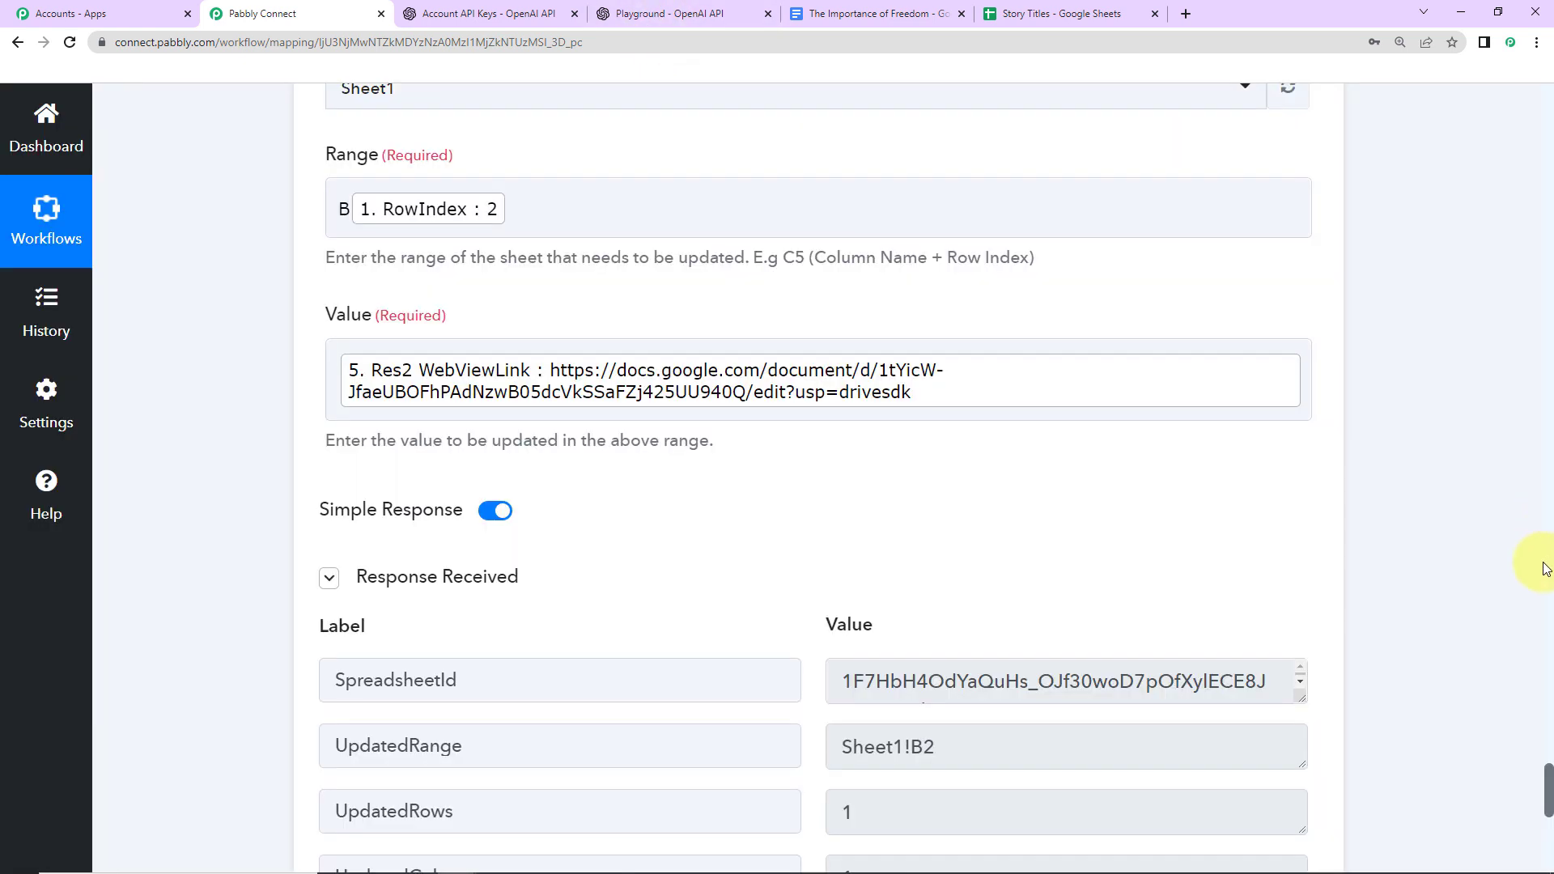
pyautogui.scroll(-3, 1537, 769)
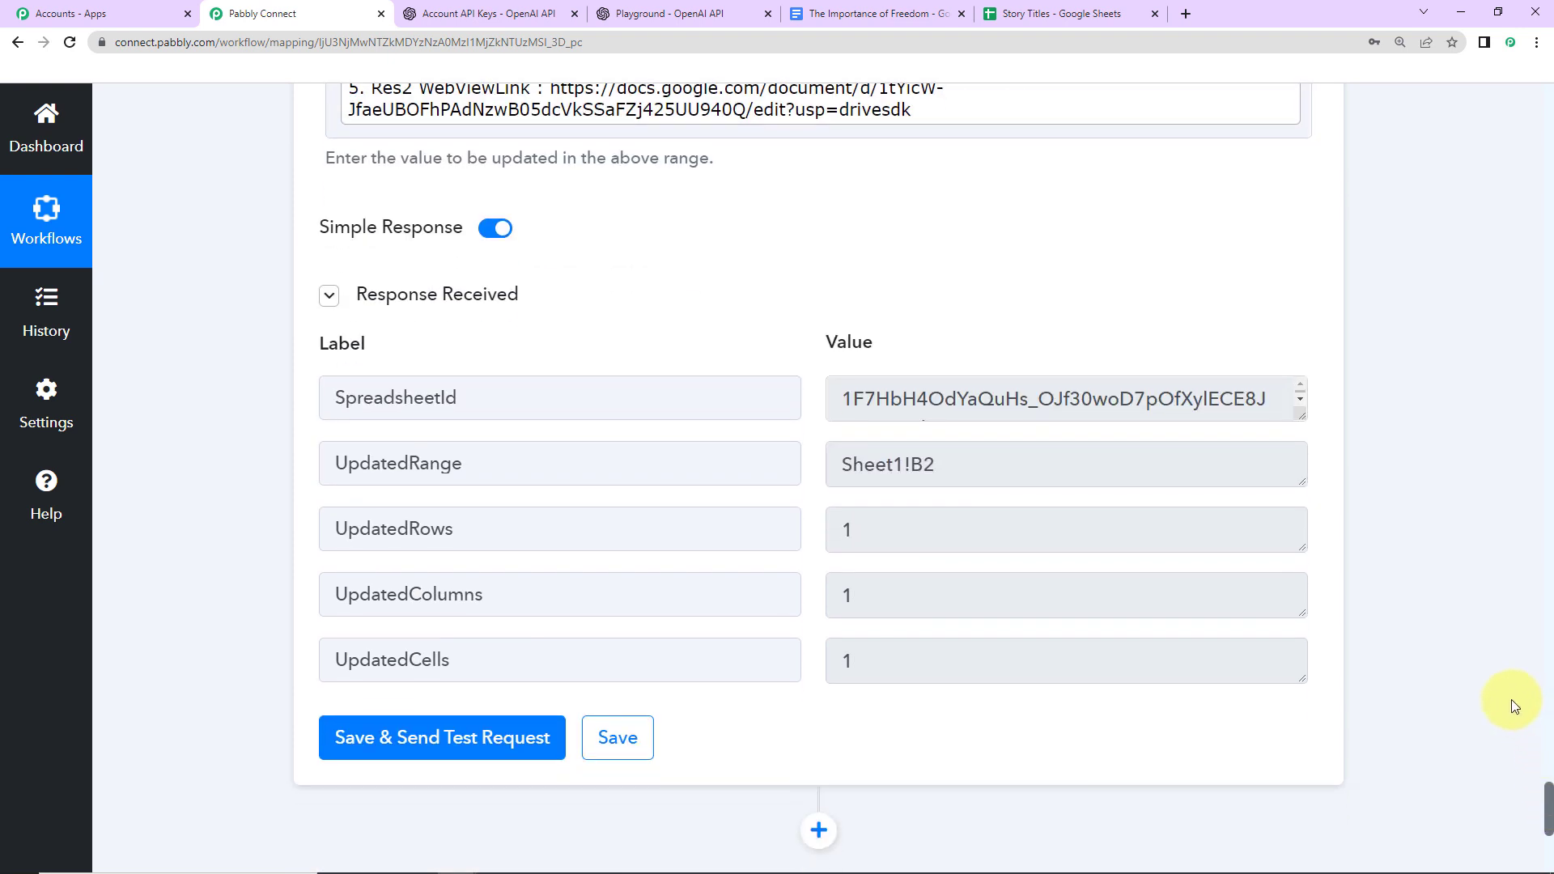
pyautogui.click(1068, 15)
pyautogui.click(892, 407)
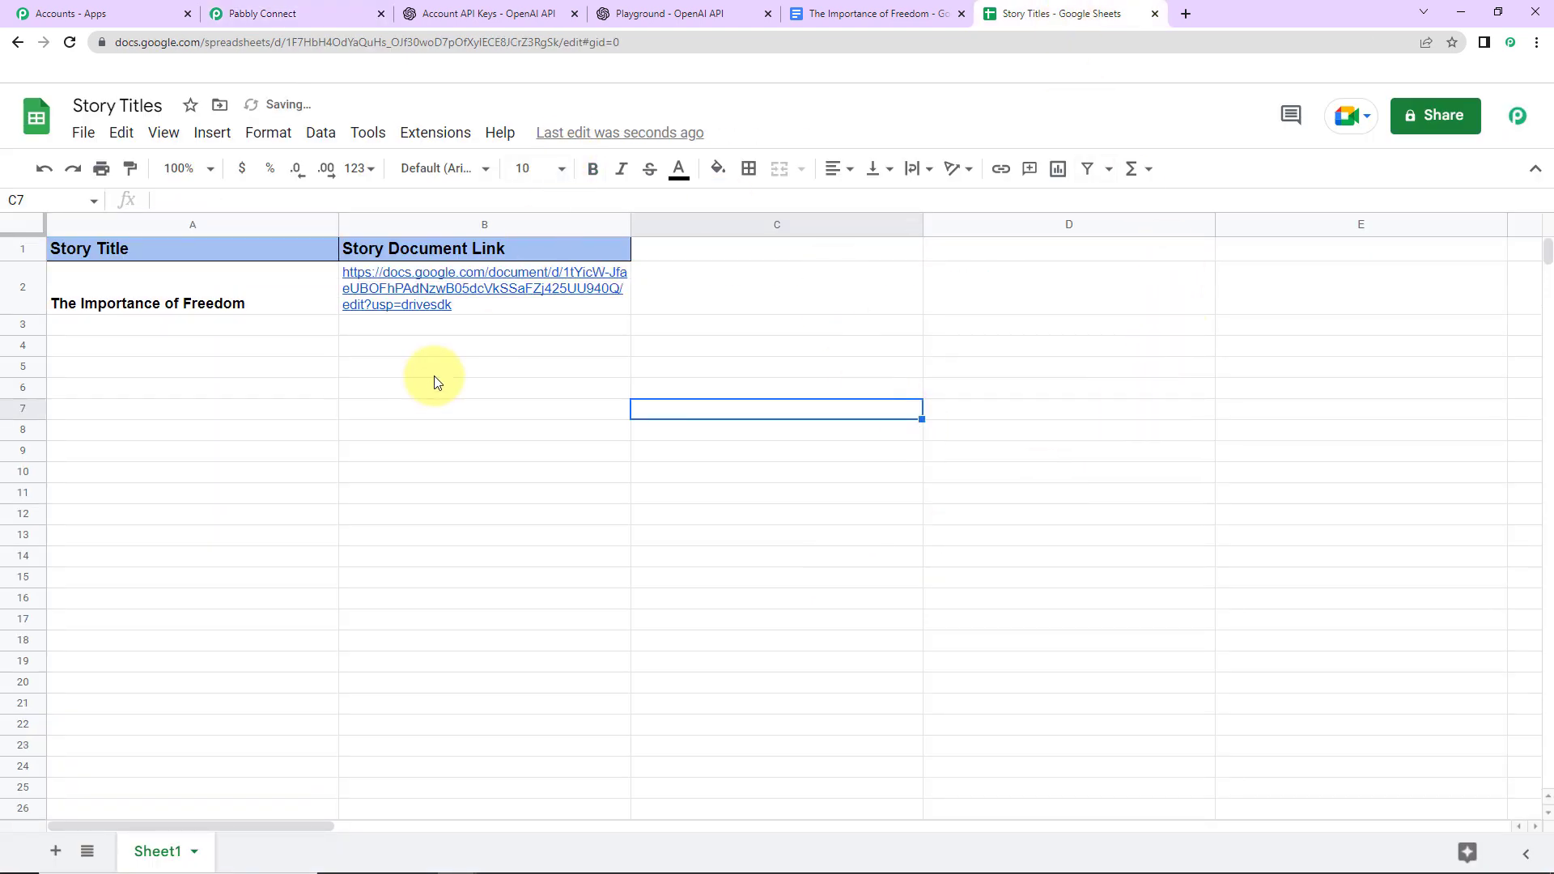
pyautogui.moveTo(575, 305)
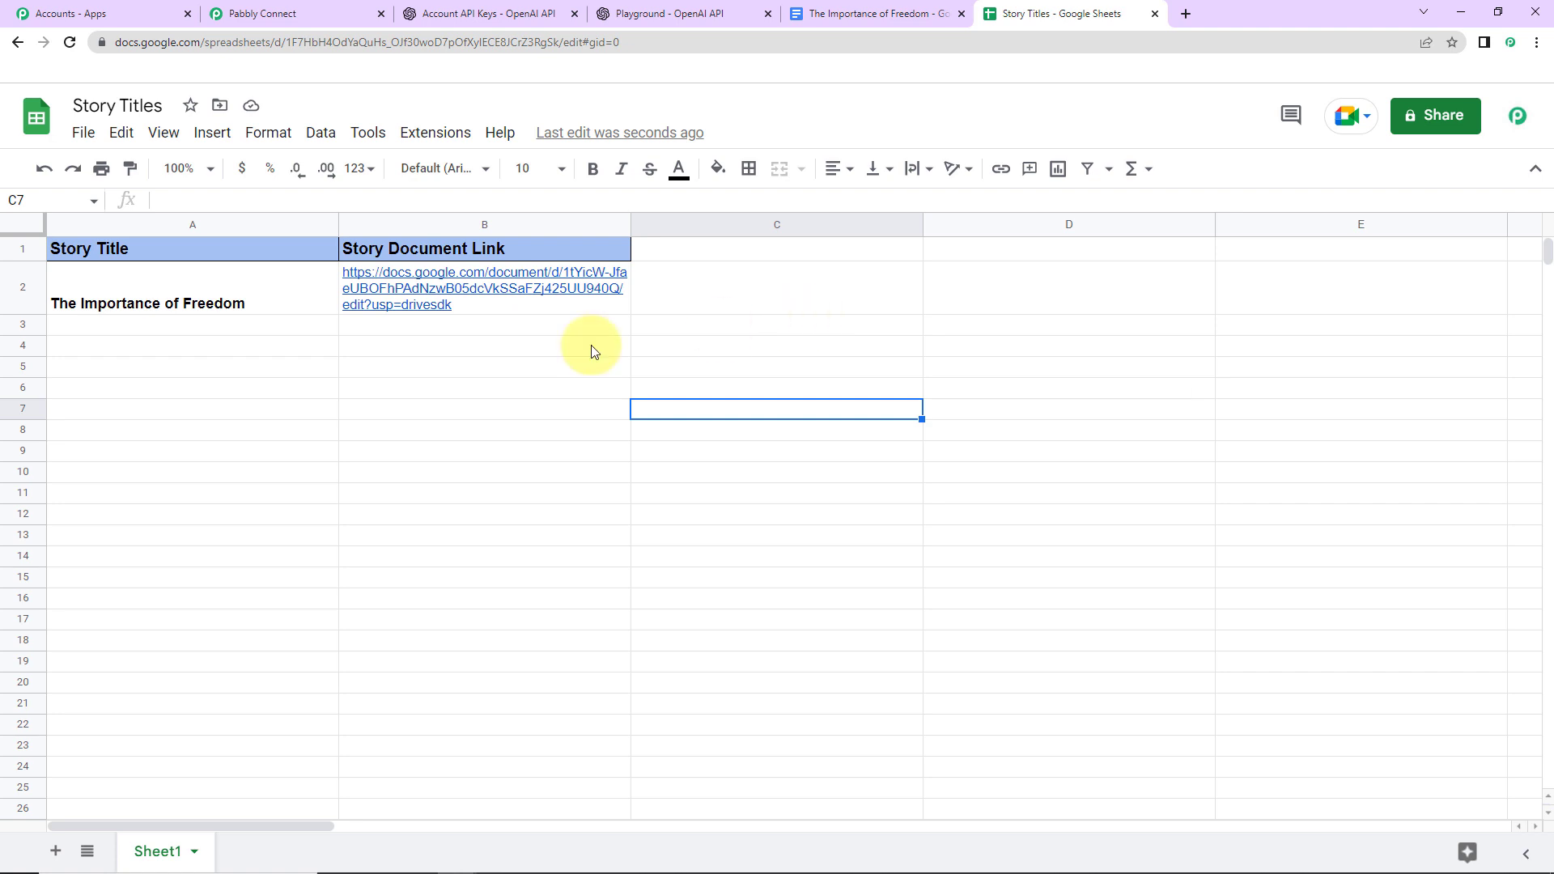
# Enter the story title The Bond of Friendship in cell A3 of the Story Titles sheet to test the workflow
pyautogui.click(171, 325)
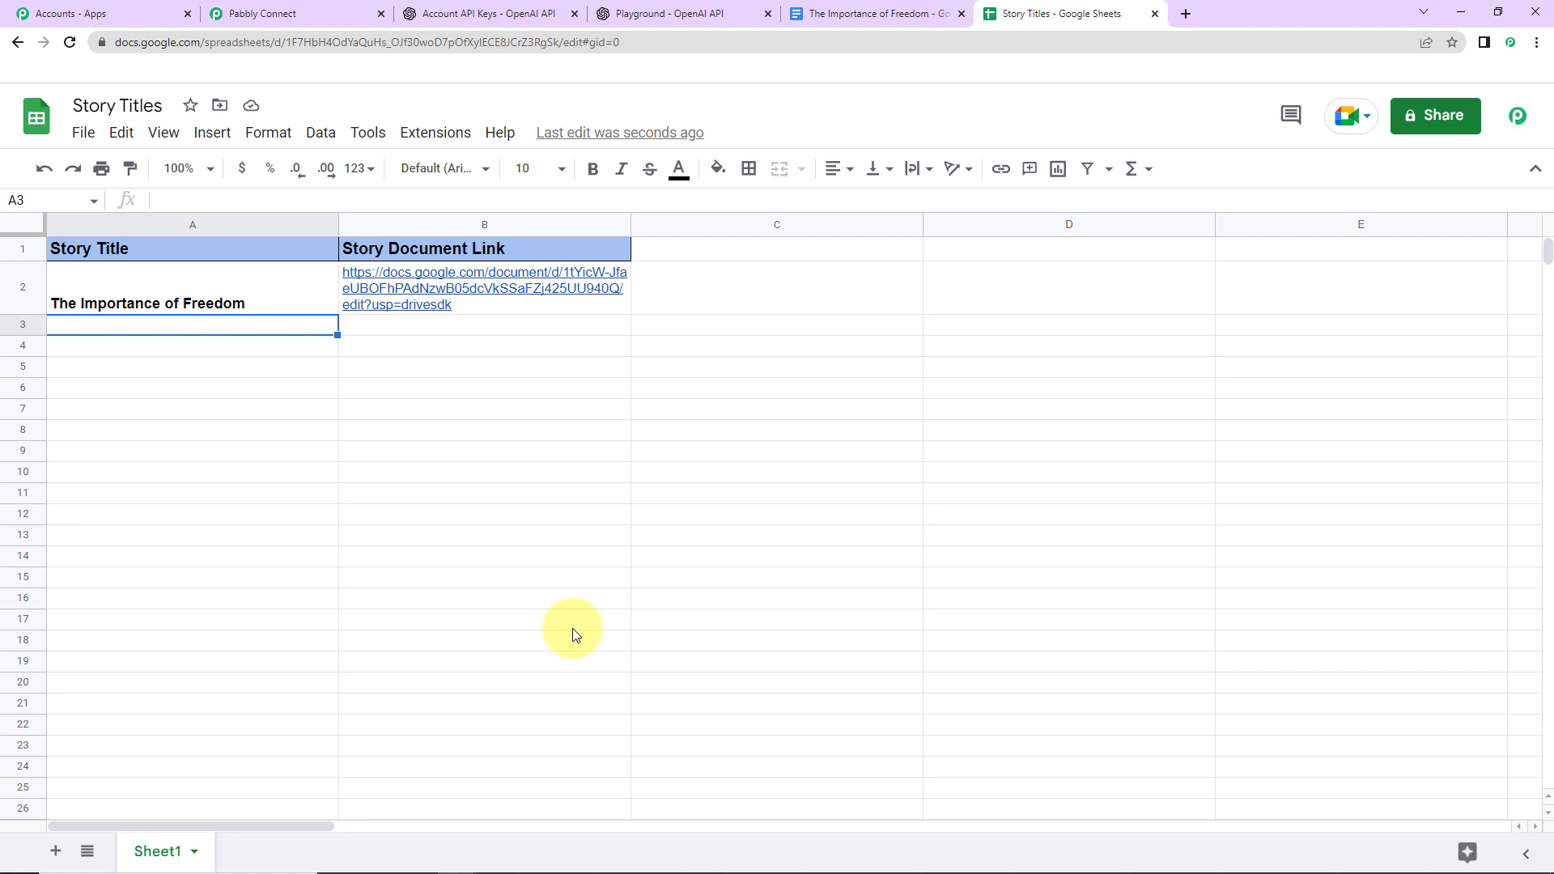
pyautogui.write('The ')
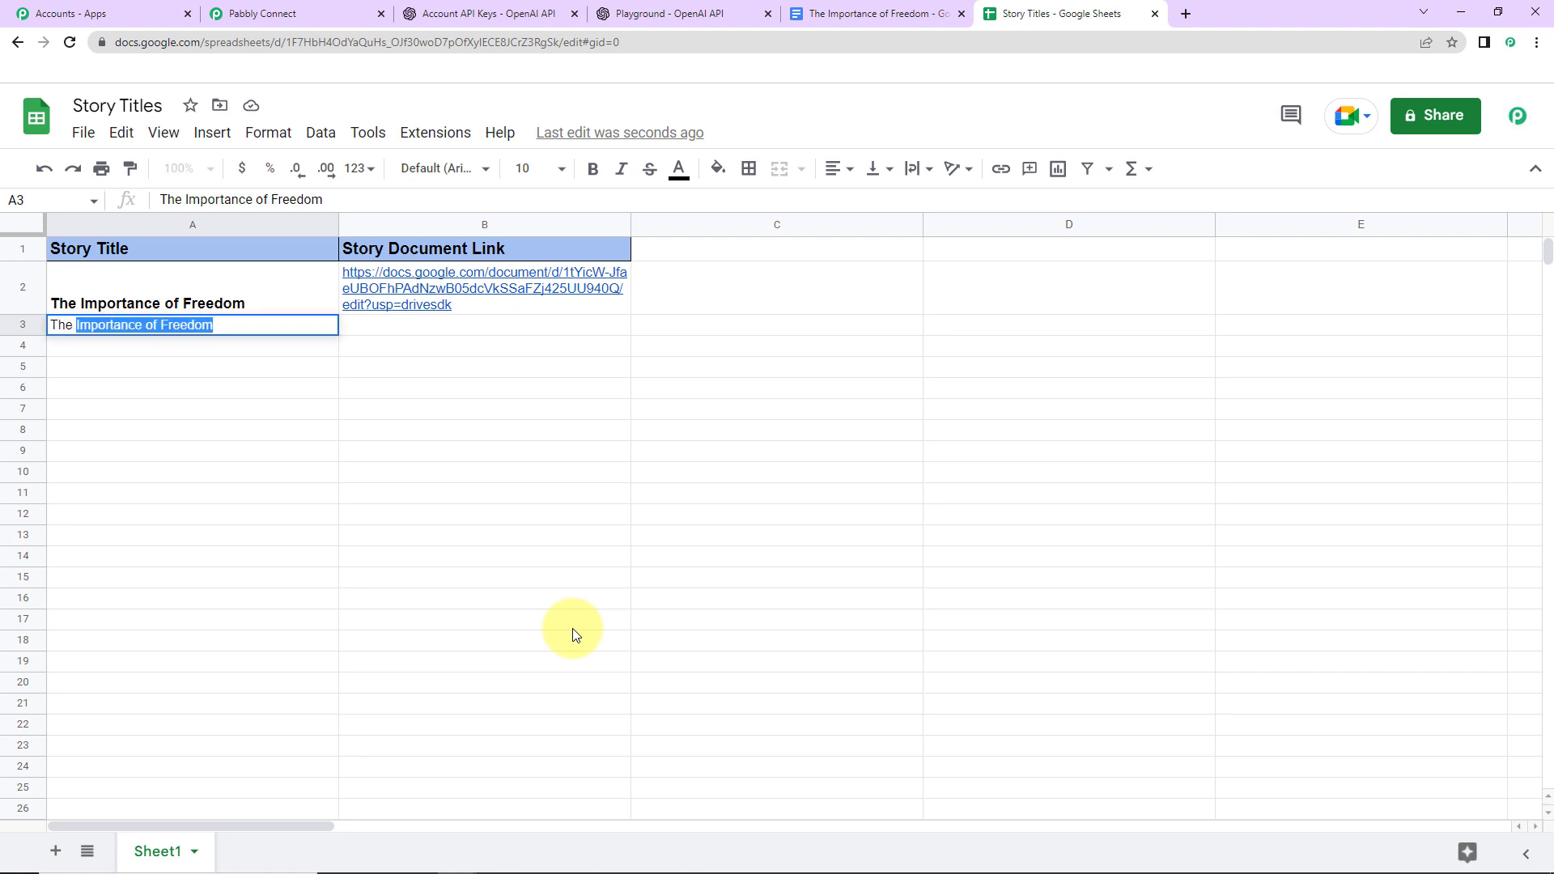
pyautogui.write('Bo')
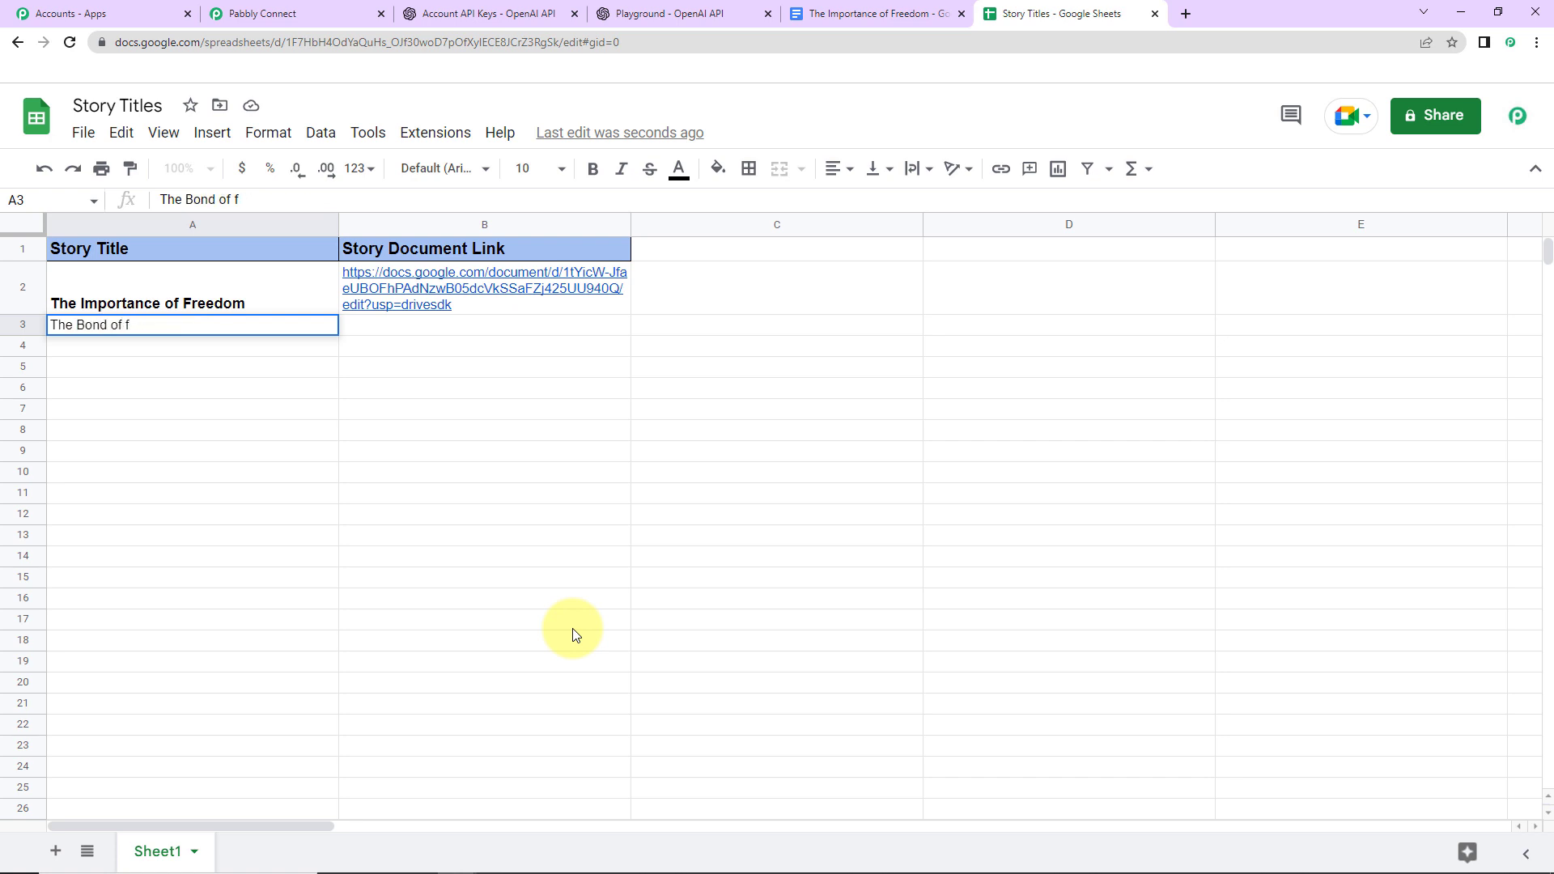
pyautogui.write('nd of f')
pyautogui.press('BackSpace')
pyautogui.click(453, 493)
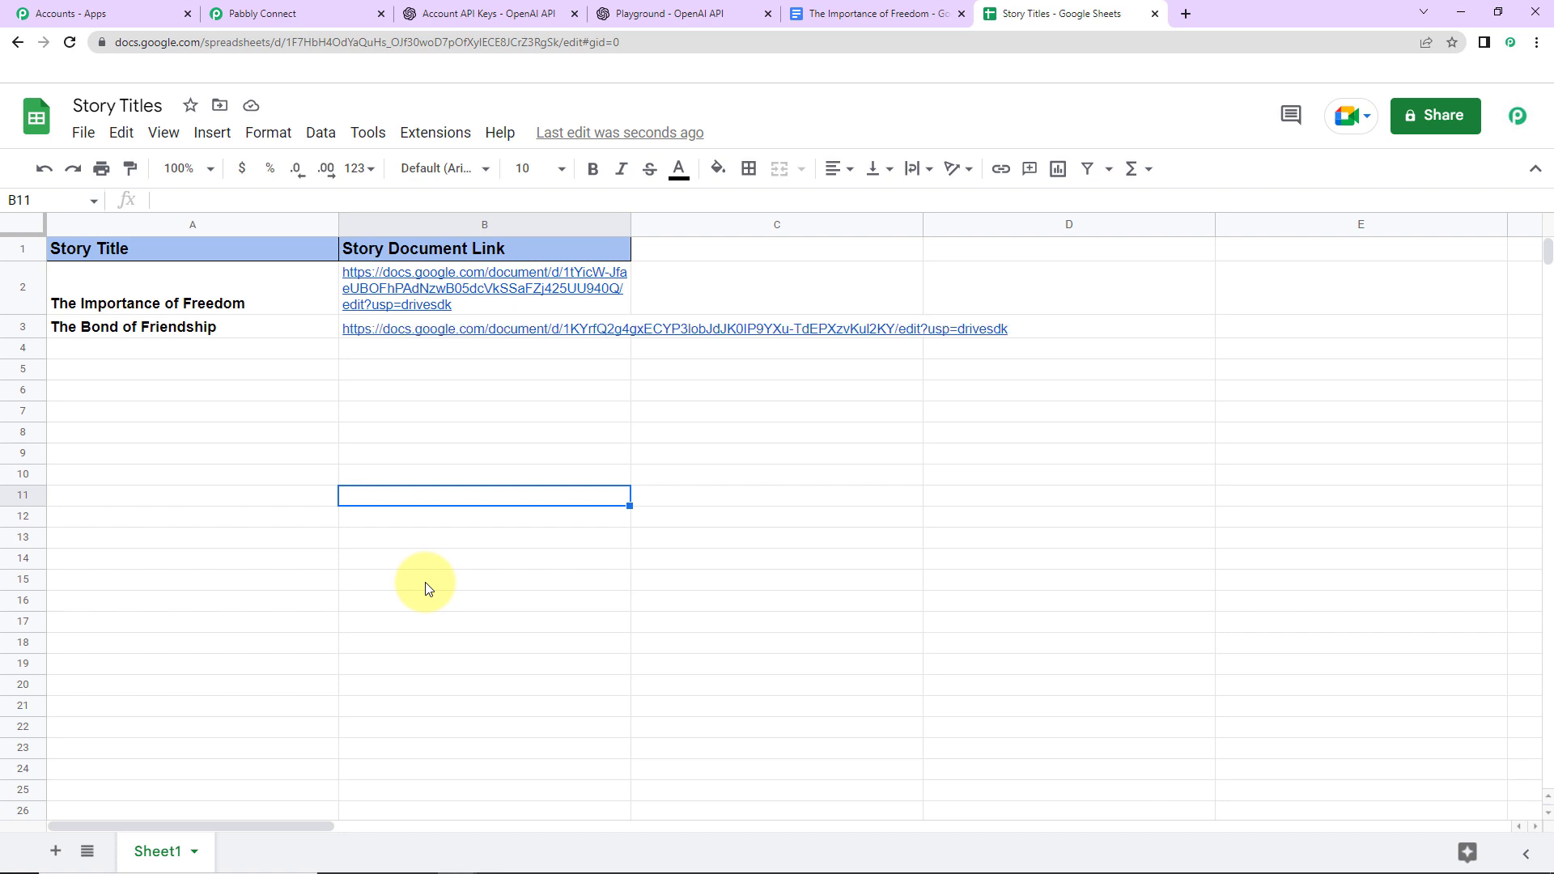
# Wrap the text of the document link in cell B3 so it fits the column
pyautogui.click(601, 324)
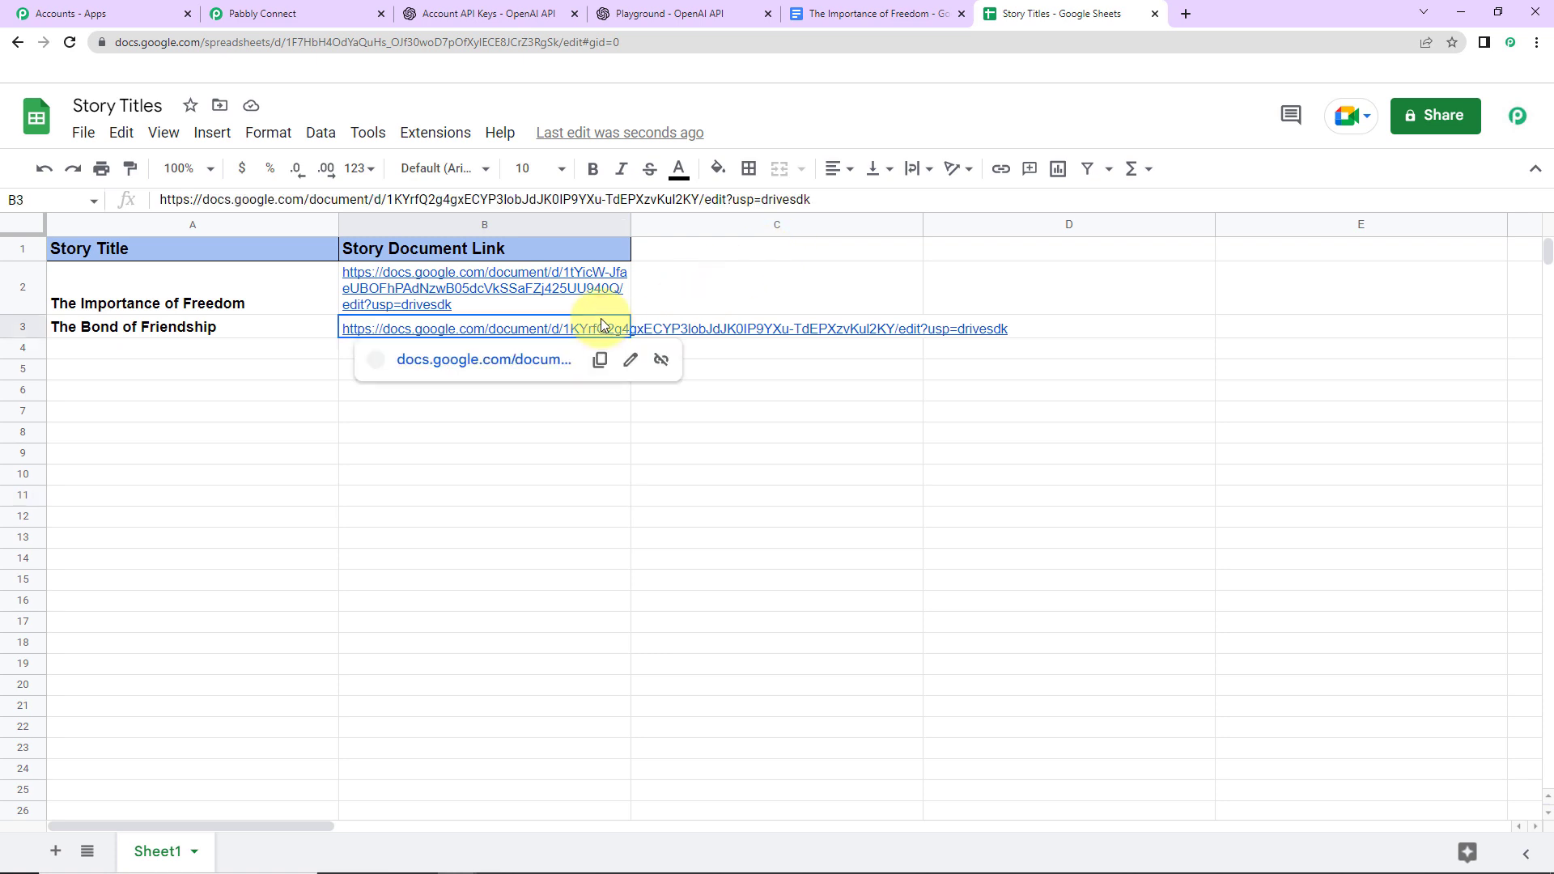
pyautogui.click(928, 170)
pyautogui.click(936, 199)
pyautogui.click(982, 526)
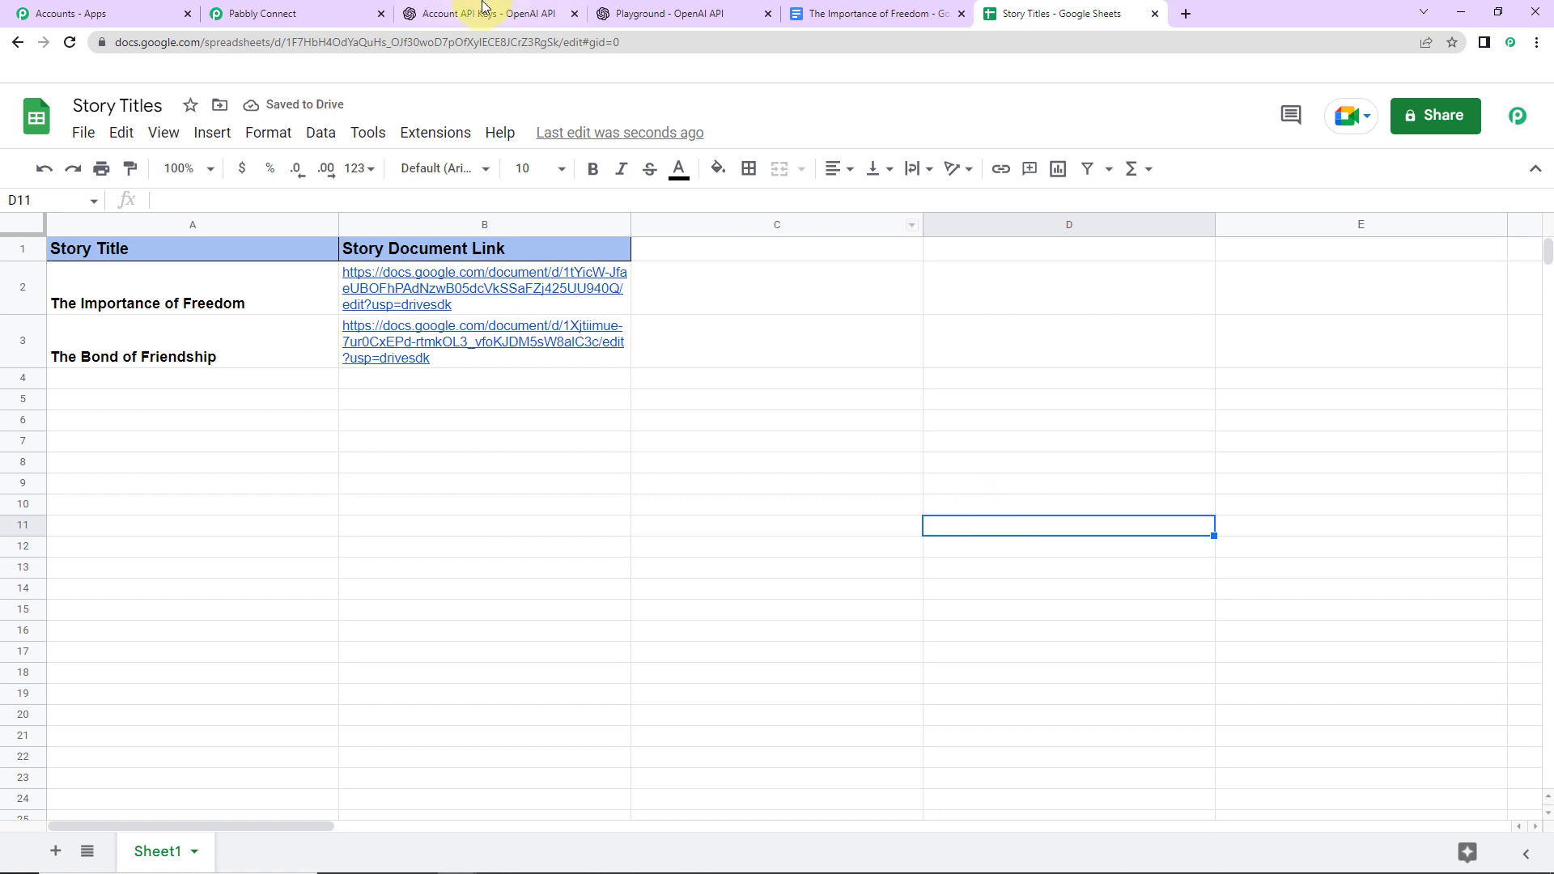
# Switch to Pabbly Connect and collapse the Google Sheets trigger, OpenAI Generate Content and Google Docs Create a Blank Document steps while reviewing them
pyautogui.click(337, 8)
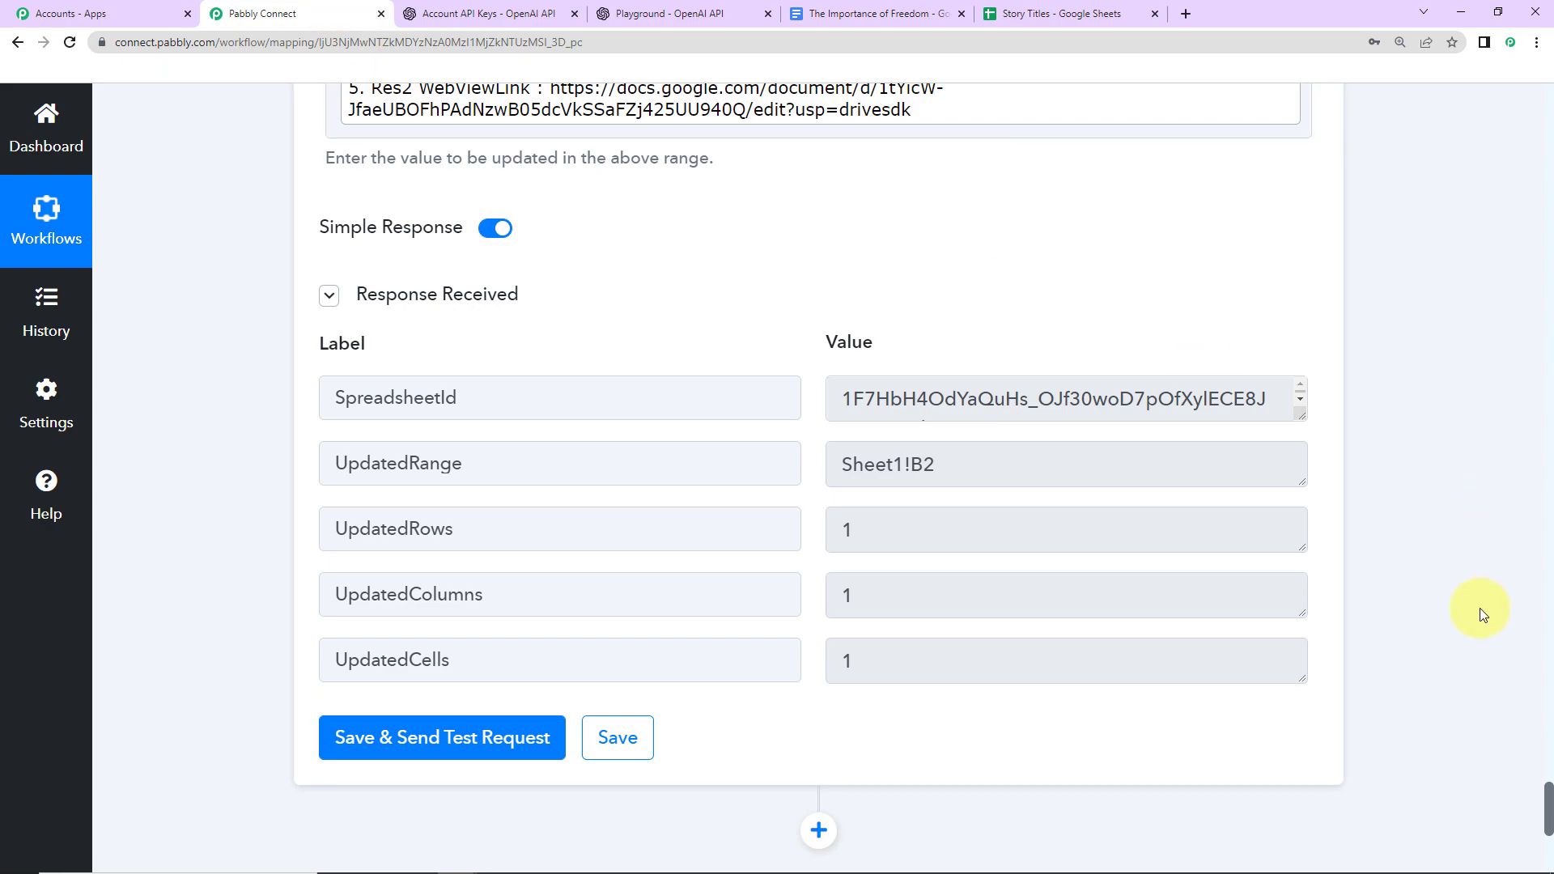
pyautogui.moveTo(1547, 789); pyautogui.dragTo(1537, 113)
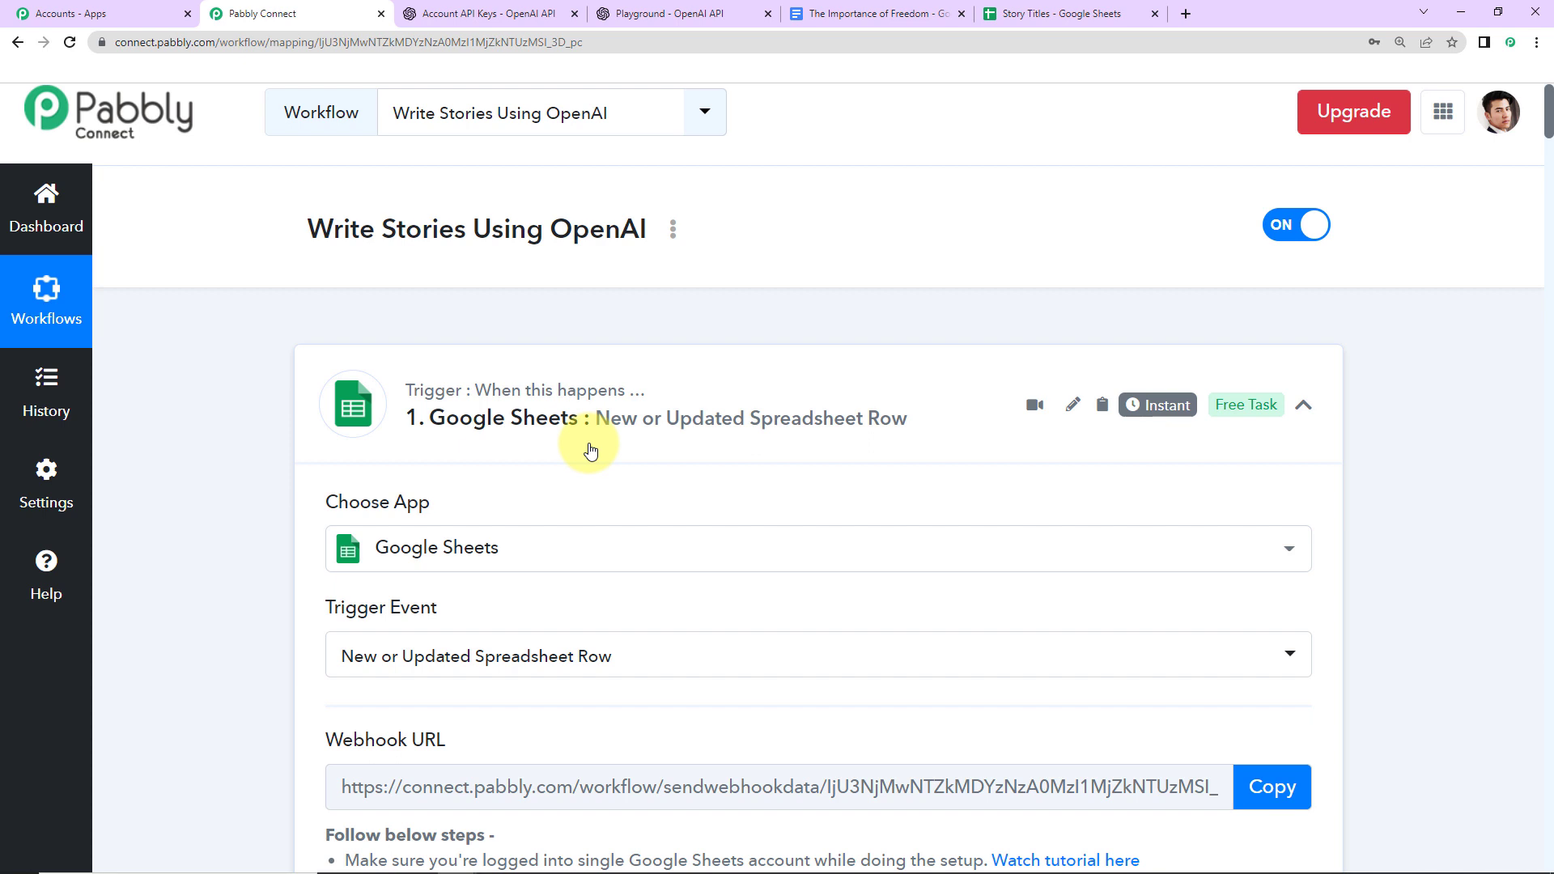
pyautogui.click(1303, 405)
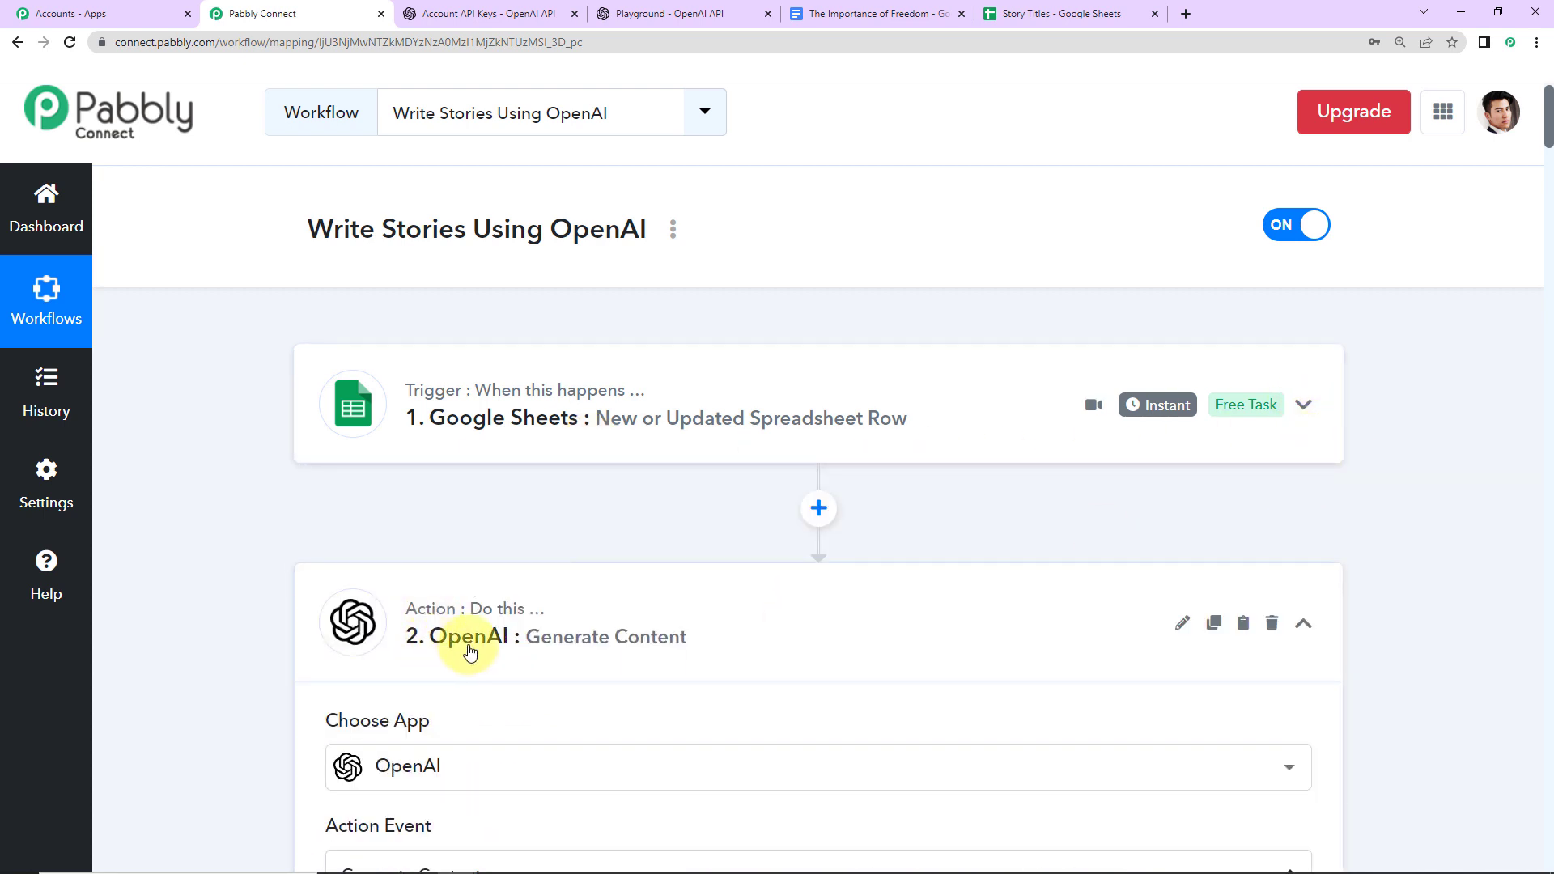
pyautogui.click(1303, 623)
pyautogui.scroll(-4, 1166, 659)
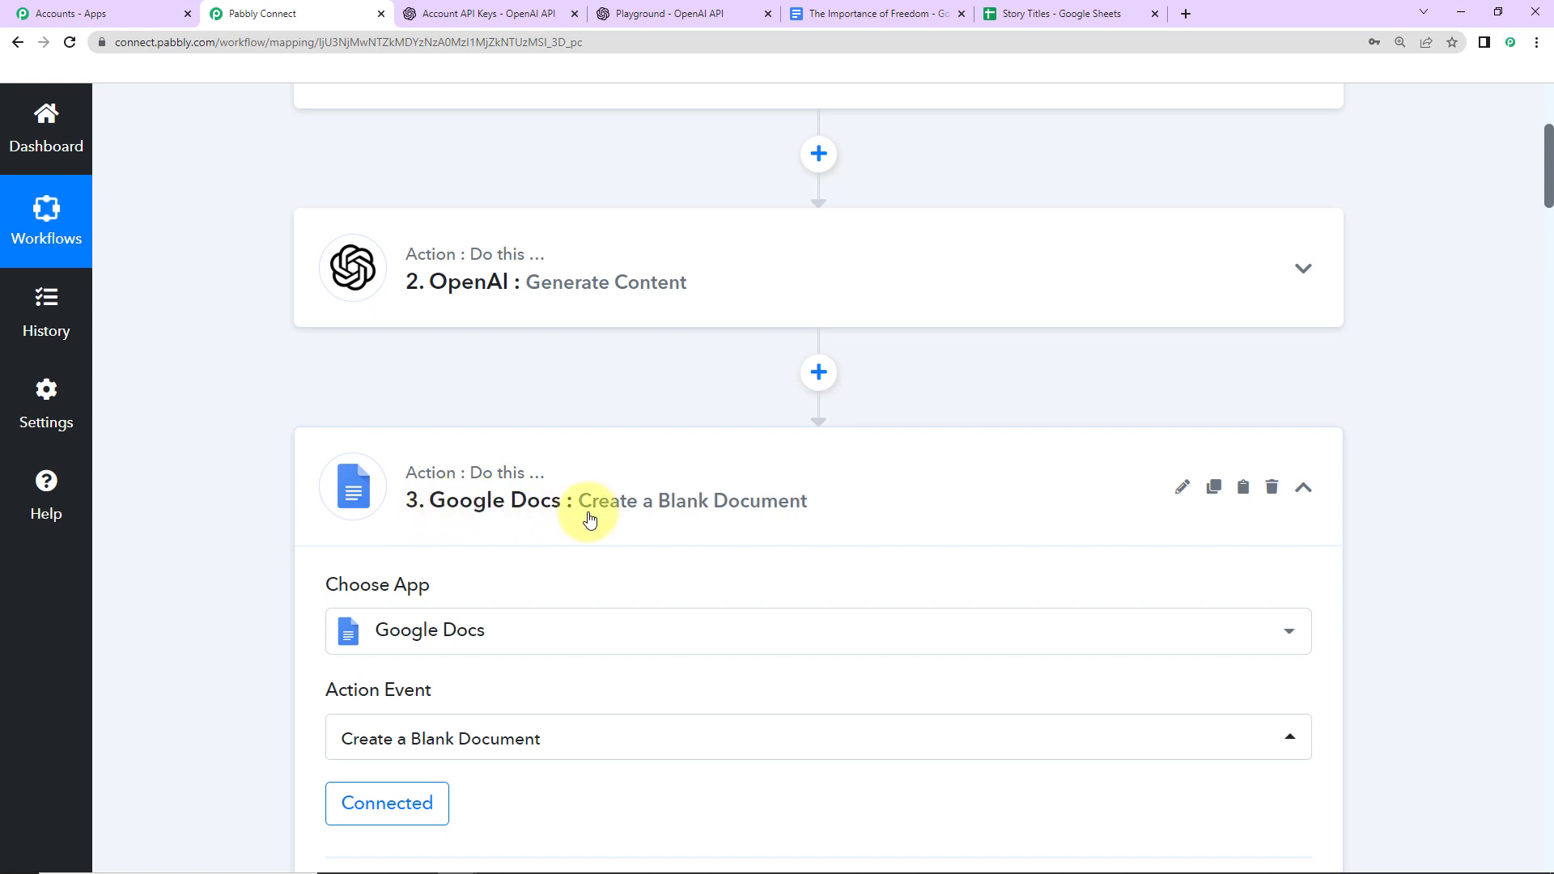
pyautogui.click(1305, 488)
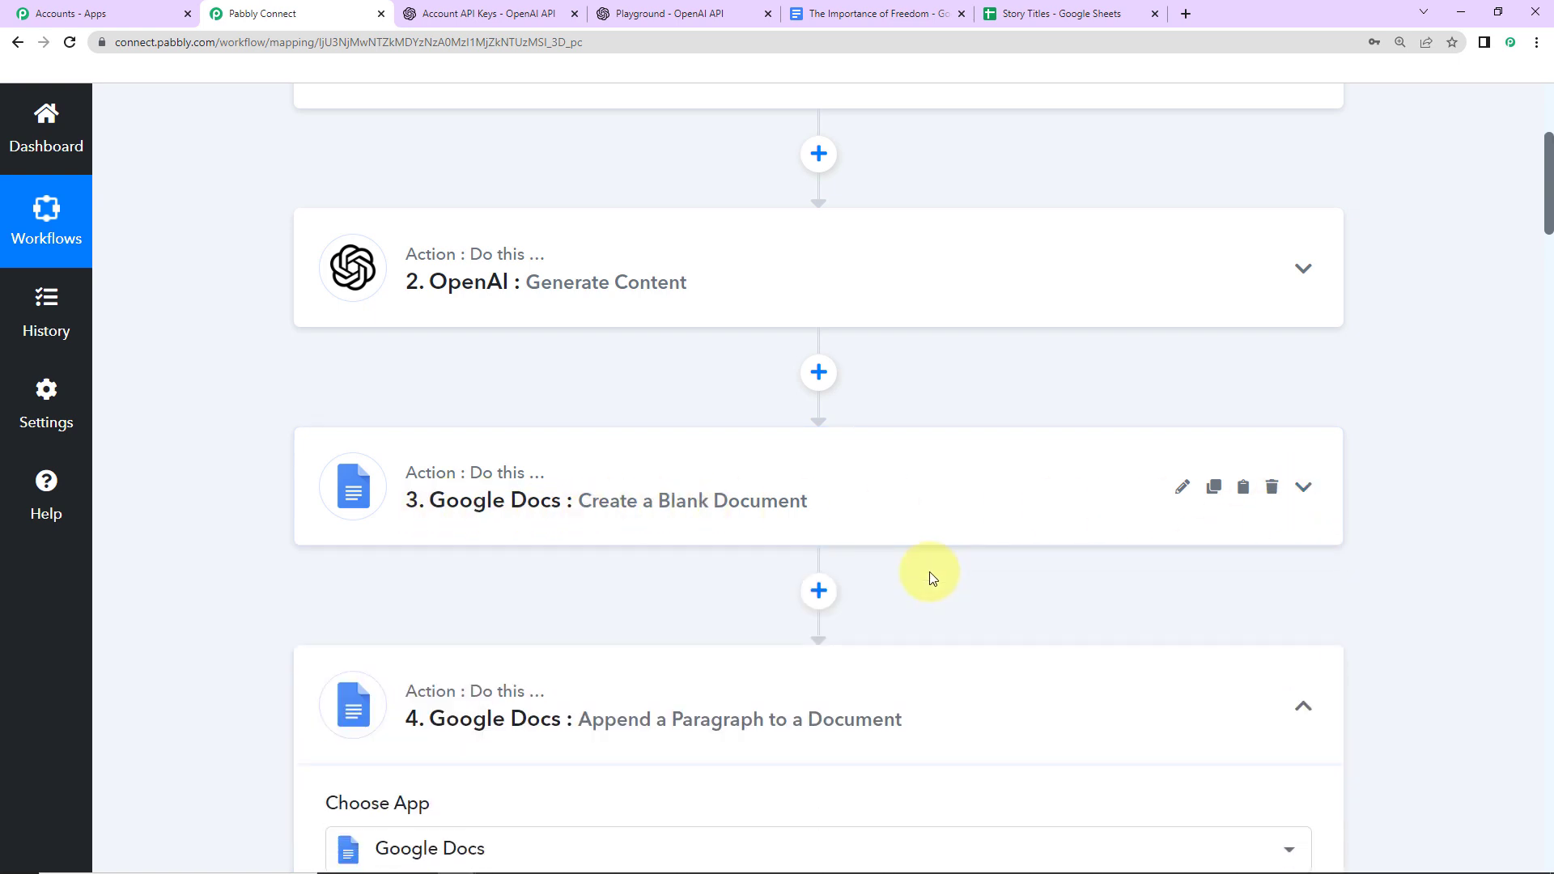
# Collapse the Append a Paragraph to a Document, Share a File With Anyone and Update Cell Value steps, and look over the whole workflow
pyautogui.scroll(-2, 930, 573)
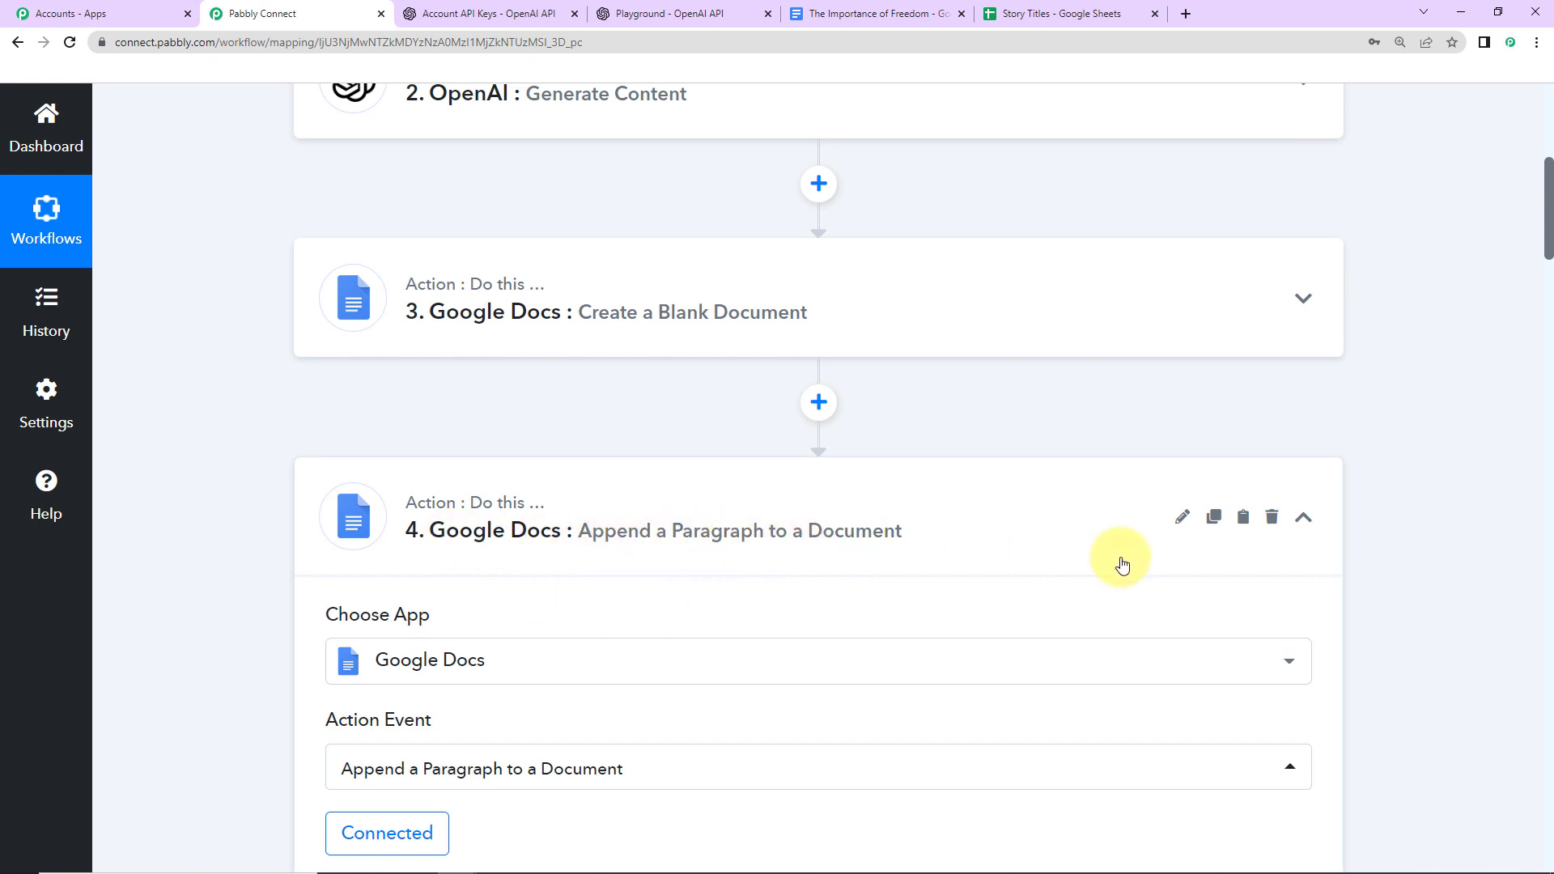
pyautogui.click(1303, 518)
pyautogui.scroll(-5, 1061, 618)
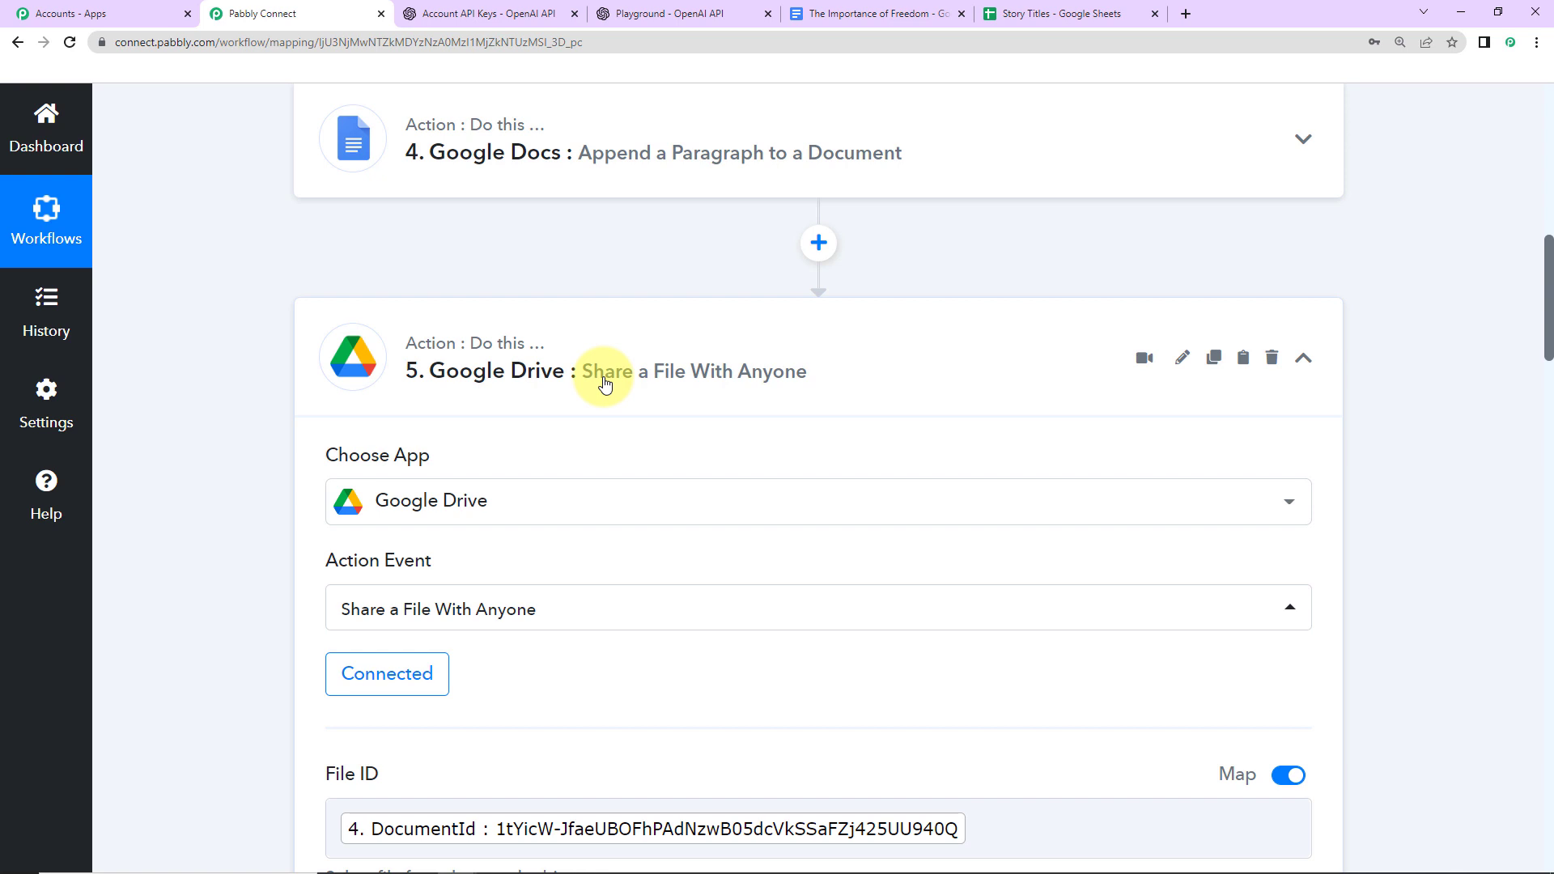
pyautogui.click(1303, 358)
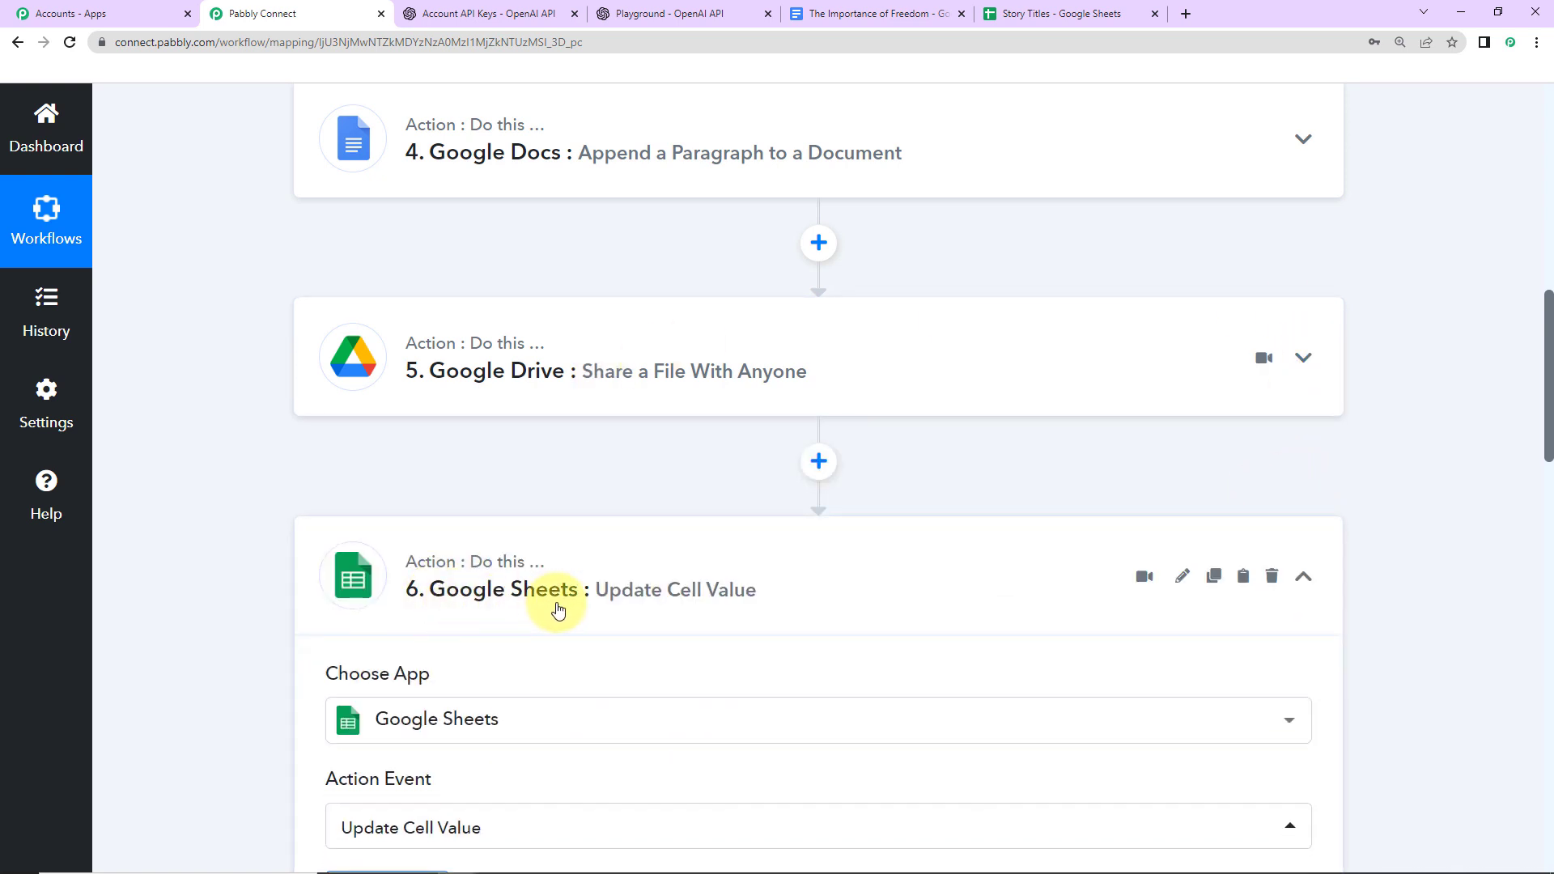
pyautogui.click(1305, 578)
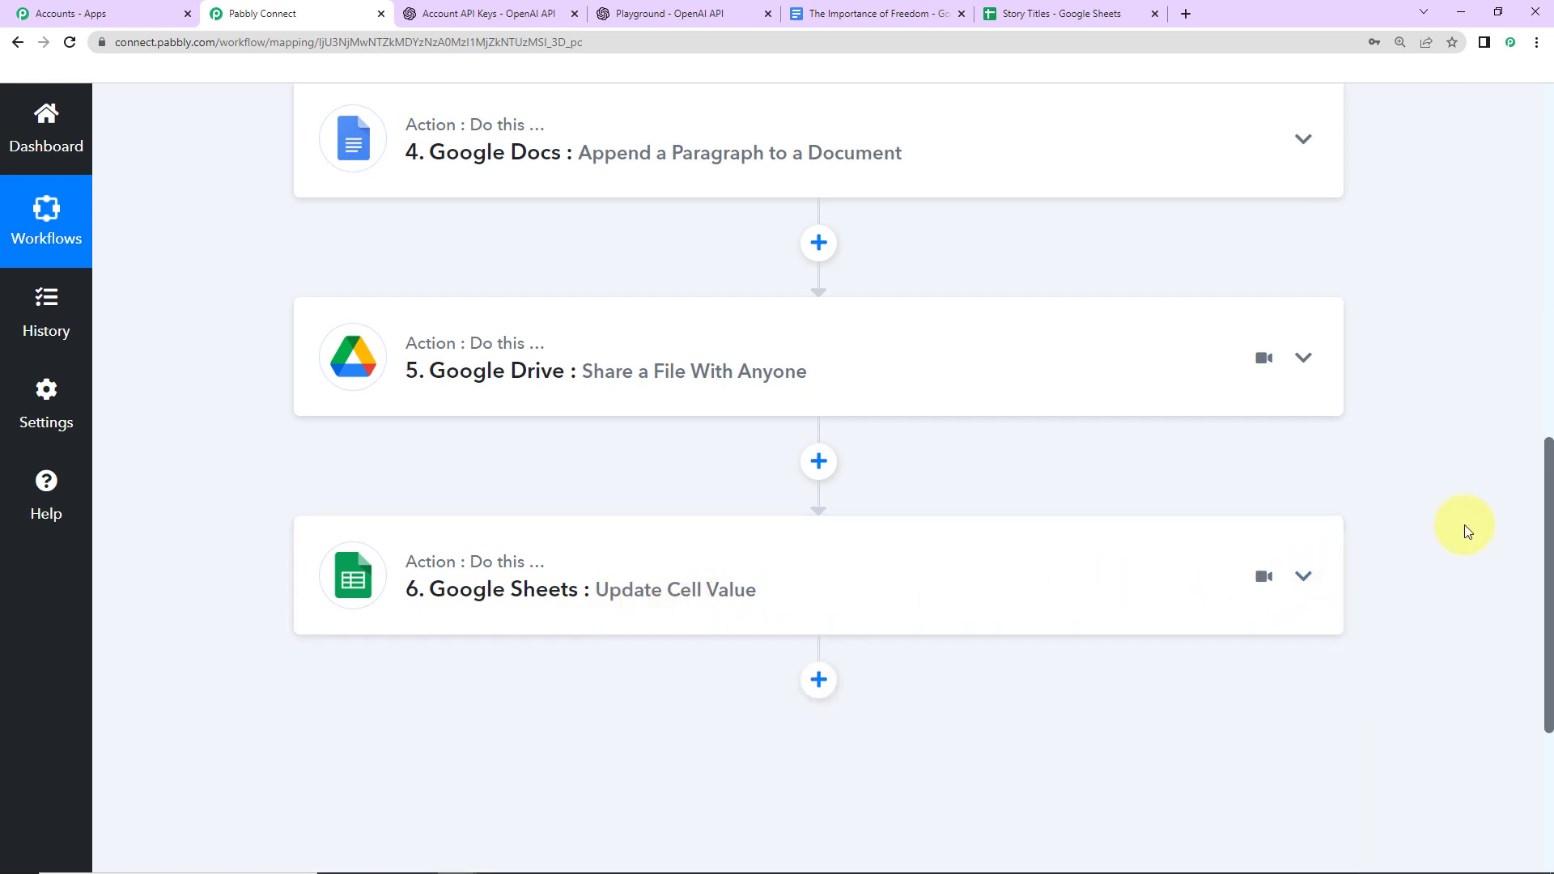
pyautogui.scroll(4, 1464, 524)
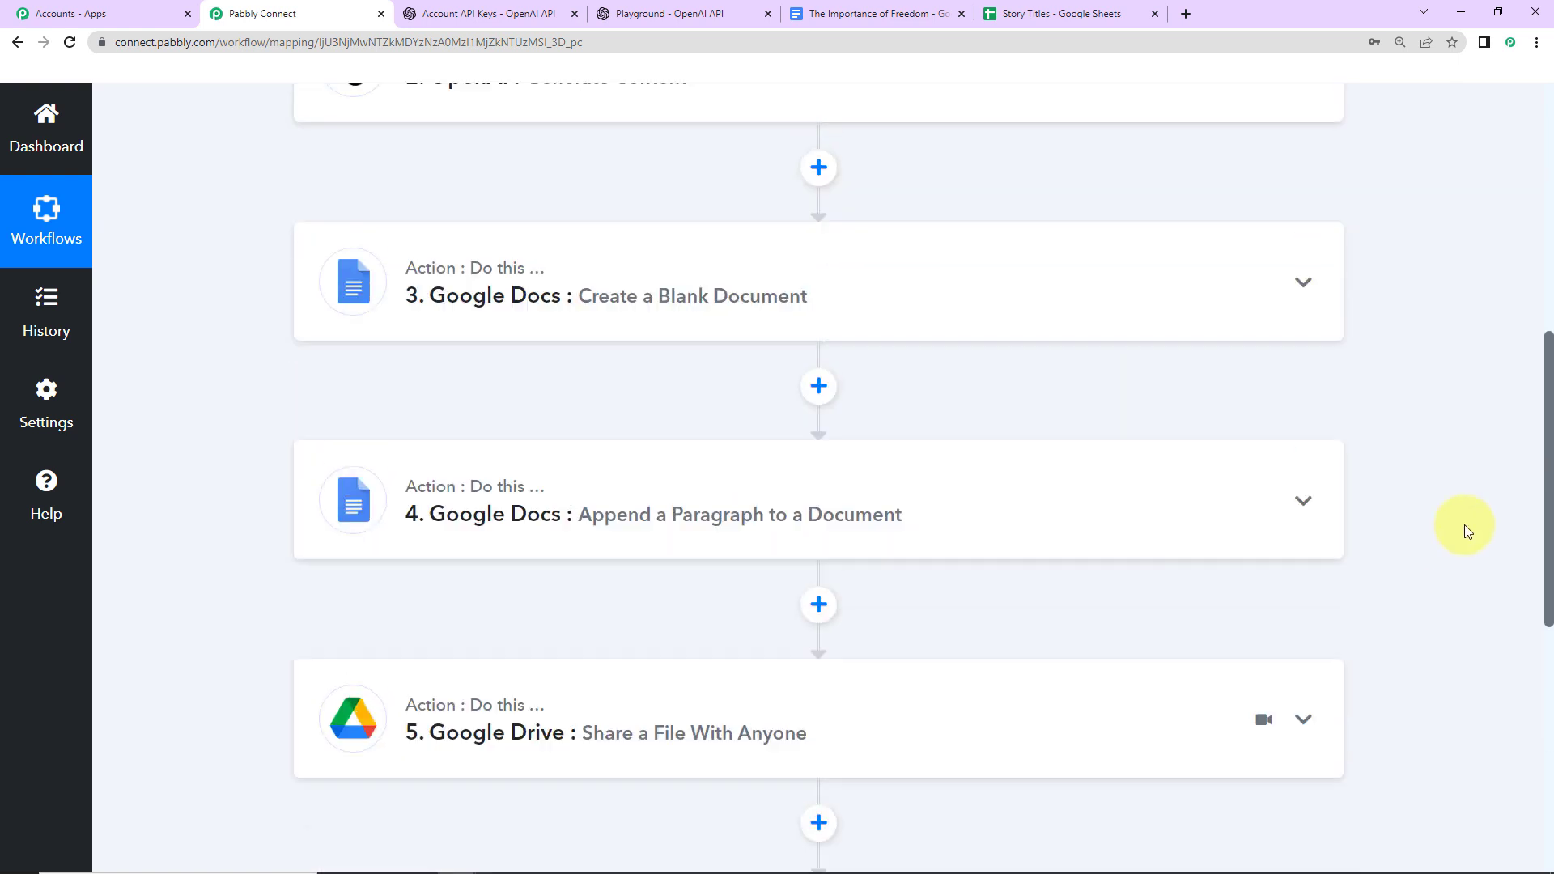
pyautogui.scroll(-2, 1464, 524)
pyautogui.scroll(2, 1537, 554)
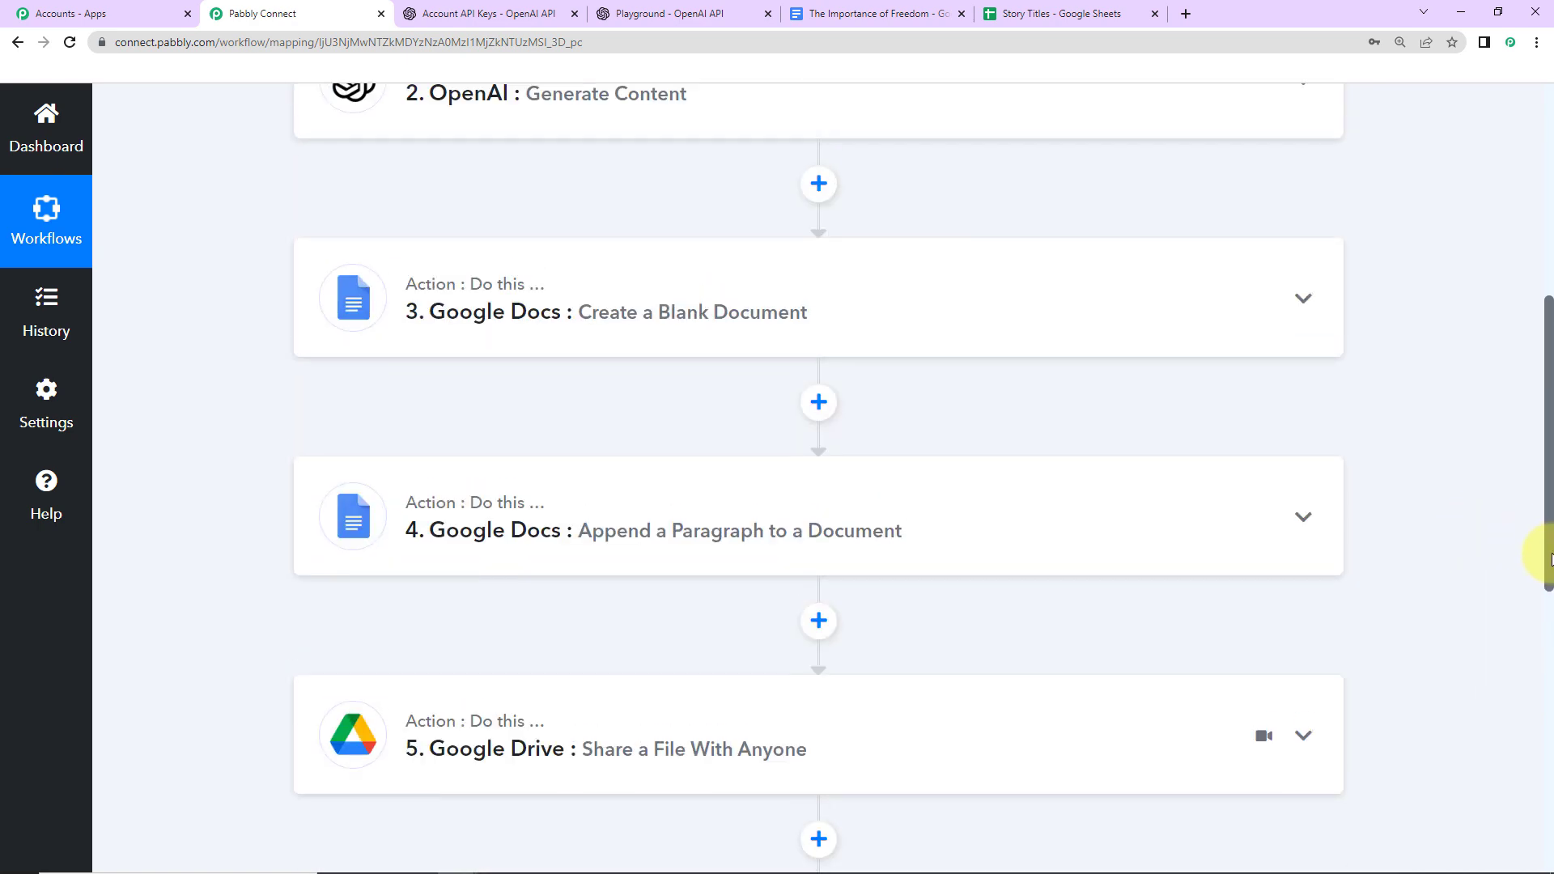
pyautogui.moveTo(1551, 558); pyautogui.dragTo(1535, 412)
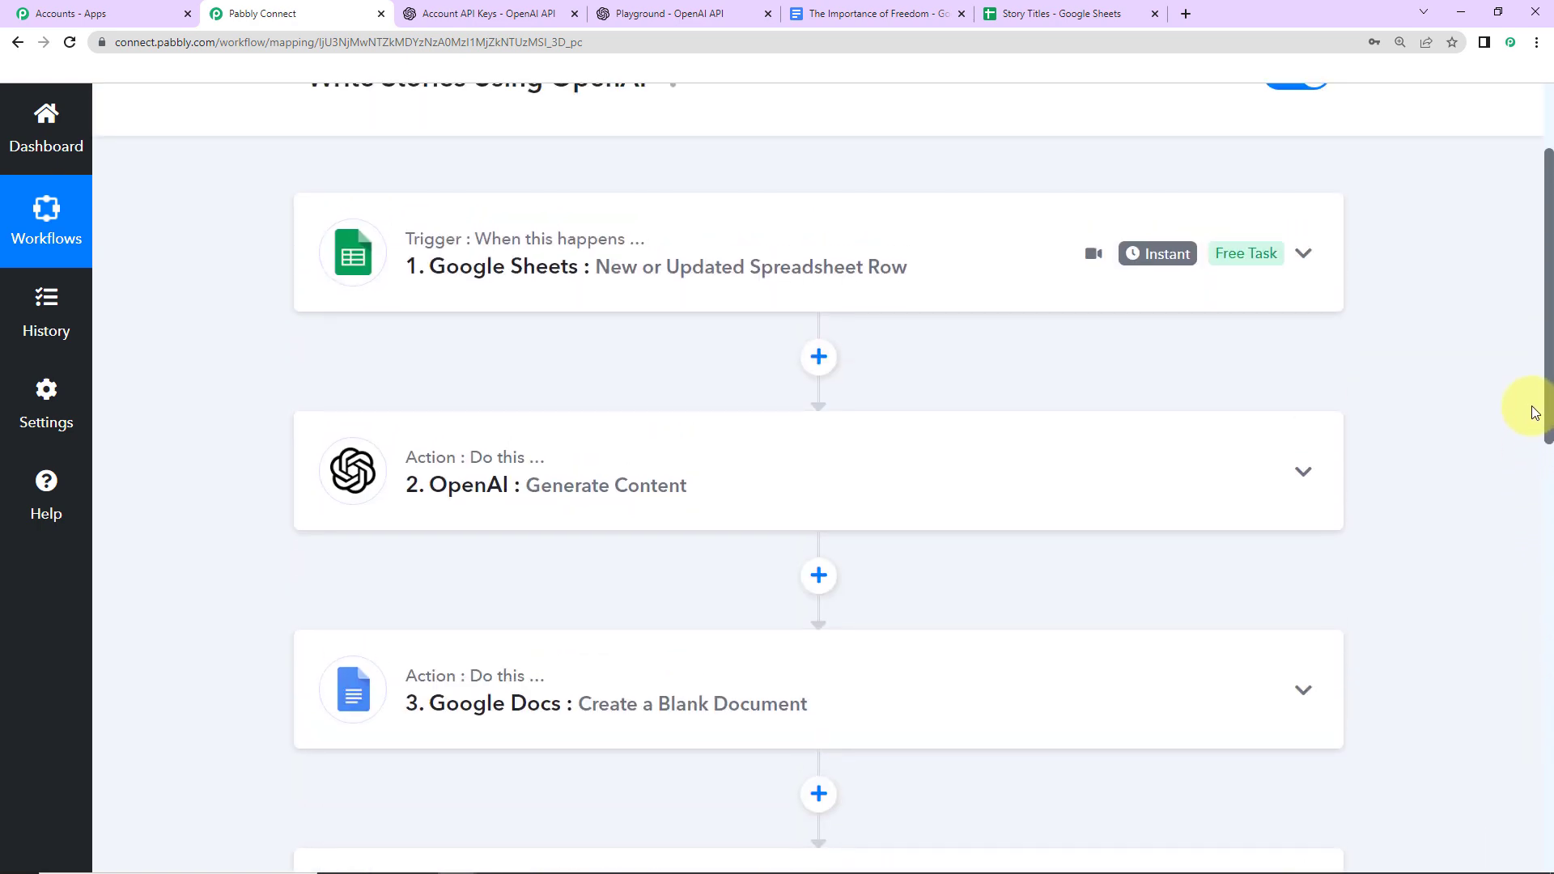